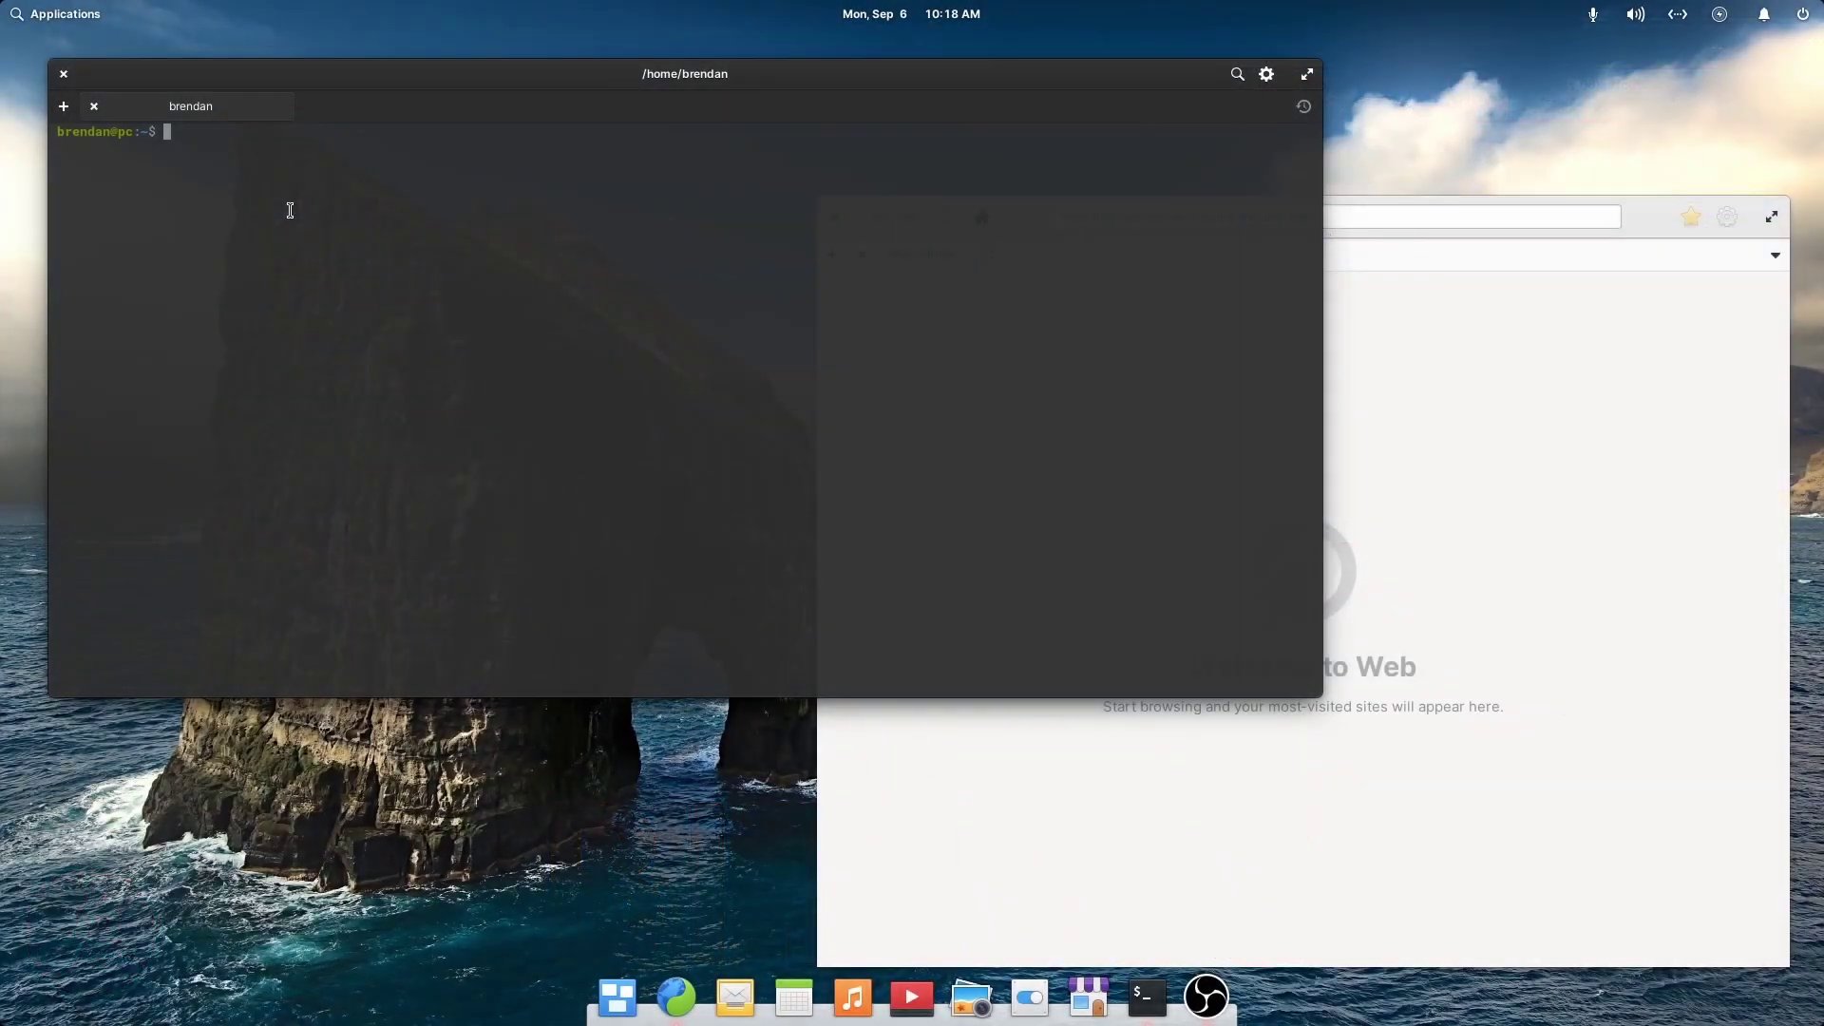
Run 'sudo apt update && sudo apt dist-upgrade' to refresh package lists and upgrade all packages
{"action": "type", "text": "sudo apt update && sudo apt dist-upgrade"}
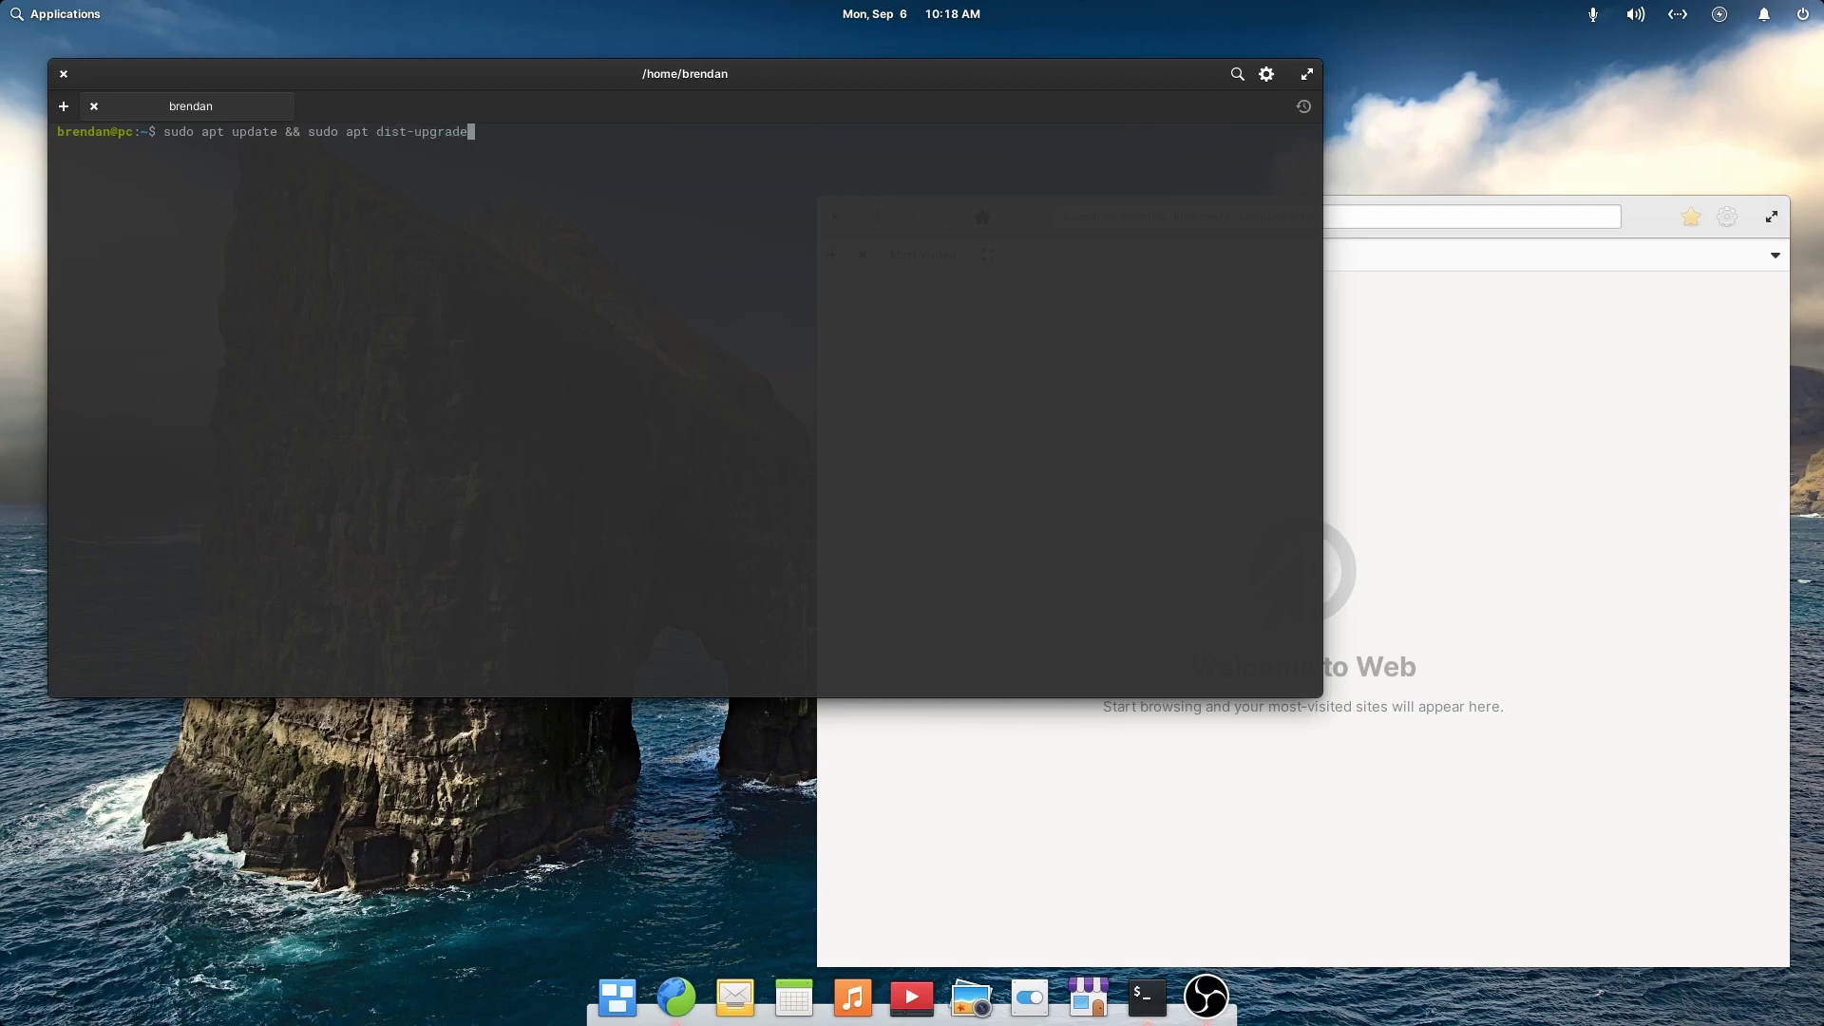
{"action": "key", "text": "Return"}
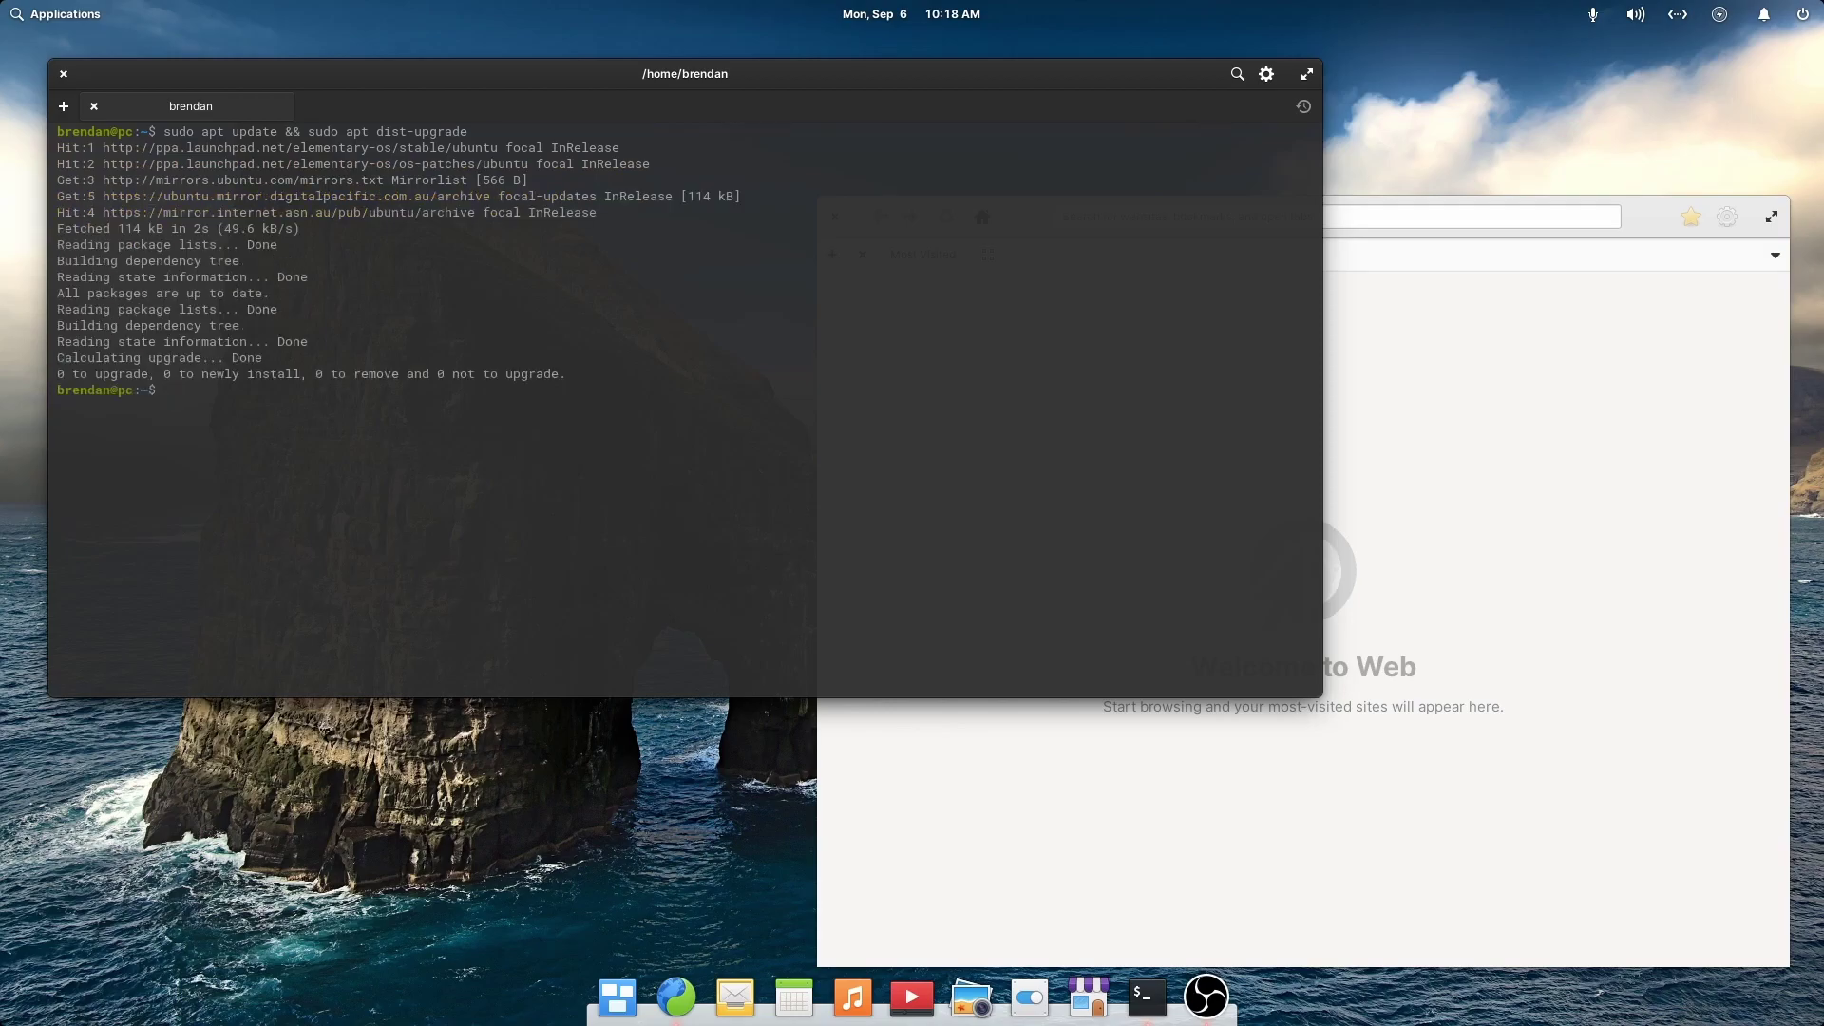
Load the kx.studio website in the web browser
{"action": "left_click", "coordinate": [1395, 337]}
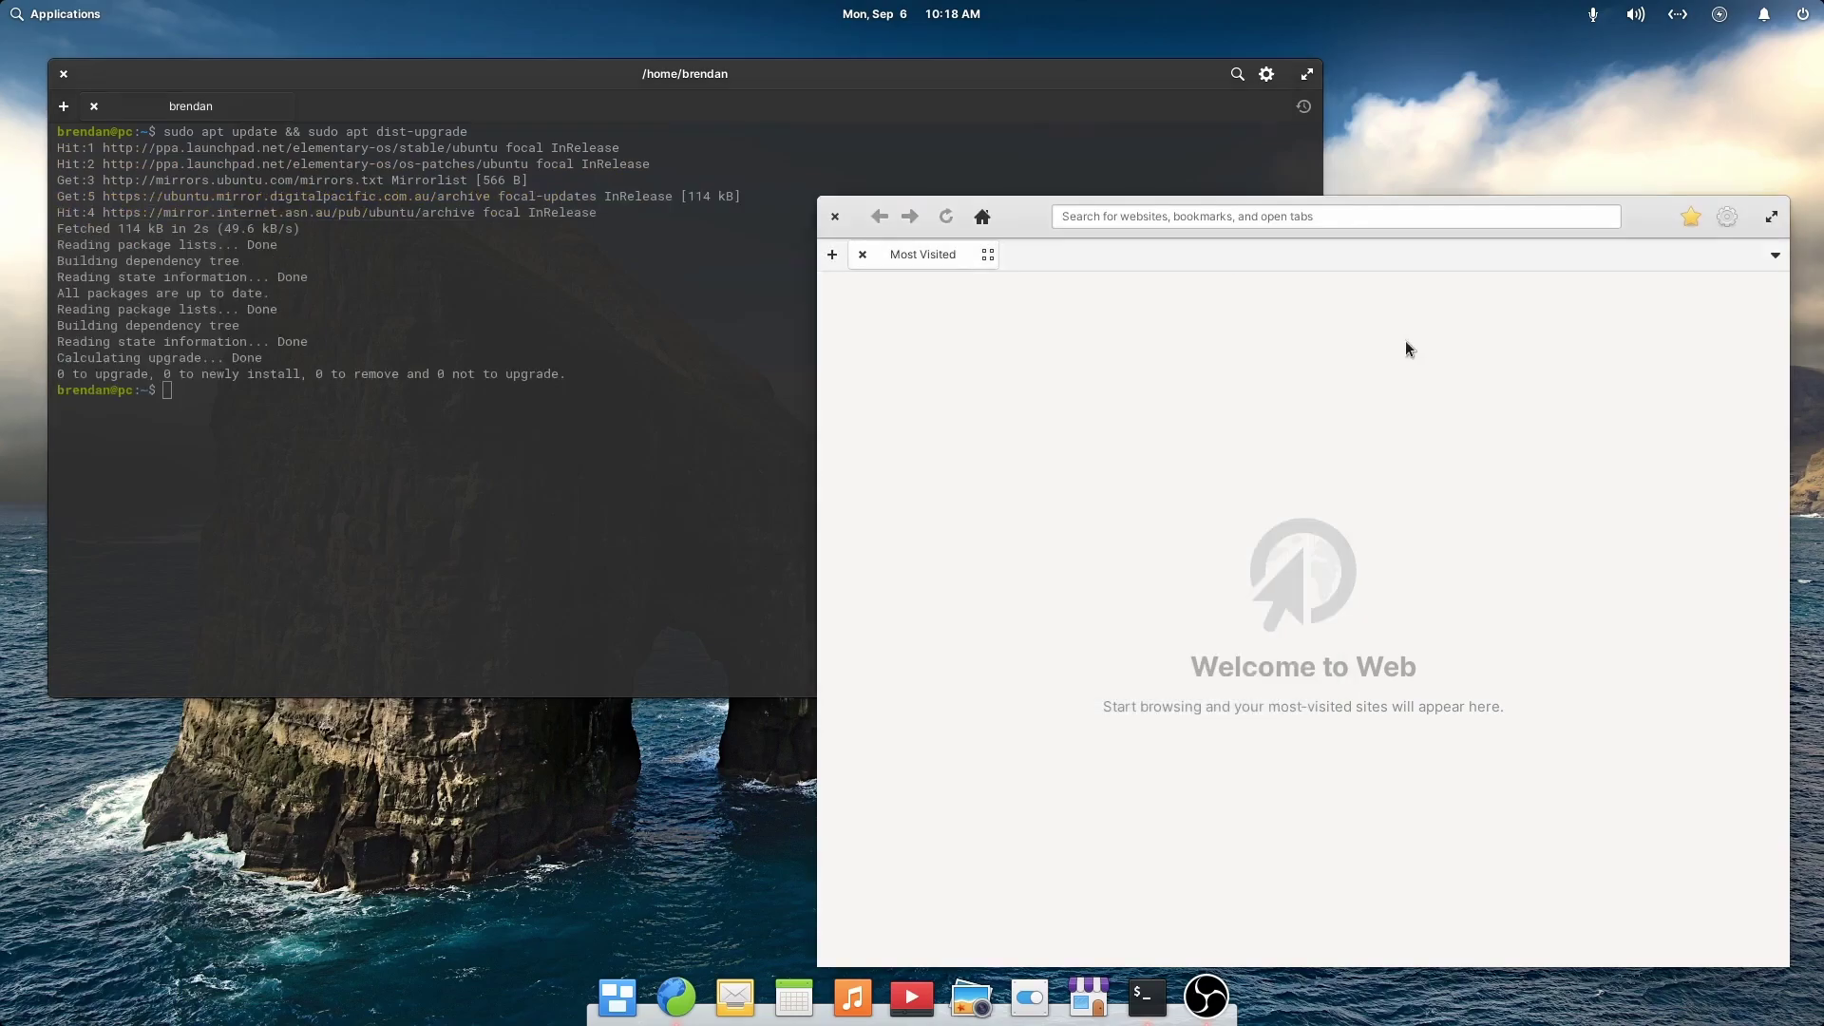
{"action": "left_click", "coordinate": [1337, 218]}
{"action": "type", "text": "kx.studio"}
{"action": "key", "text": "Return"}
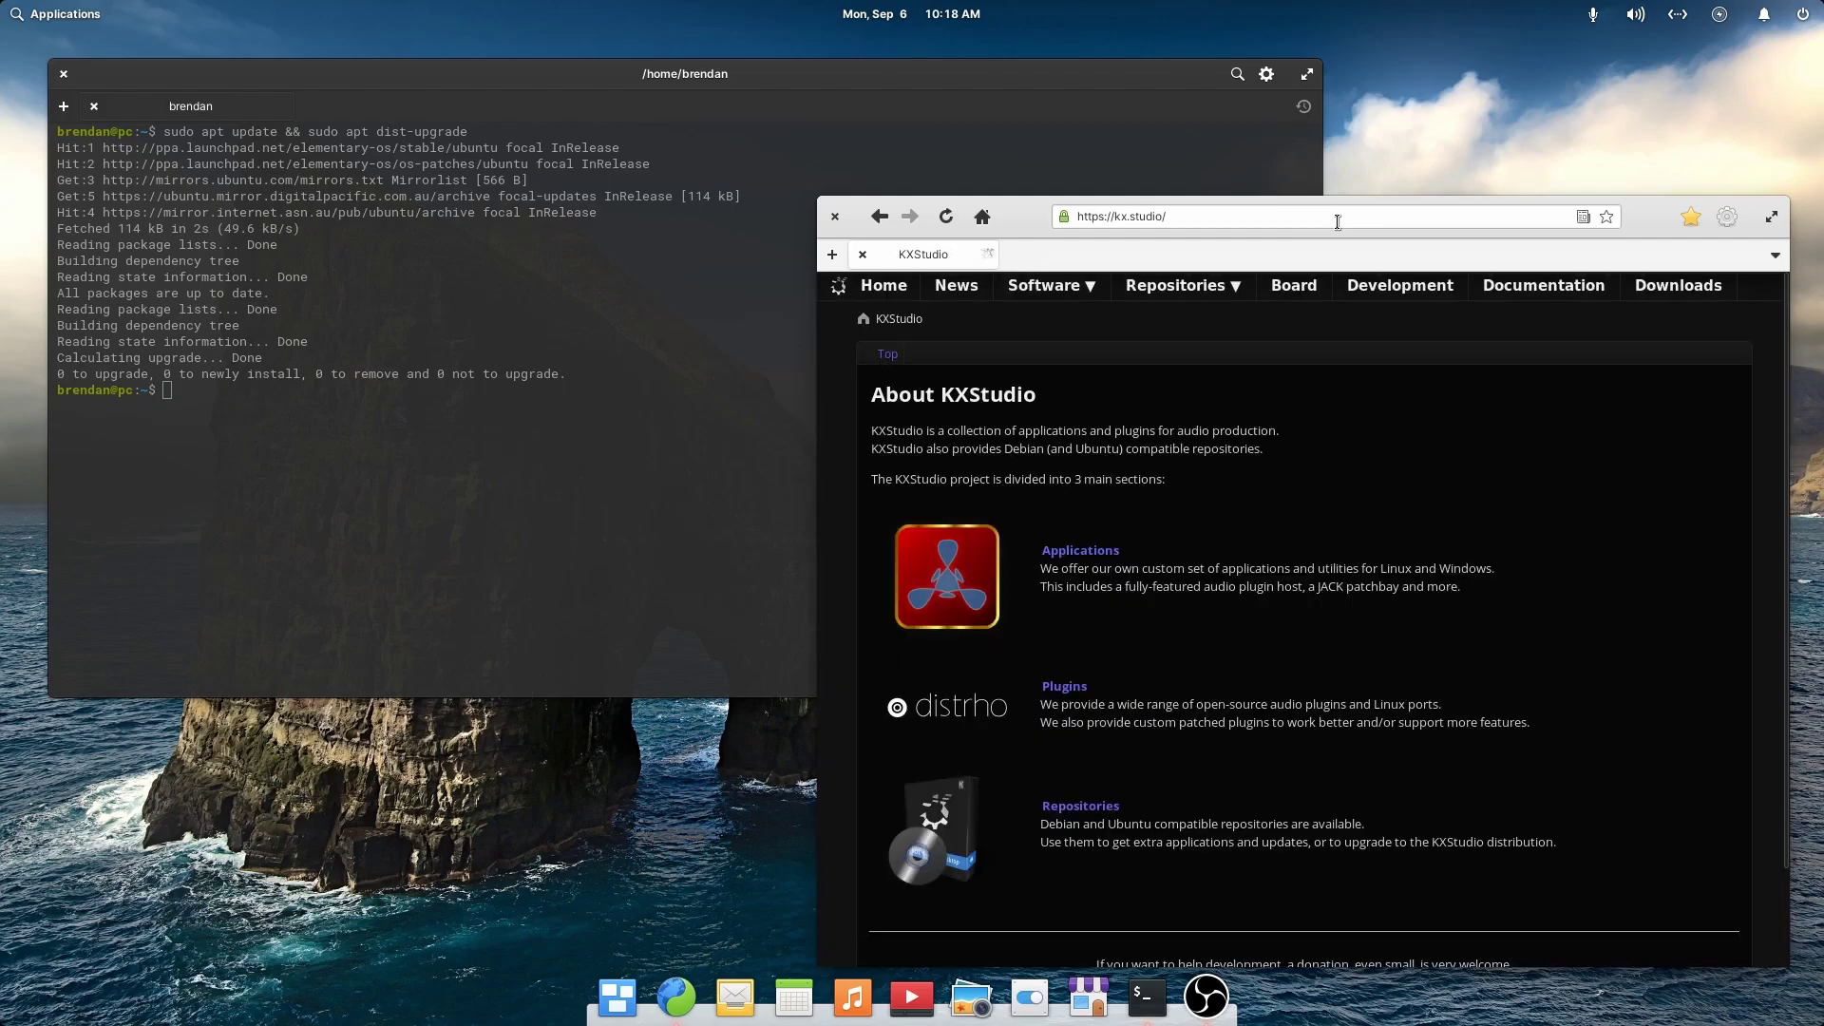
Open the Repositories how-to page and select the apt-transport-https install command
{"action": "mouse_move", "coordinate": [1231, 287]}
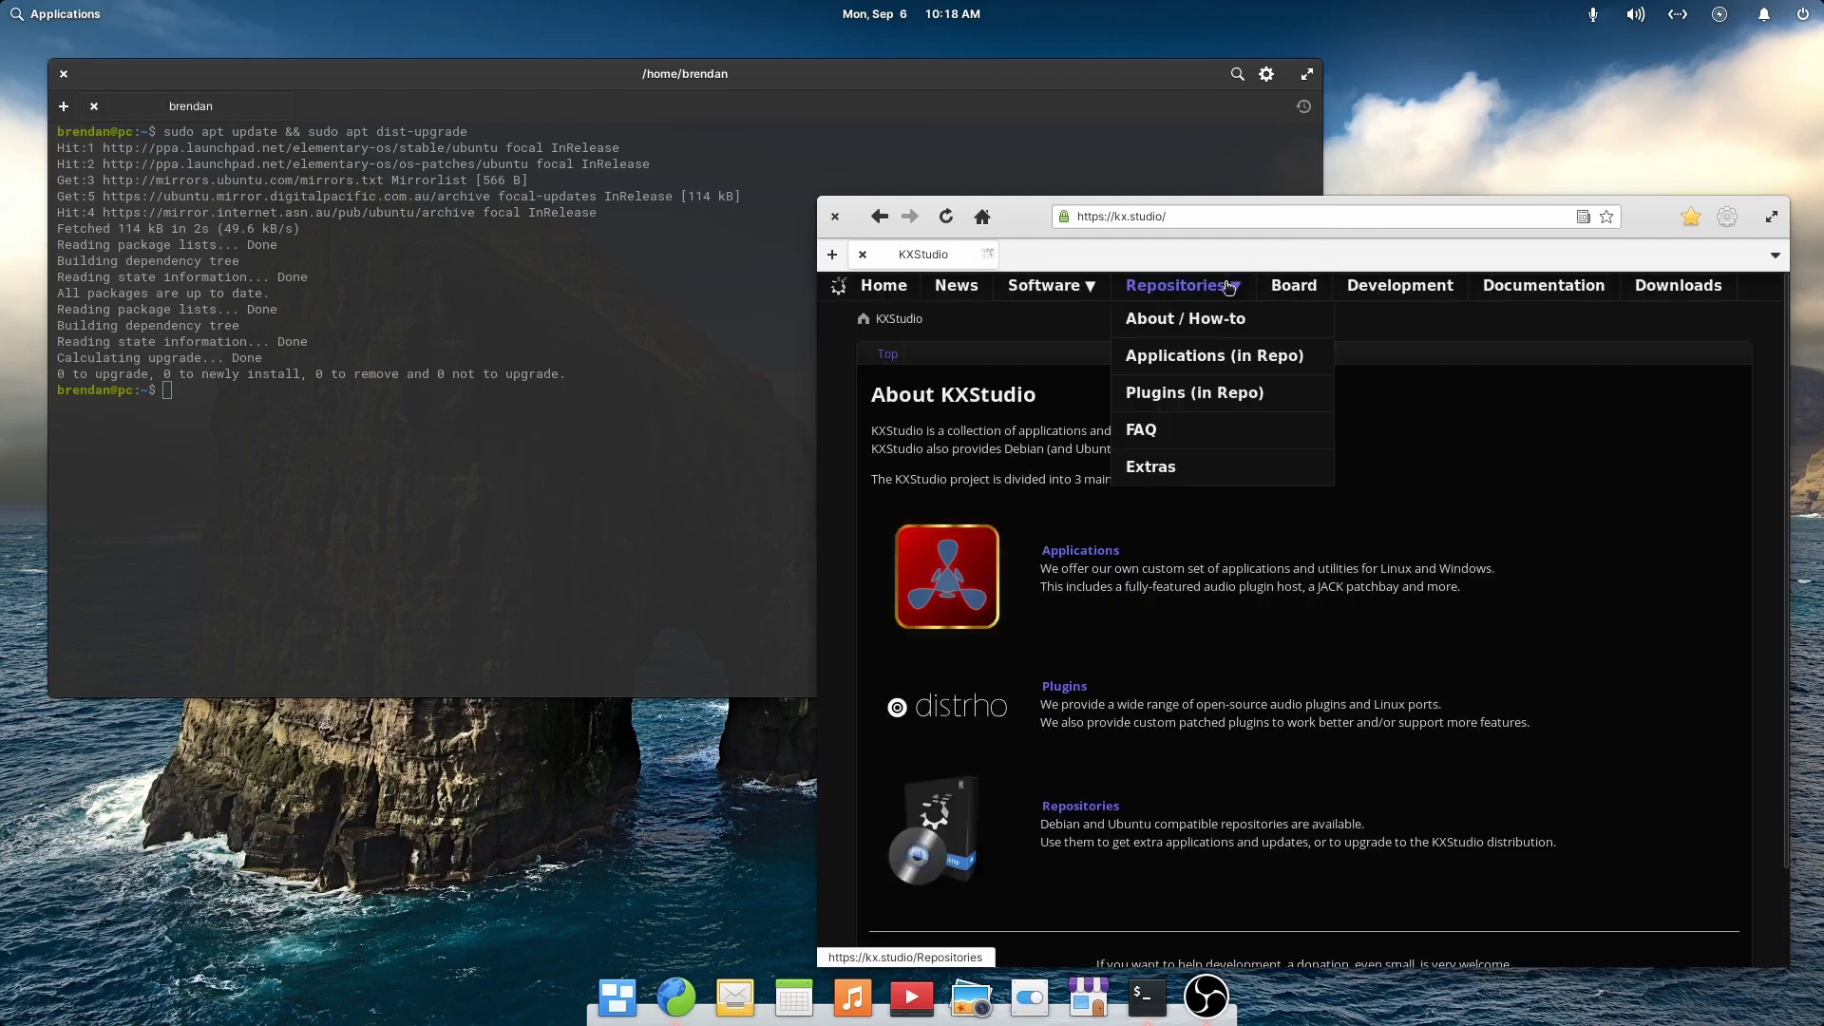
{"action": "left_click", "coordinate": [1216, 328]}
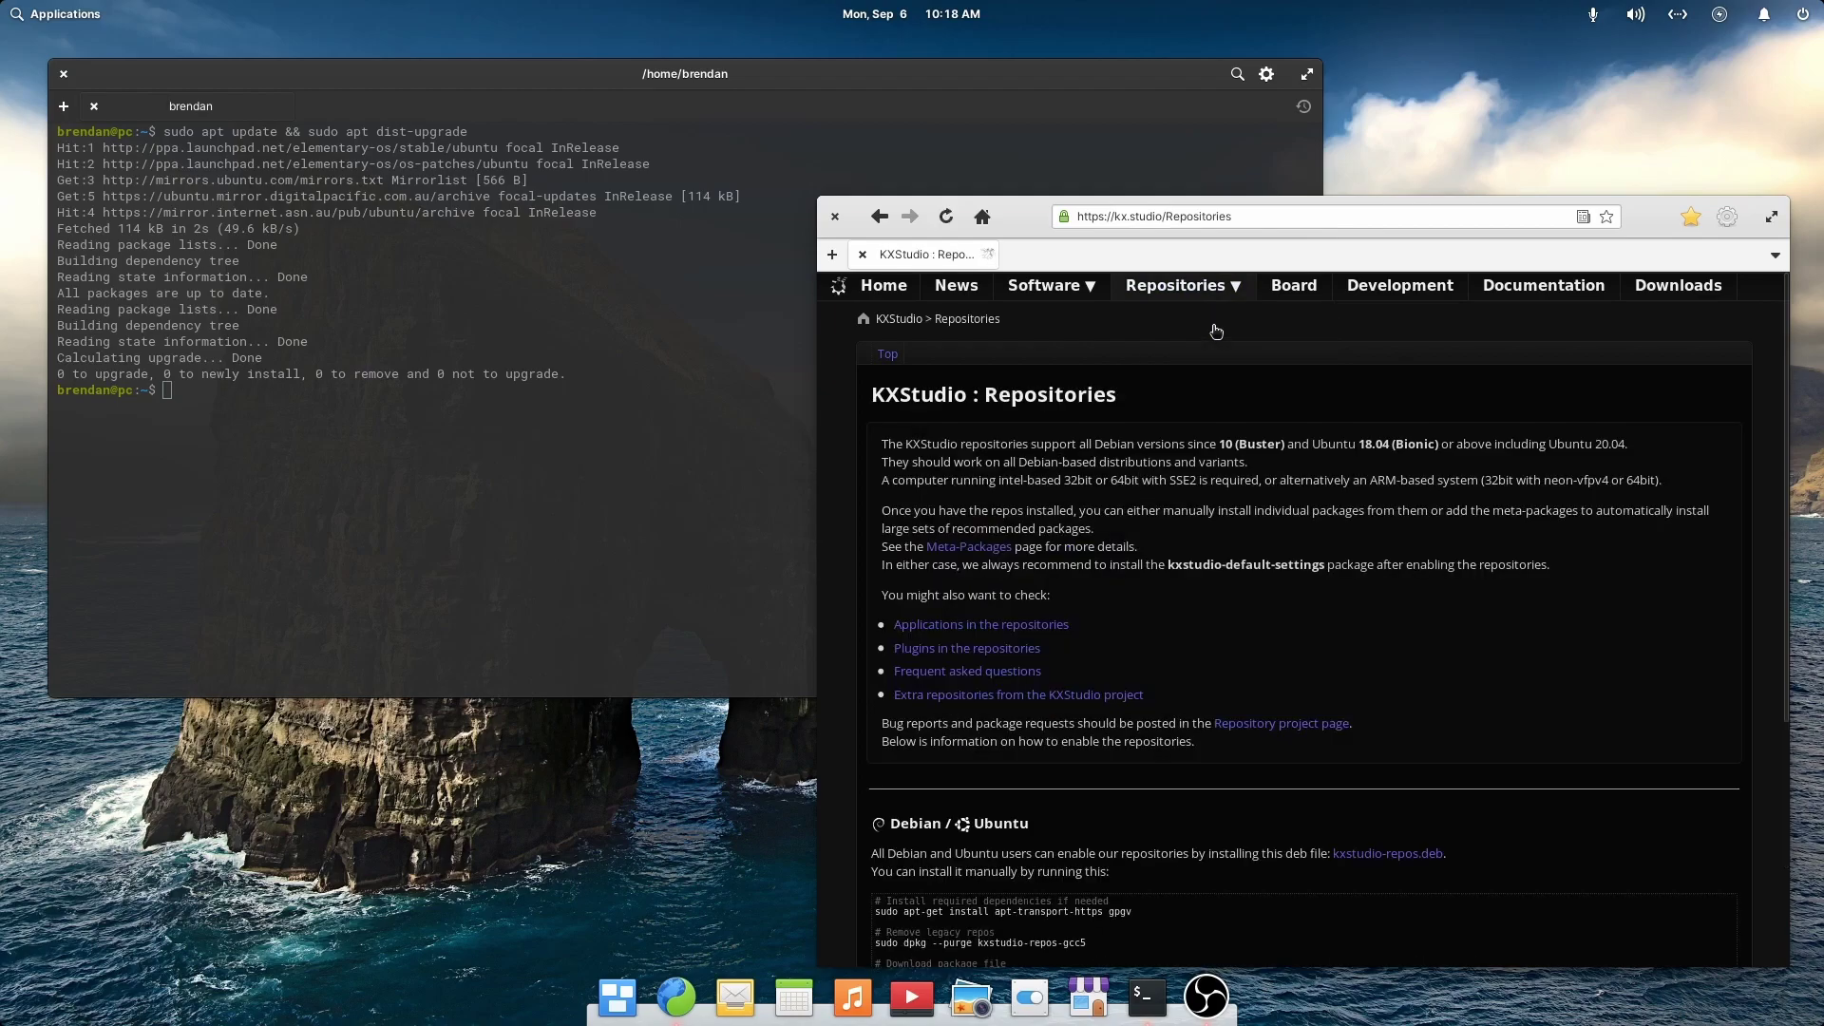
{"action": "scroll", "coordinate": [1236, 418], "scroll_direction": "down", "scroll_amount": 4}
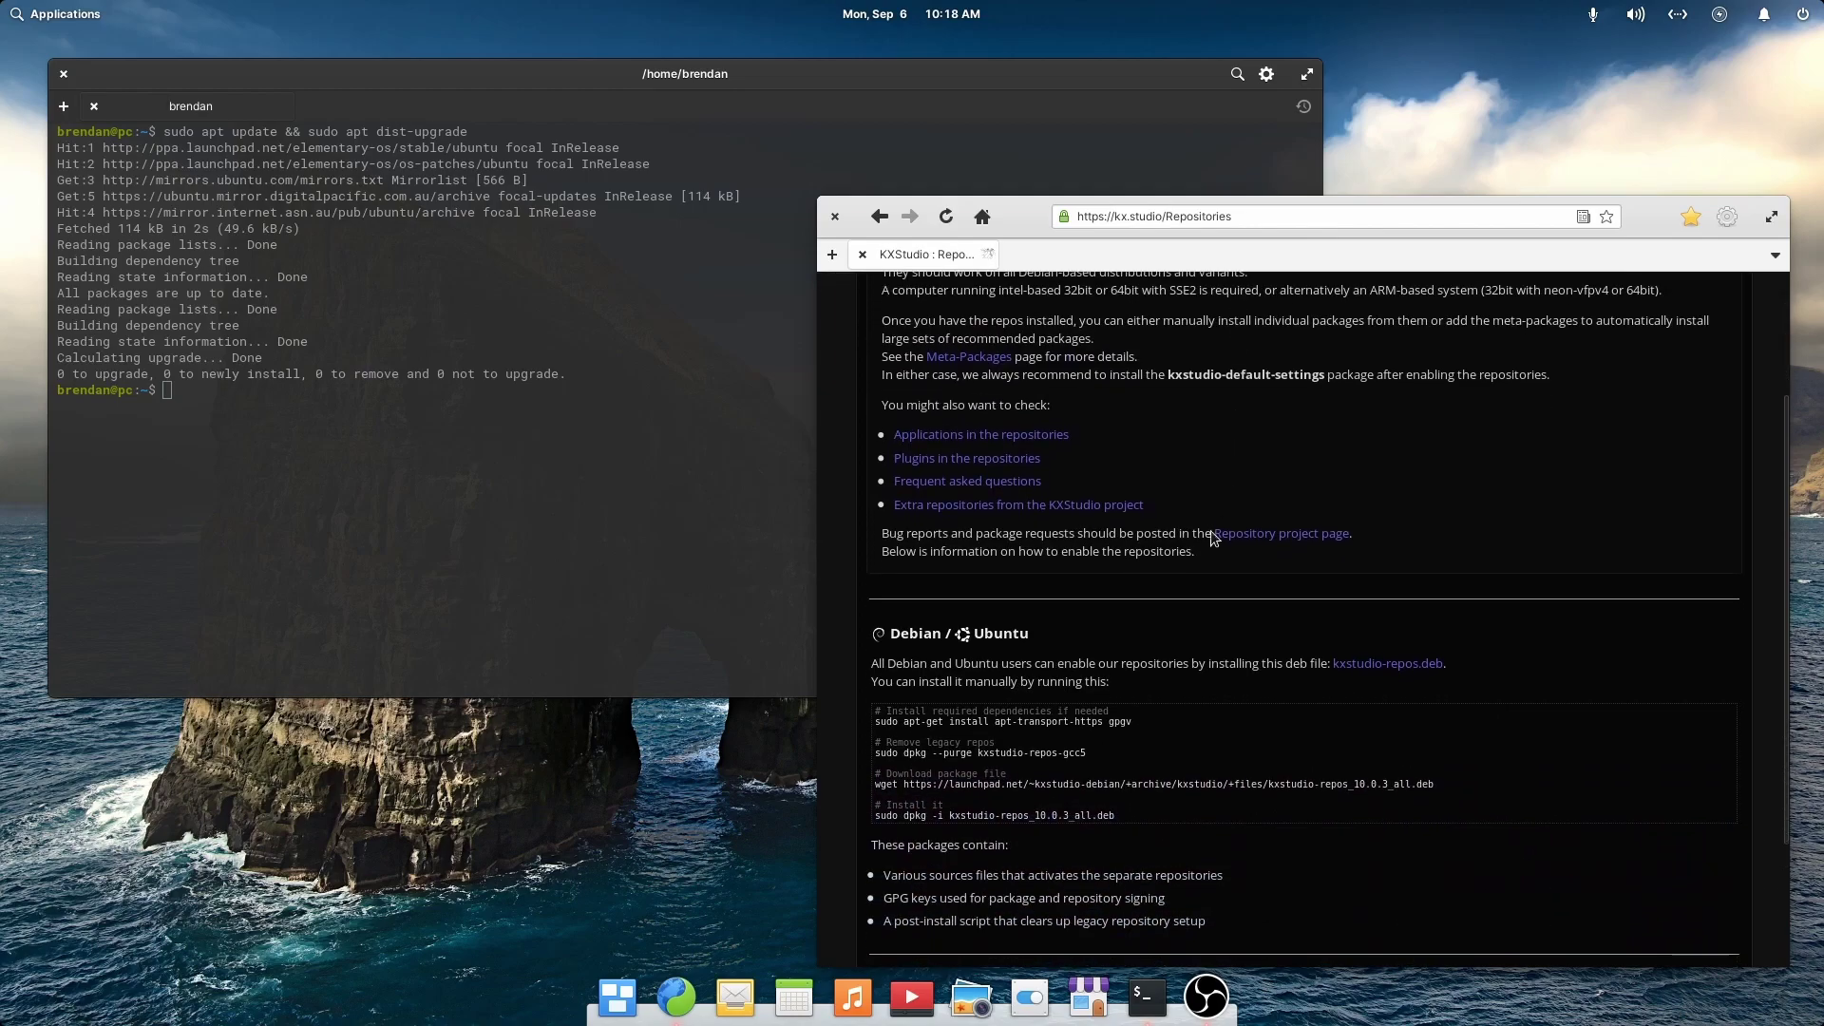
{"action": "left_click_drag", "start_coordinate": [1137, 724], "coordinate": [879, 724]}
{"action": "key", "text": "ctrl+c"}
Clear the terminal and install apt-transport-https with the pasted apt-get command
{"action": "left_click", "coordinate": [510, 534]}
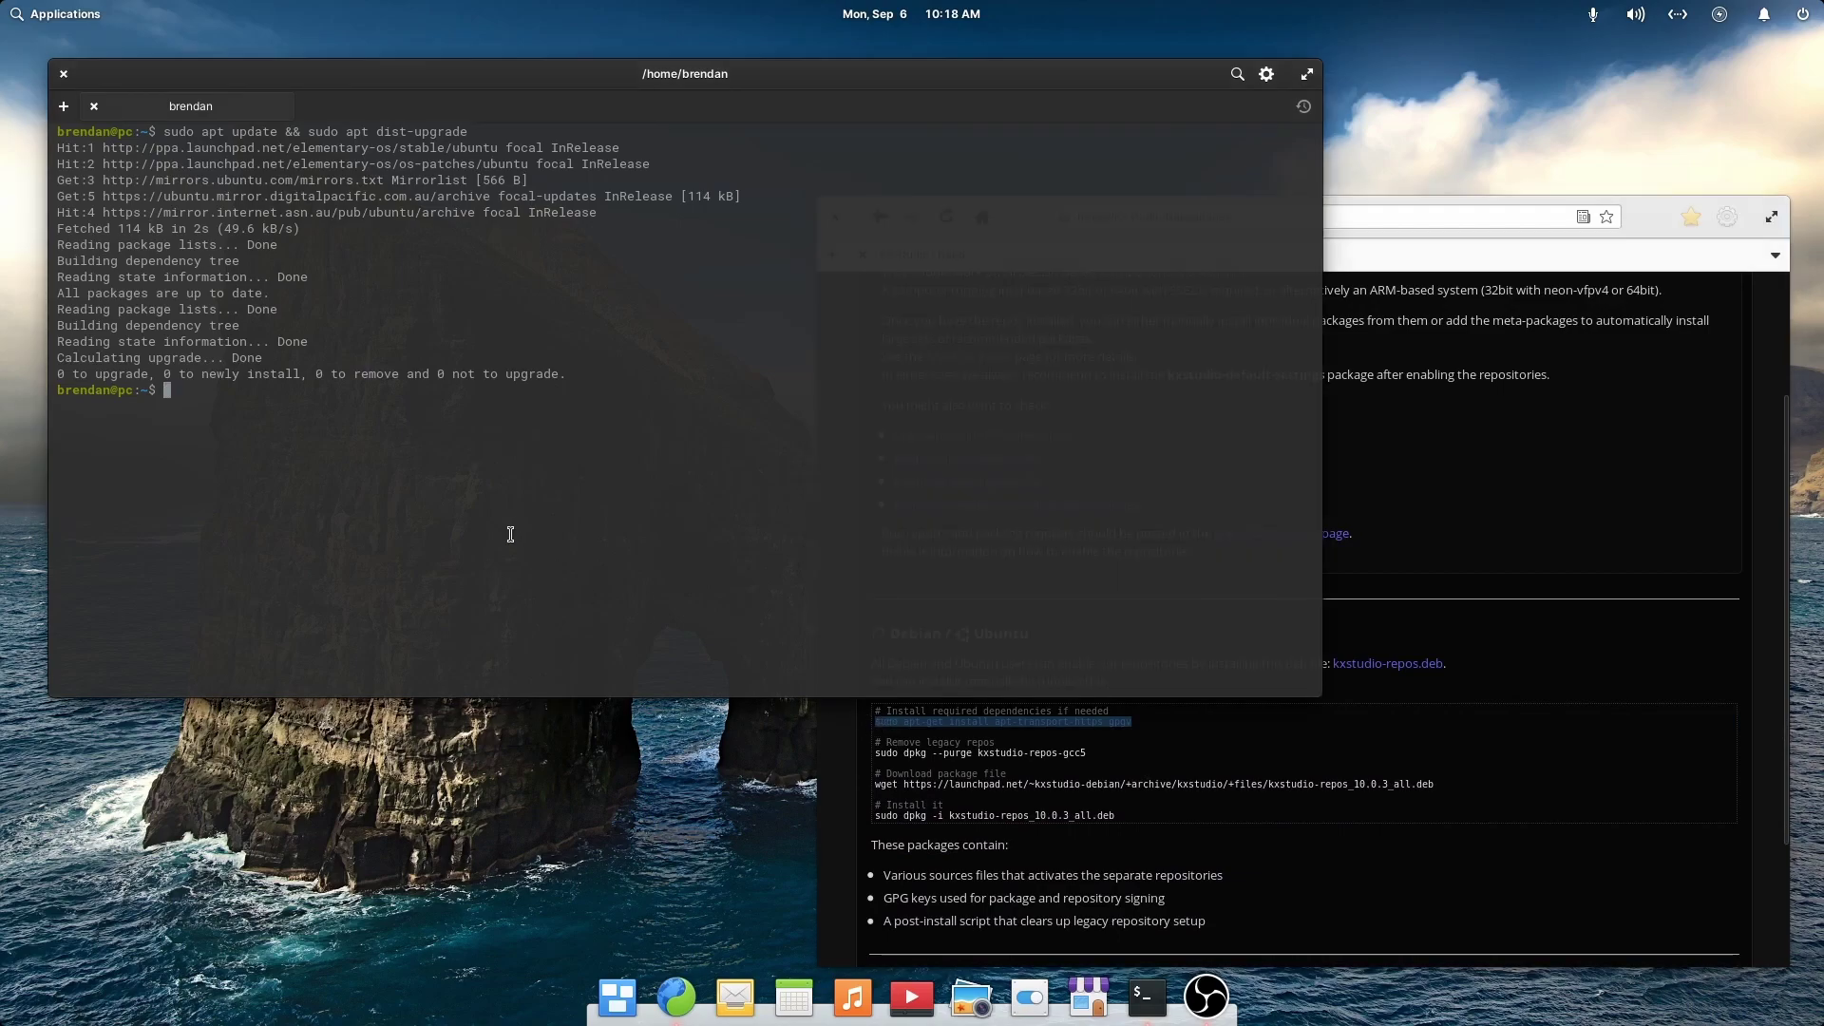
{"action": "type", "text": "clear"}
{"action": "key", "text": "Return"}
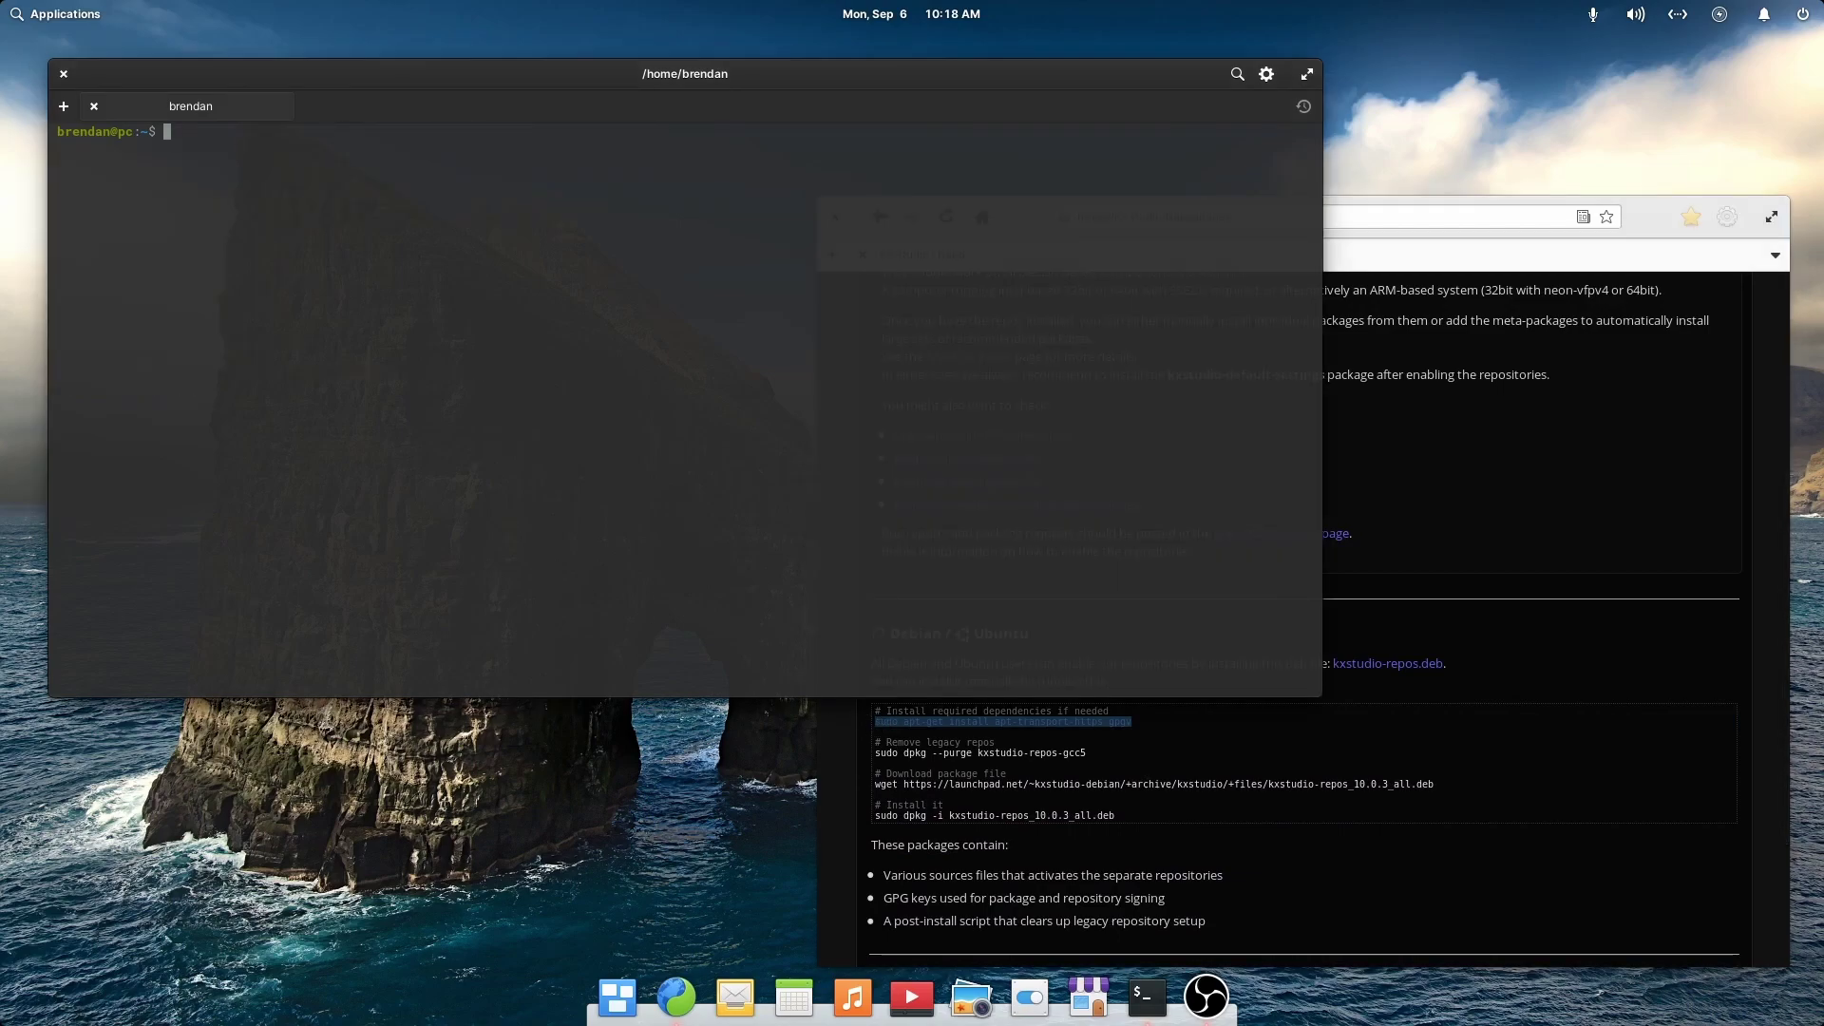
{"action": "key", "text": "ctrl+shift+v"}
{"action": "key", "text": "Return"}
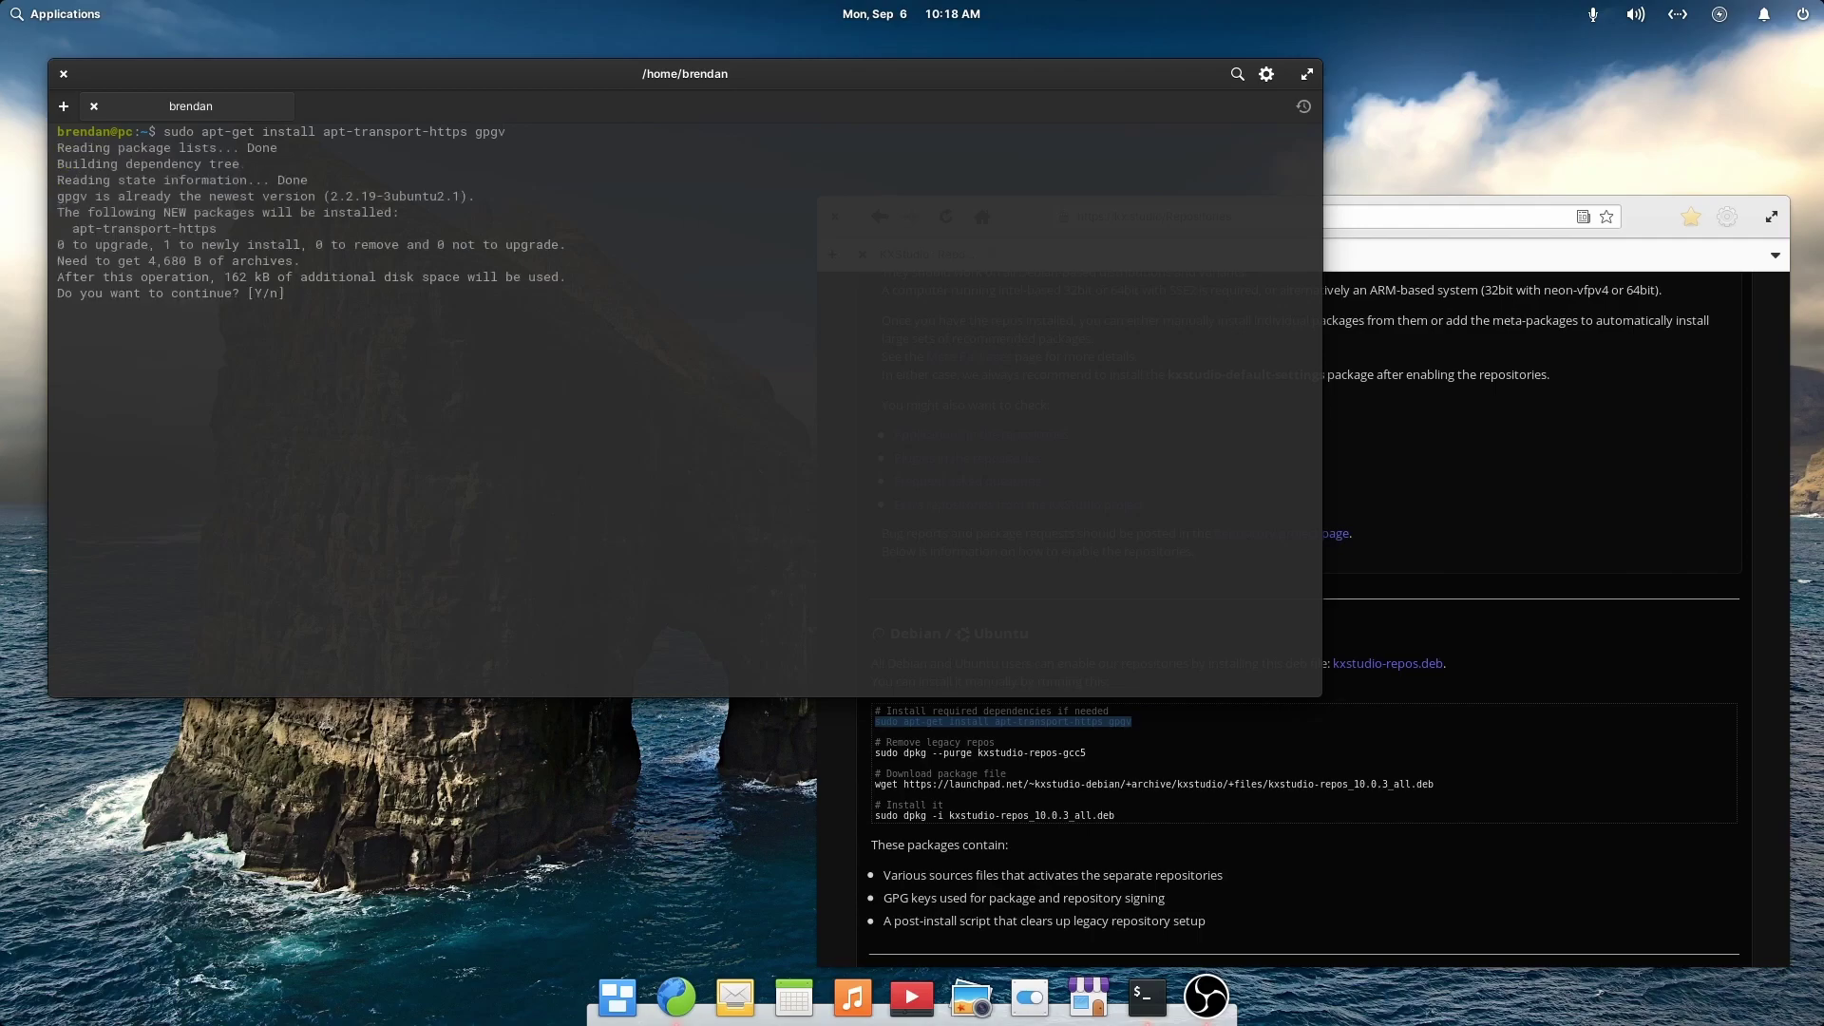
{"action": "type", "text": "Y"}
{"action": "key", "text": "Return"}
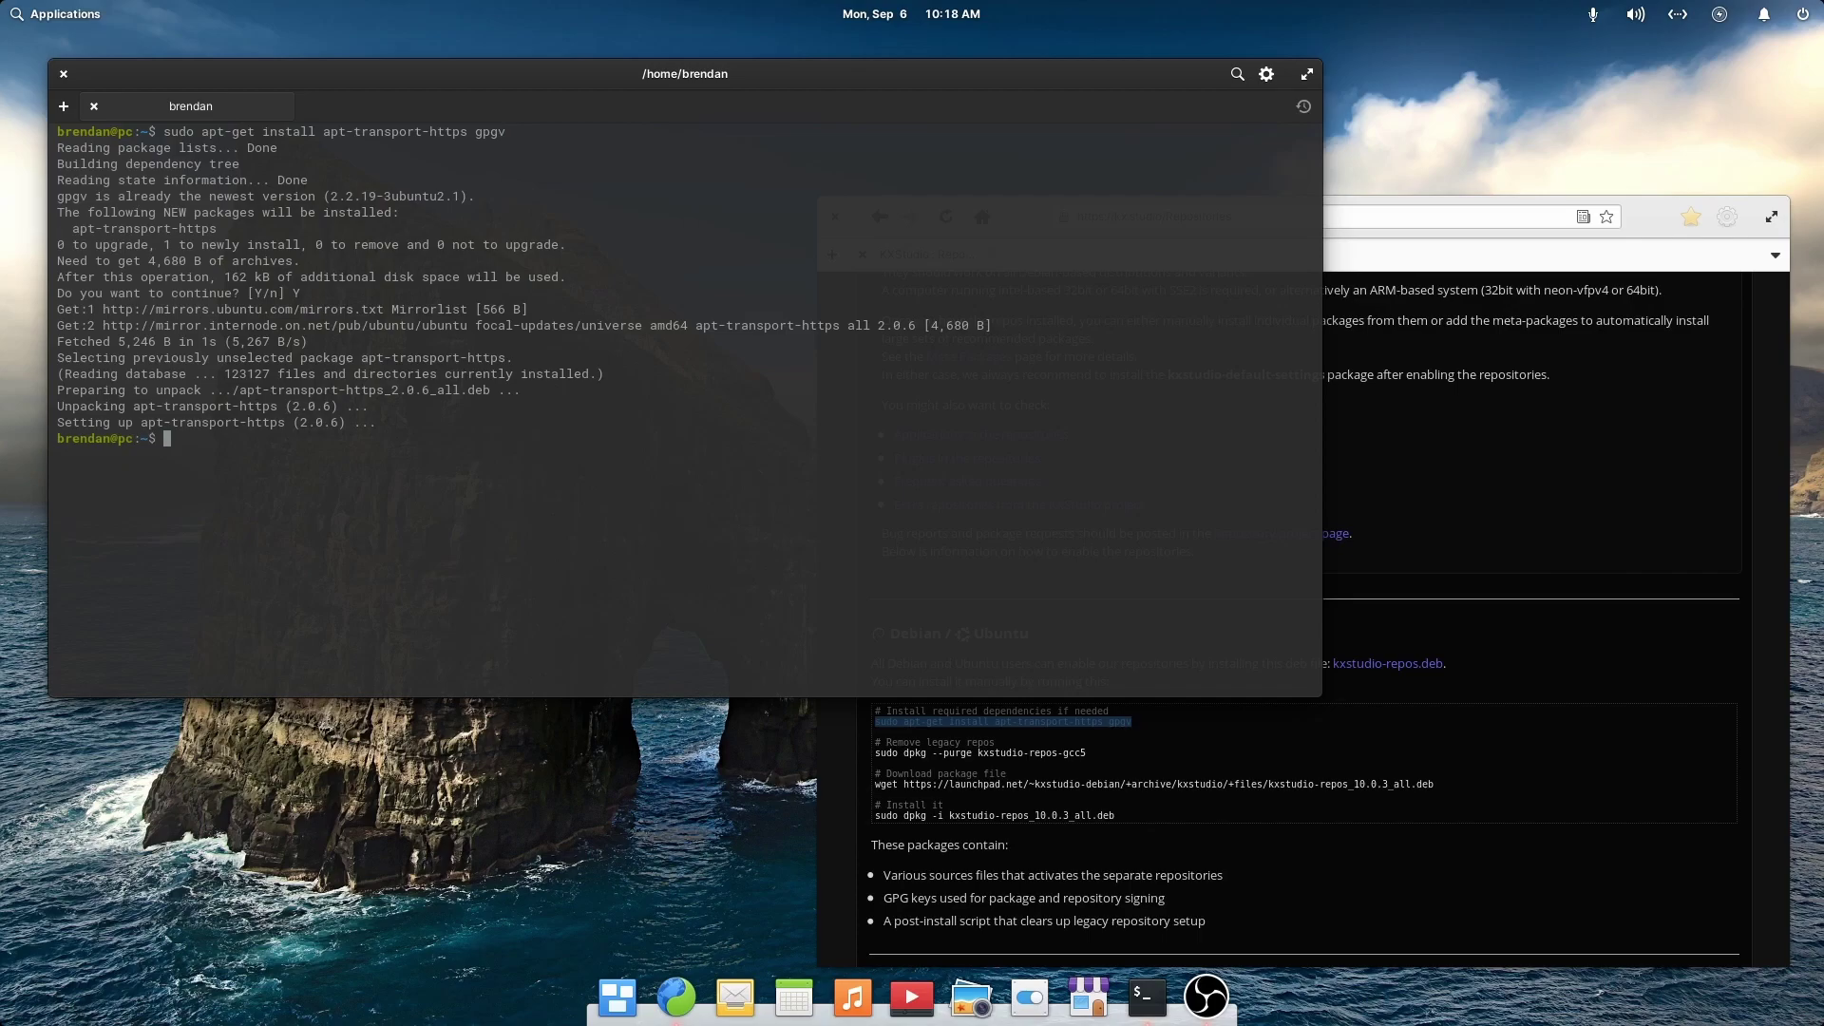
Download the KXStudio repos package with wget and install it with 'sudo dpkg -i kxstudio-repos_10.0.3_all.deb'
{"action": "left_click", "coordinate": [1053, 760]}
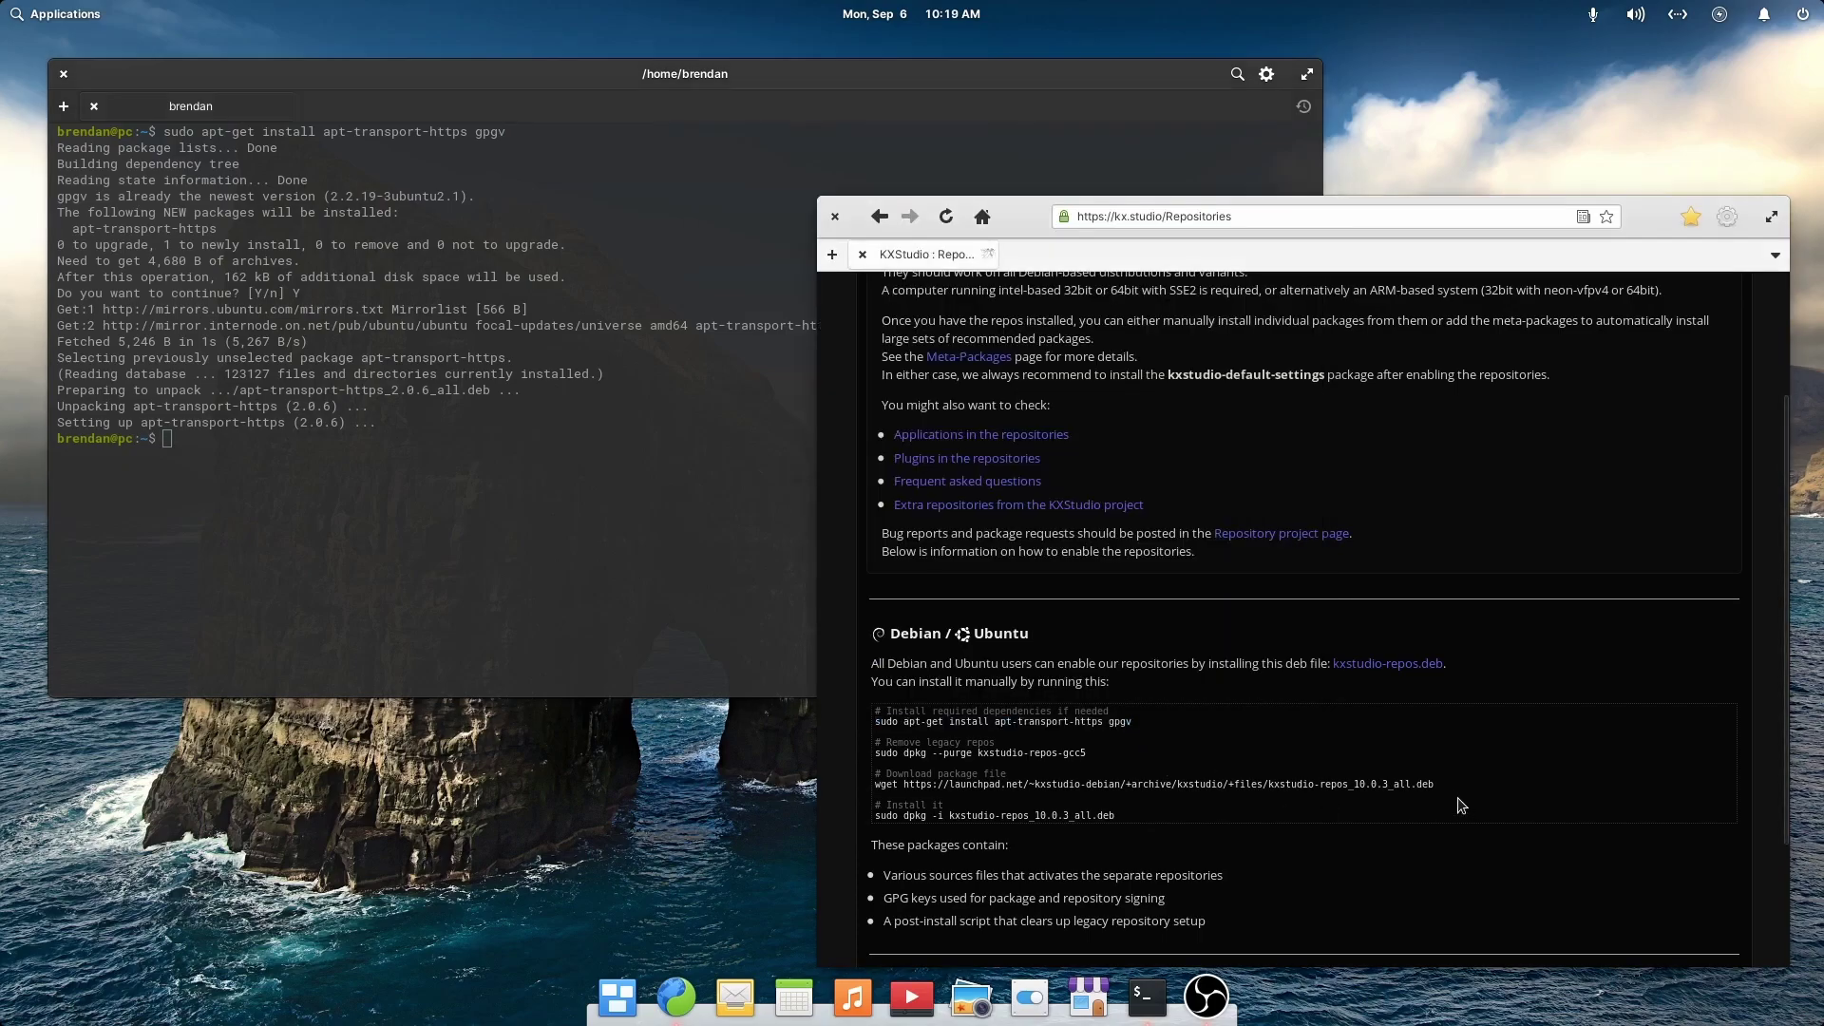
{"action": "left_click_drag", "start_coordinate": [1447, 791], "coordinate": [876, 788]}
{"action": "key", "text": "ctrl+c"}
{"action": "left_click", "coordinate": [580, 582]}
{"action": "middle_click", "coordinate": [581, 581]}
{"action": "key", "text": "Return"}
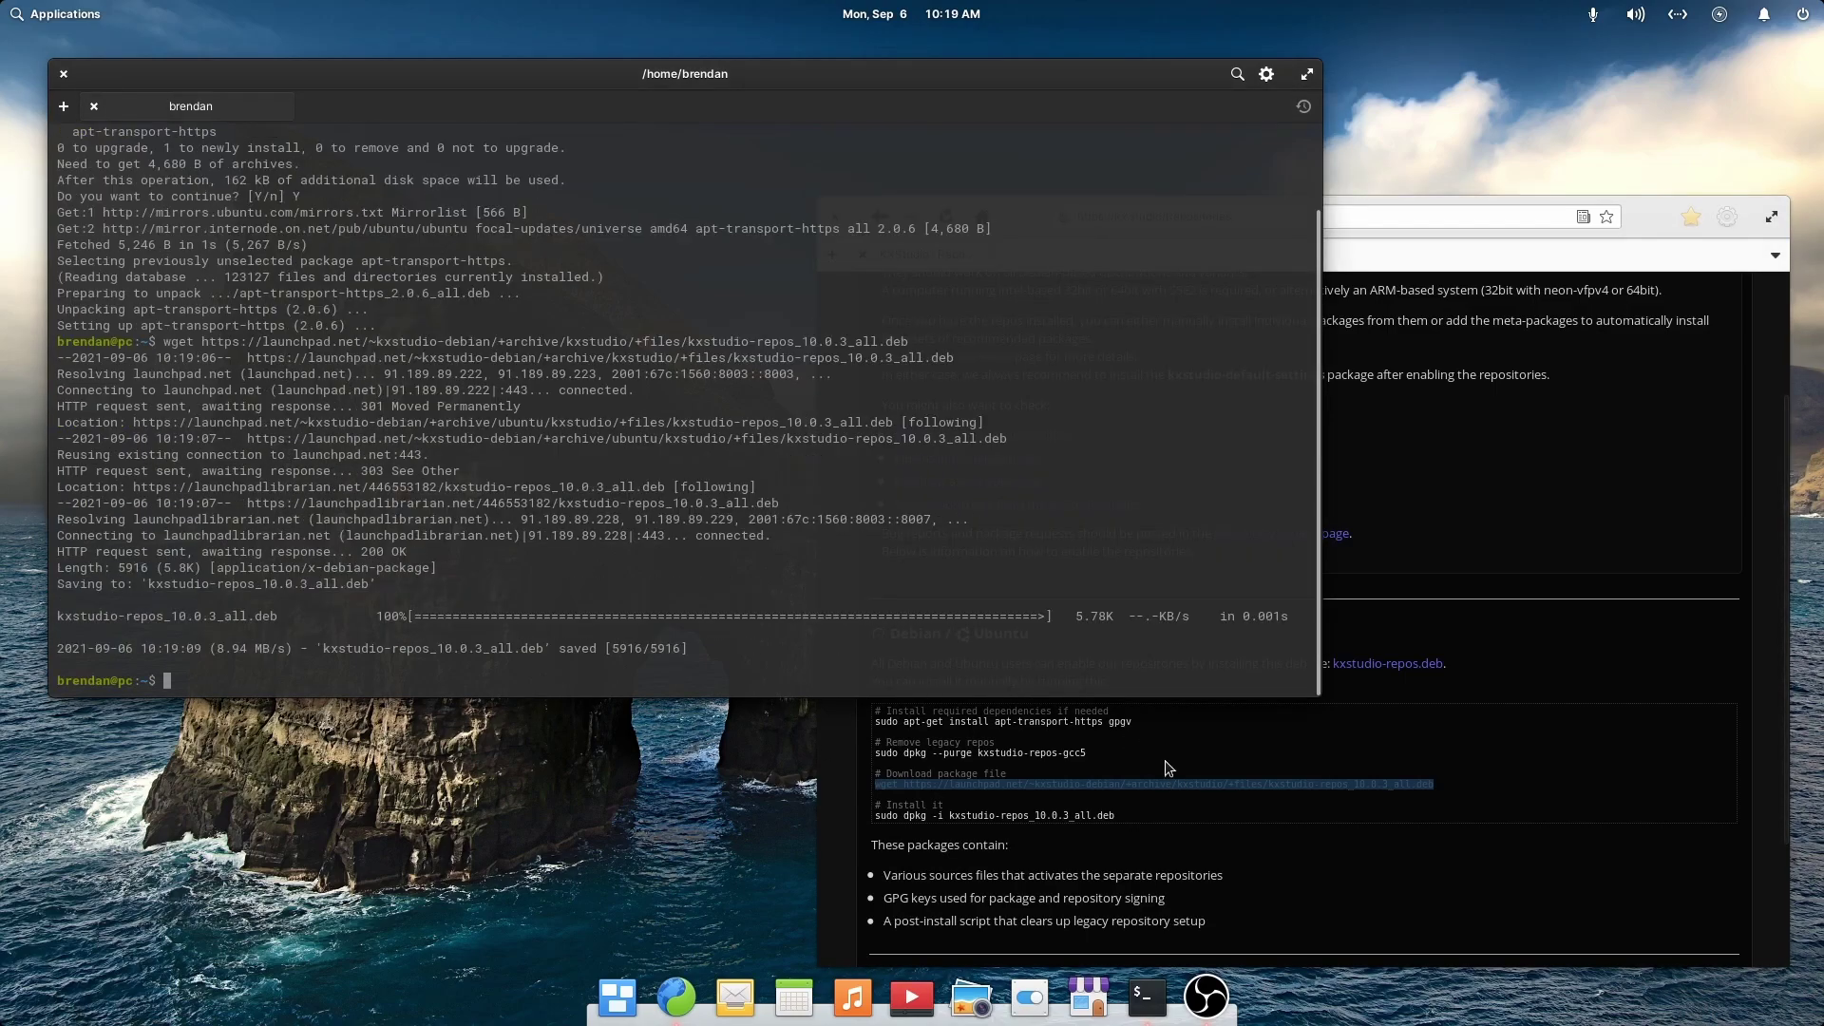
{"action": "left_click_drag", "start_coordinate": [1123, 819], "coordinate": [890, 819]}
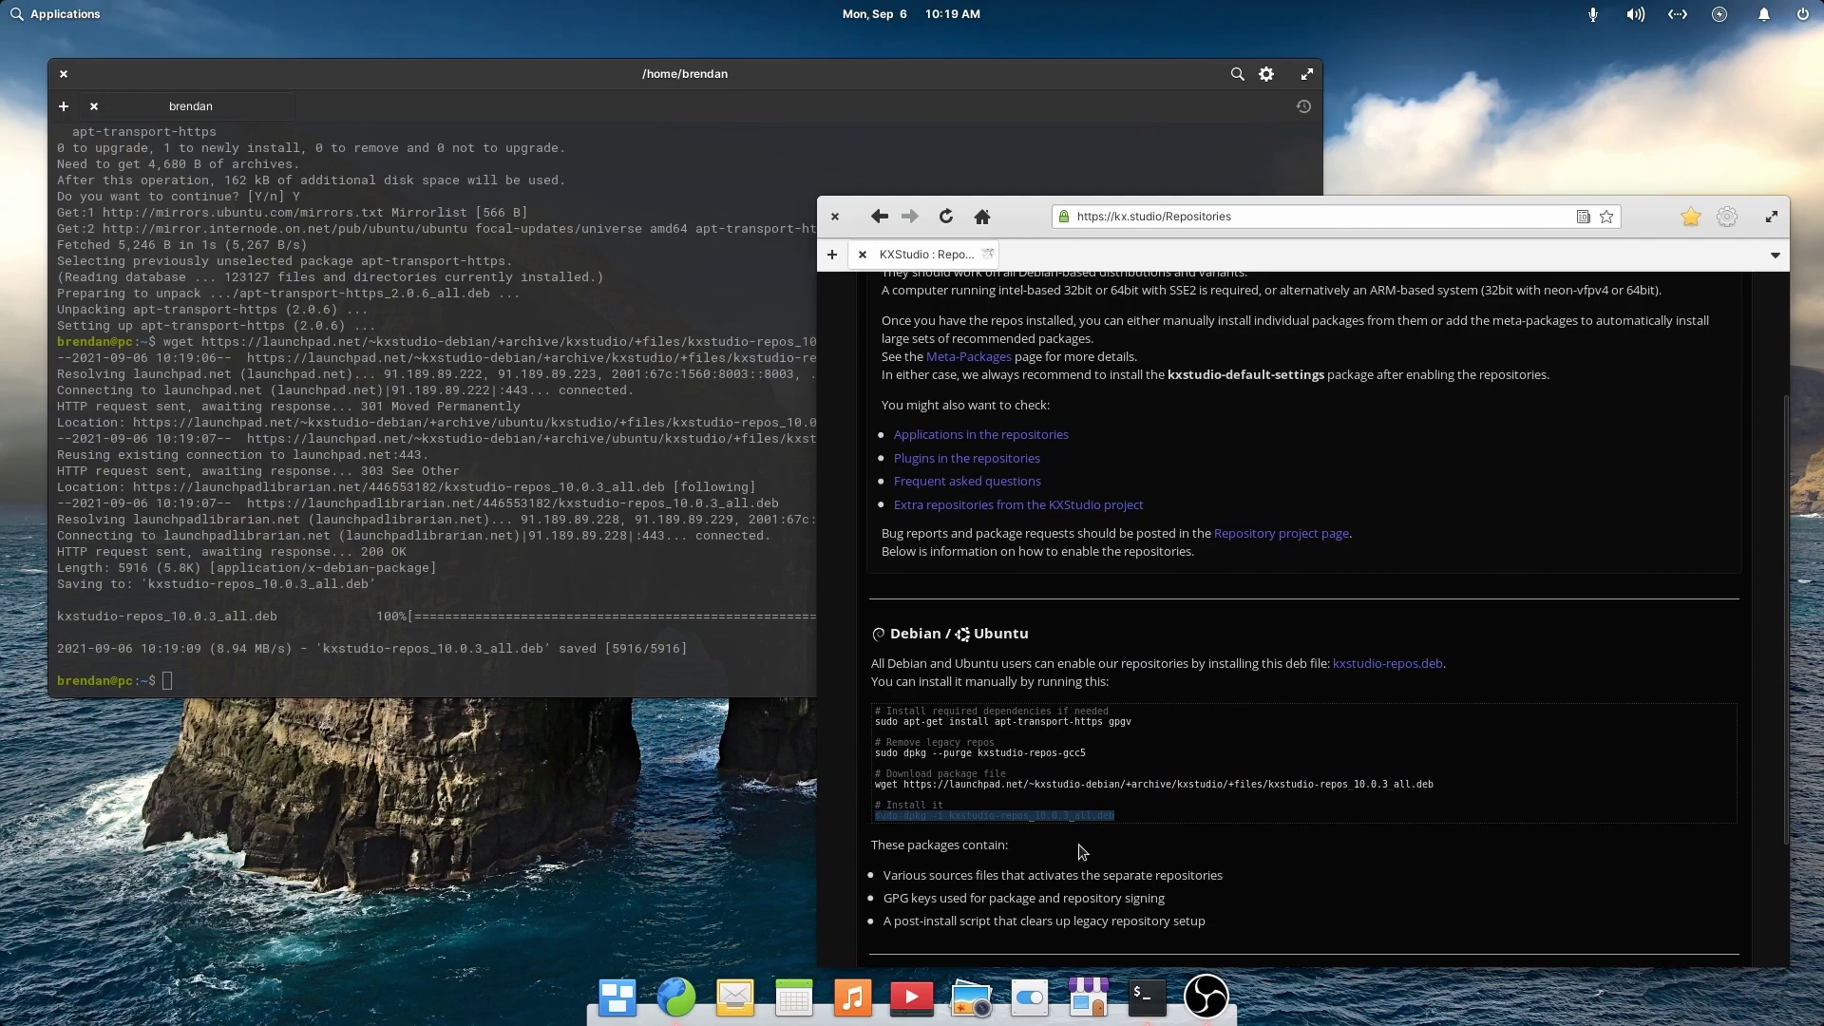
{"action": "left_click", "coordinate": [701, 578]}
{"action": "middle_click", "coordinate": [701, 578]}
{"action": "key", "text": "Return"}
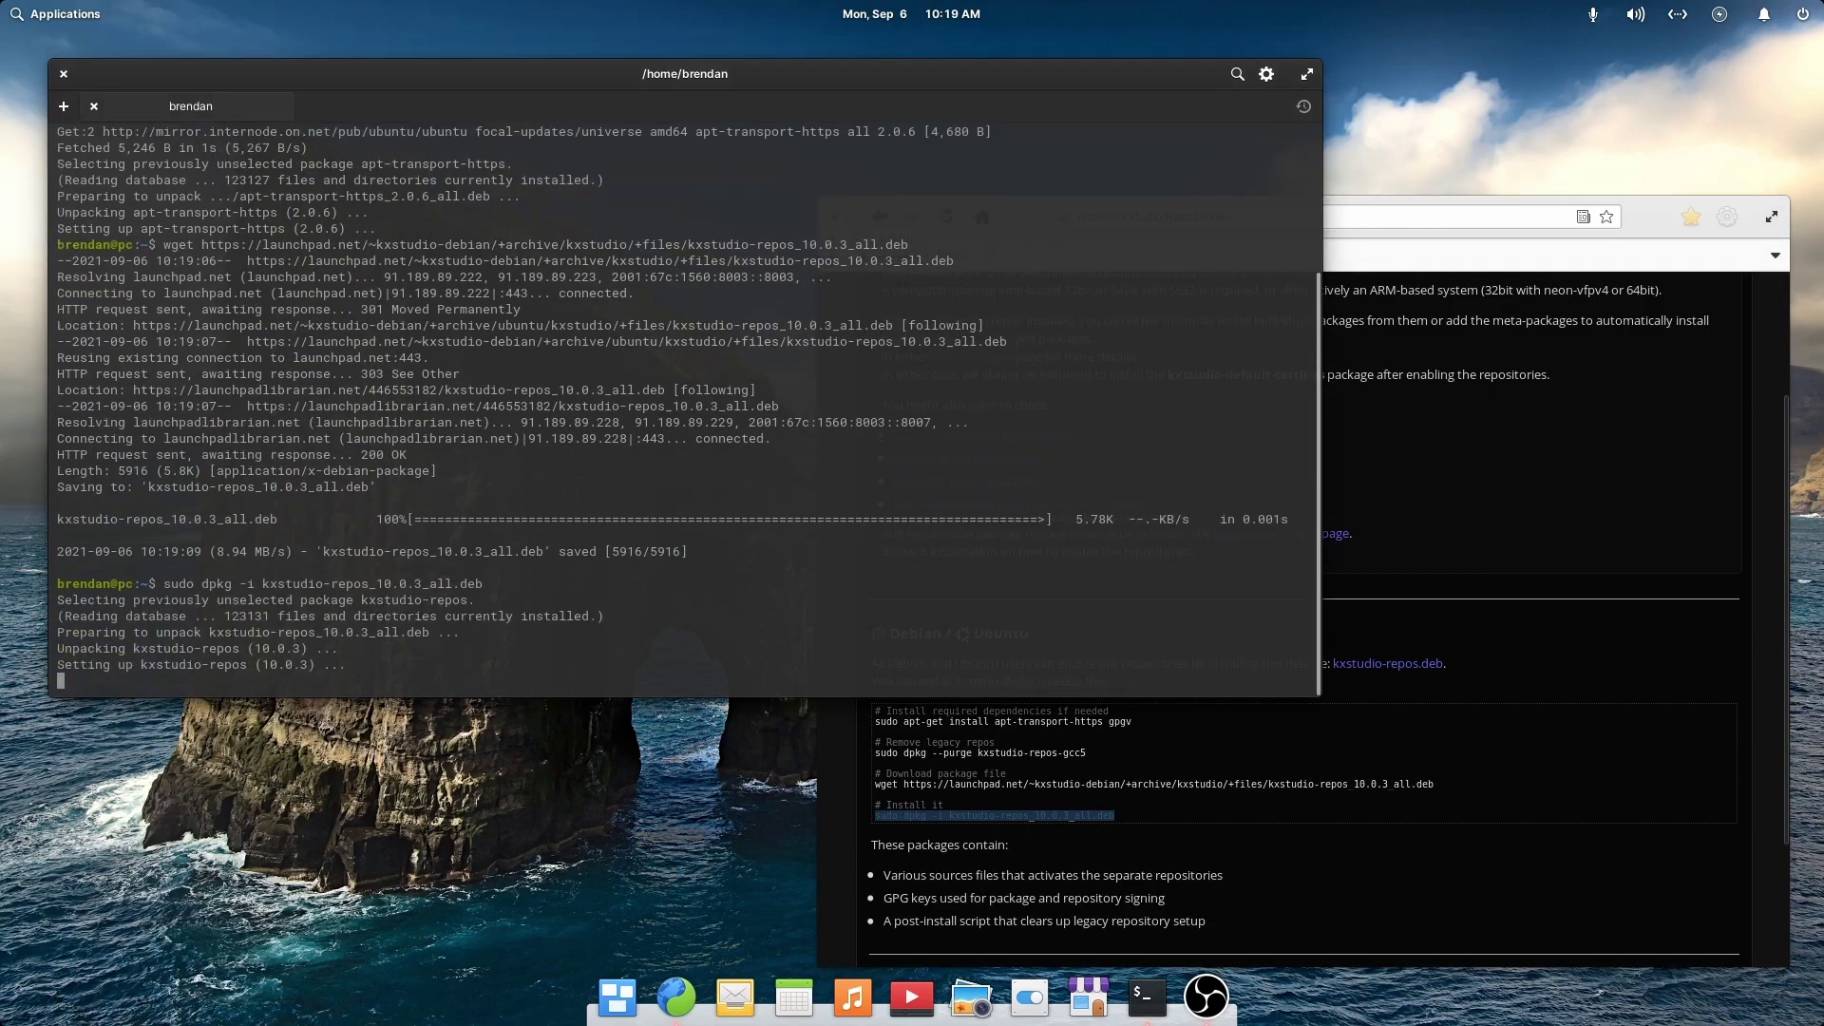
Run 'sudo apt update' to fetch the new KXStudio repository lists
{"action": "key", "text": "Return"}
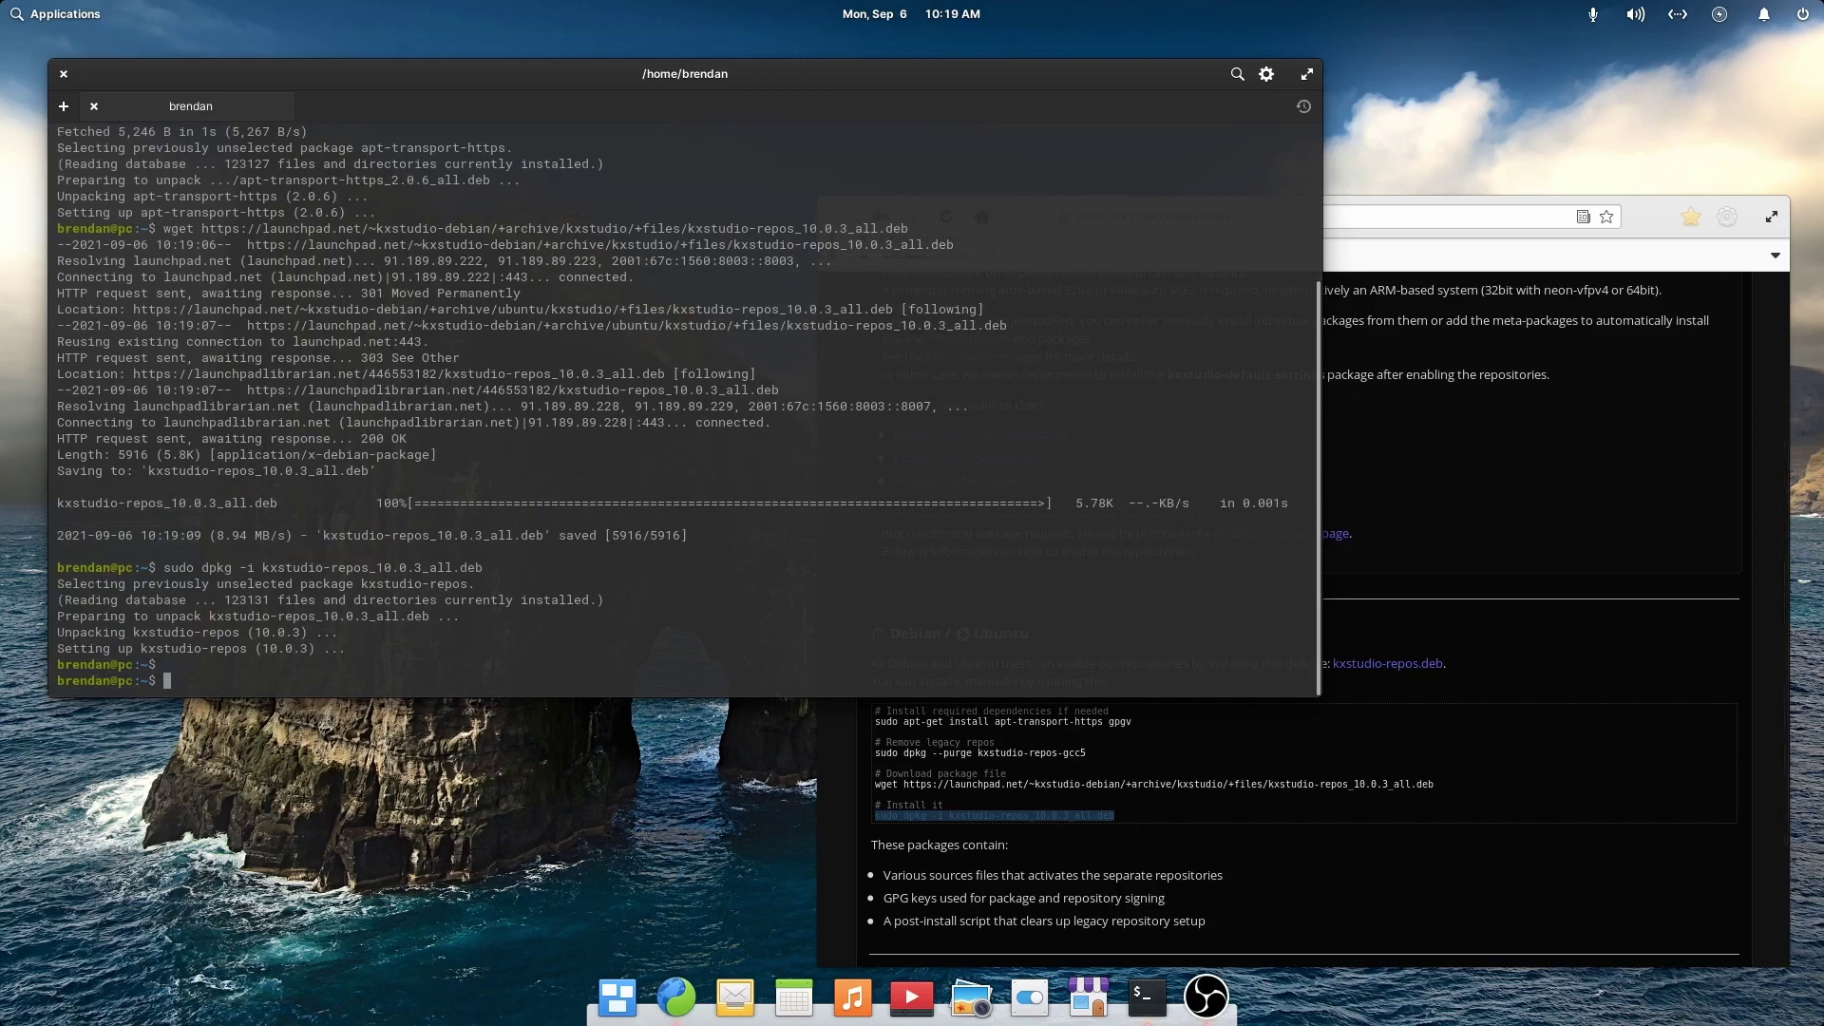
{"action": "type", "text": "sudo apt update"}
{"action": "key", "text": "Return"}
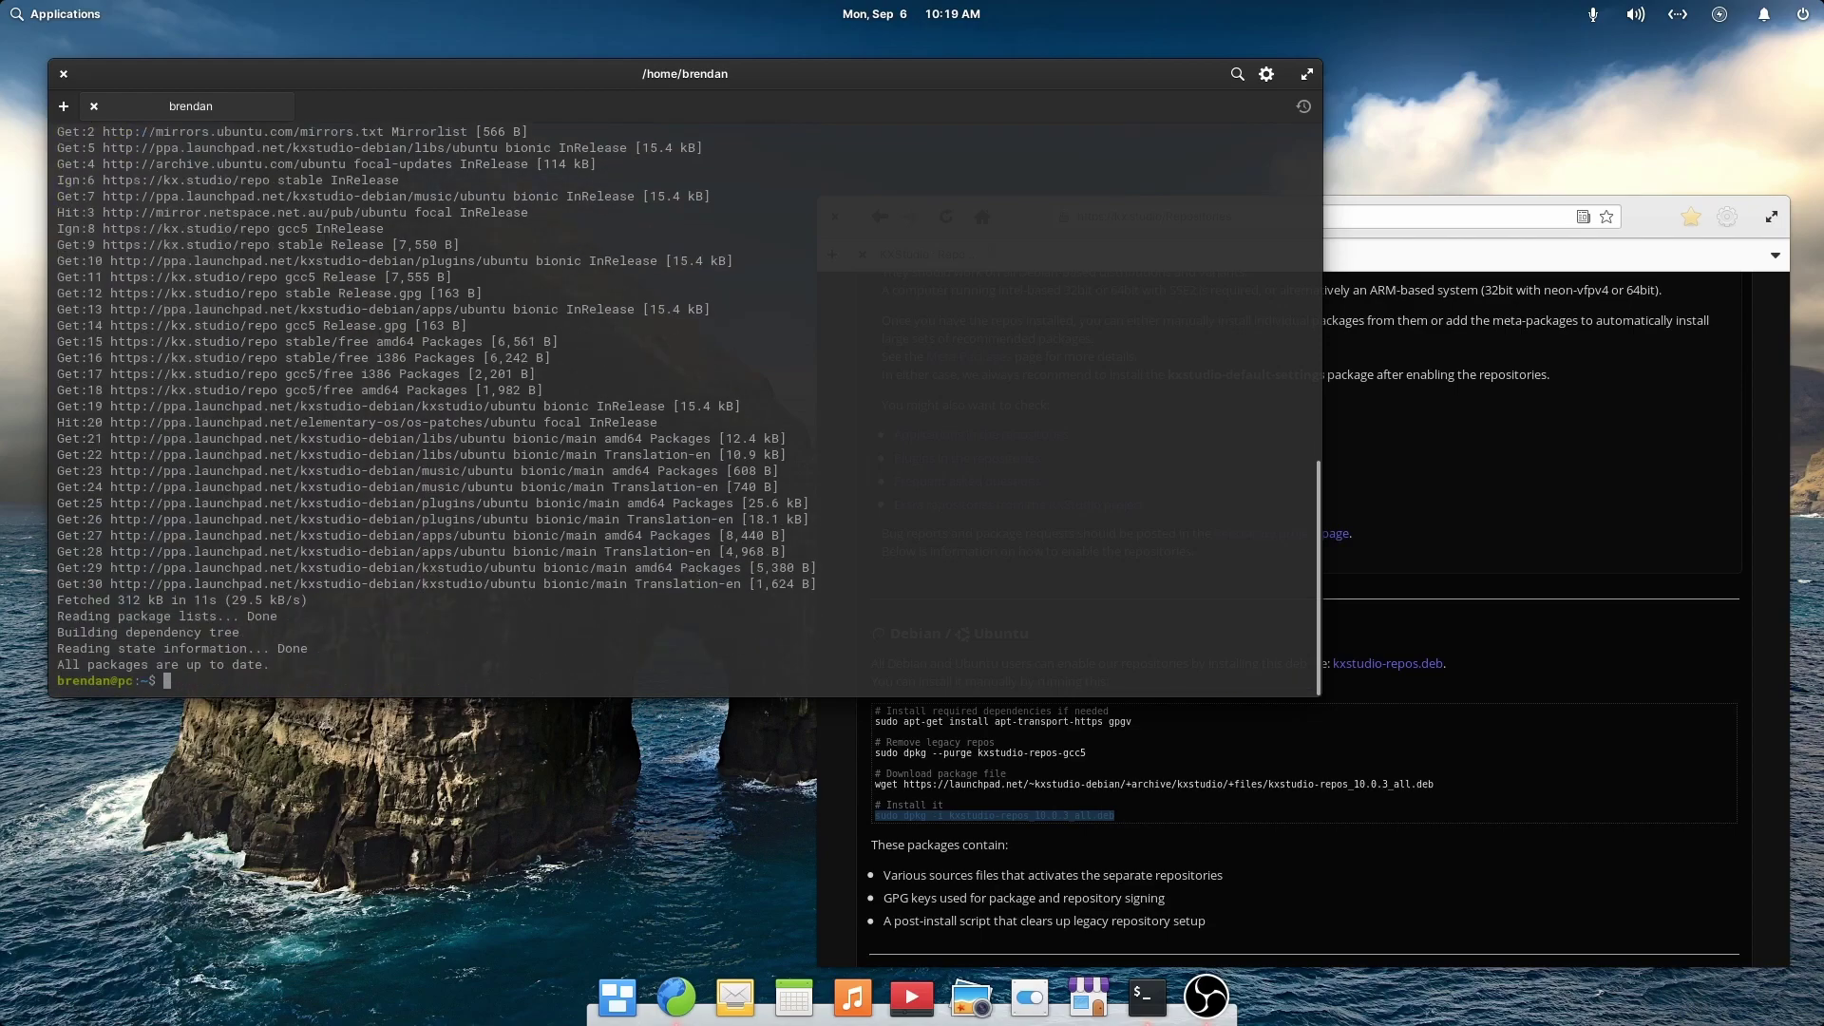
{"action": "key", "text": "Return"}
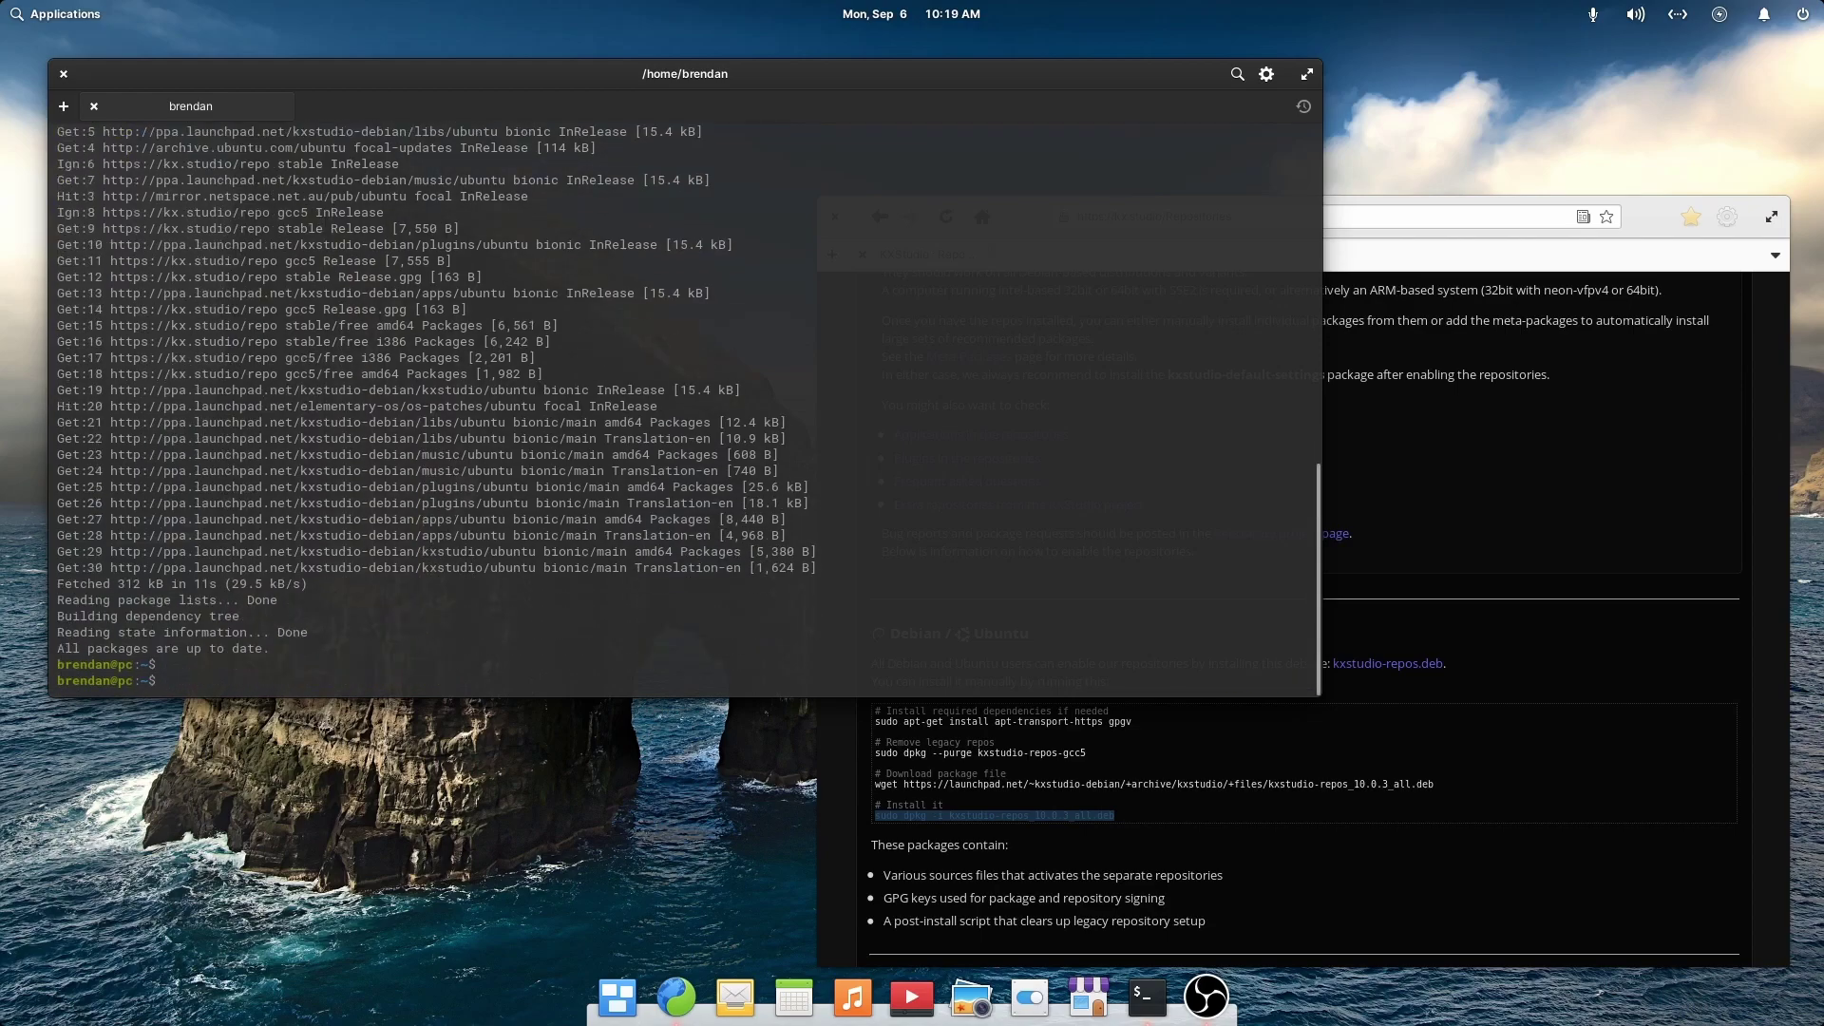
Install Cadence via 'sudo apt install cadence', choosing Yes for jackd2 realtime priority
{"action": "type", "text": "sudo apt install"}
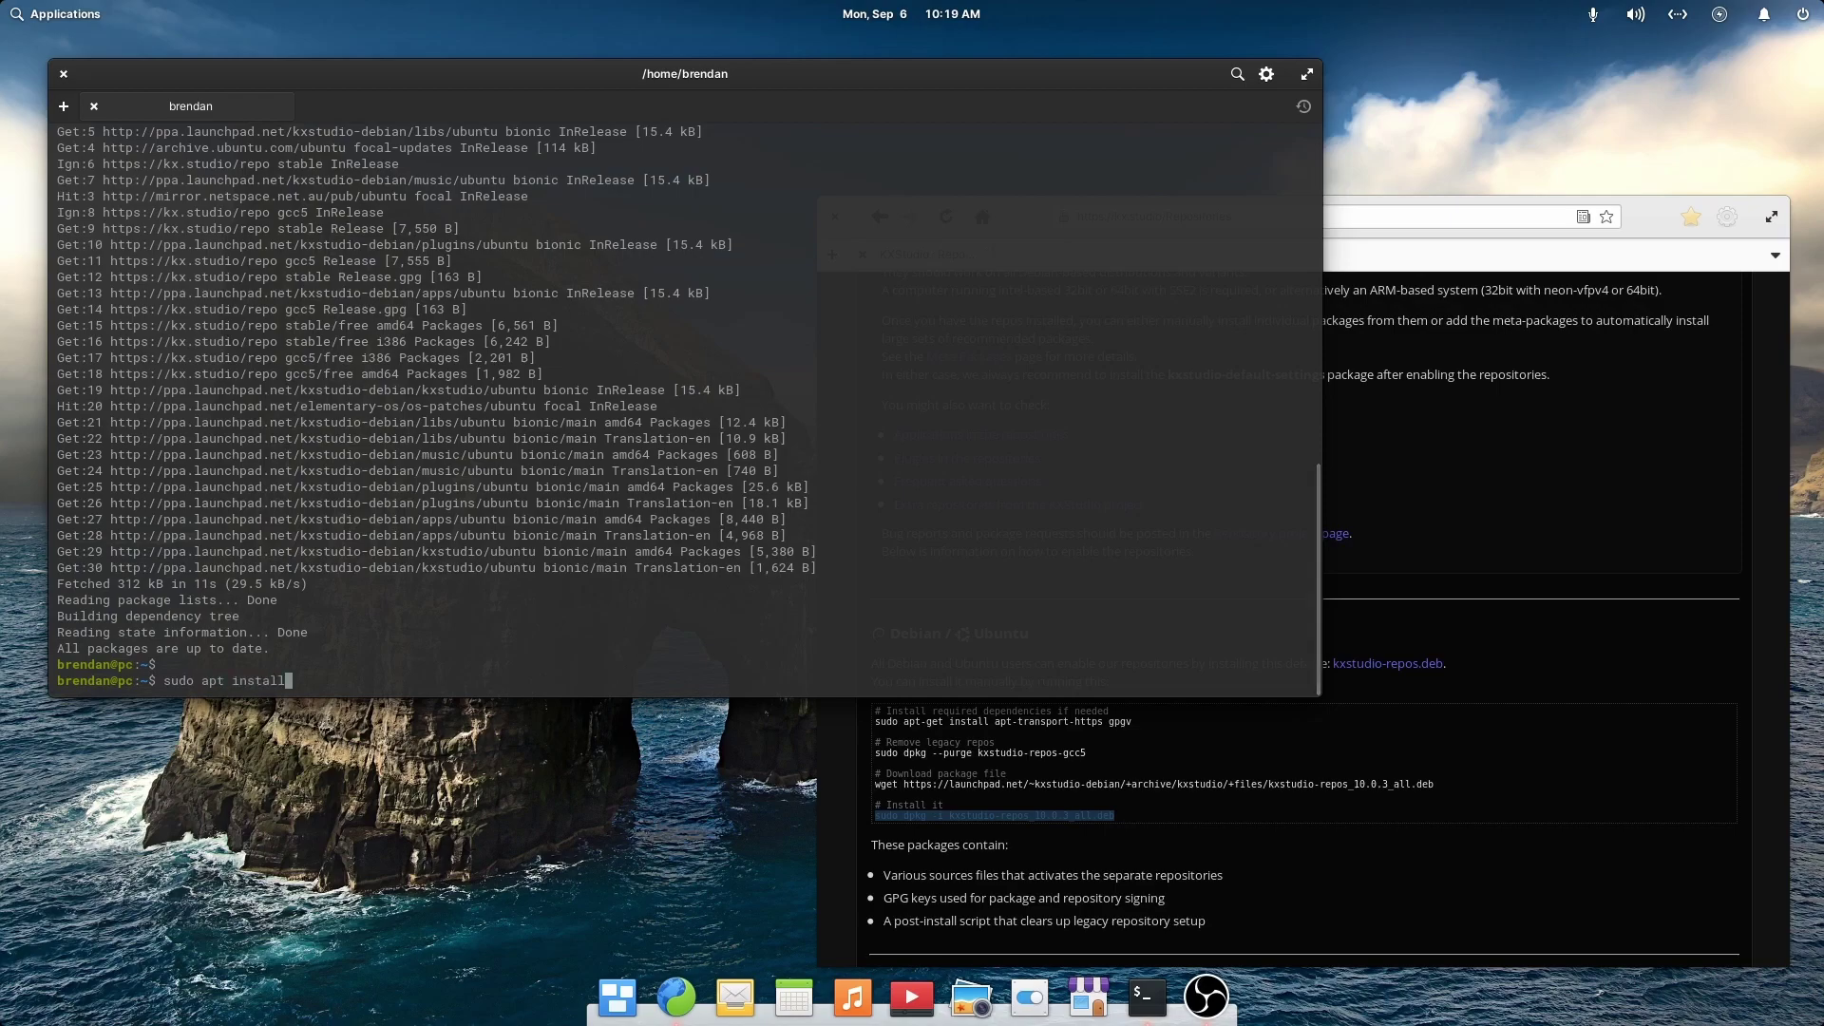
{"action": "type", "text": " cadence"}
{"action": "key", "text": "Return"}
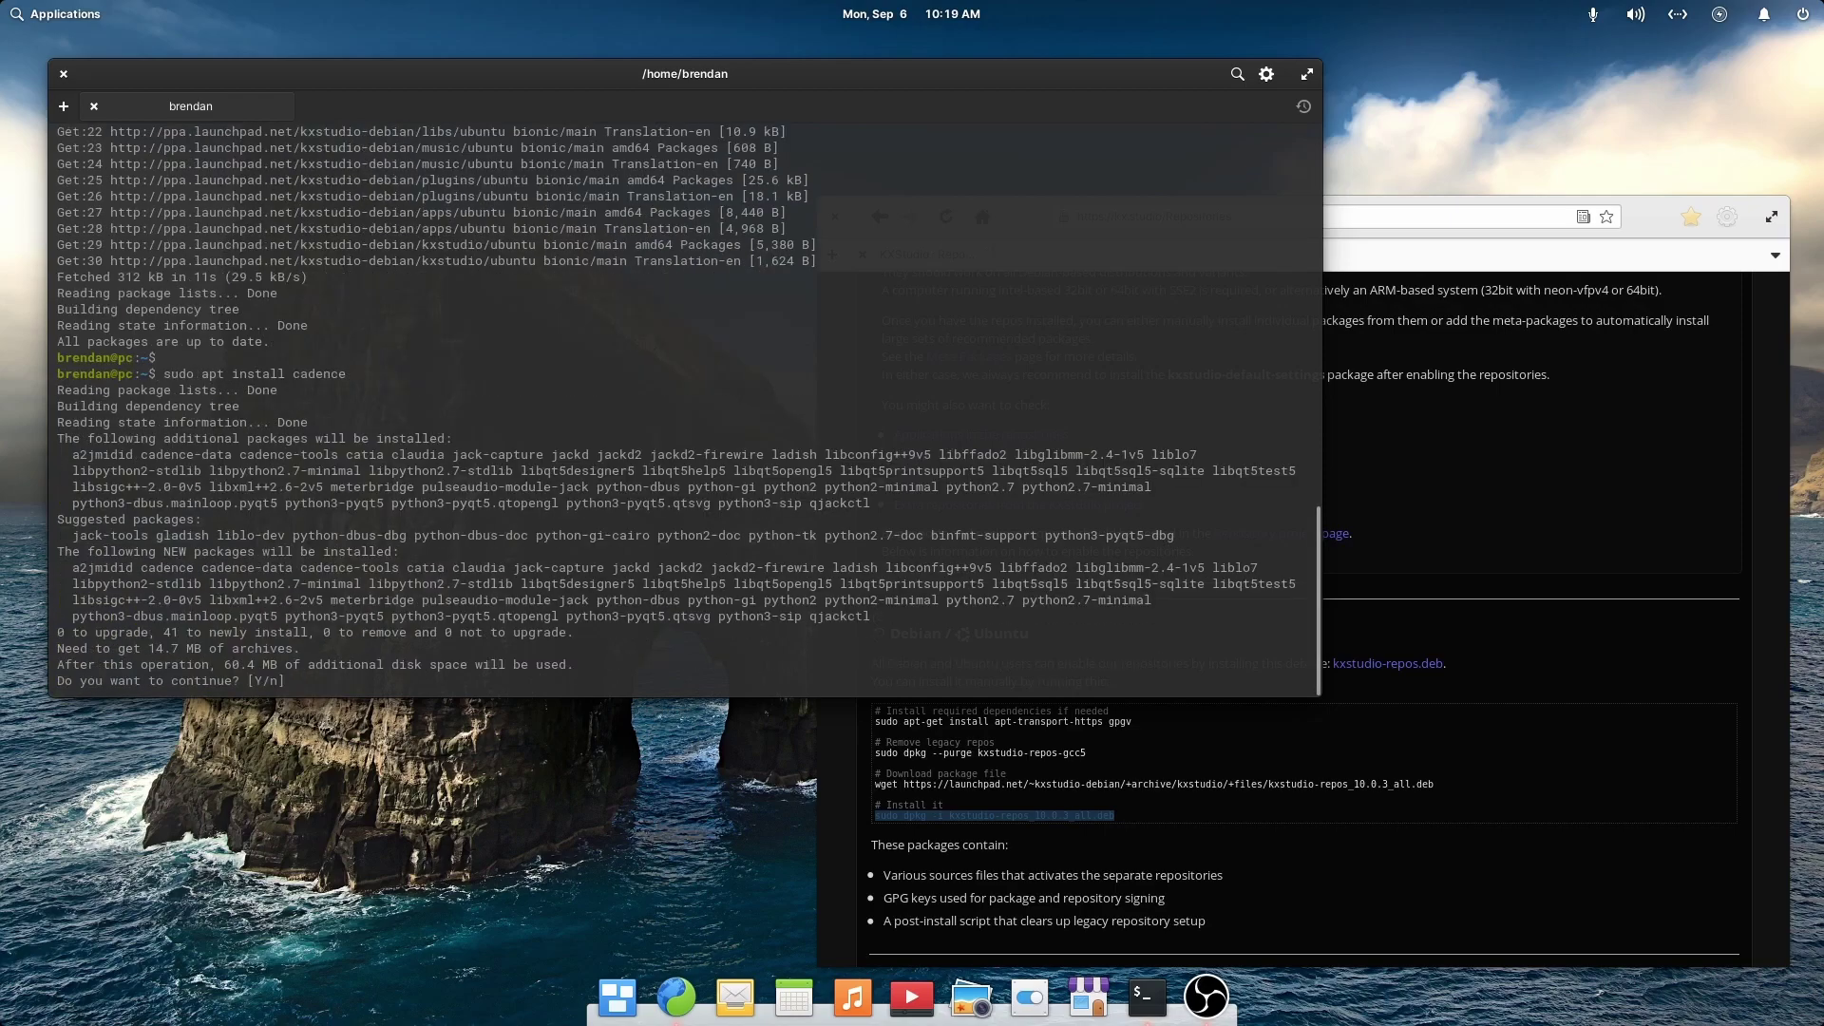
{"action": "key", "text": "Return"}
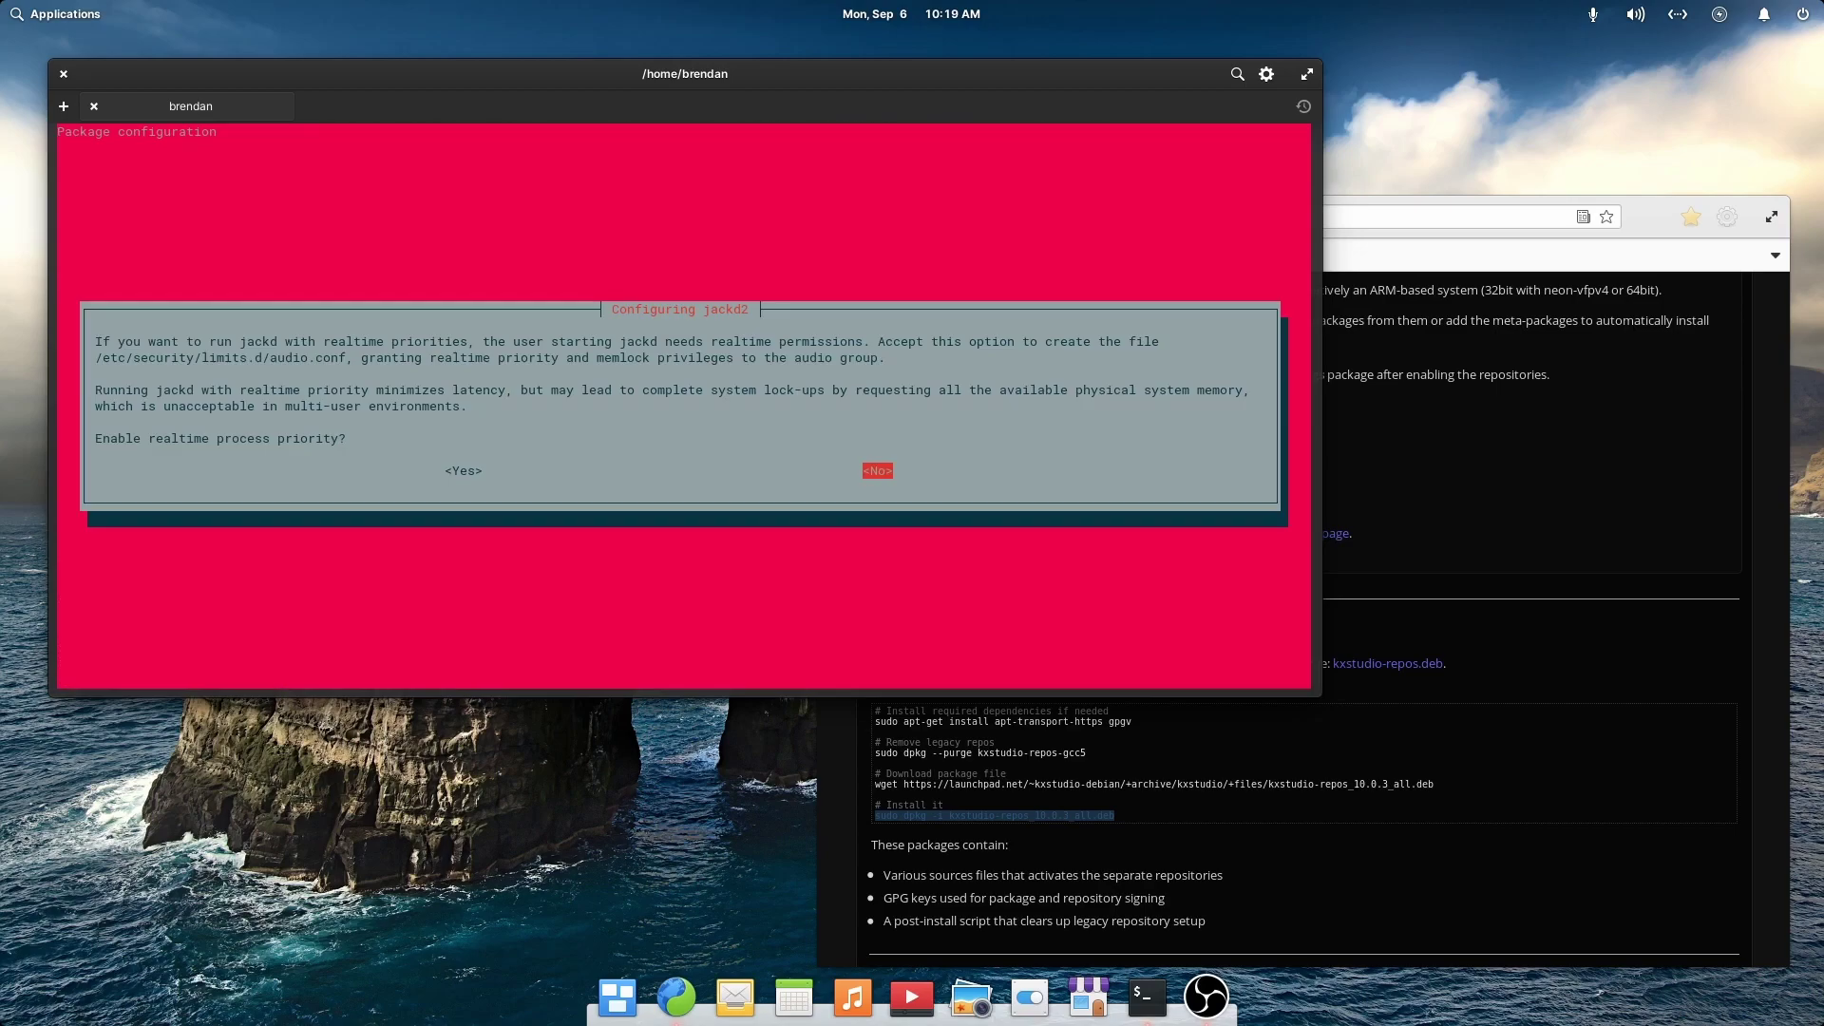
{"action": "key", "text": "Left"}
{"action": "key", "text": "Return"}
{"action": "key", "text": "alt+Tab"}
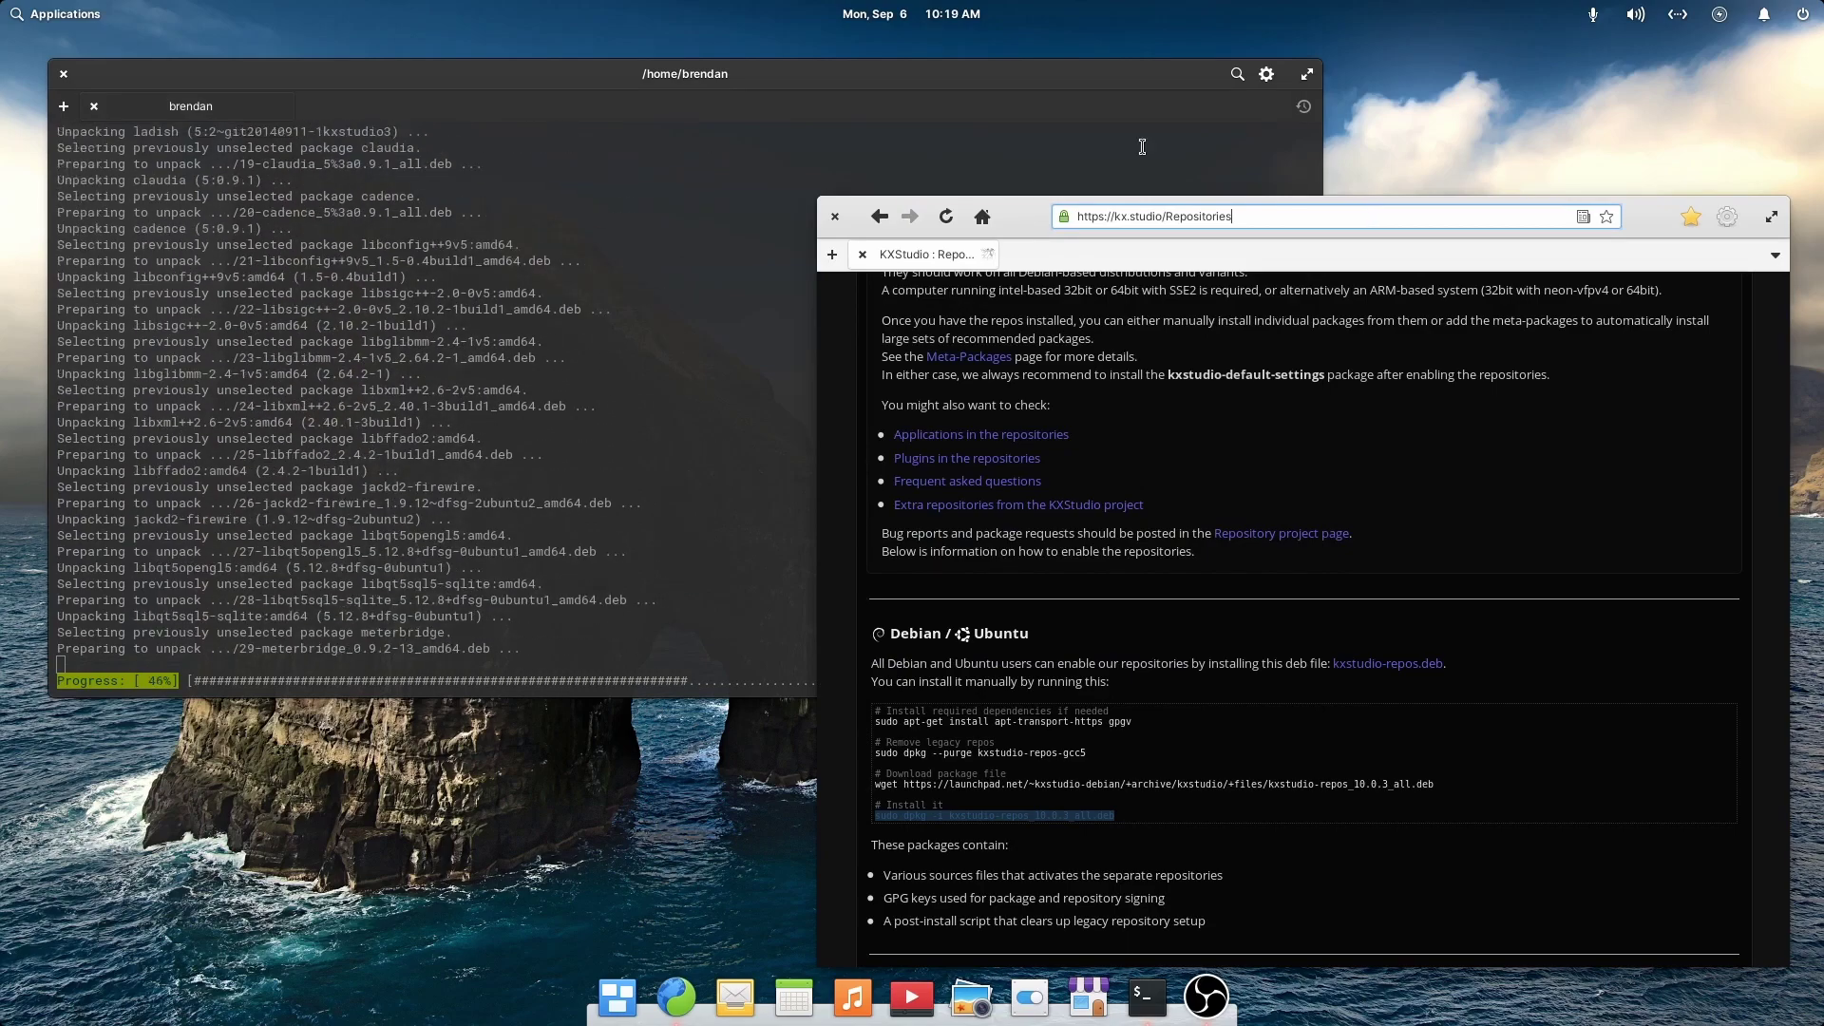
{"action": "left_click", "coordinate": [885, 72]}
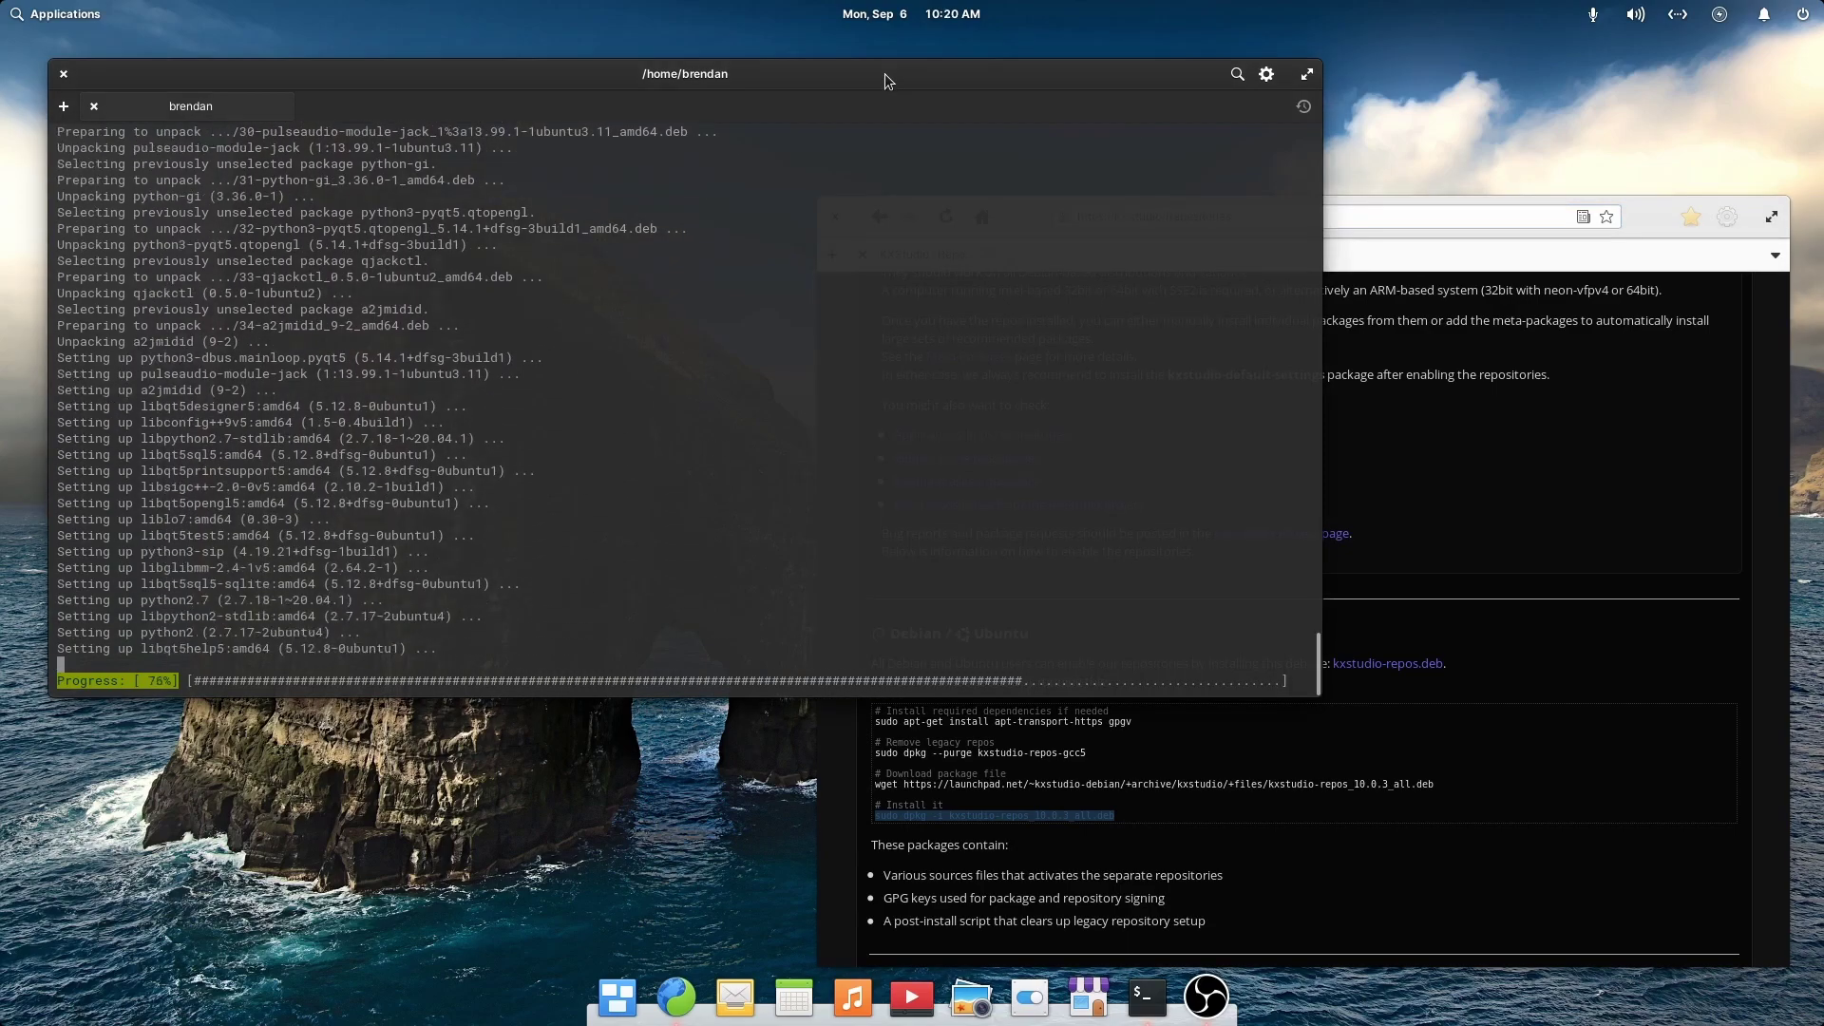
Search the web for realtimeconfigquickscan
{"action": "left_click", "coordinate": [1347, 217]}
{"action": "left_click", "coordinate": [1355, 218]}
{"action": "type", "text": "r"}
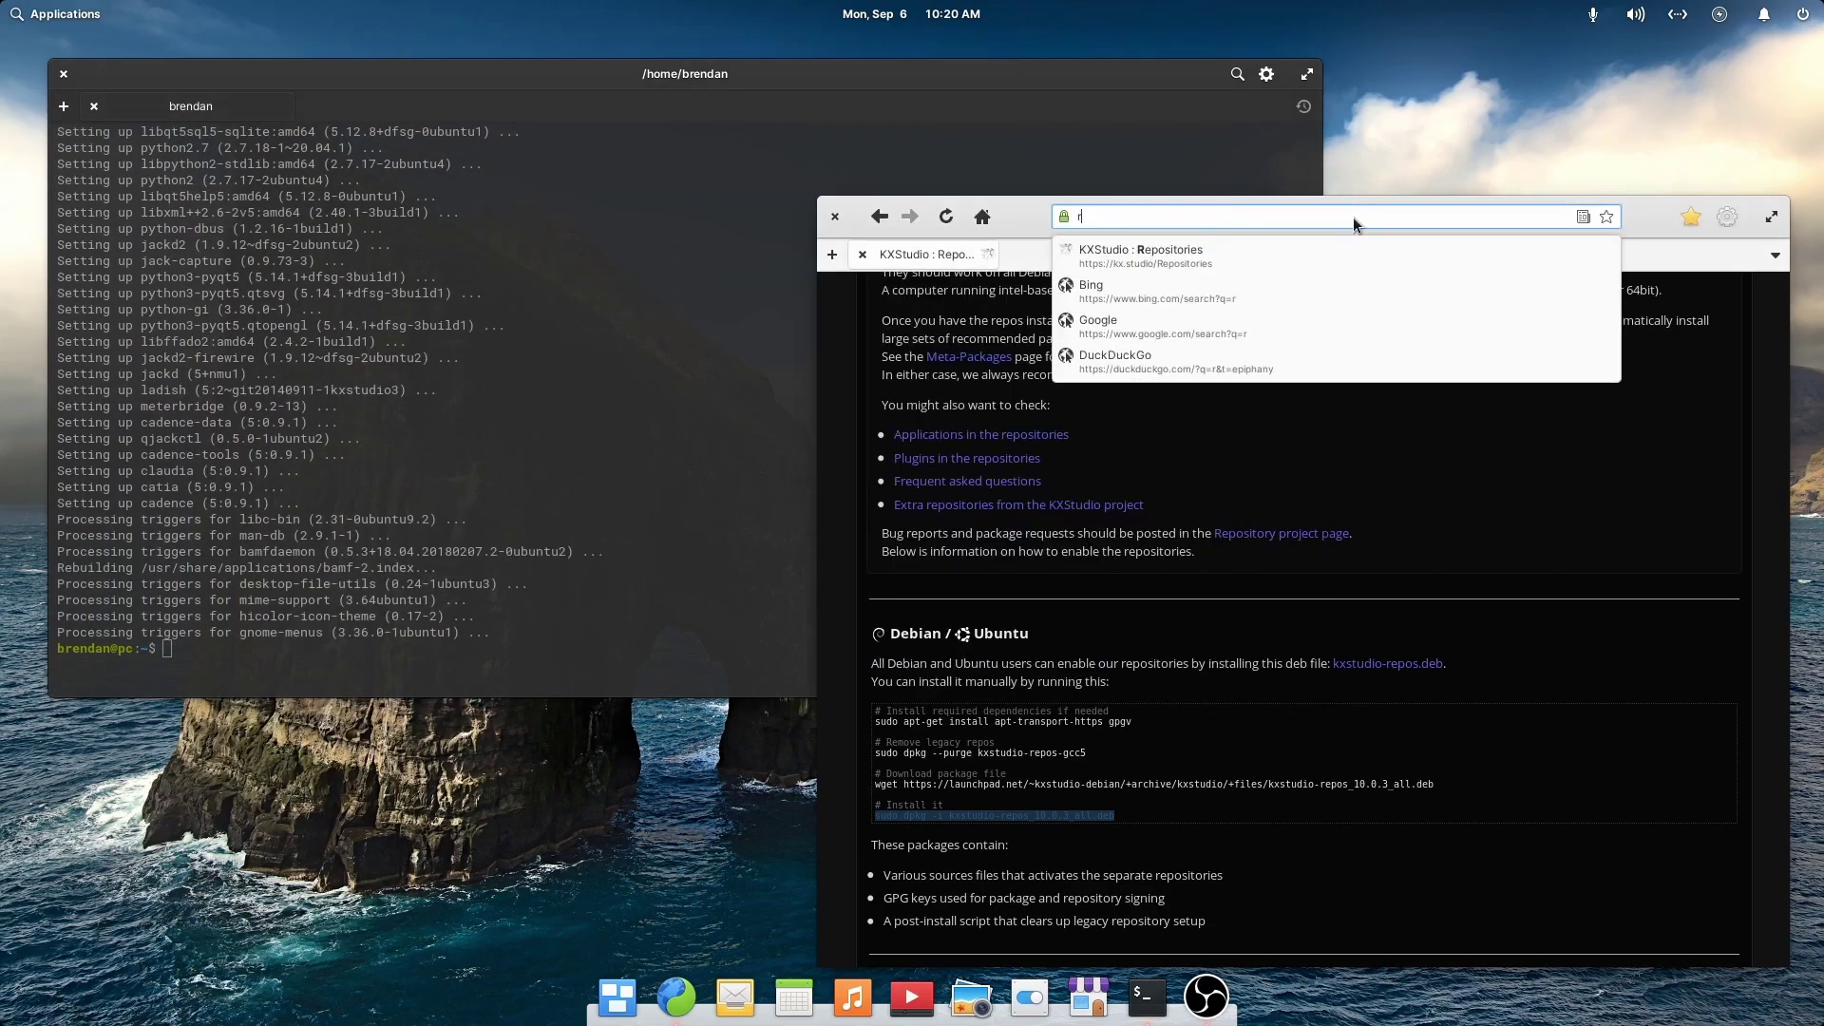
{"action": "type", "text": "ealtimeco"}
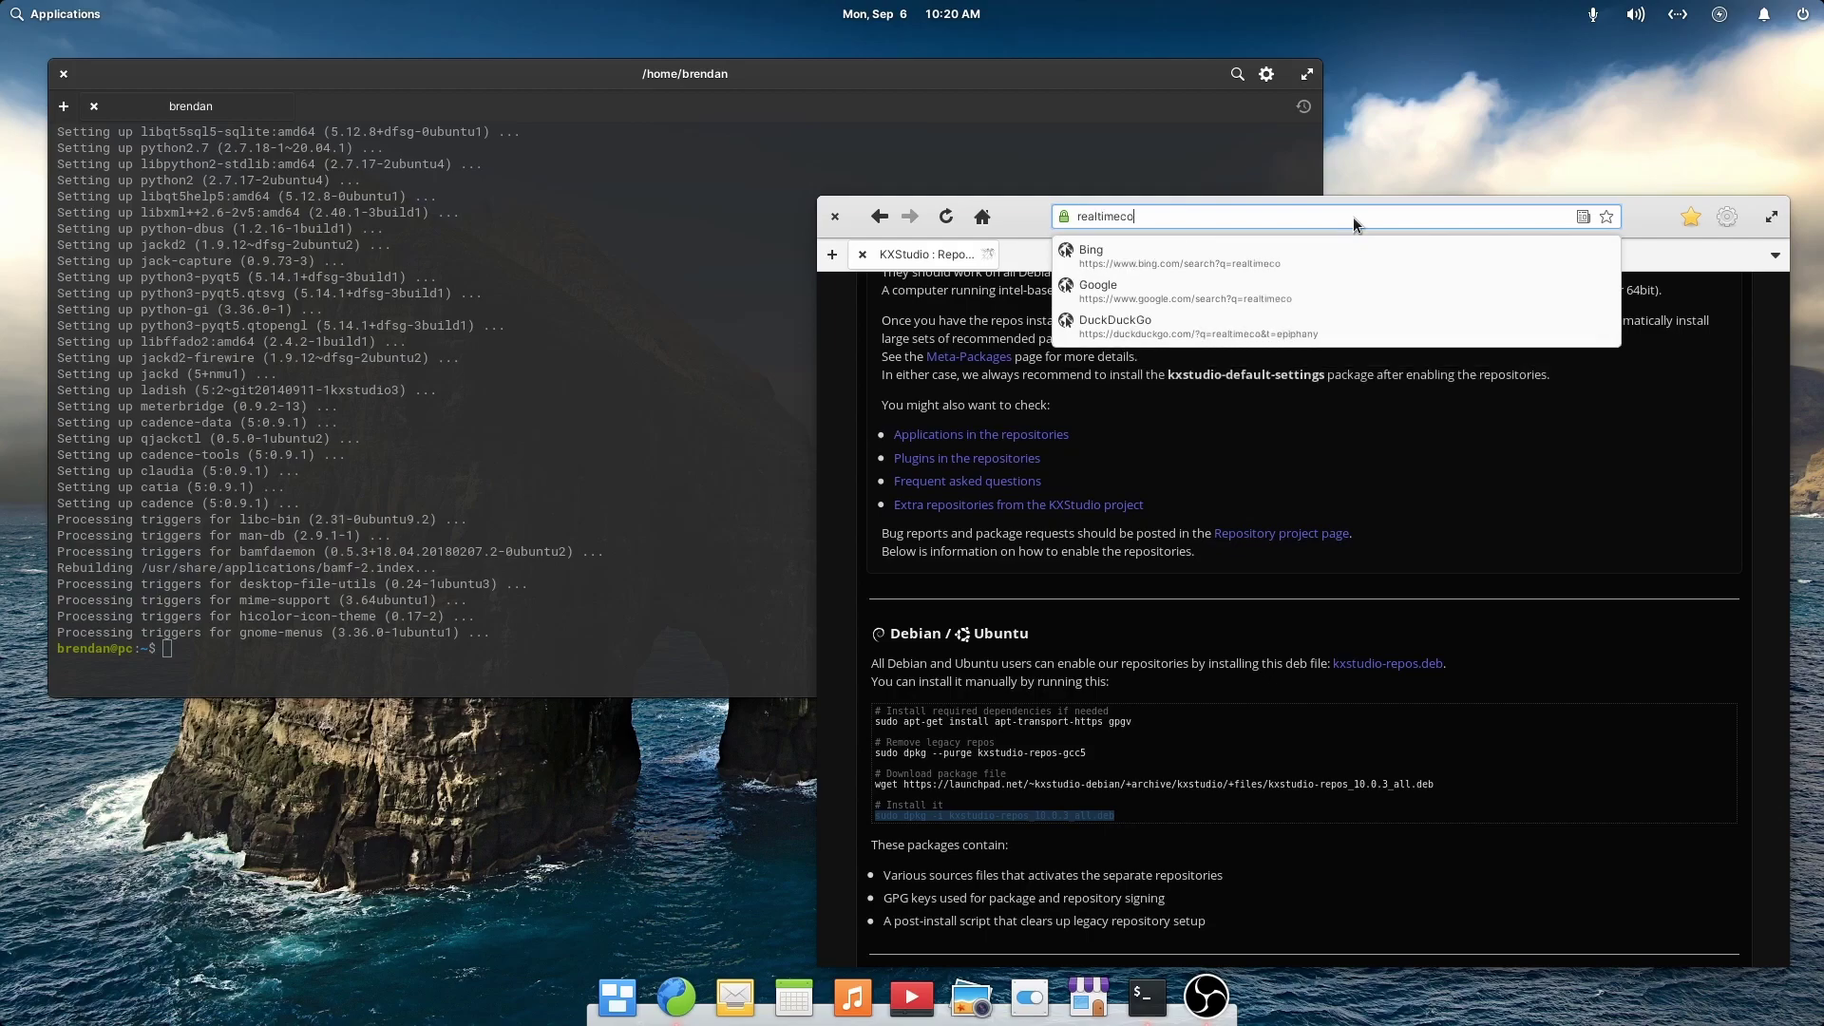
{"action": "type", "text": "nfigquickscan"}
{"action": "key", "text": "Return"}
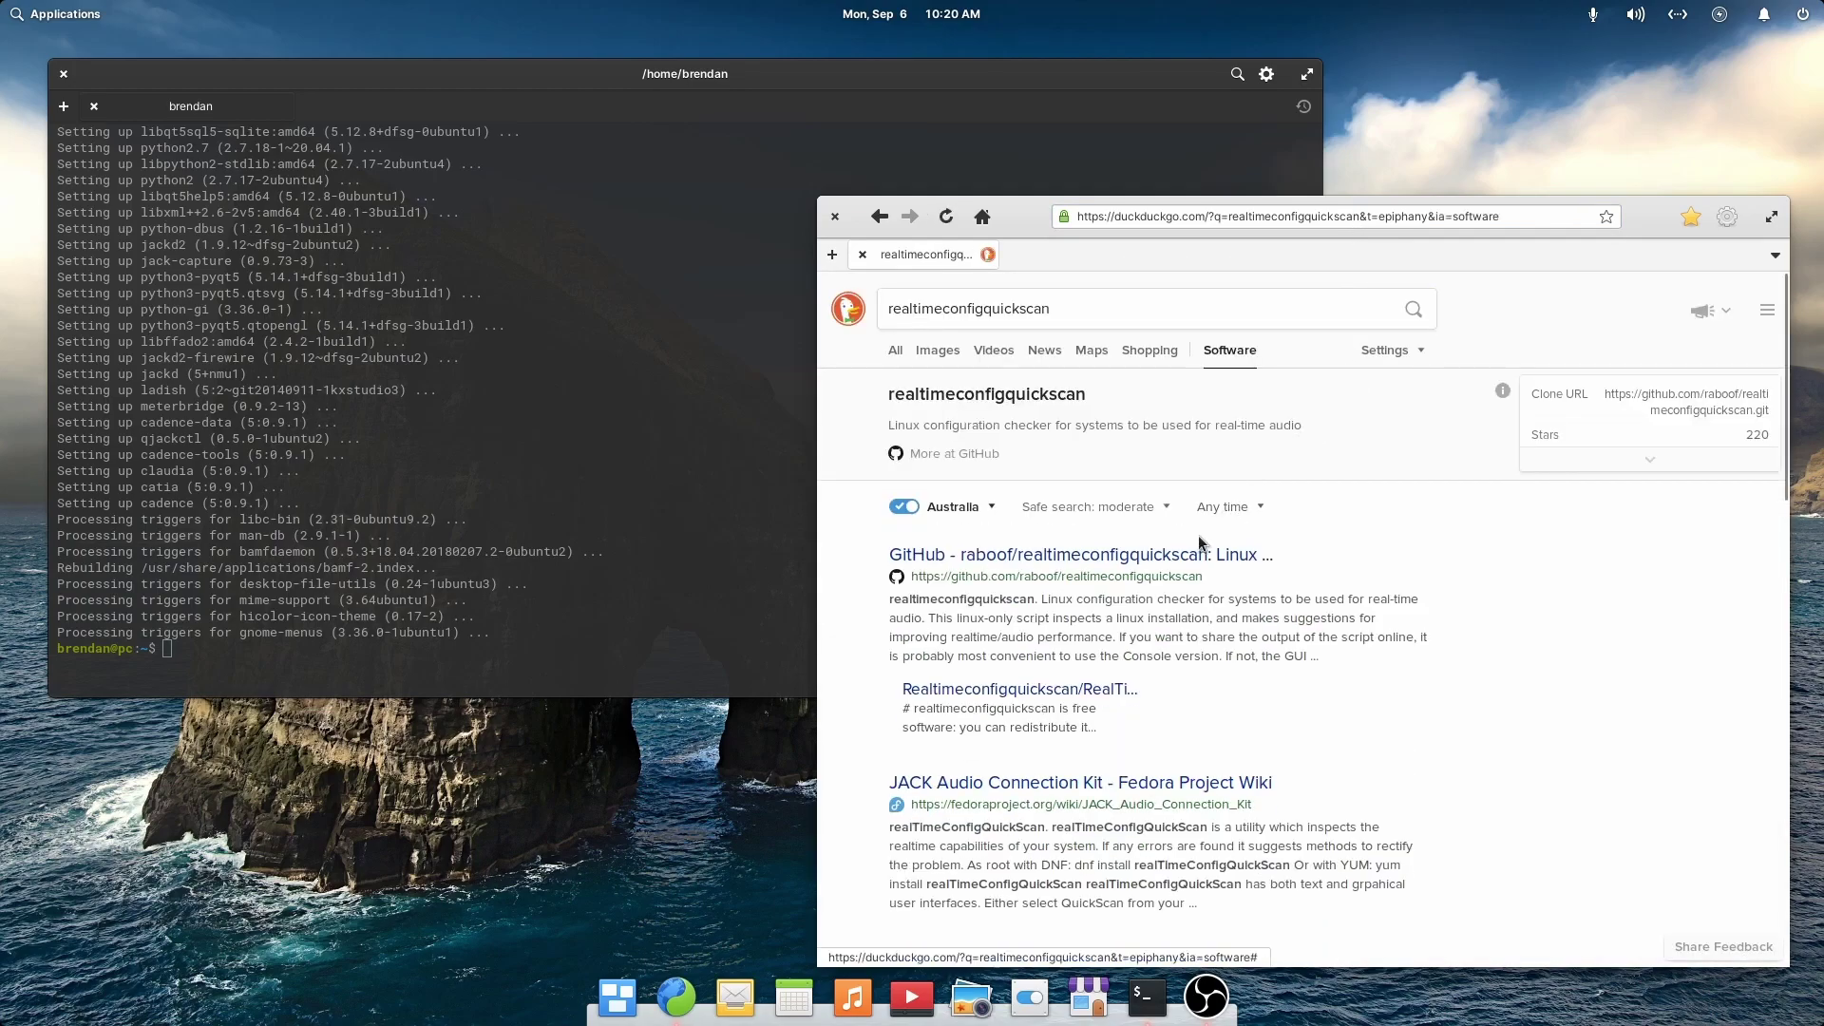
Open the raboof/realtimeconfigquickscan GitHub repository and copy its HTTPS clone URL
{"action": "left_click", "coordinate": [1131, 561]}
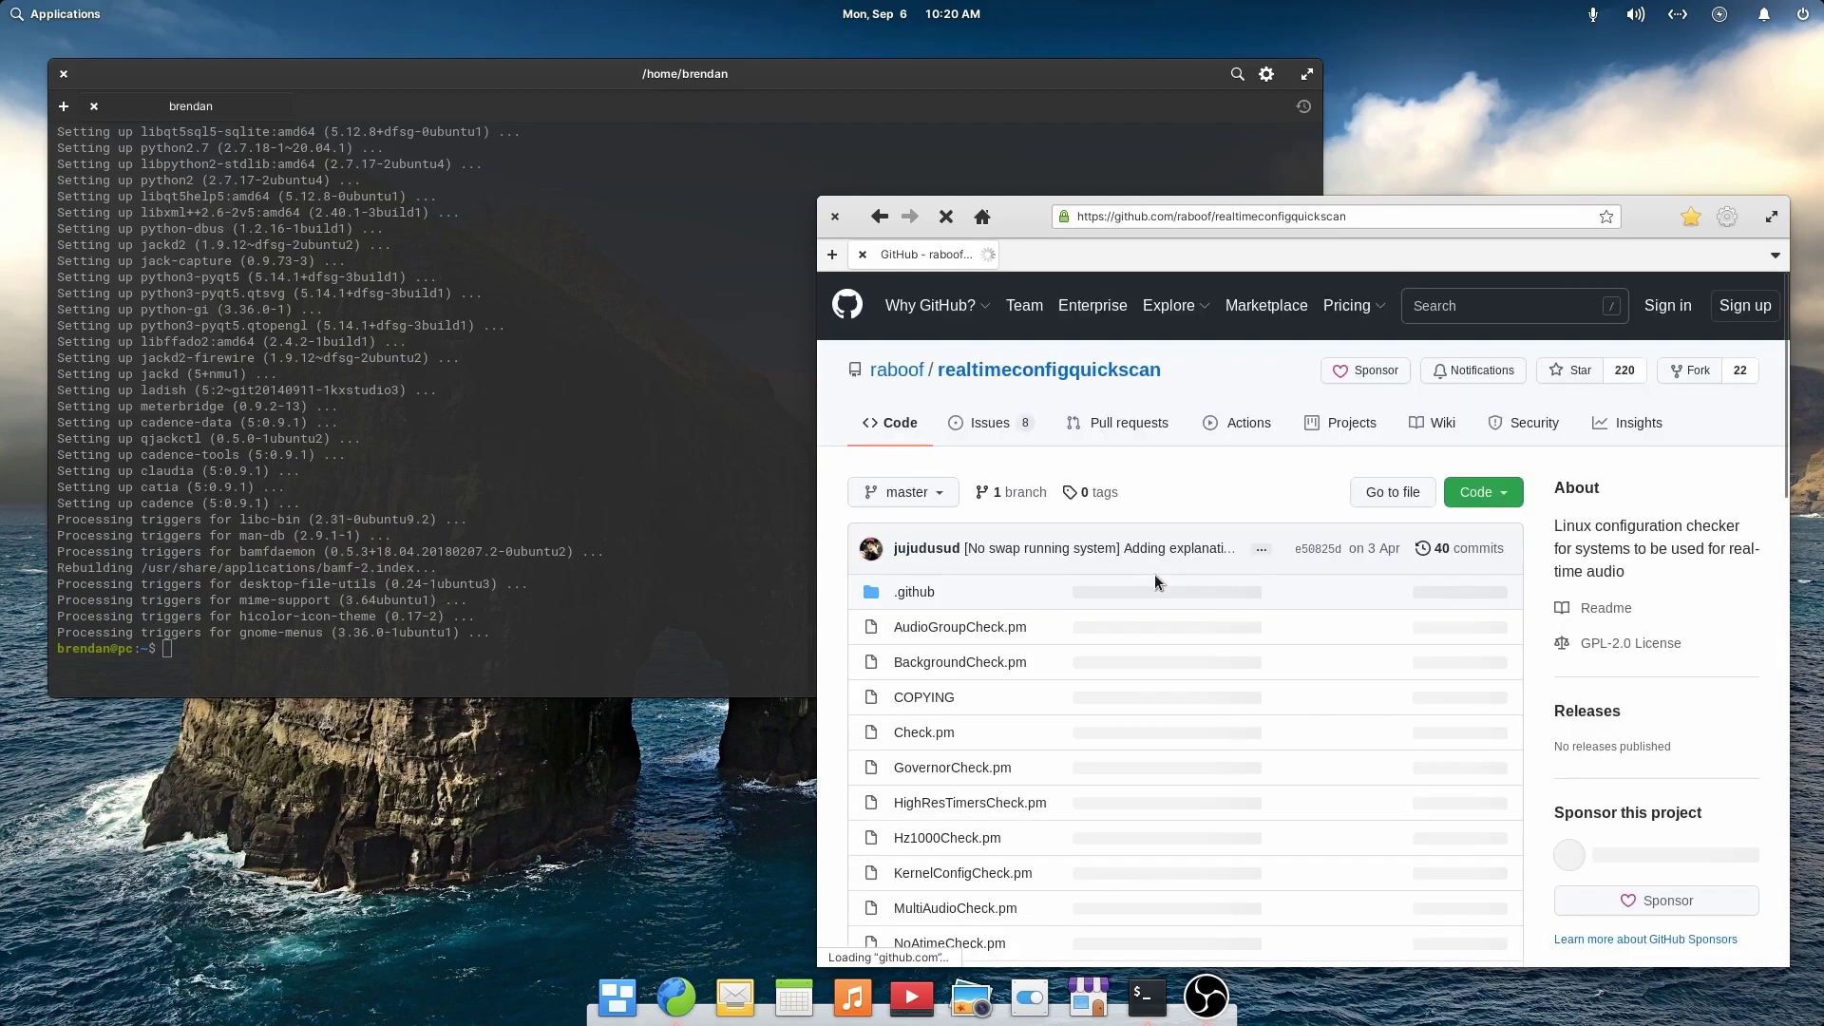
{"action": "left_click", "coordinate": [1505, 495]}
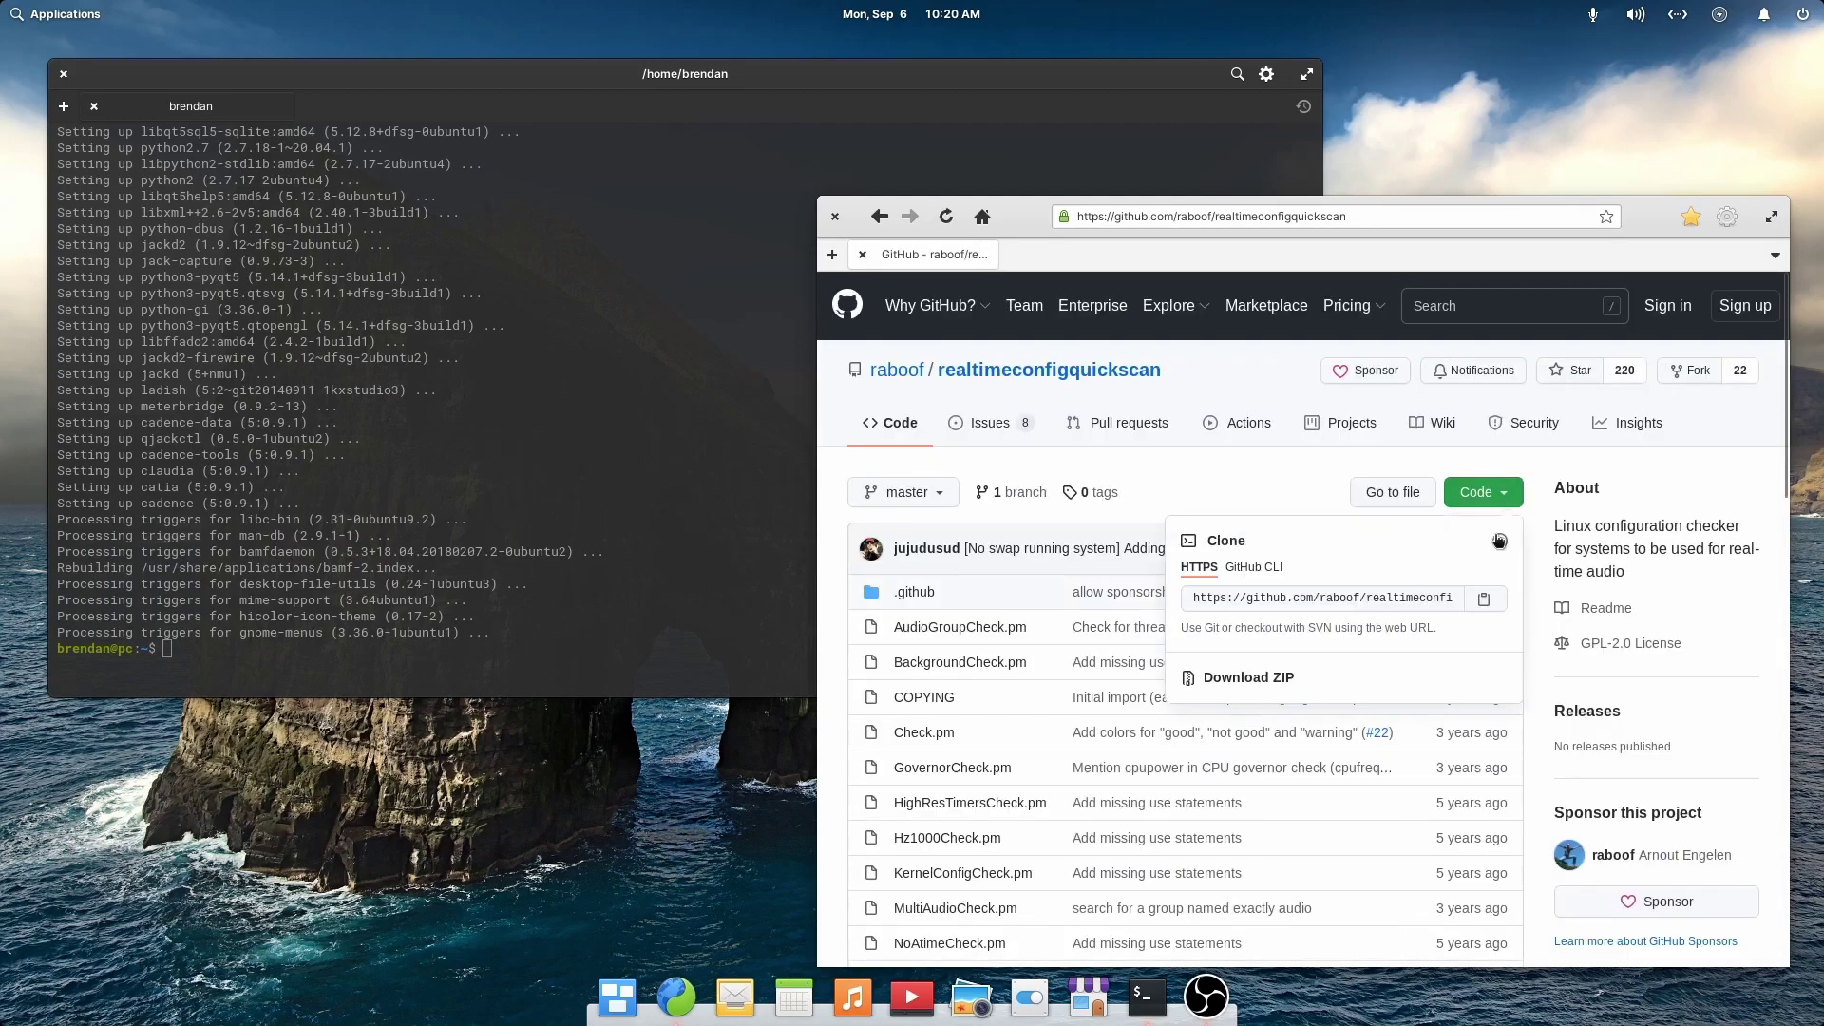
{"action": "left_click", "coordinate": [1486, 598]}
{"action": "left_click", "coordinate": [737, 623]}
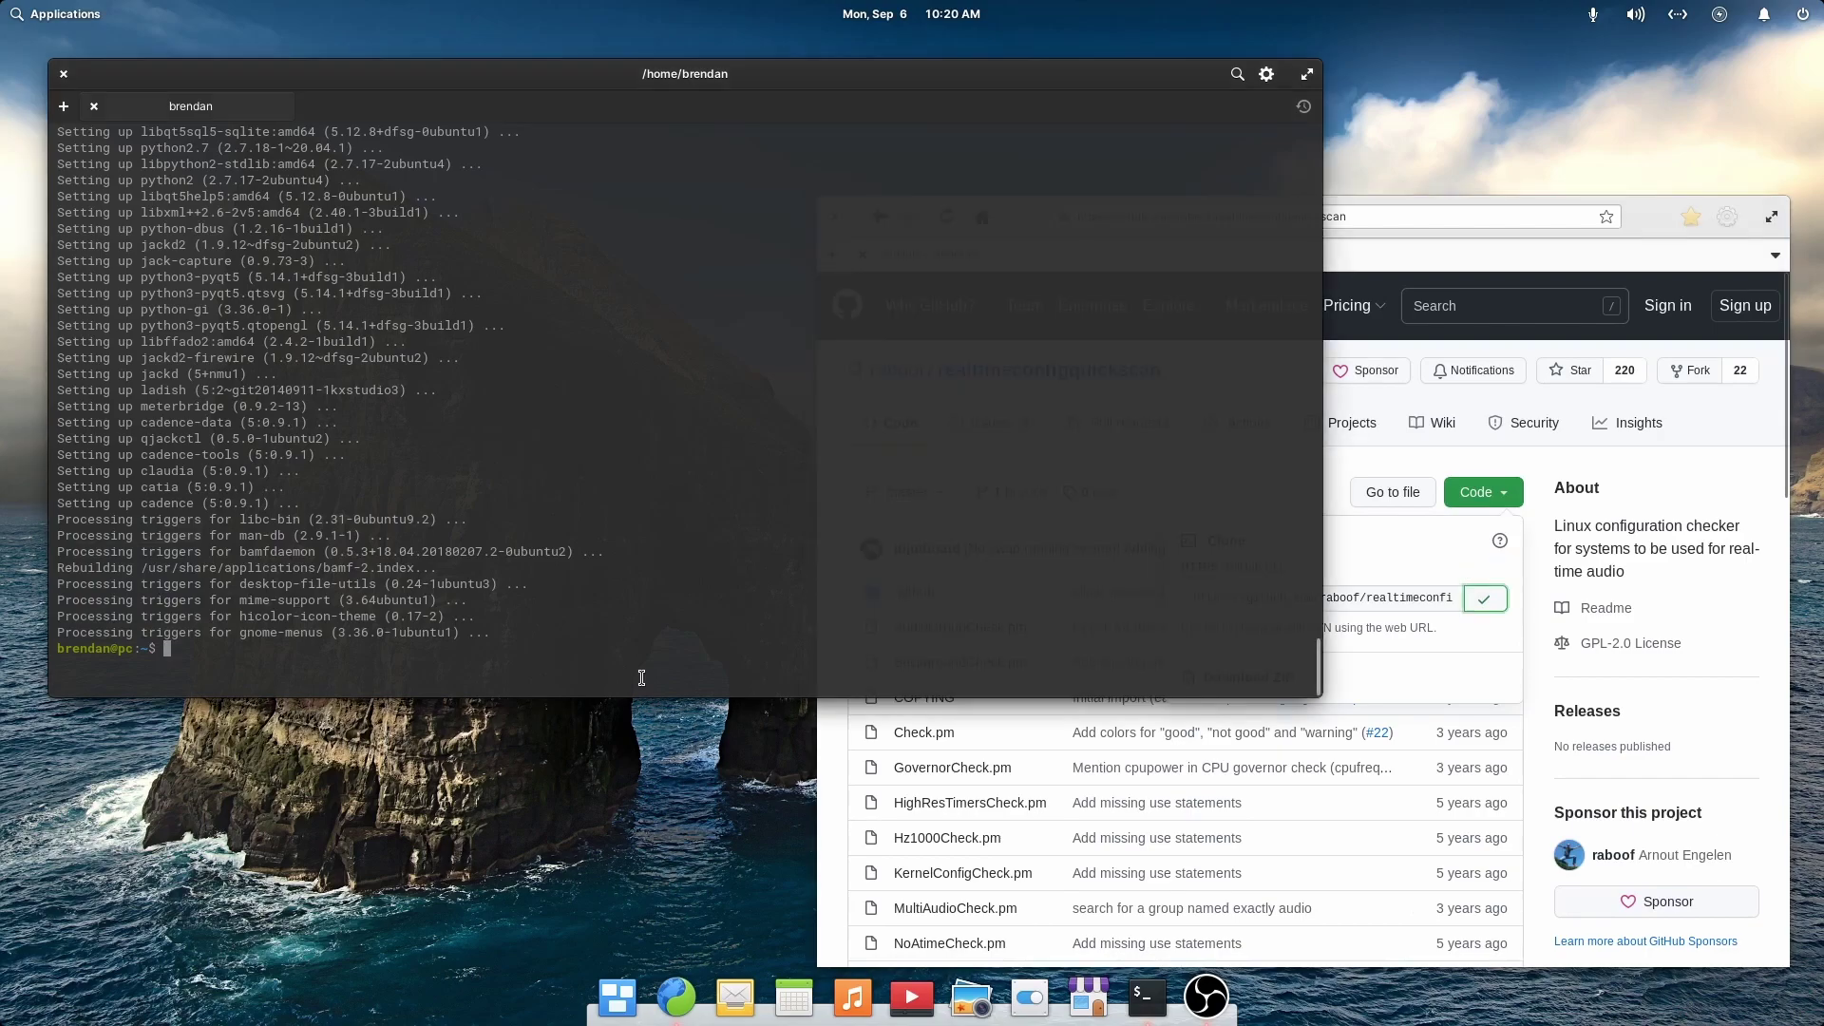
Clear the screen and git clone the realtimeconfigquickscan repository from the copied URL
{"action": "type", "text": "clear"}
{"action": "key", "text": "Return"}
{"action": "type", "text": "git clone"}
{"action": "key", "text": "ctrl+shift+v"}
{"action": "key", "text": "Return"}
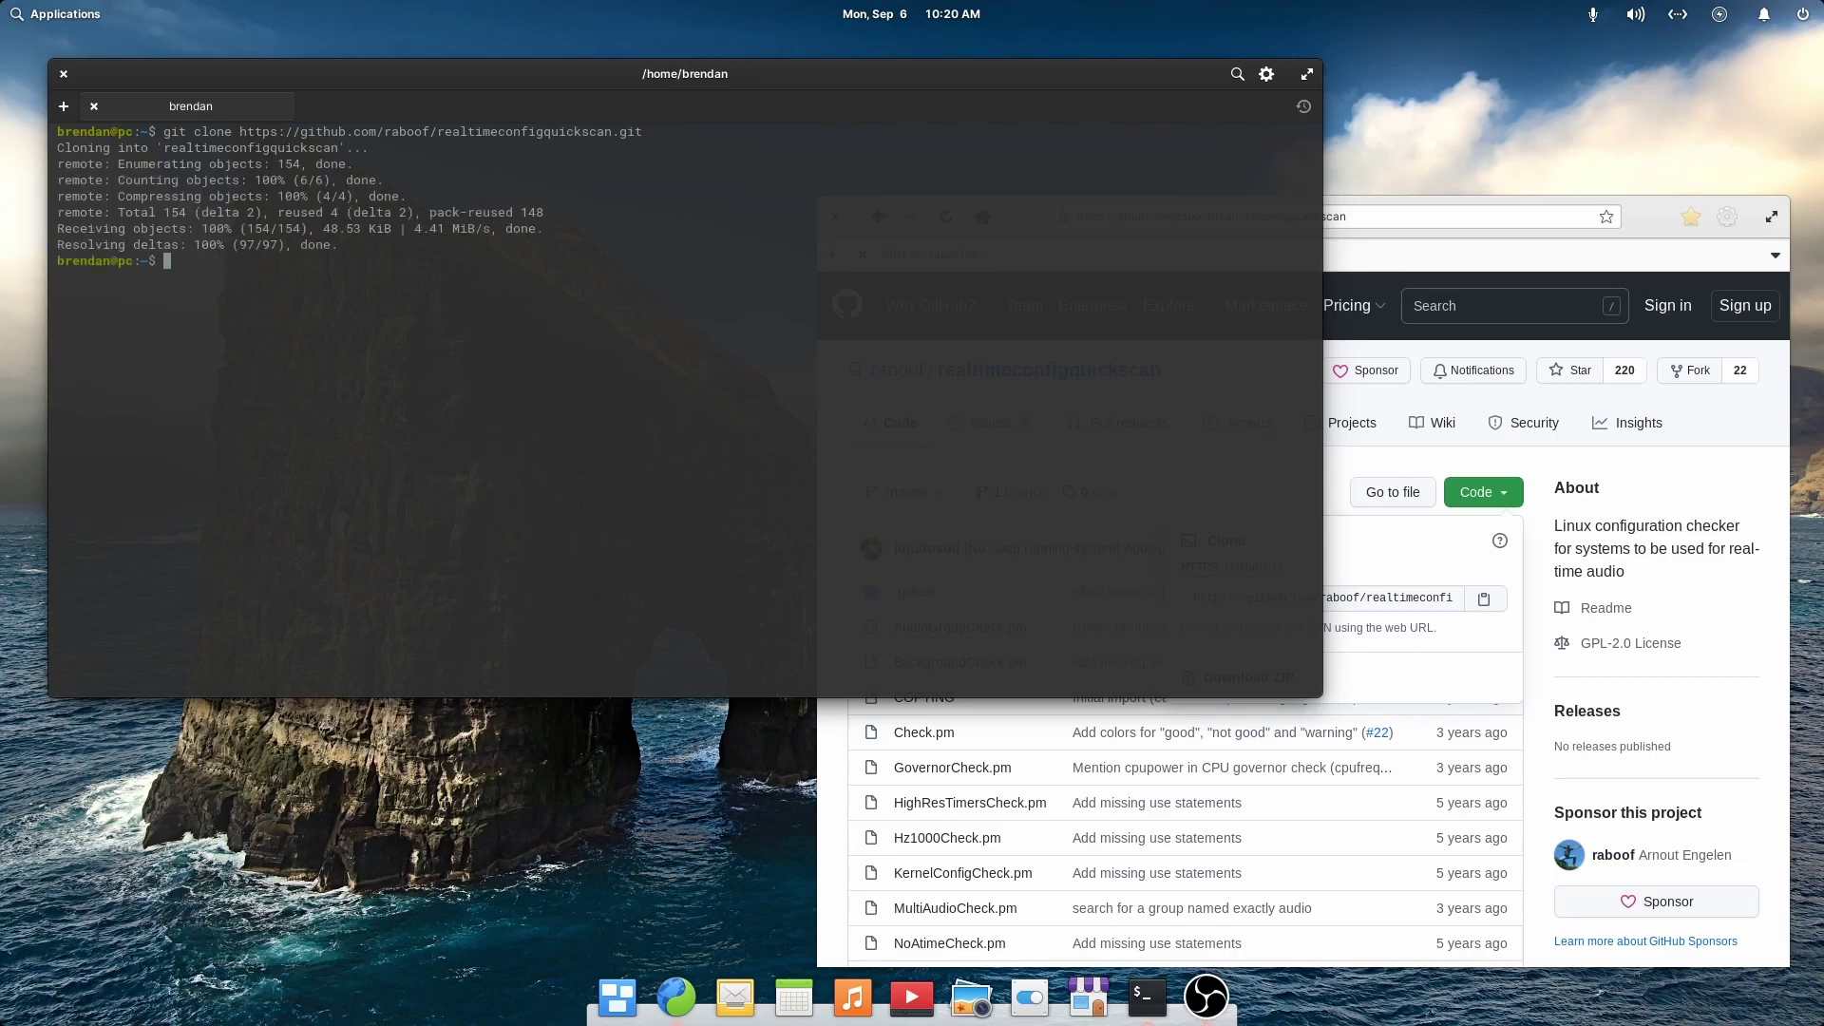
{"action": "key", "text": "Return"}
Move into realtimeconfigquickscan and run perl ./realTimeConfigQuickScan.pl
{"action": "type", "text": "cd realt"}
{"action": "key", "text": "Tab"}
{"action": "key", "text": "Return"}
{"action": "type", "text": "perl ./real"}
{"action": "key", "text": "Tab"}
{"action": "key", "text": "Return"}
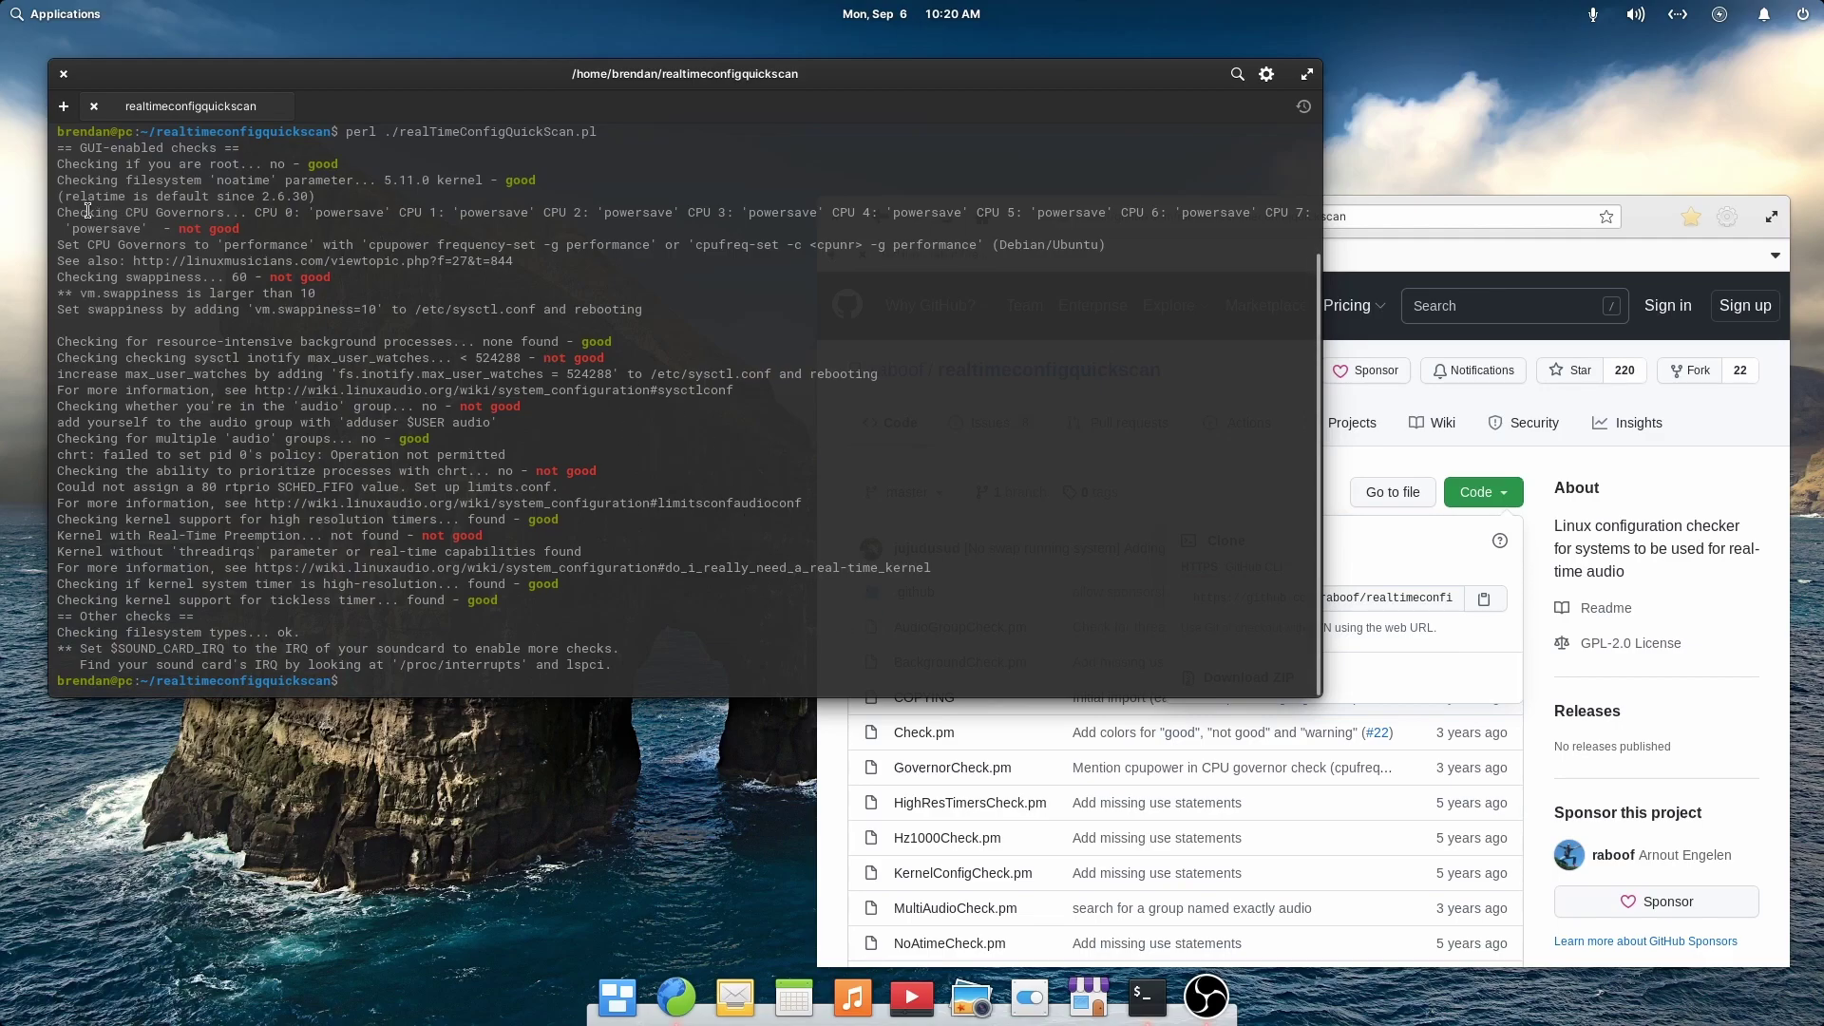
Review the CPU governor warning, clear the screen, and type 'sudo apt install cpufrequtils'
{"action": "left_click_drag", "start_coordinate": [53, 210], "coordinate": [730, 259]}
{"action": "left_click", "coordinate": [821, 650]}
{"action": "type", "text": "clear"}
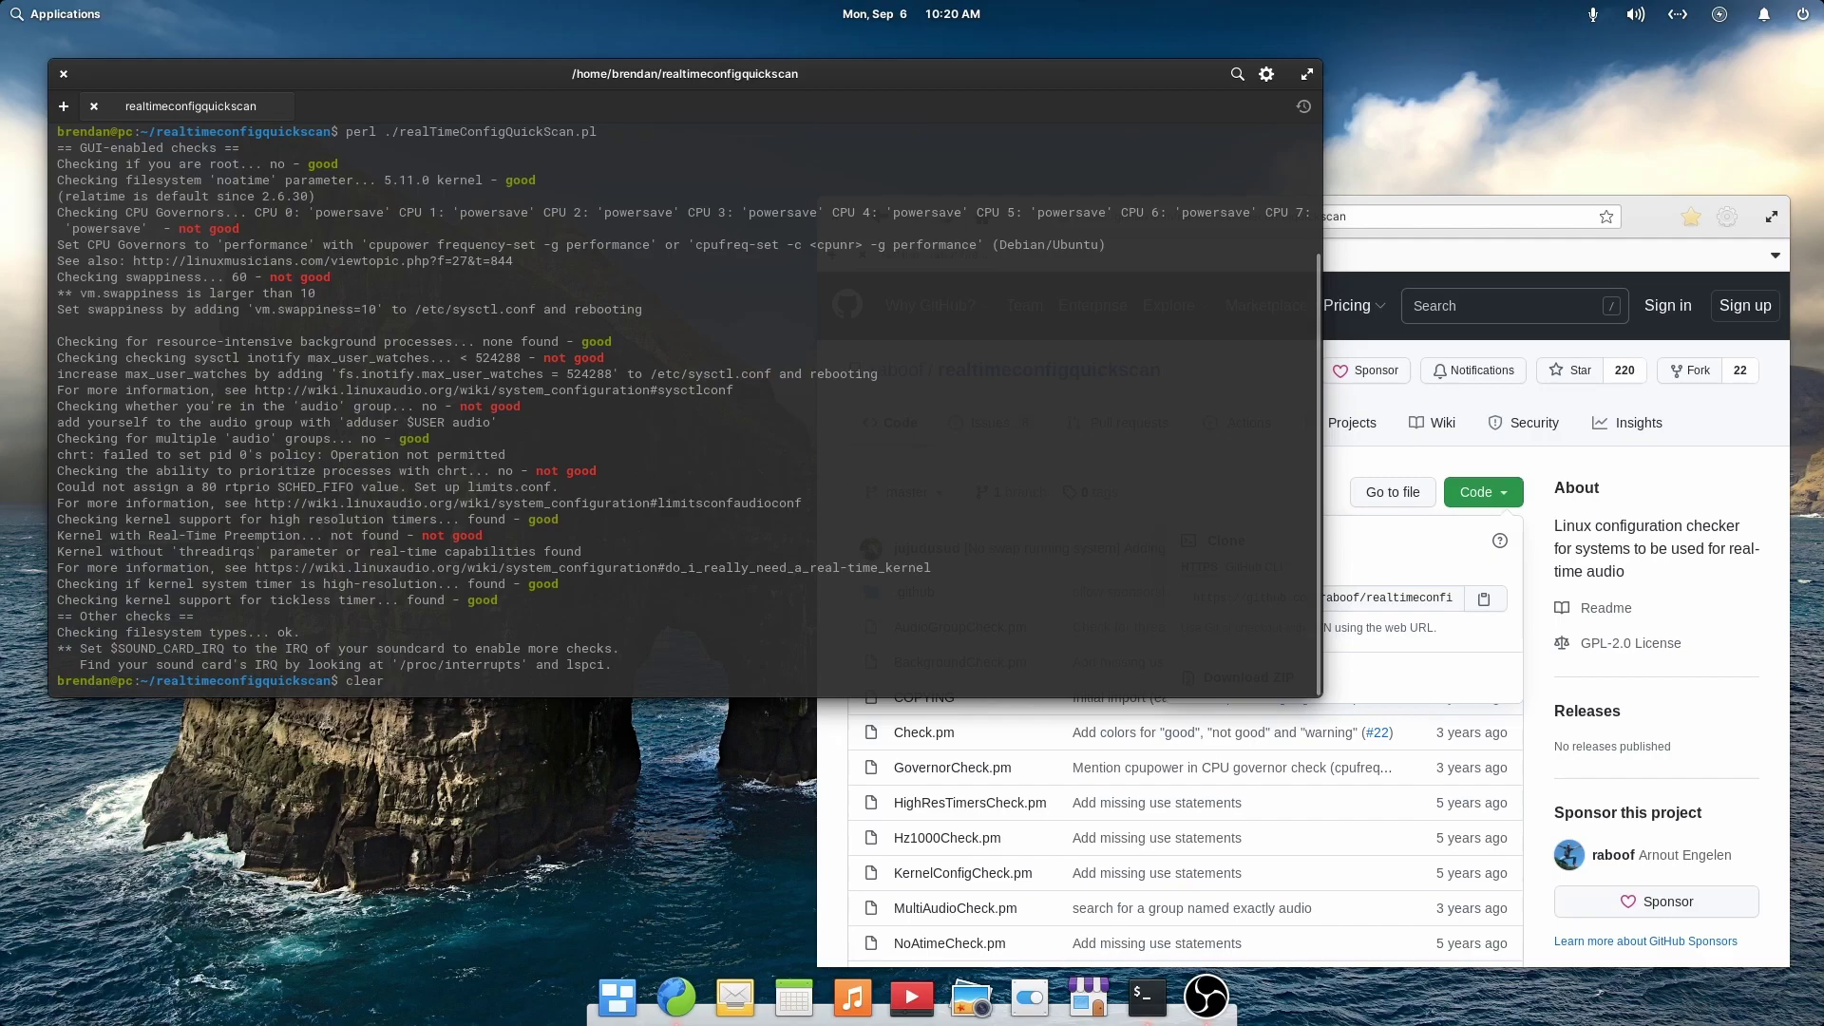
{"action": "key", "text": "Return"}
{"action": "type", "text": "sudo apt ins"}
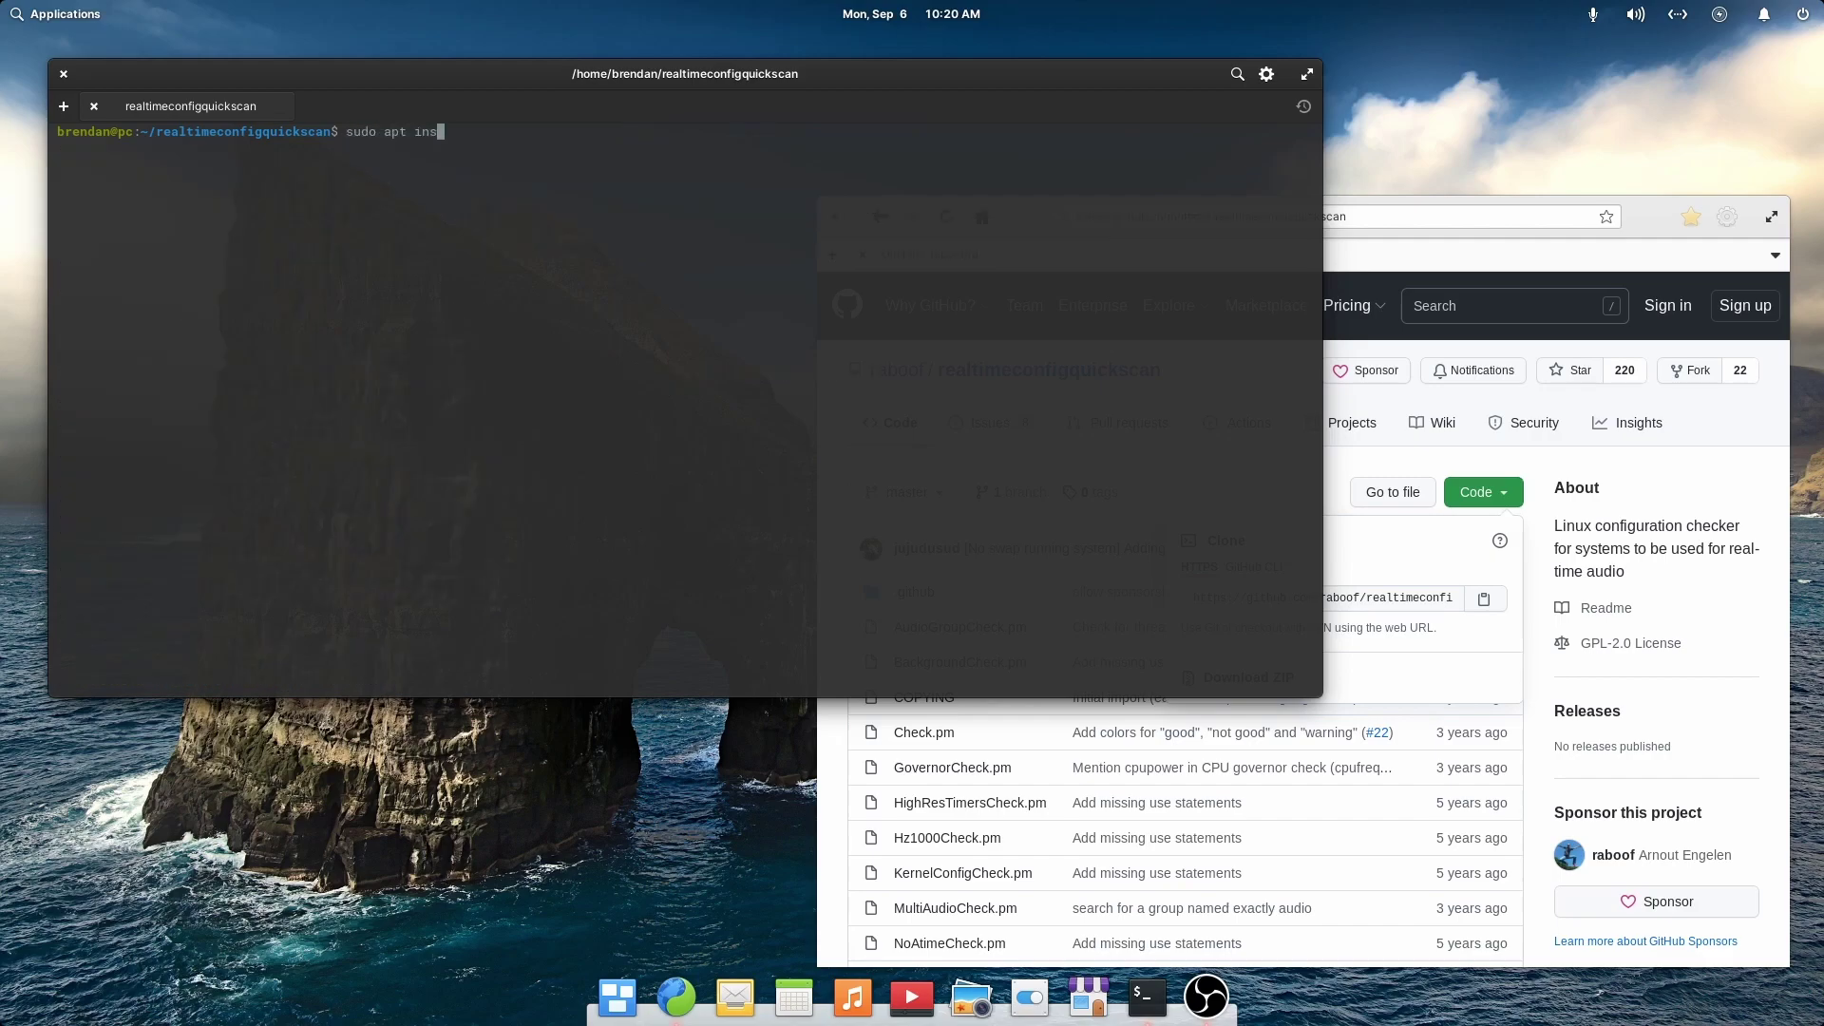
{"action": "type", "text": "tall cpufrequtils"}
Install cpufrequtils, confirming with Y
{"action": "key", "text": "Return"}
{"action": "type", "text": "Y"}
{"action": "key", "text": "Return"}
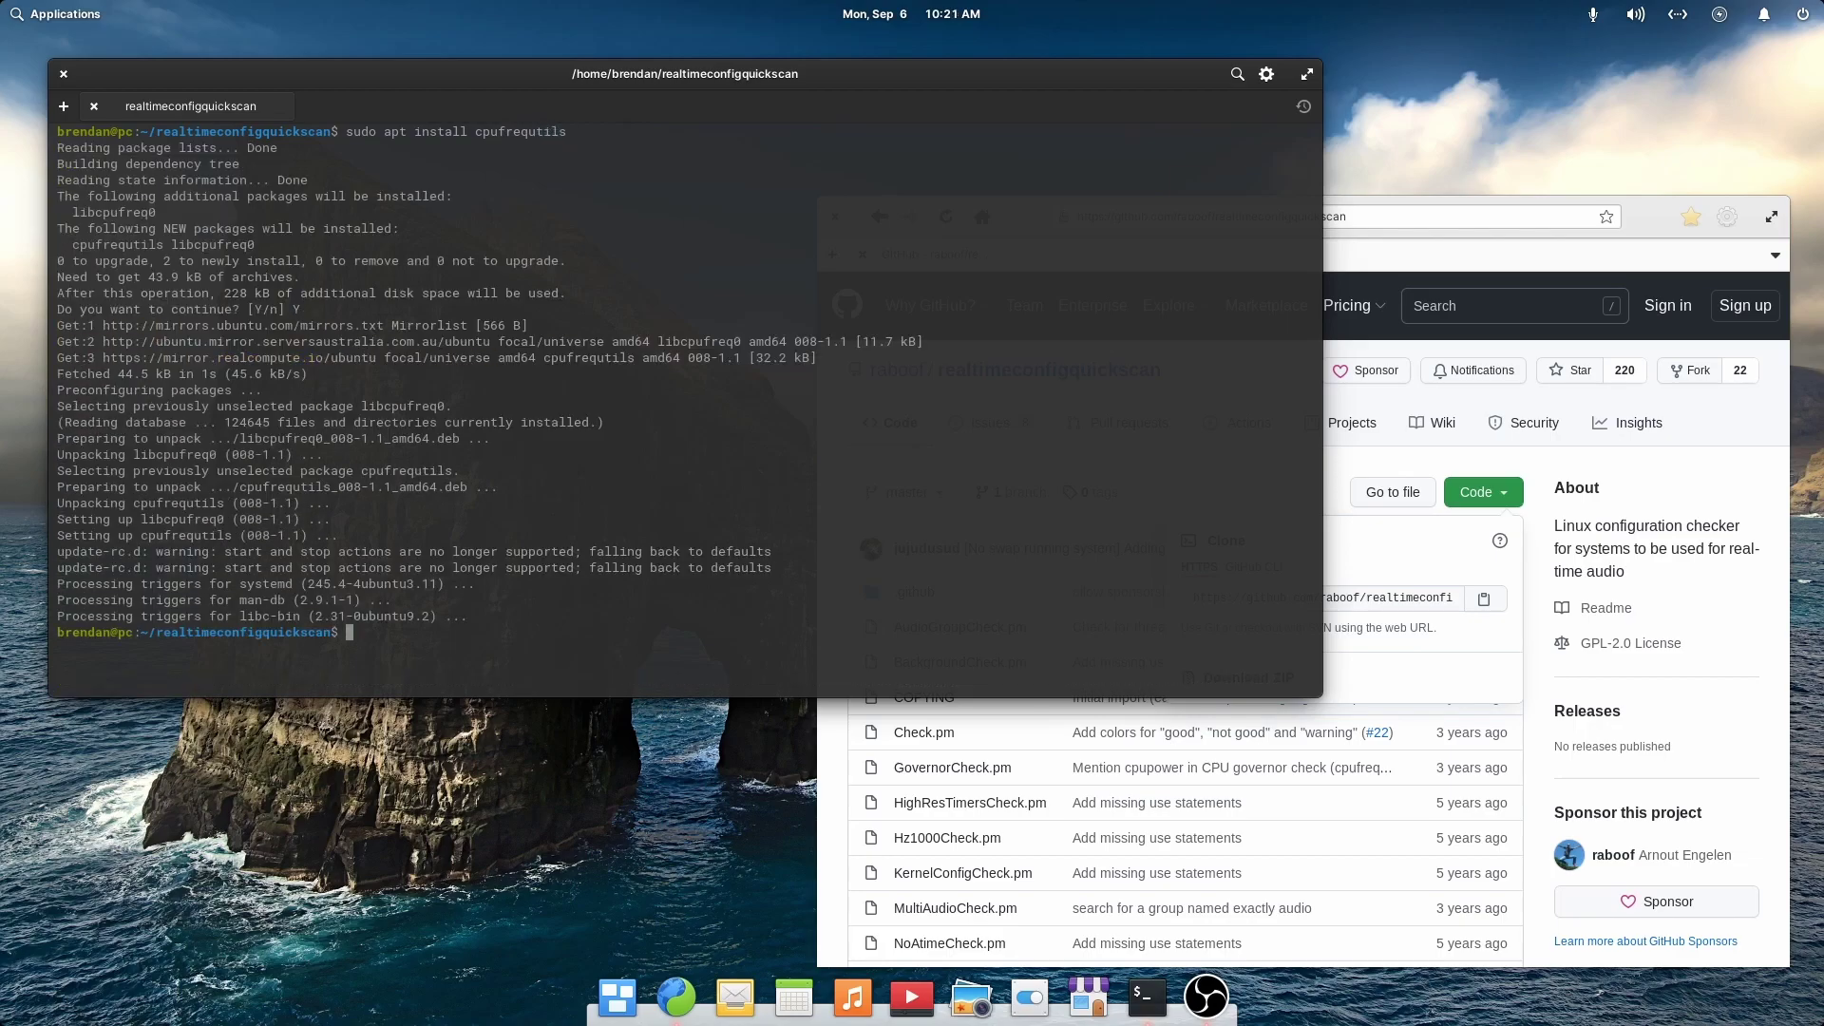
{"action": "key", "text": "ctrl+l"}
Write GOVERNOR="performance" to /etc/default/cpufrequtils and disable the ondemand service
{"action": "type", "text": "echo 'GOVERNOR=\"performance"}
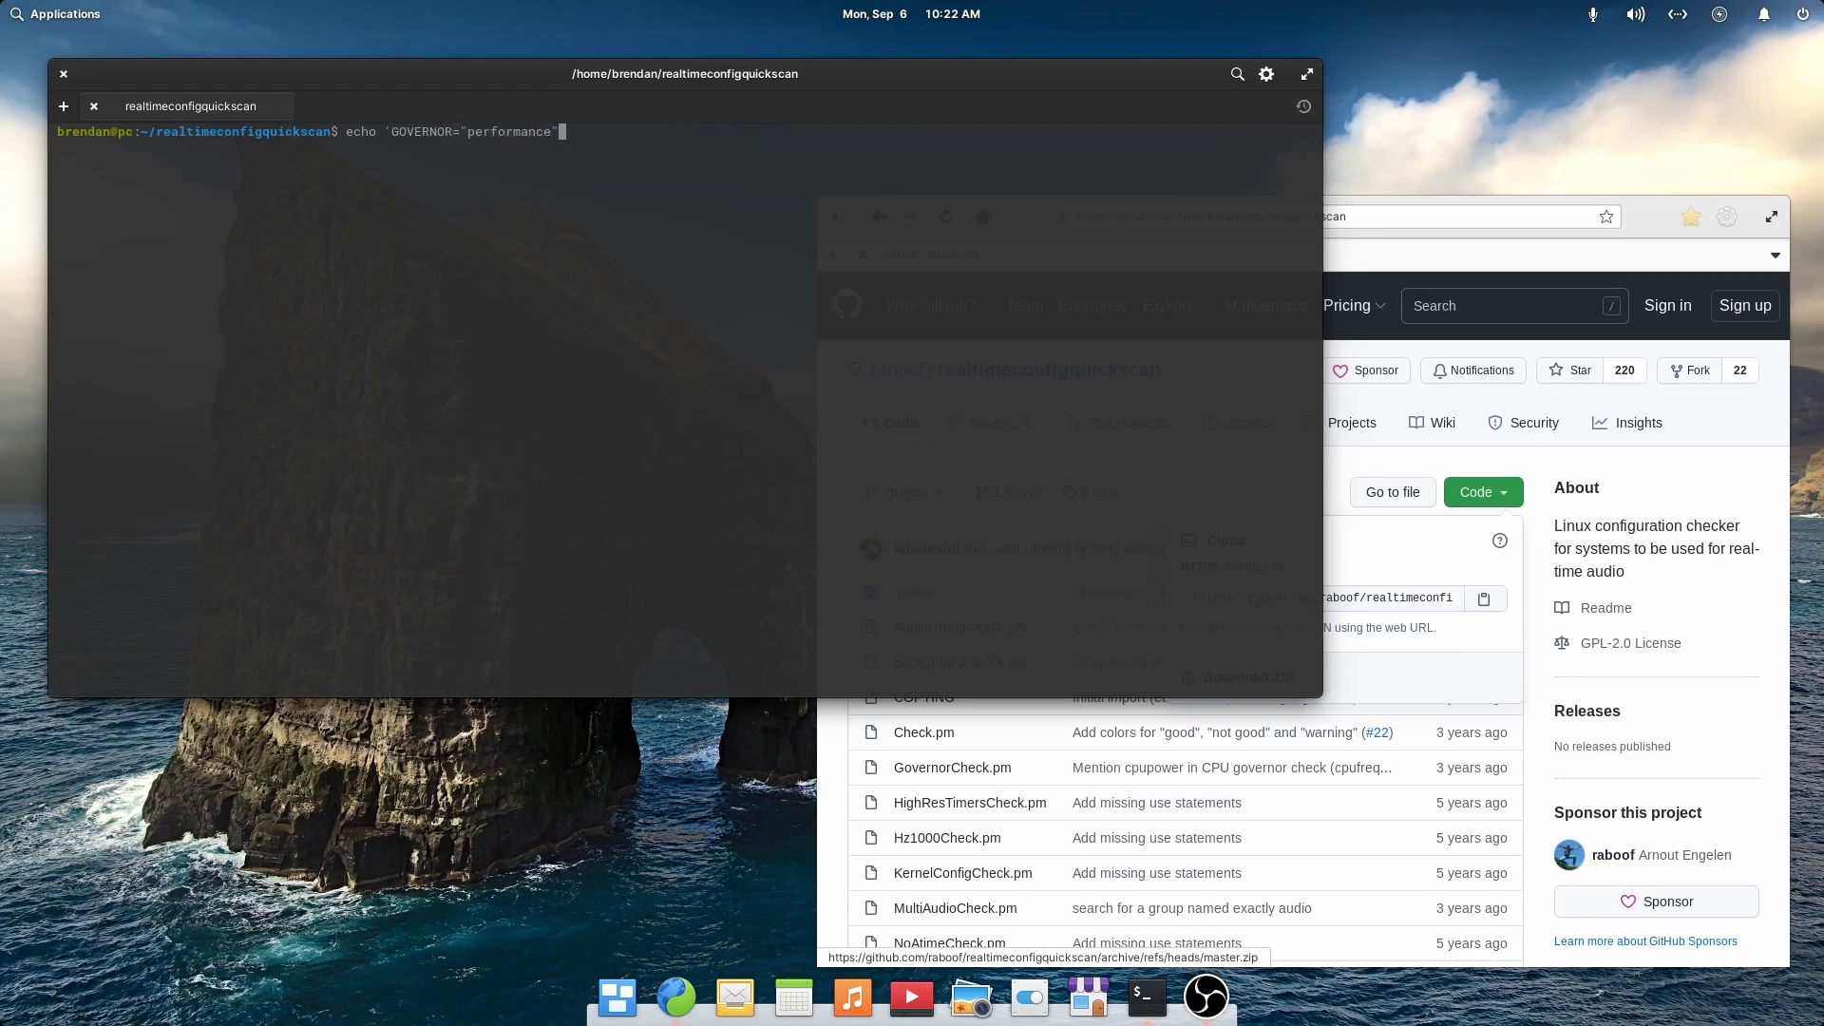
{"action": "type", "text": "\"' | sudo tee /etc/default/cpufrequtils"}
{"action": "key", "text": "Return"}
{"action": "type", "text": "sudo s"}
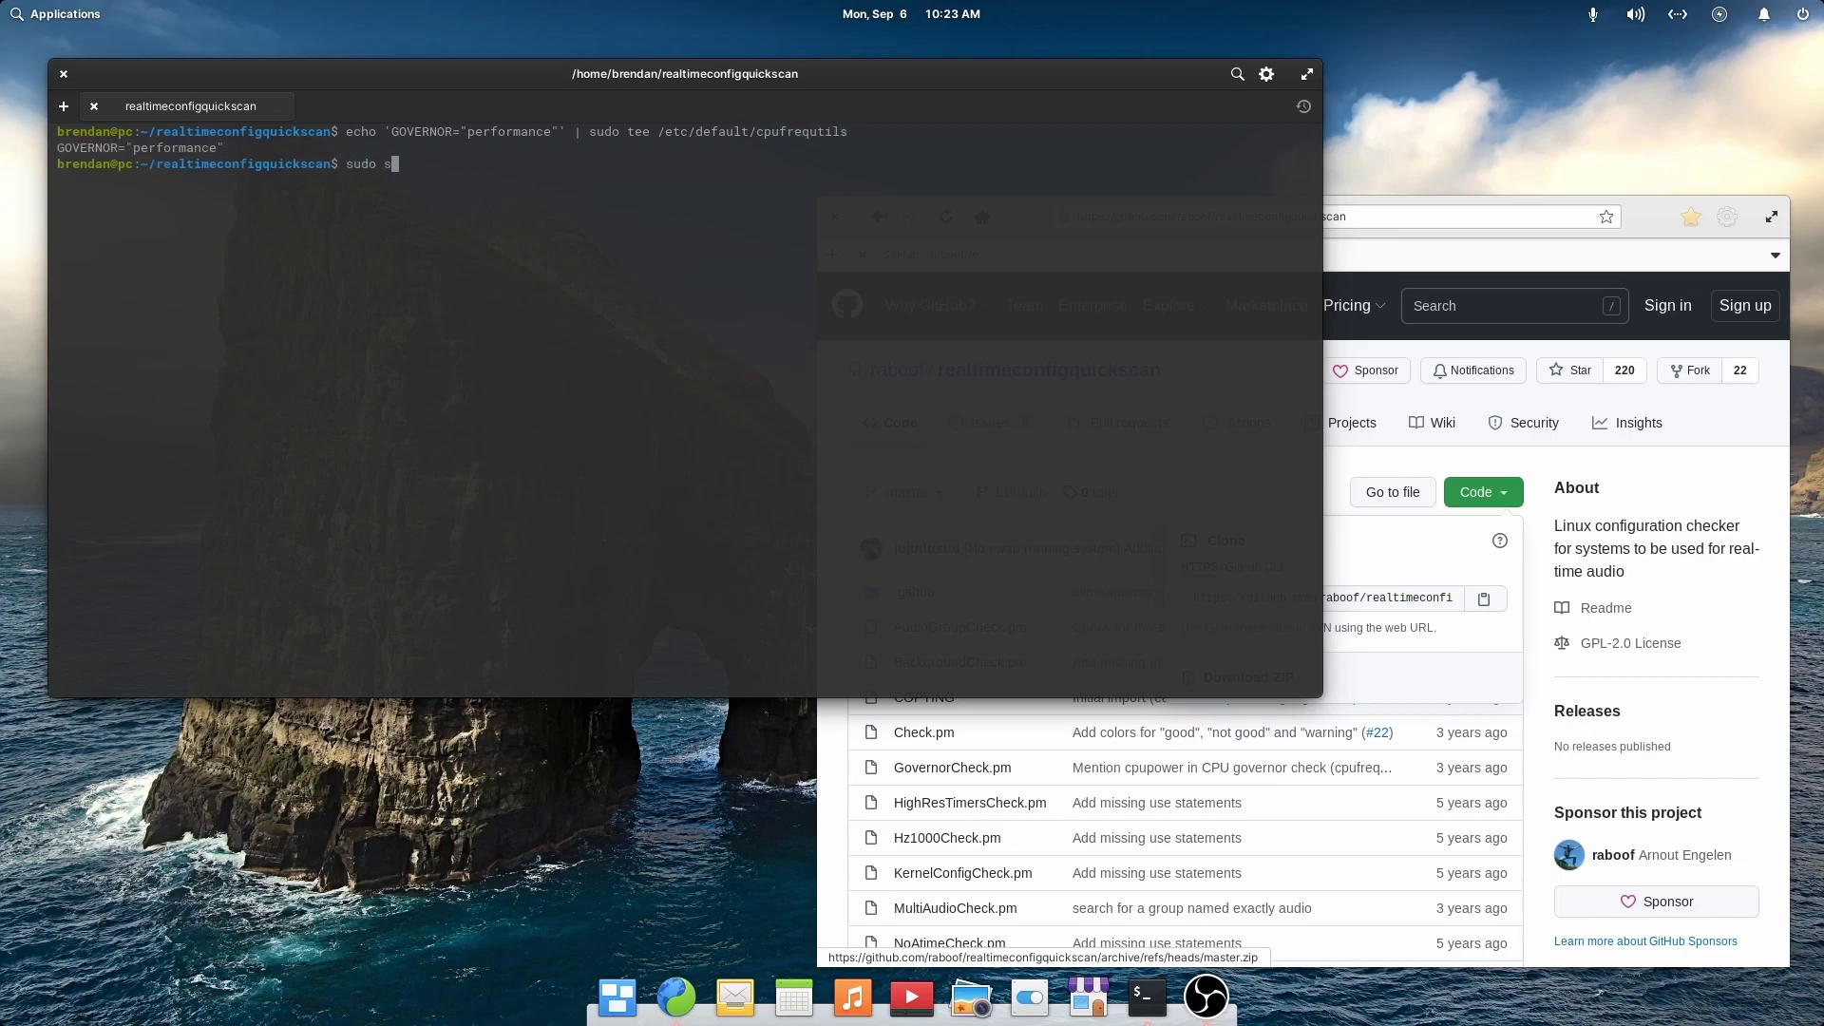
{"action": "type", "text": "ystemctl disable ondemand"}
{"action": "key", "text": "Return"}
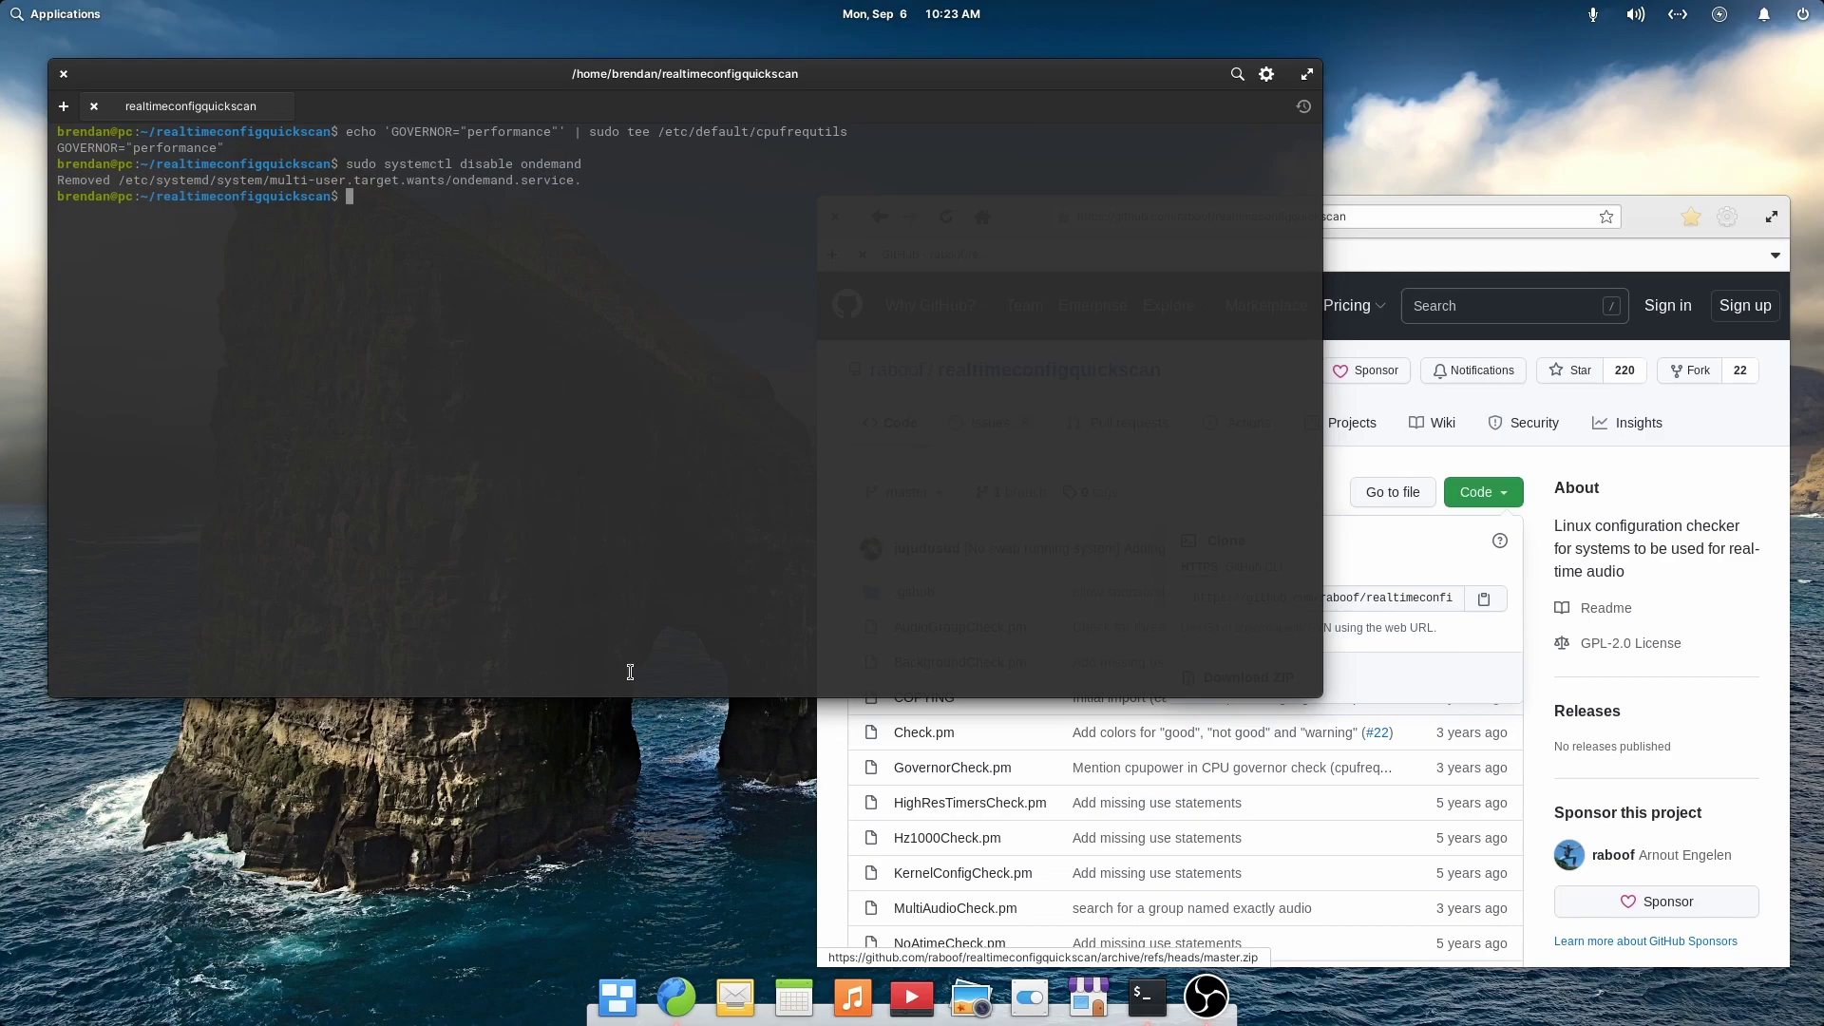
{"action": "type", "text": "clear"}
{"action": "key", "text": "Return"}
Rerun realTimeConfigQuickScan.pl, mark the swappiness and inotify warnings, and type 'sudo vim /etc/sysctl.conf'
{"action": "type", "text": "perl ./rea"}
{"action": "key", "text": "Tab"}
{"action": "key", "text": "Return"}
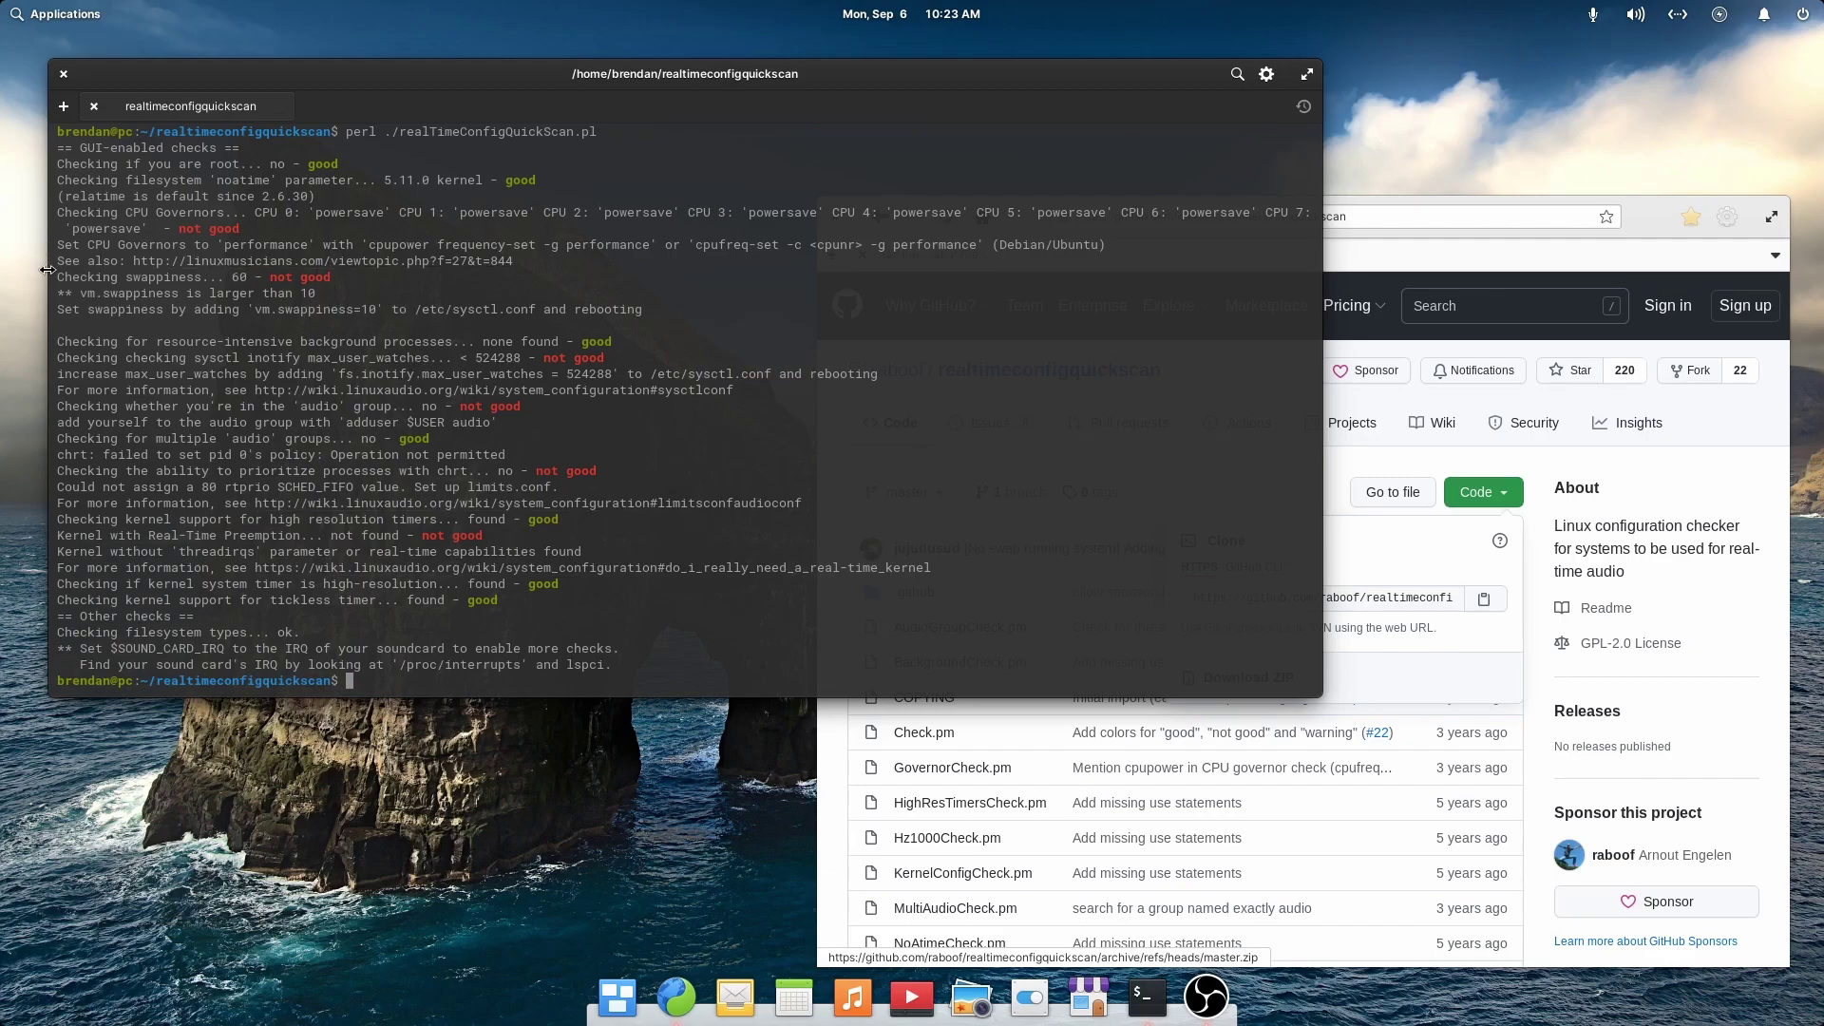
{"action": "left_click_drag", "start_coordinate": [55, 275], "coordinate": [928, 367]}
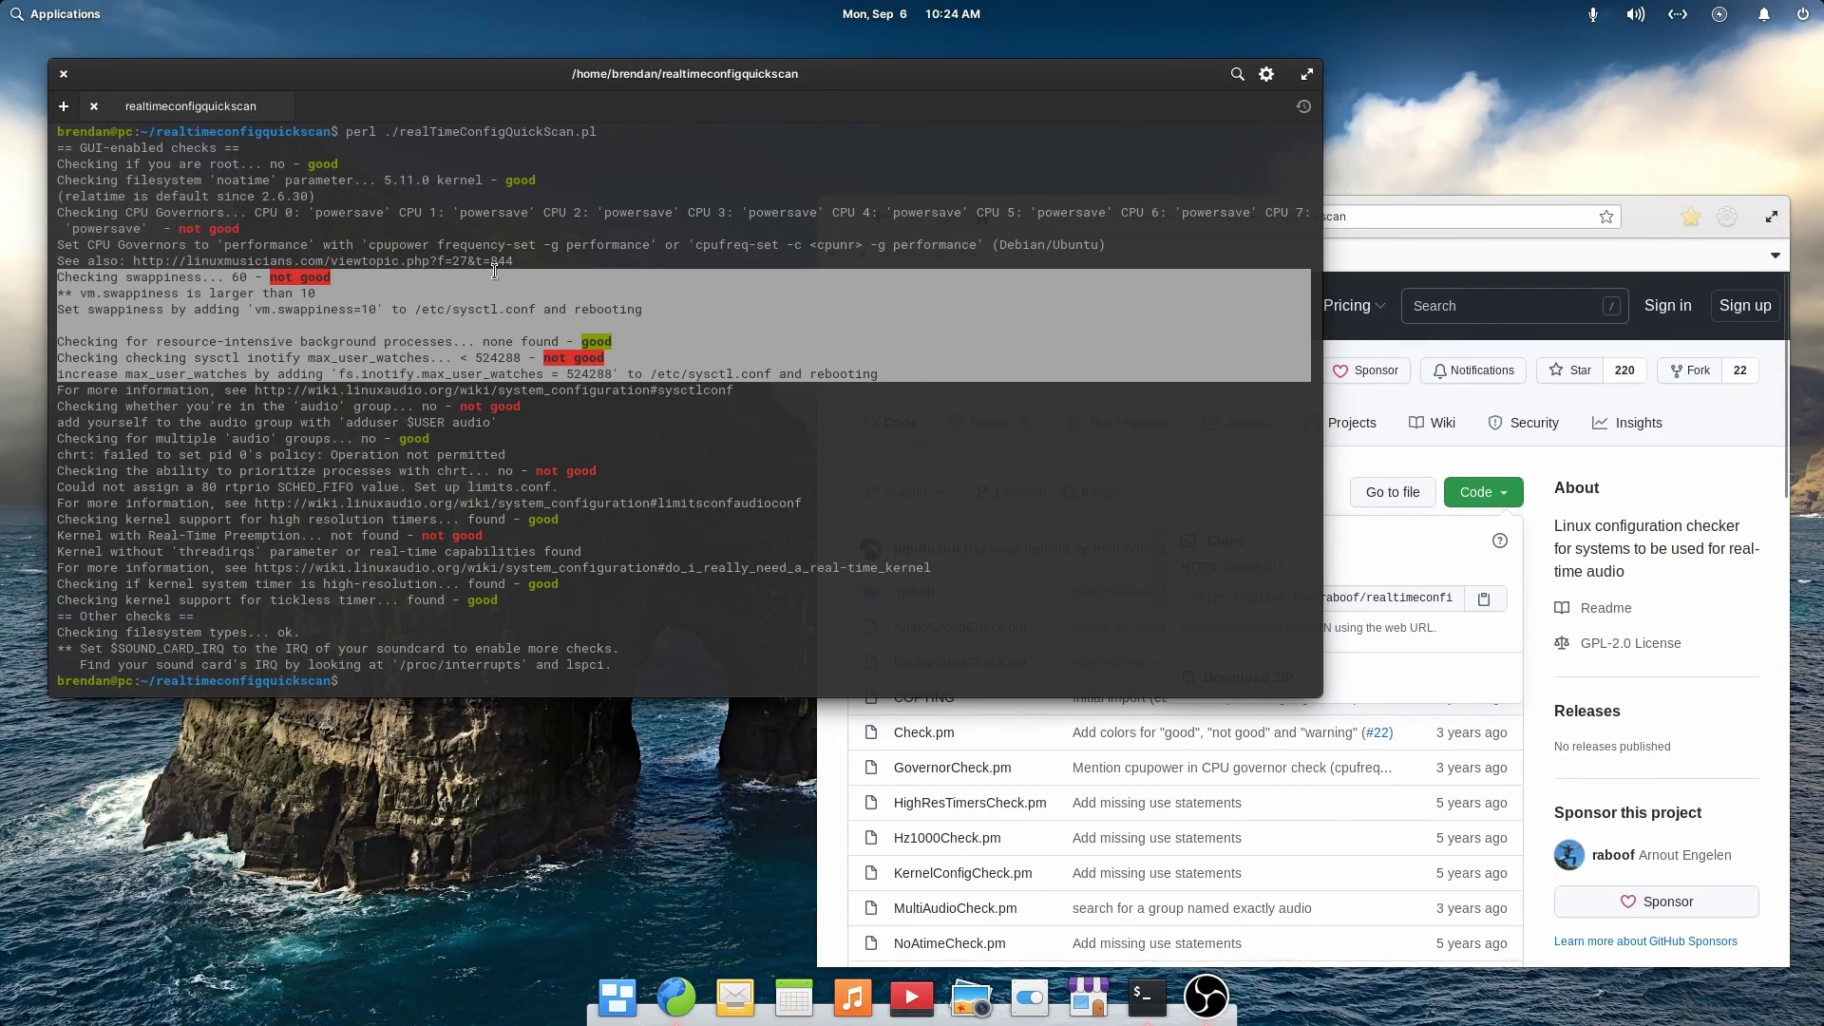
{"action": "left_click", "coordinate": [780, 680]}
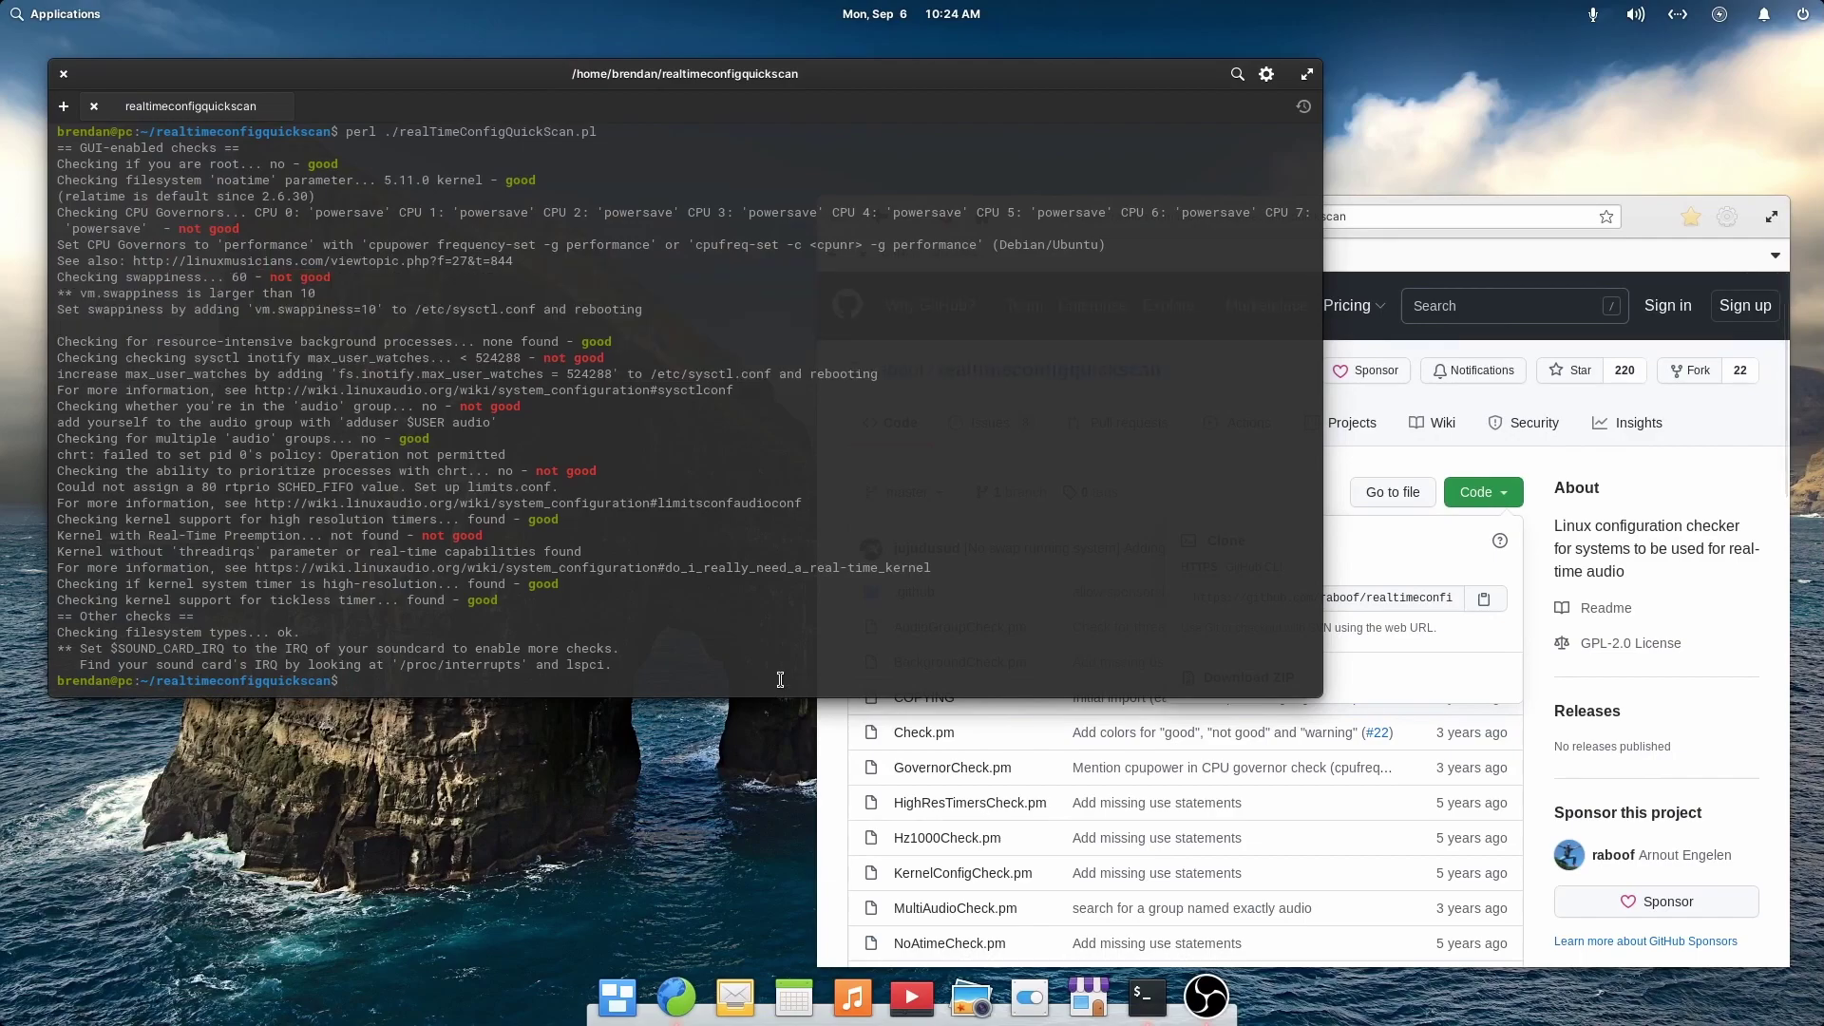
{"action": "type", "text": "clear"}
{"action": "key", "text": "Return"}
{"action": "type", "text": "sudo vim /etc/sysctl.conf"}
Append '# Audio', vm.swappiness=10 and fs.inotify.max_user_watches=524288 to the end of /etc/sysctl.conf
{"action": "key", "text": "Return"}
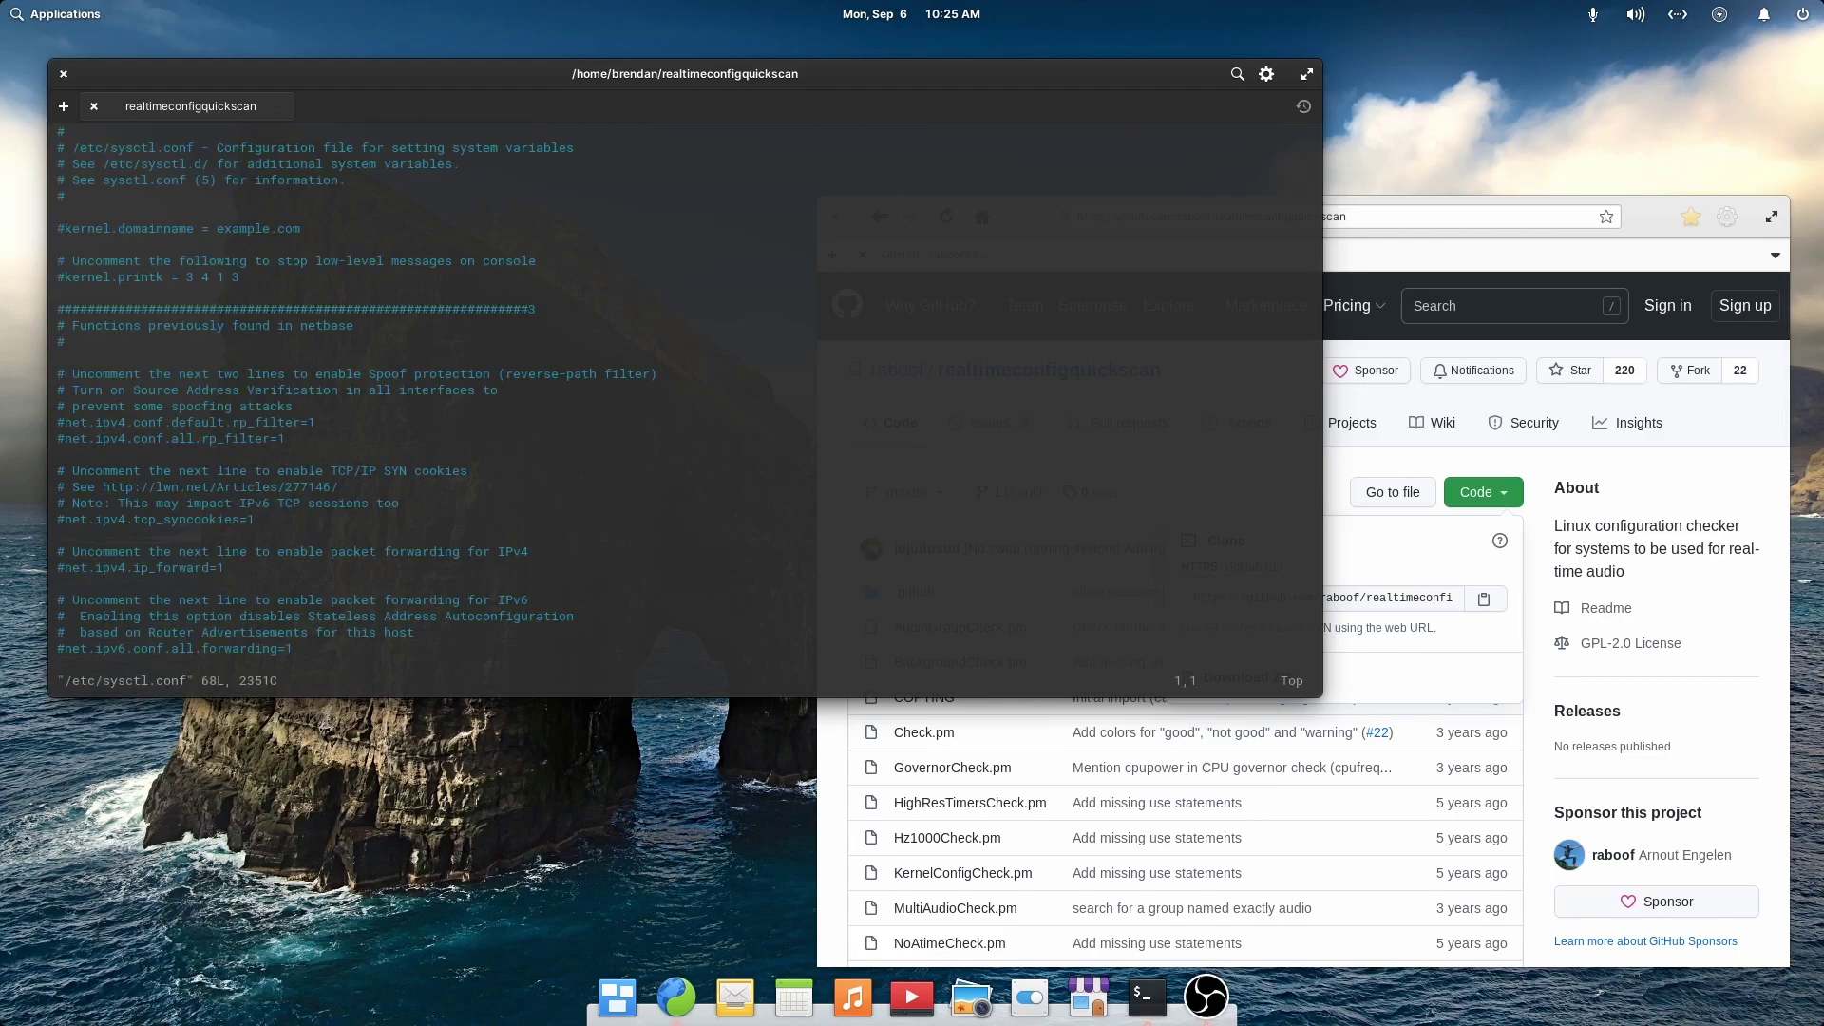
{"action": "key", "text": "shift+g"}
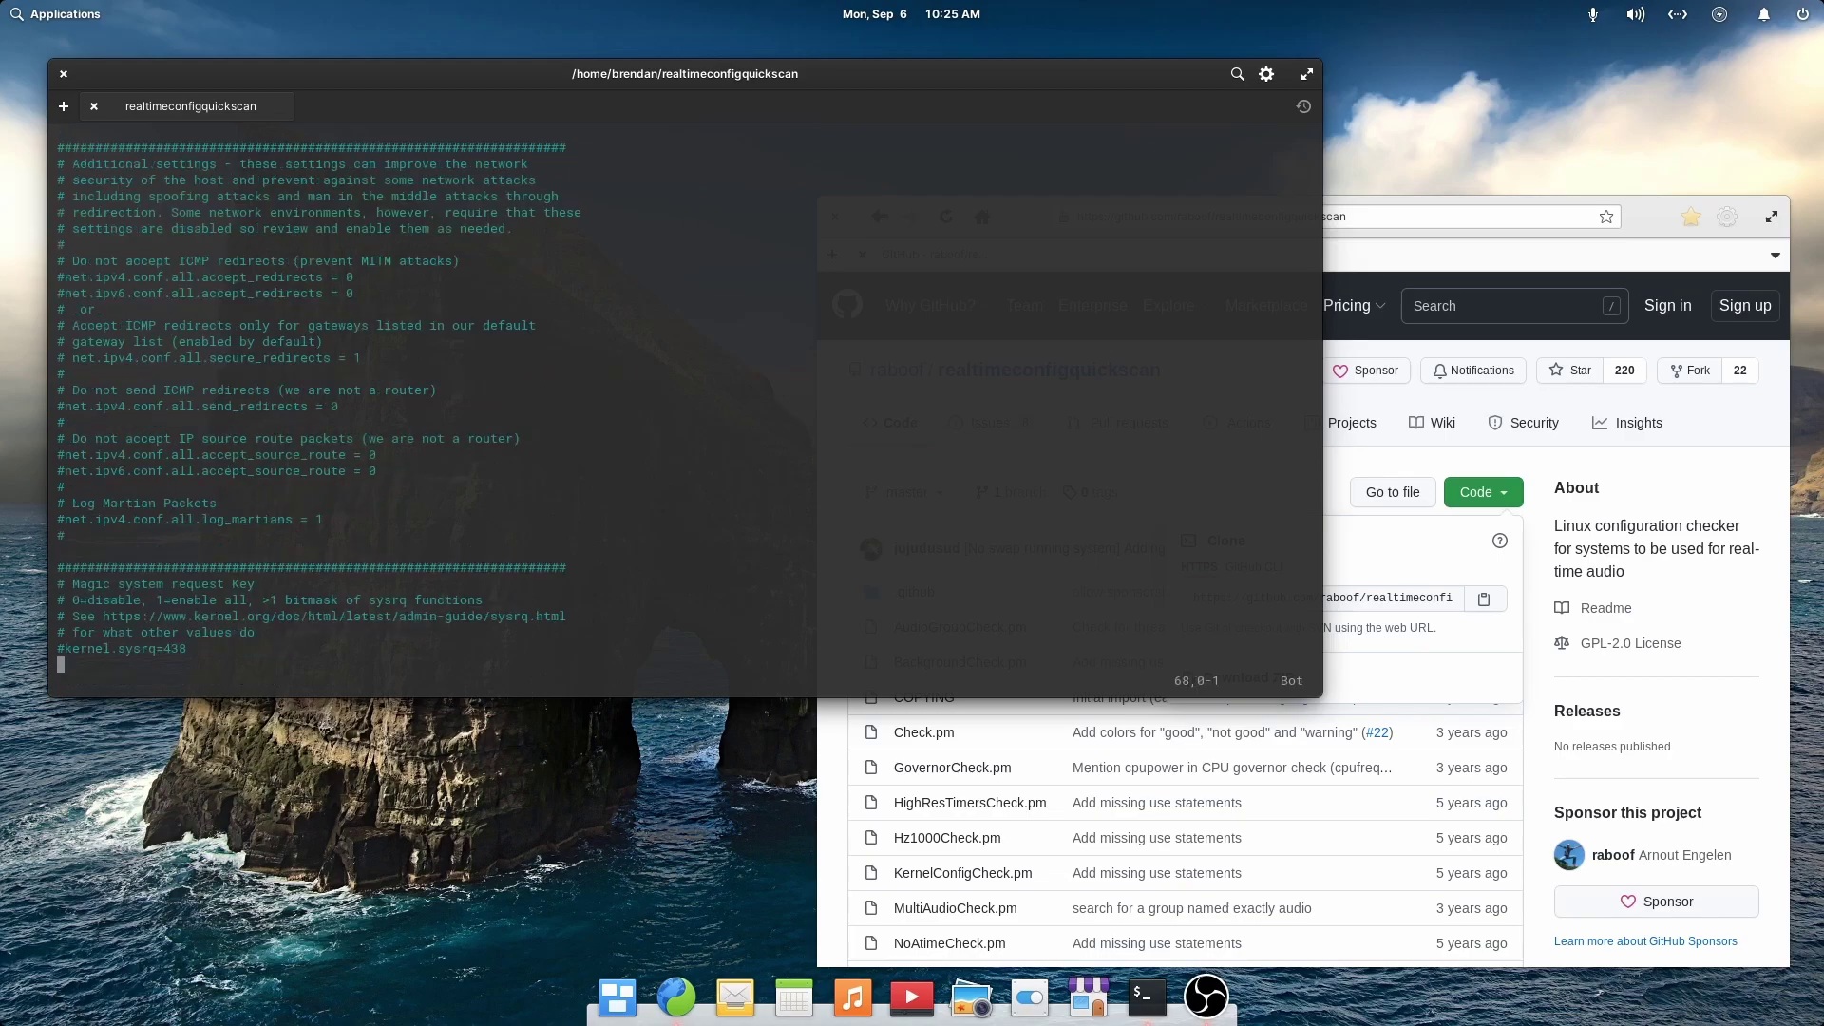
{"action": "key", "text": "i"}
{"action": "key", "text": "Return"}
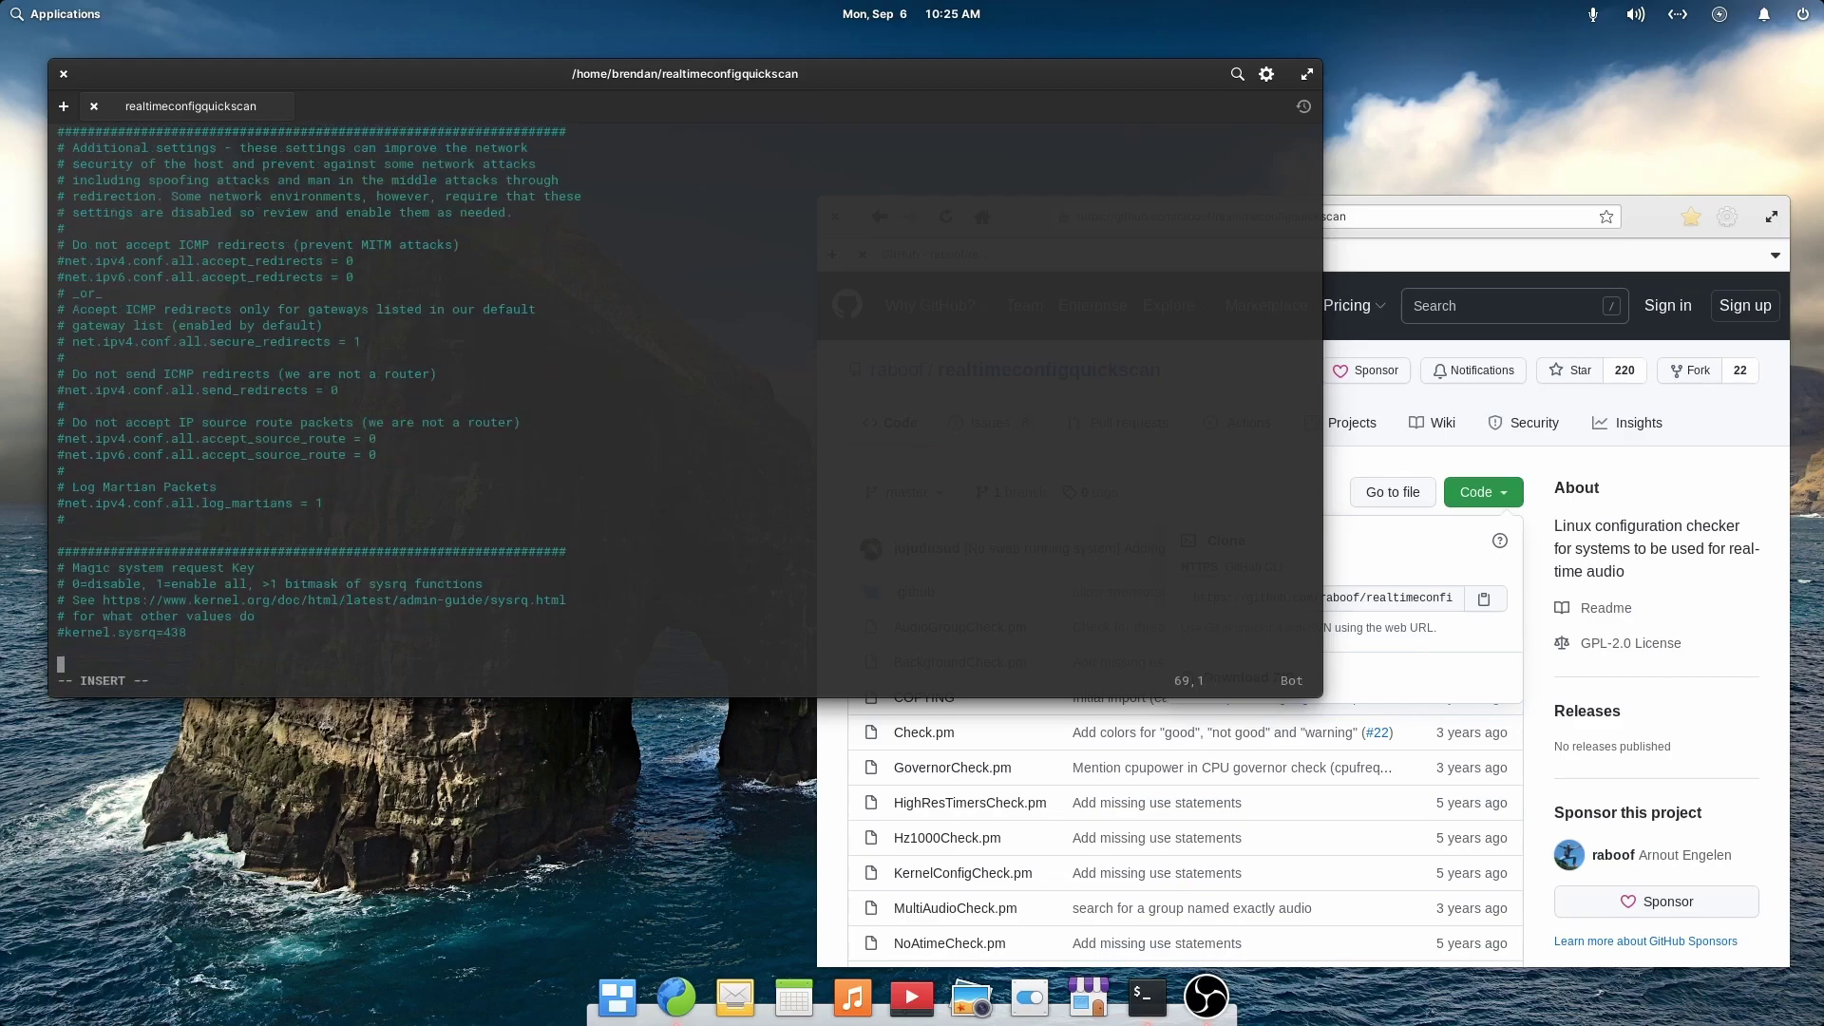
{"action": "type", "text": "# Audio"}
{"action": "key", "text": "Return"}
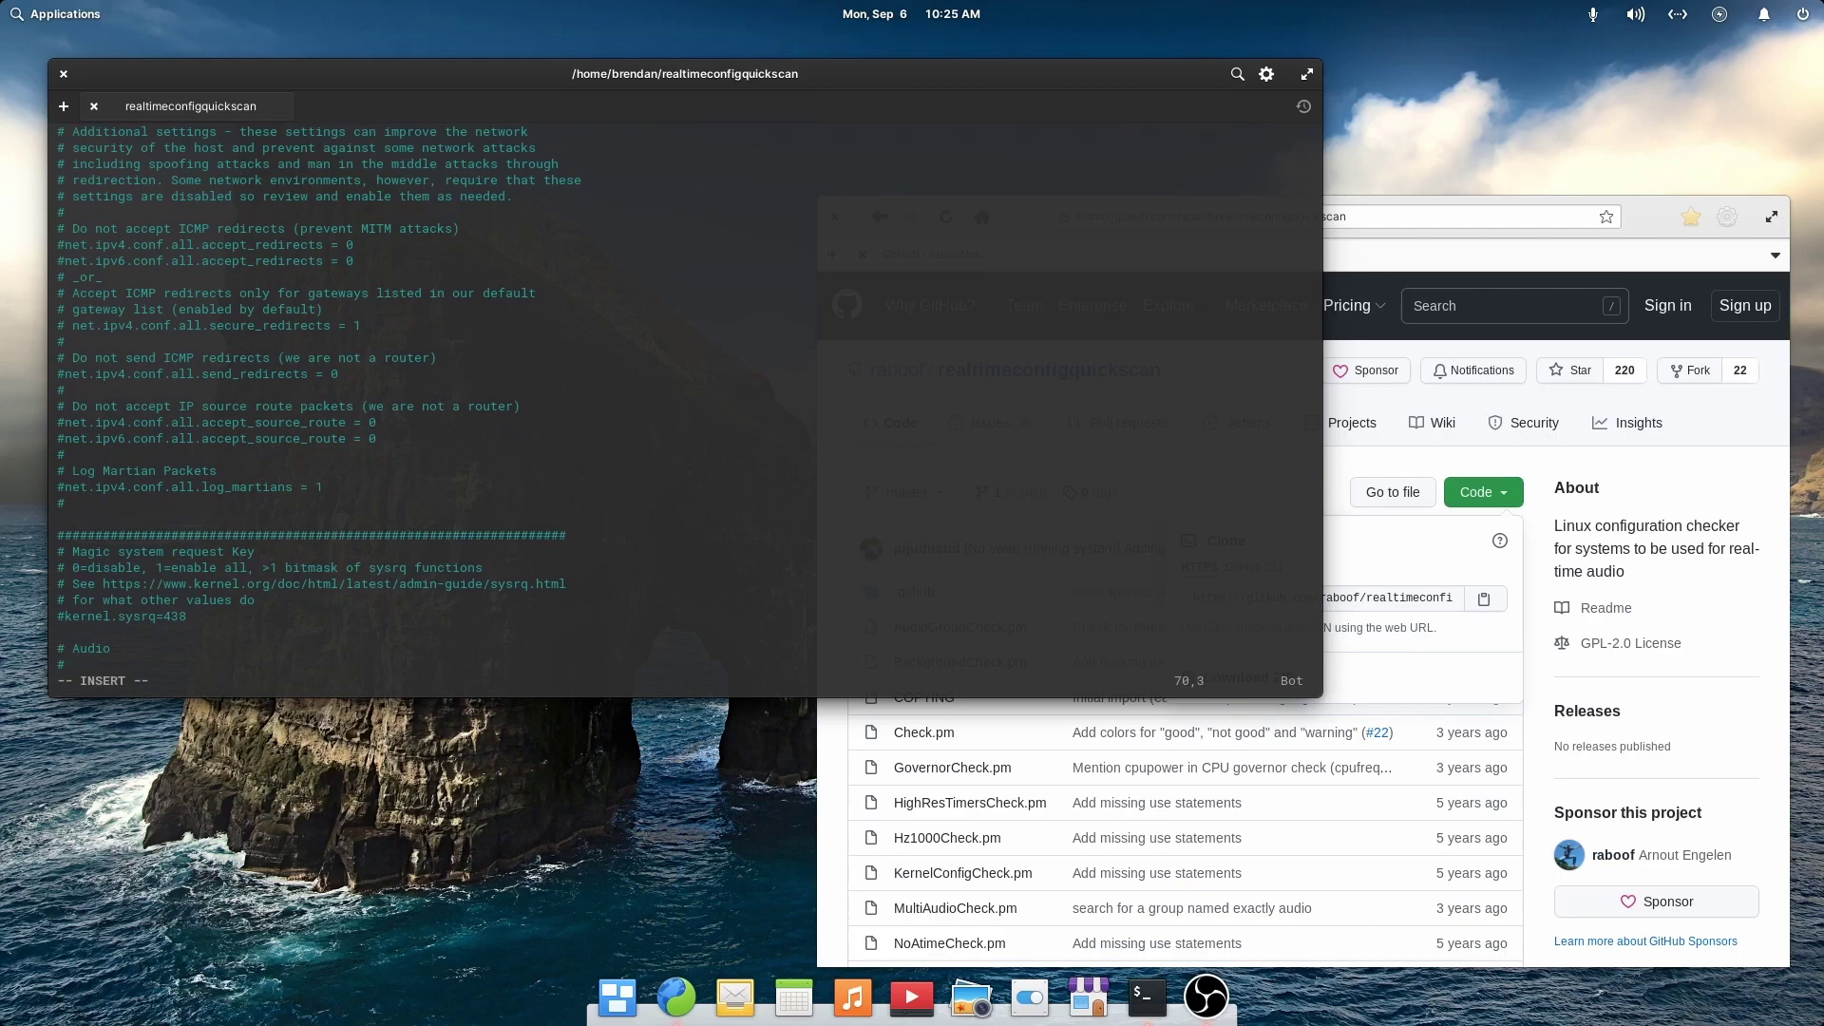
{"action": "type", "text": "vm.swappiness=10"}
{"action": "key", "text": "Return"}
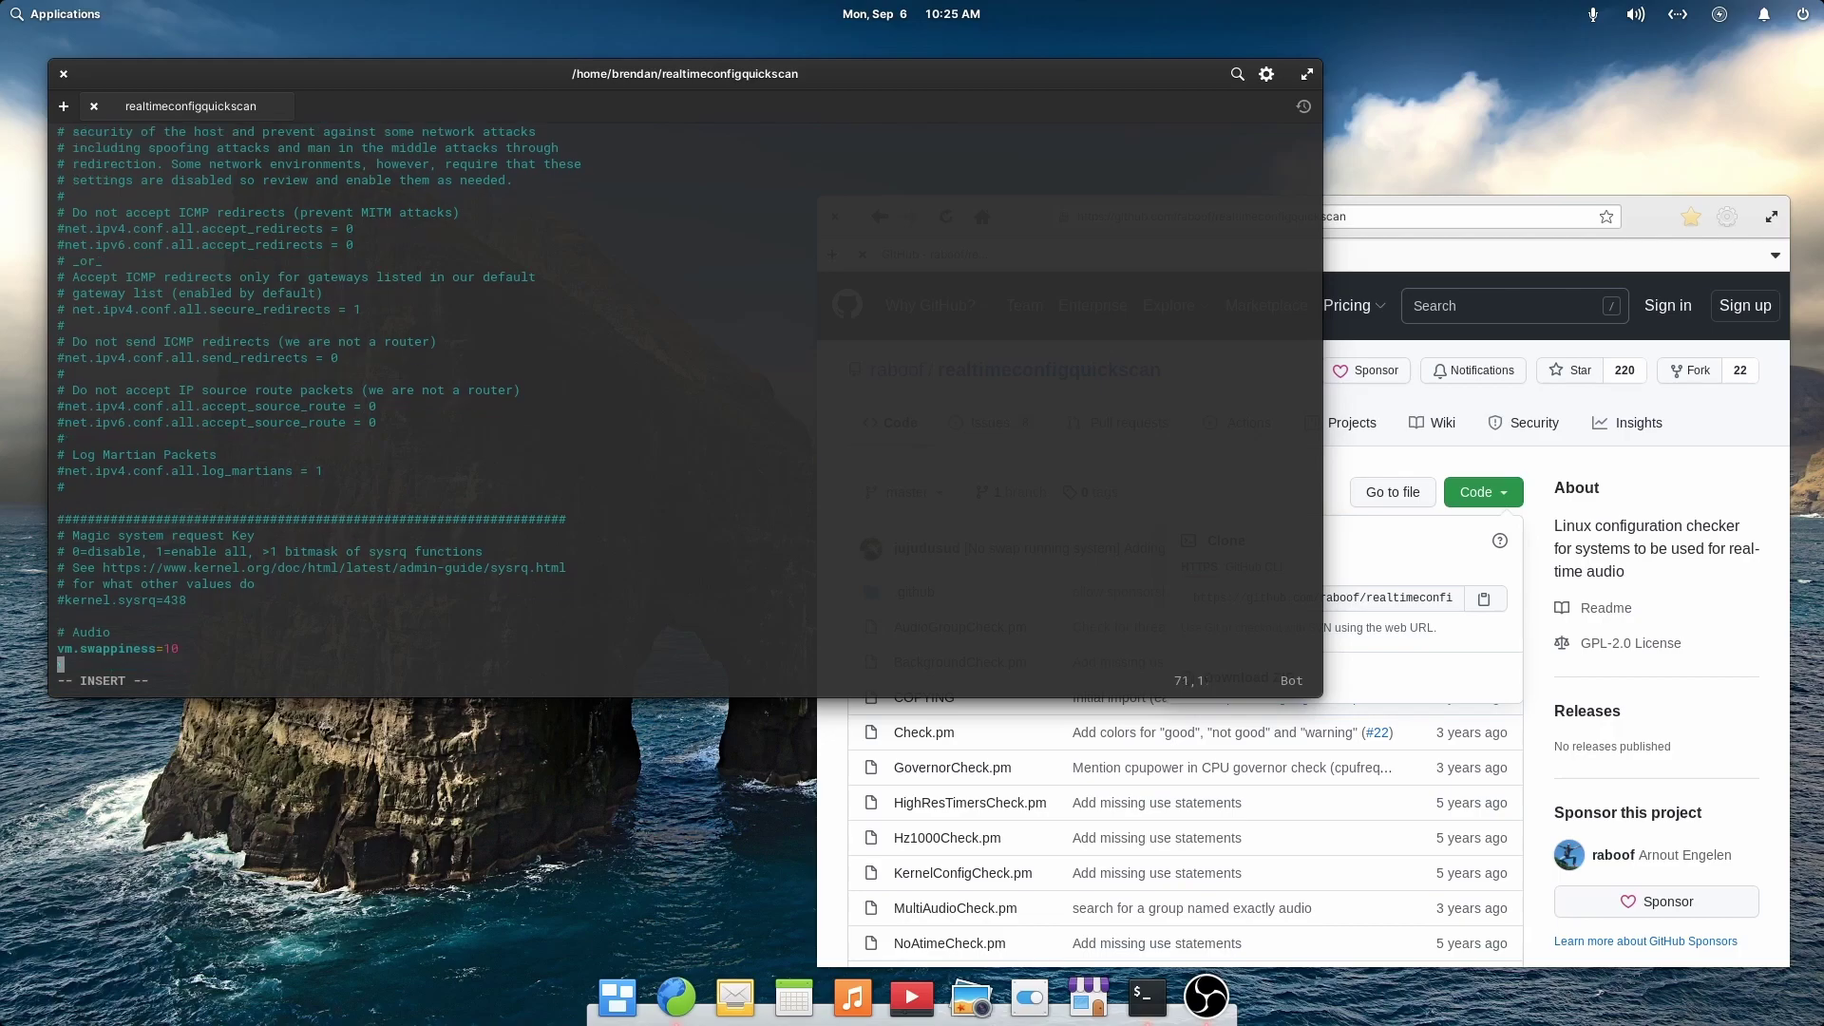
{"action": "type", "text": "fs.inotify.max_user_watches=524288"}
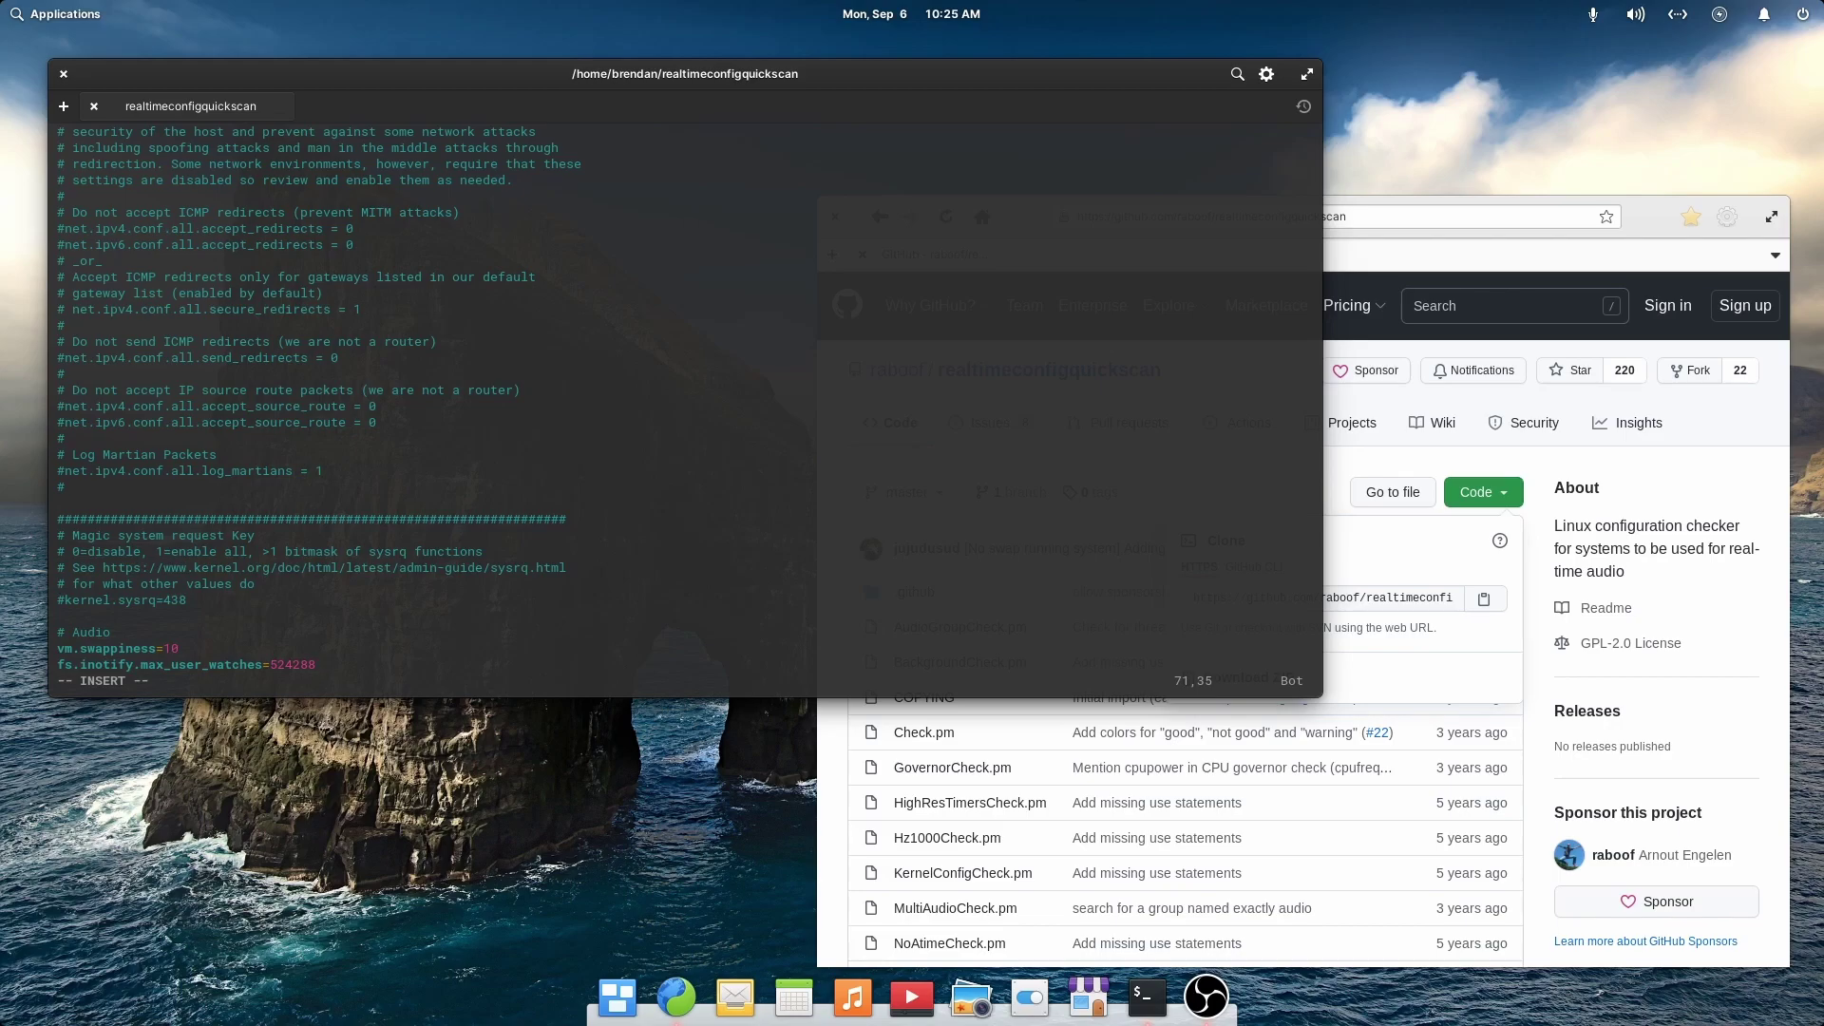
Save and quit vim with :wq, then type the realTimeConfigQuickScan.pl rerun command
{"action": "key", "text": "Escape"}
{"action": "type", "text": ":wq"}
{"action": "key", "text": "Return"}
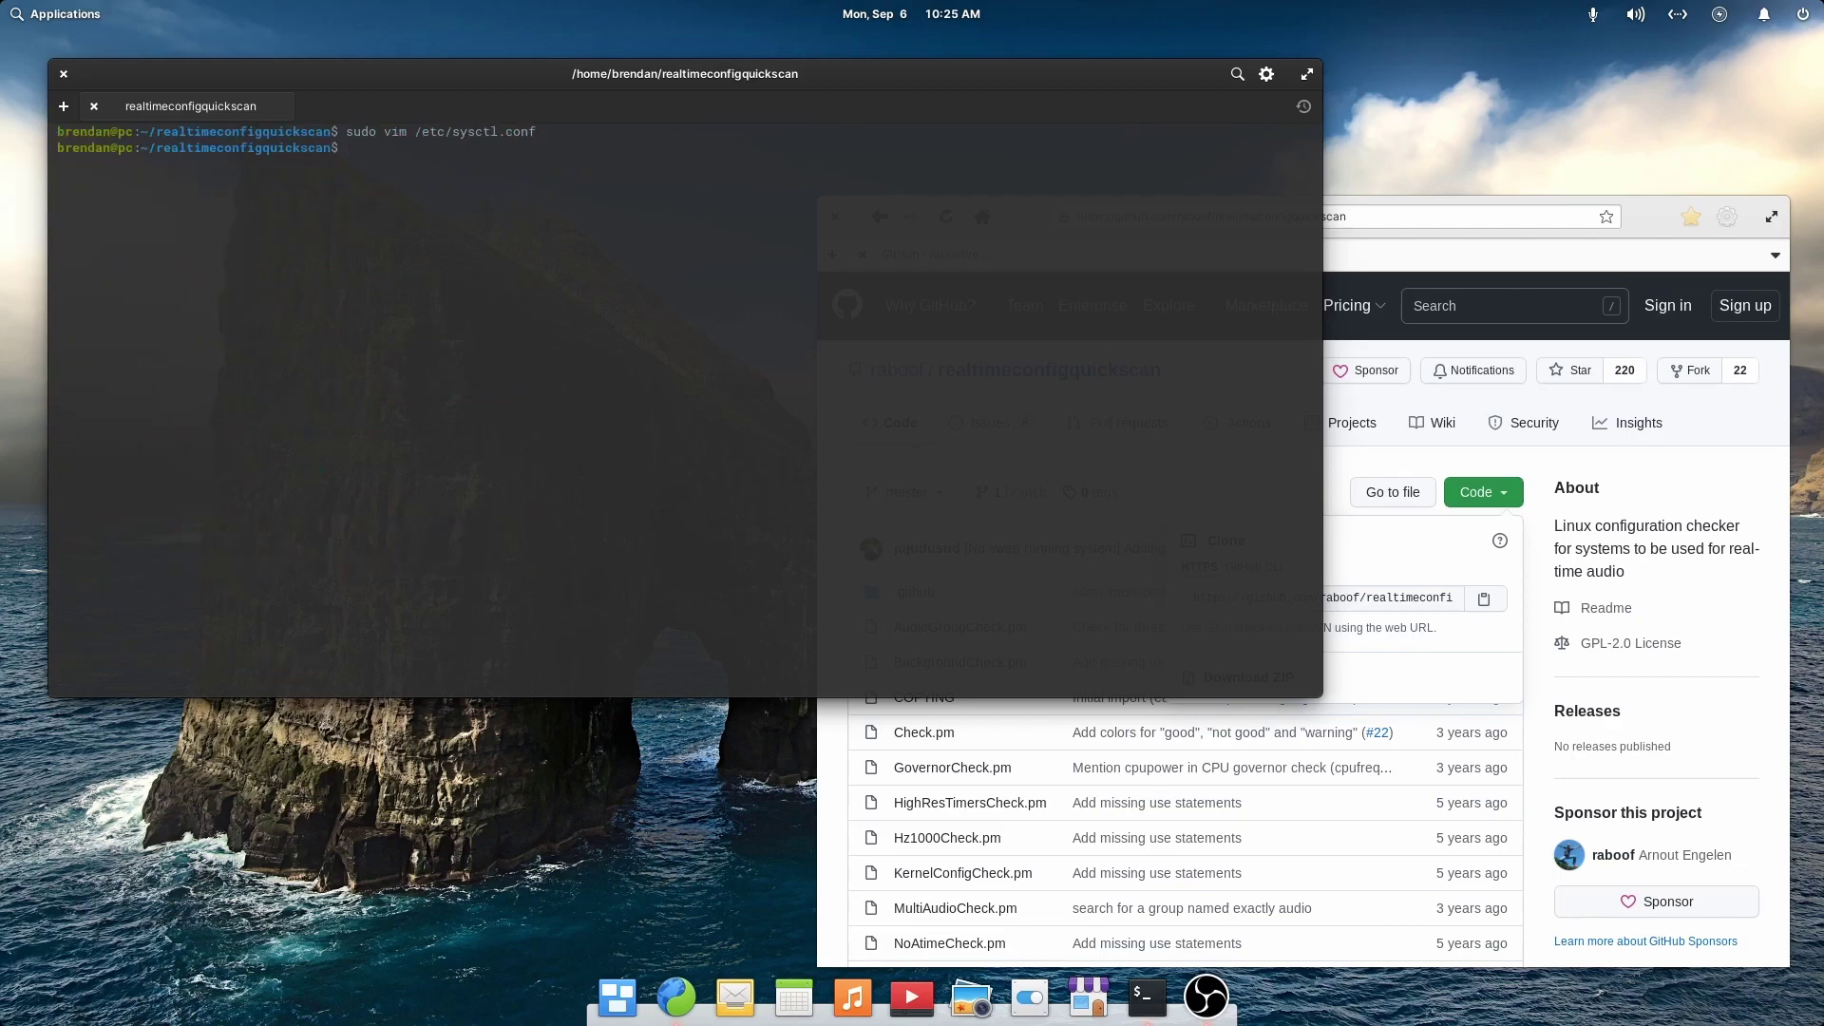
{"action": "type", "text": "perl ./real"}
{"action": "key", "text": "Tab"}
Rerun the realtime check and mark the audio group warning with its suggested fix
{"action": "key", "text": "Return"}
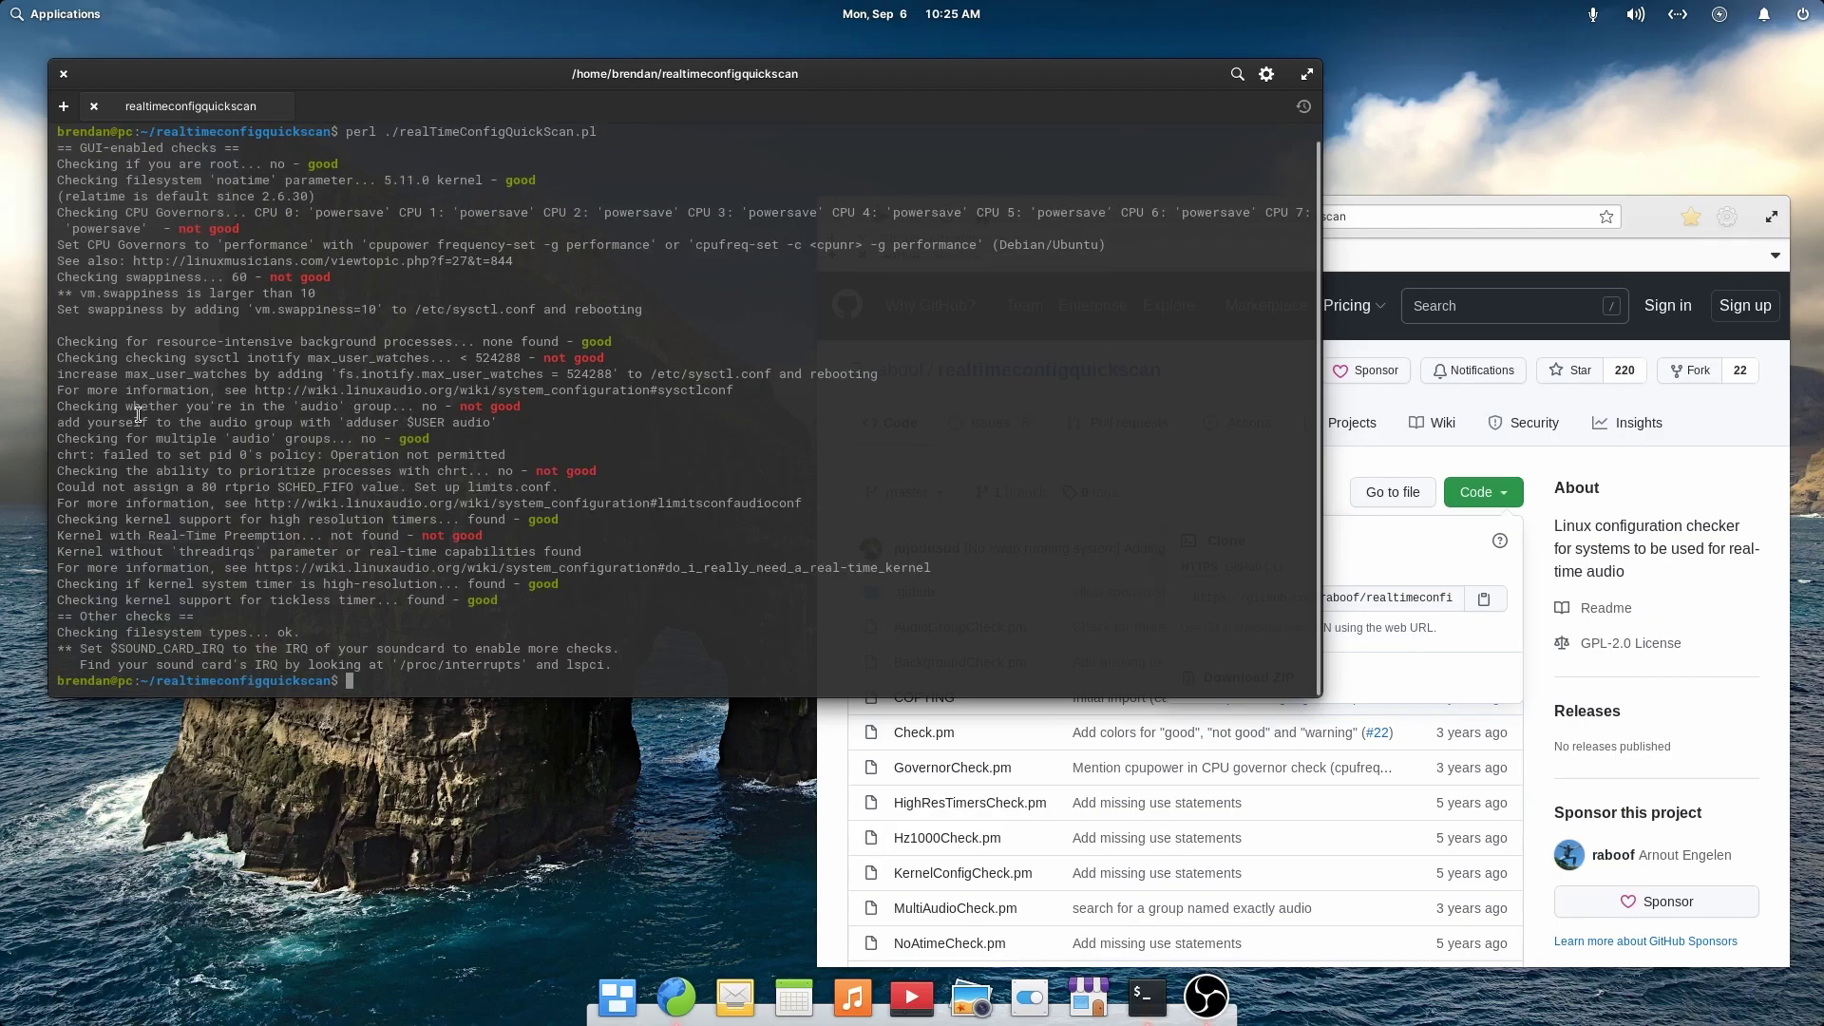
{"action": "triple_click", "coordinate": [61, 407]}
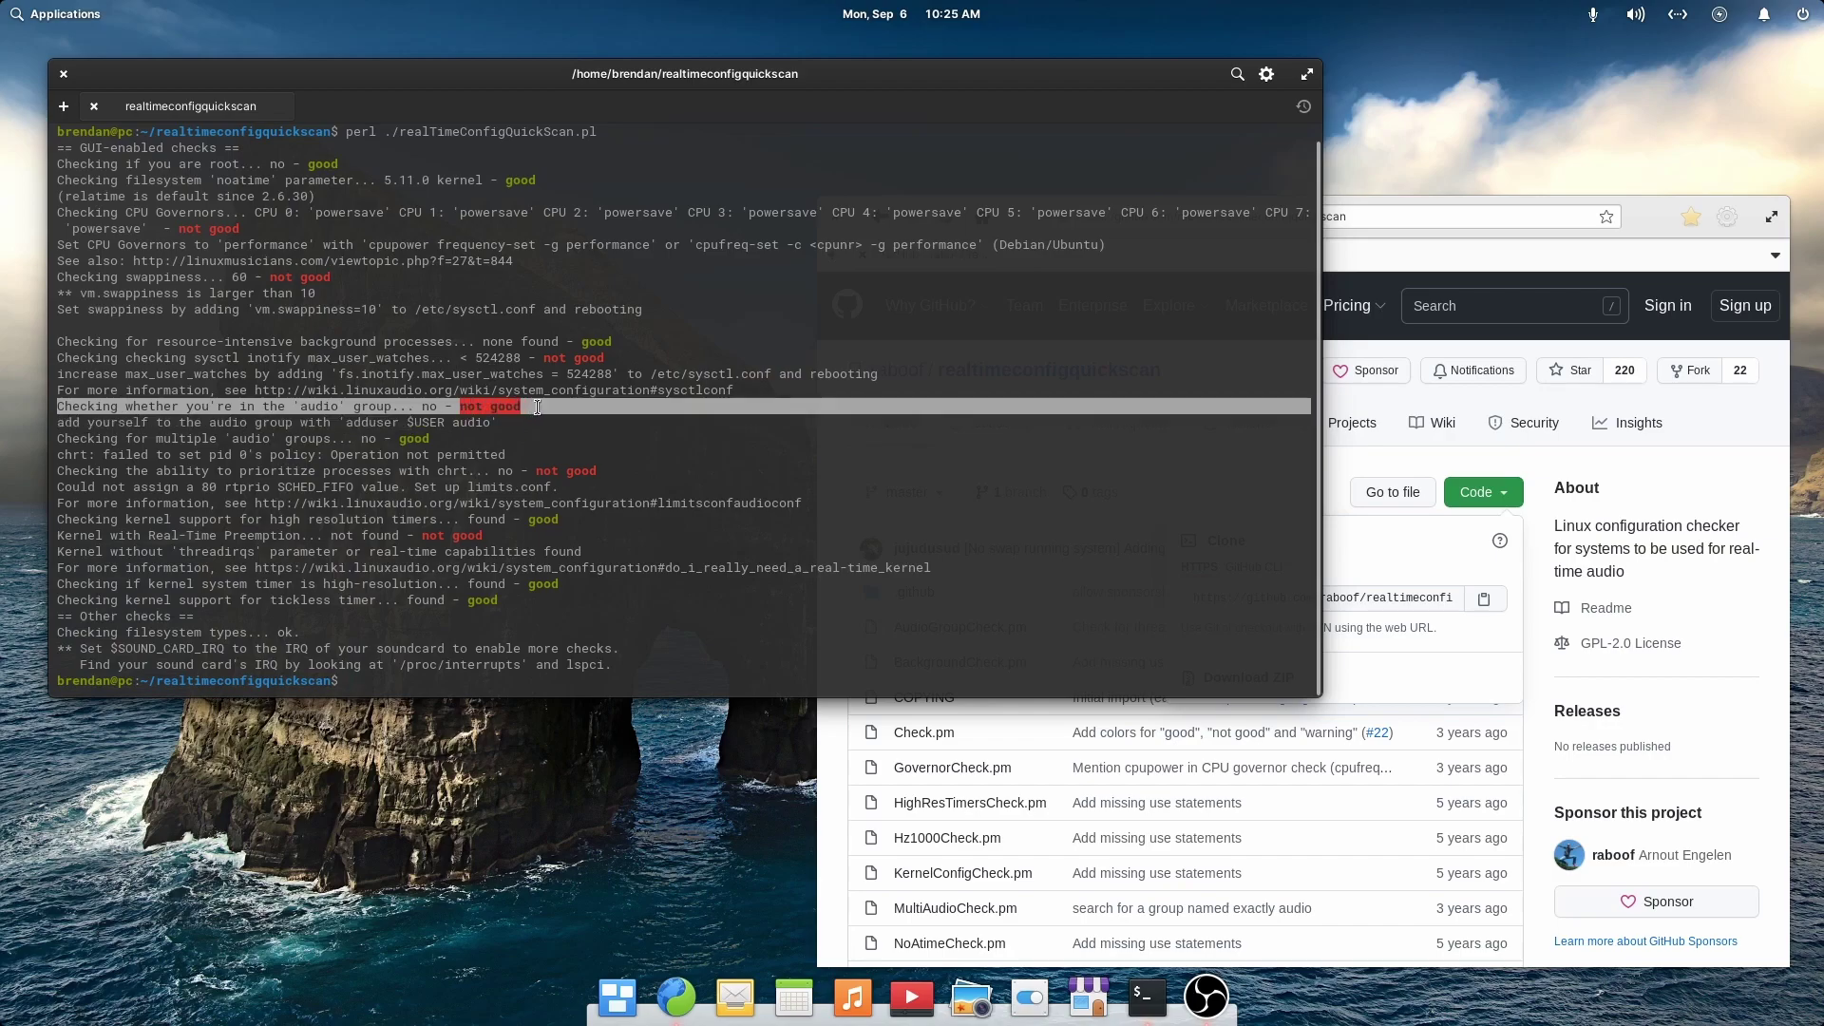
{"action": "left_click_drag", "start_coordinate": [544, 407], "coordinate": [553, 422]}
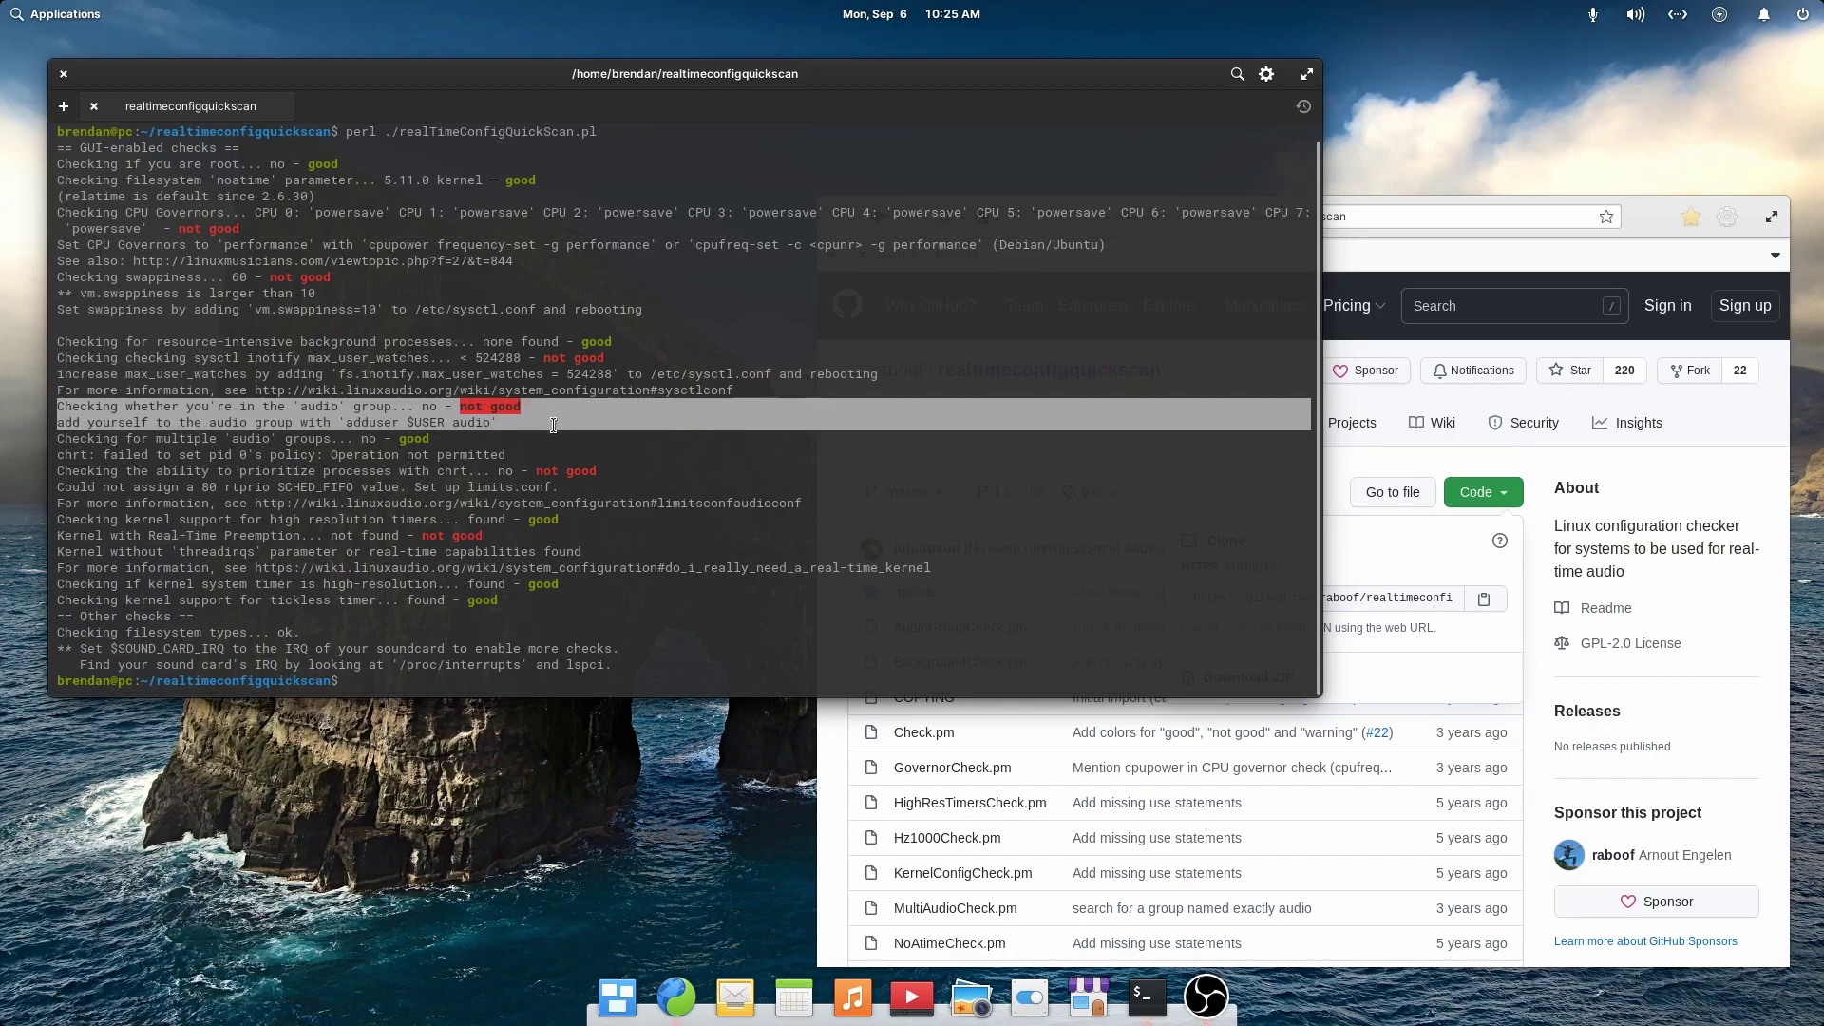
{"action": "left_click", "coordinate": [628, 648]}
Add the current user account to the audio group with sudo adduser, then review the chrt warnings
{"action": "key", "text": "Return"}
{"action": "type", "text": "sudo "}
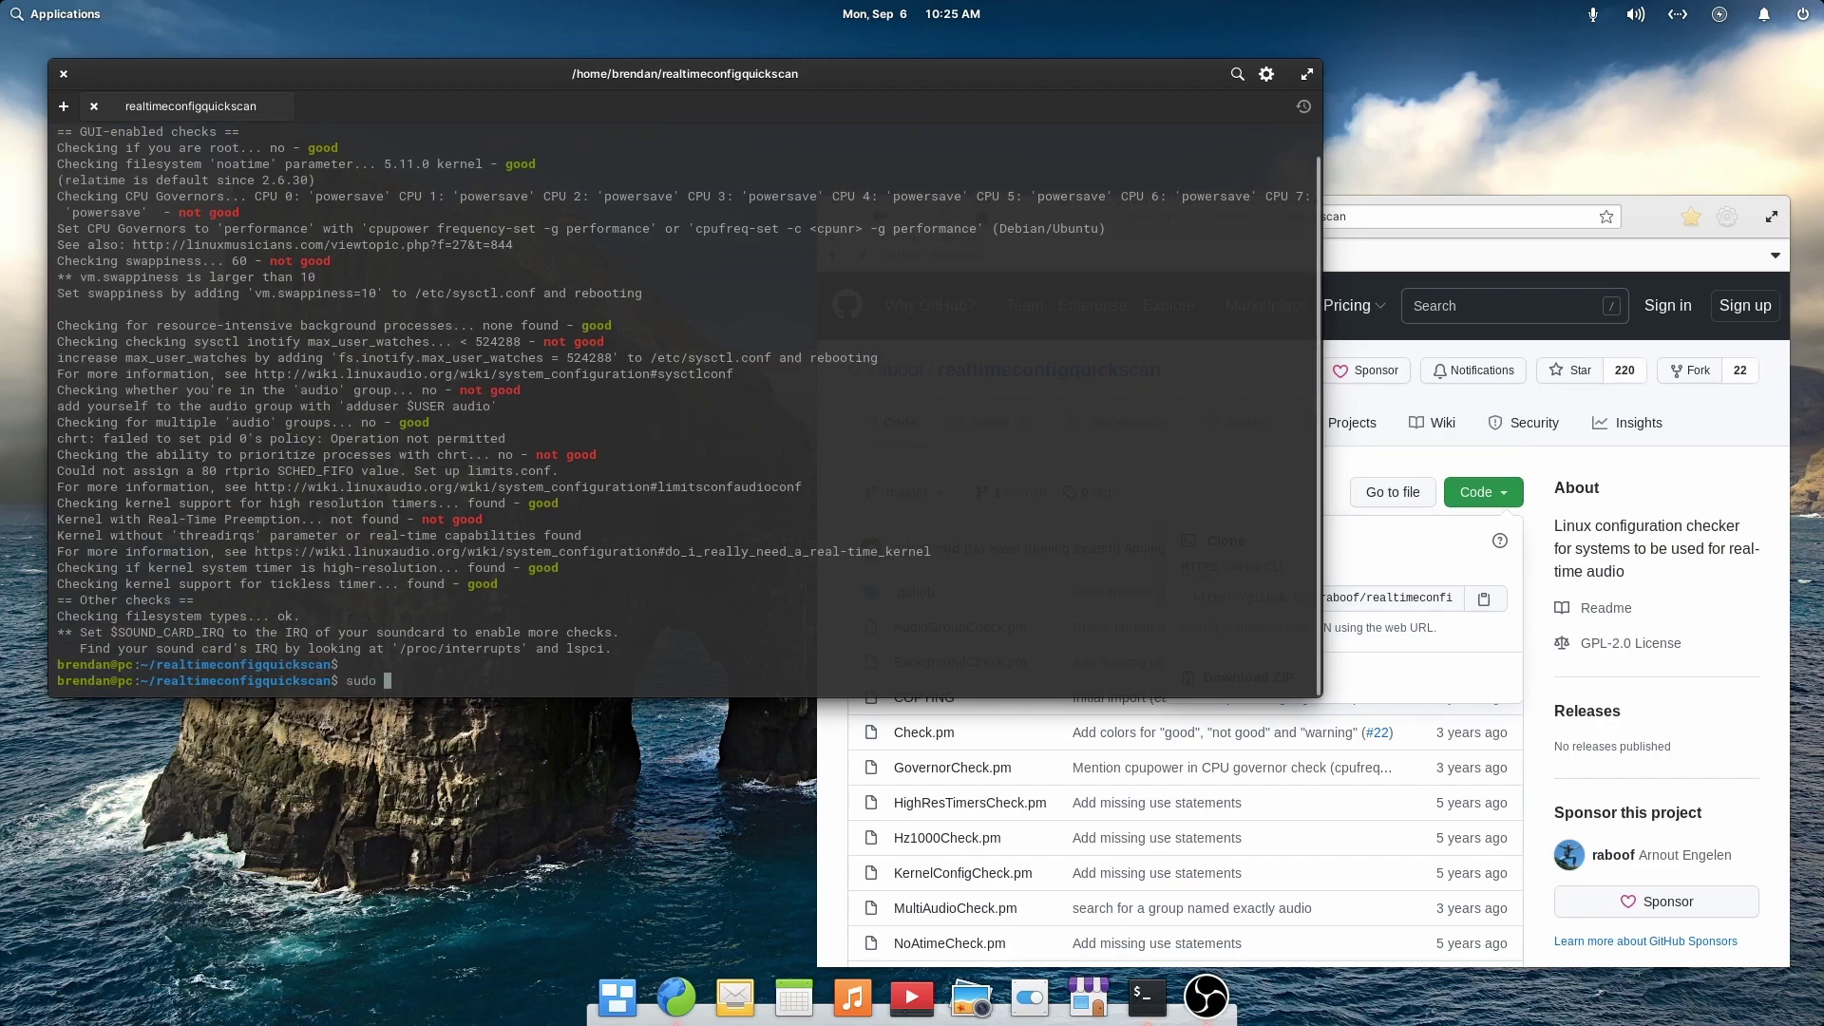
{"action": "type", "text": "adduser brendan "}
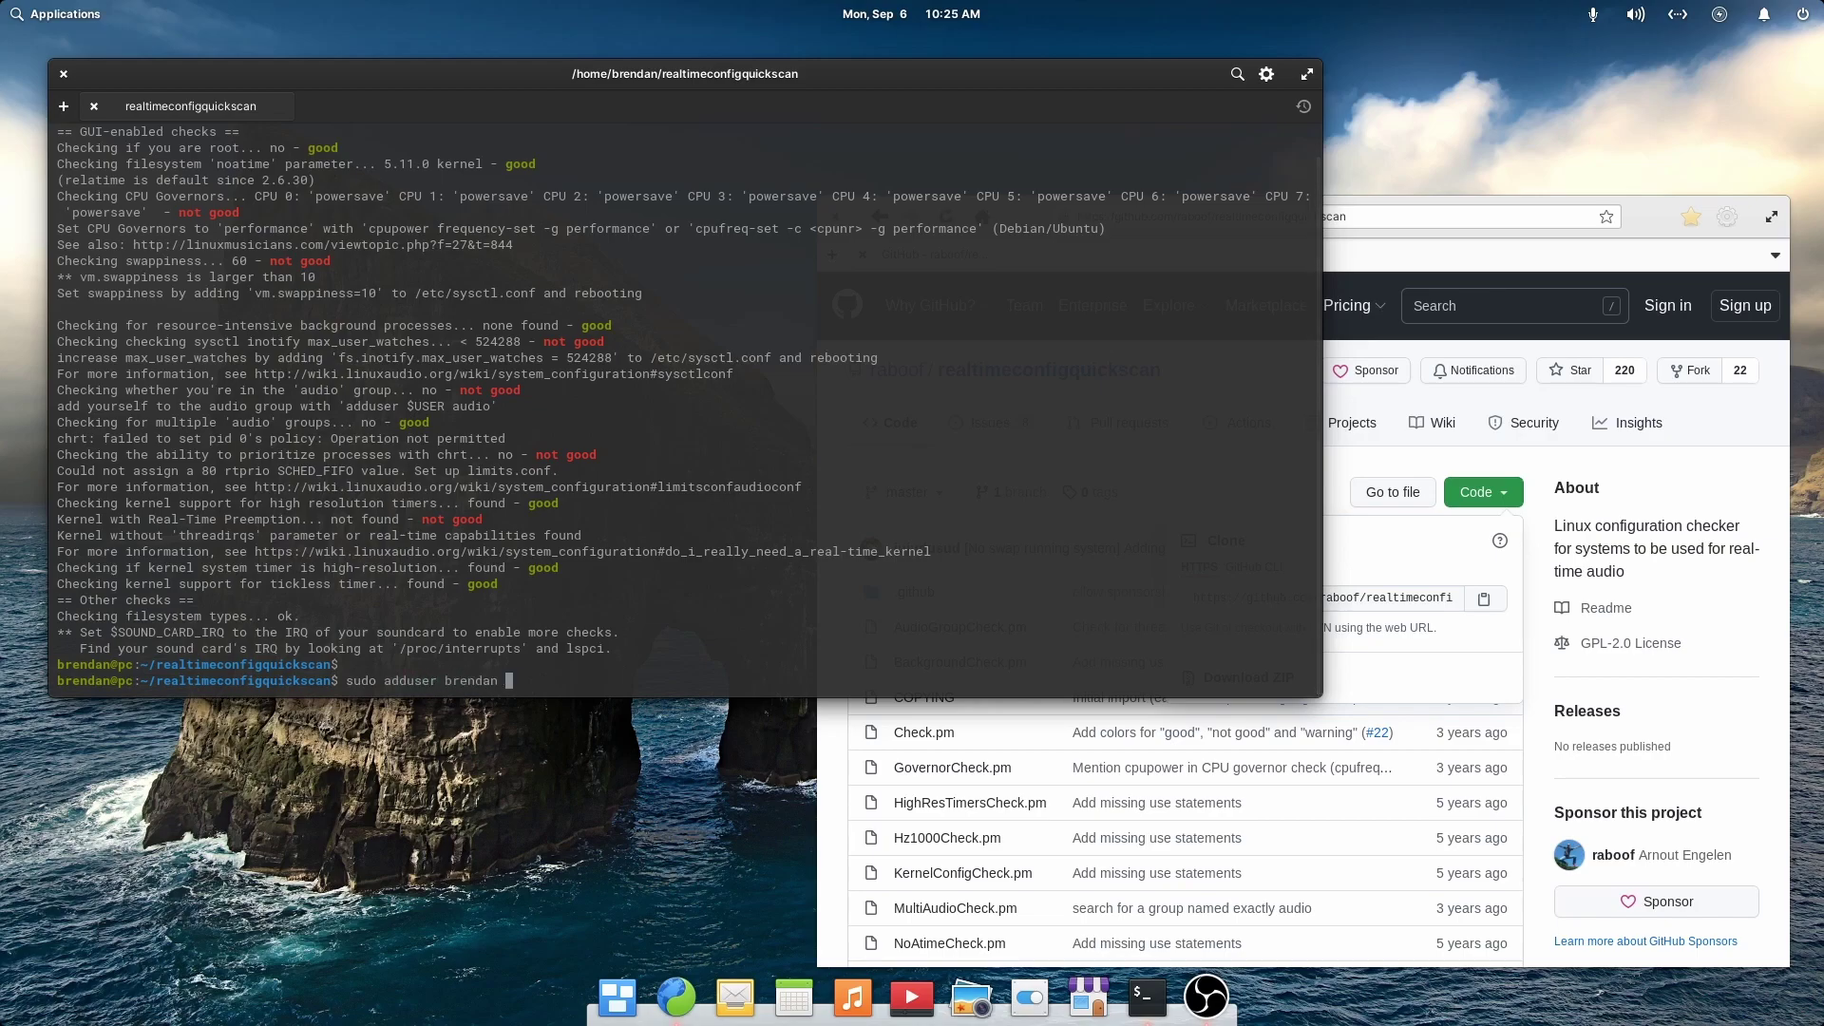
{"action": "type", "text": "audio"}
{"action": "key", "text": "Return"}
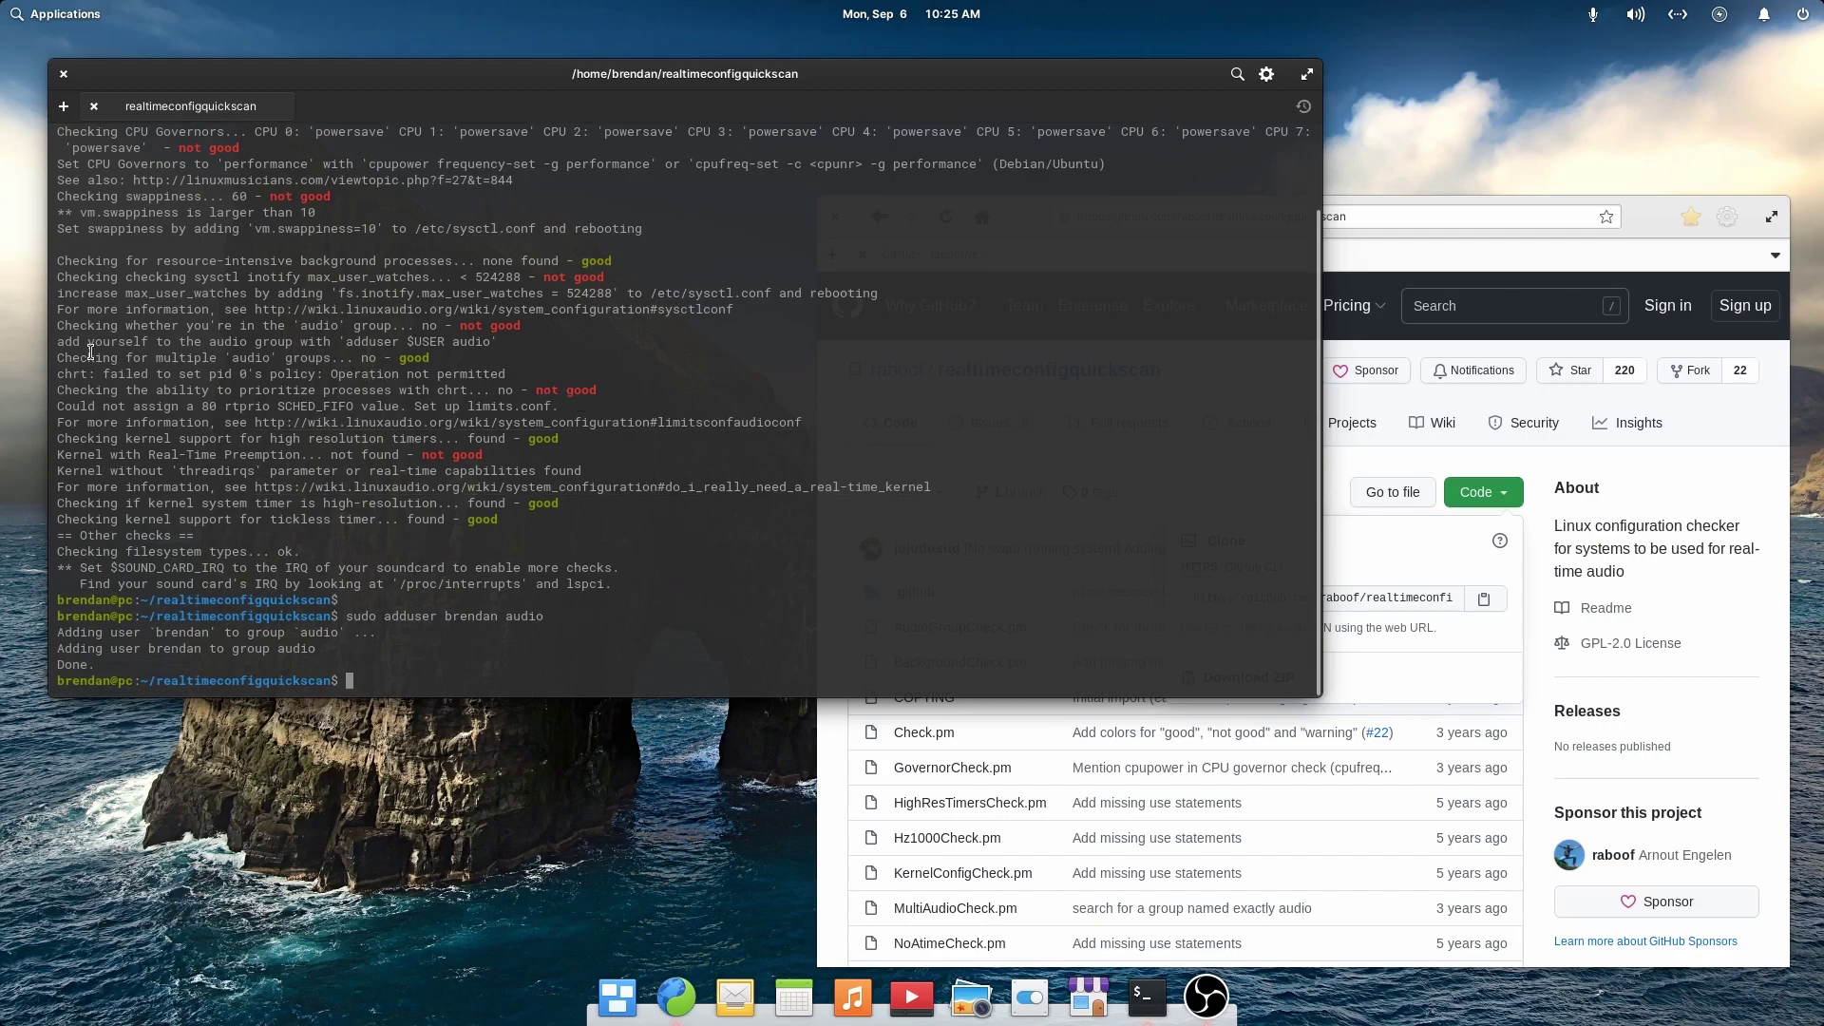
{"action": "left_click_drag", "start_coordinate": [59, 389], "coordinate": [849, 422]}
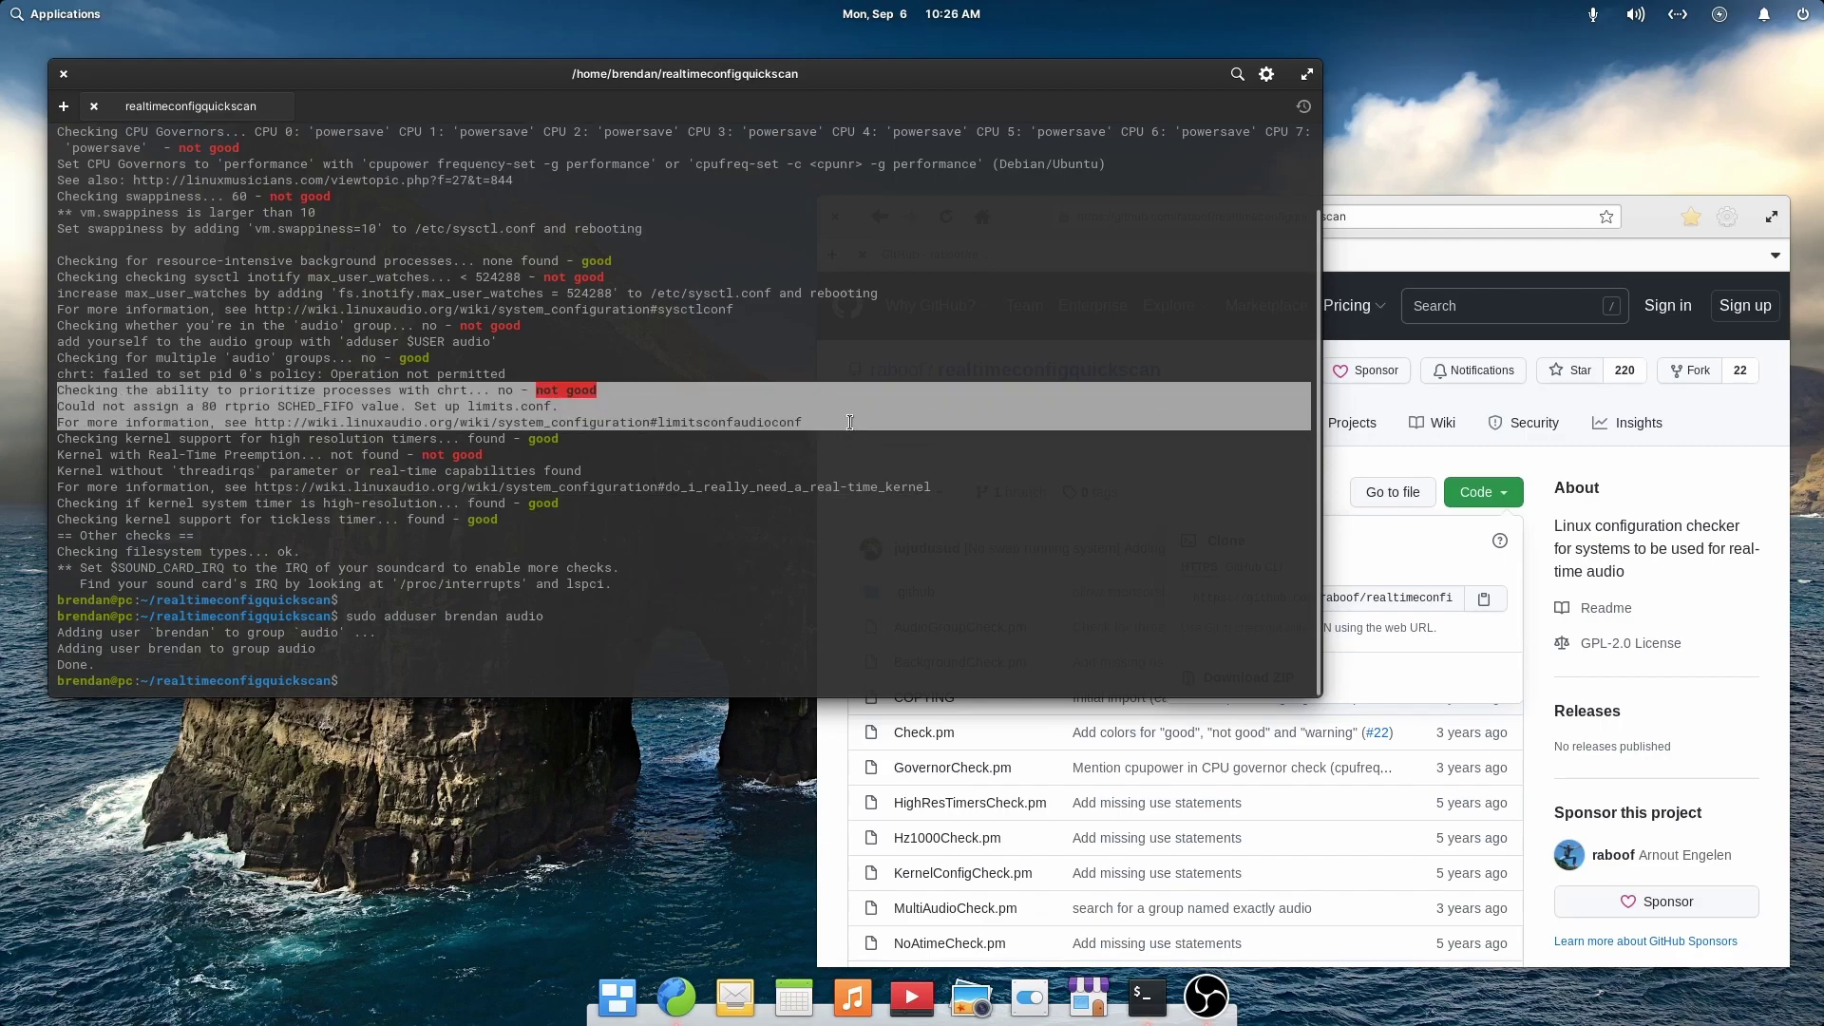
{"action": "left_click", "coordinate": [619, 667]}
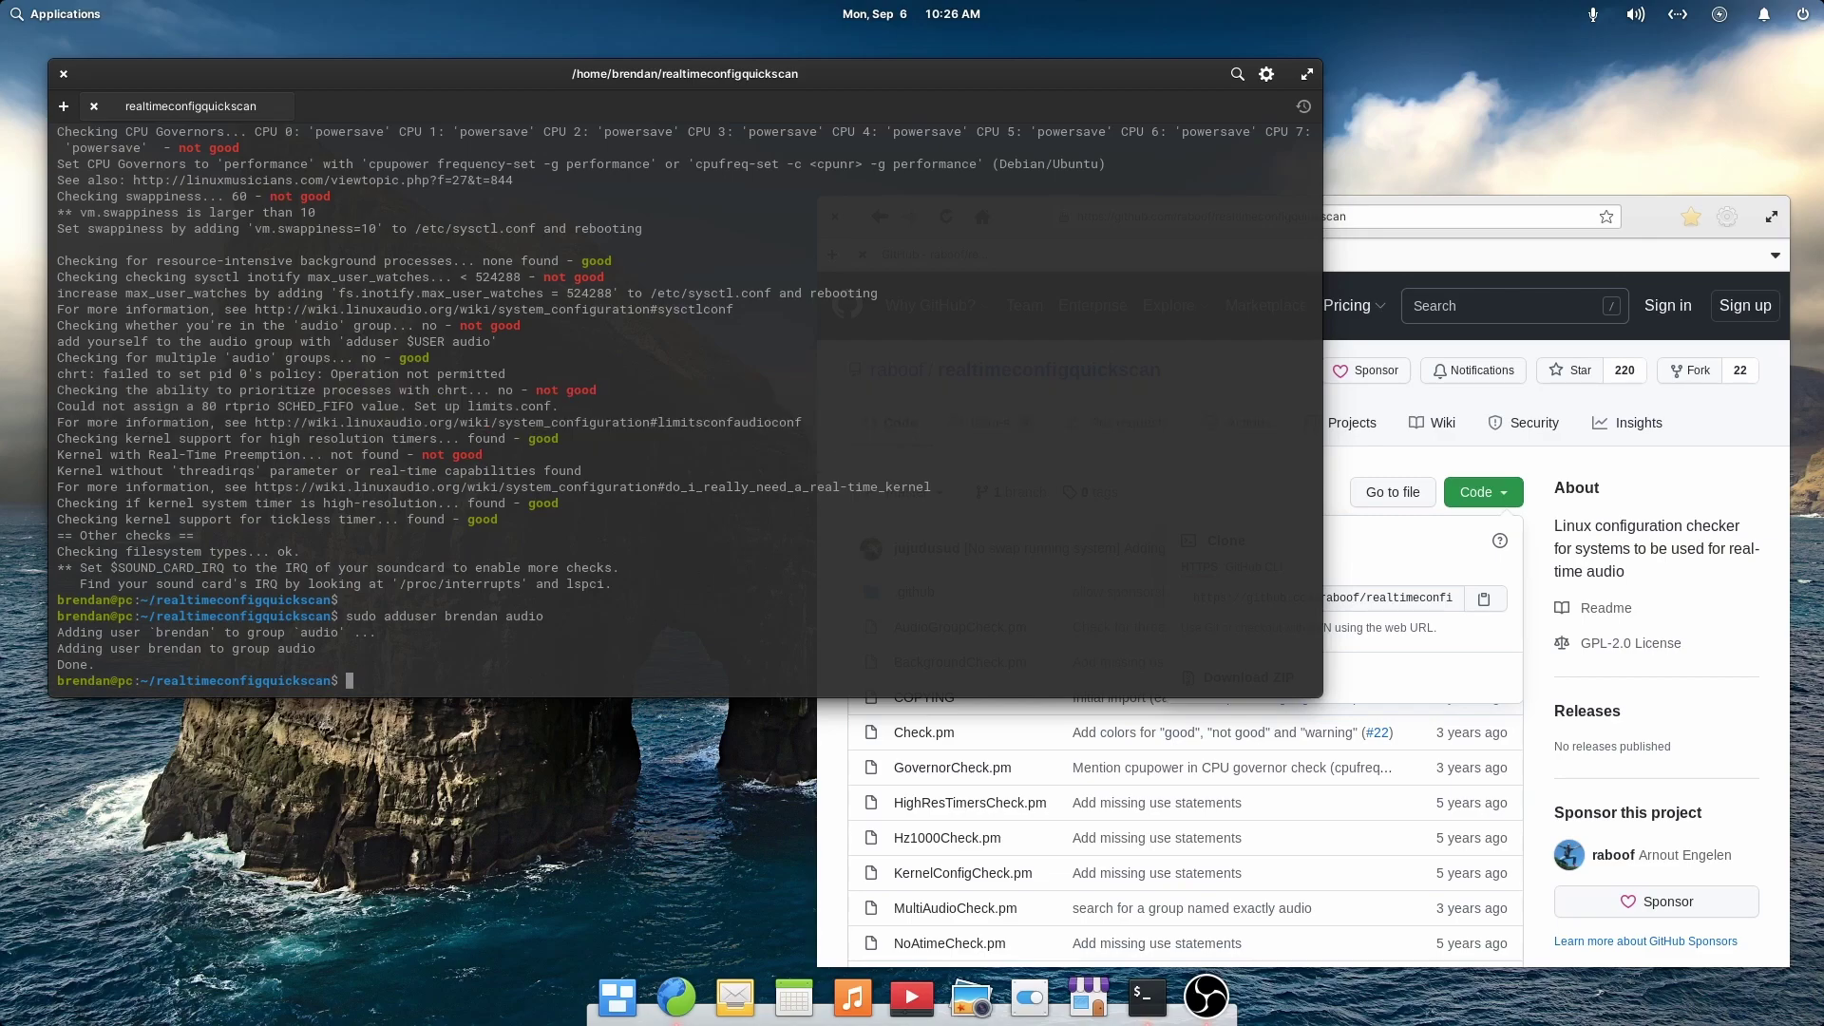
{"action": "type", "text": "sudo vim /etc/security/limits.d/audio.conf"}
{"action": "key", "text": "Return"}
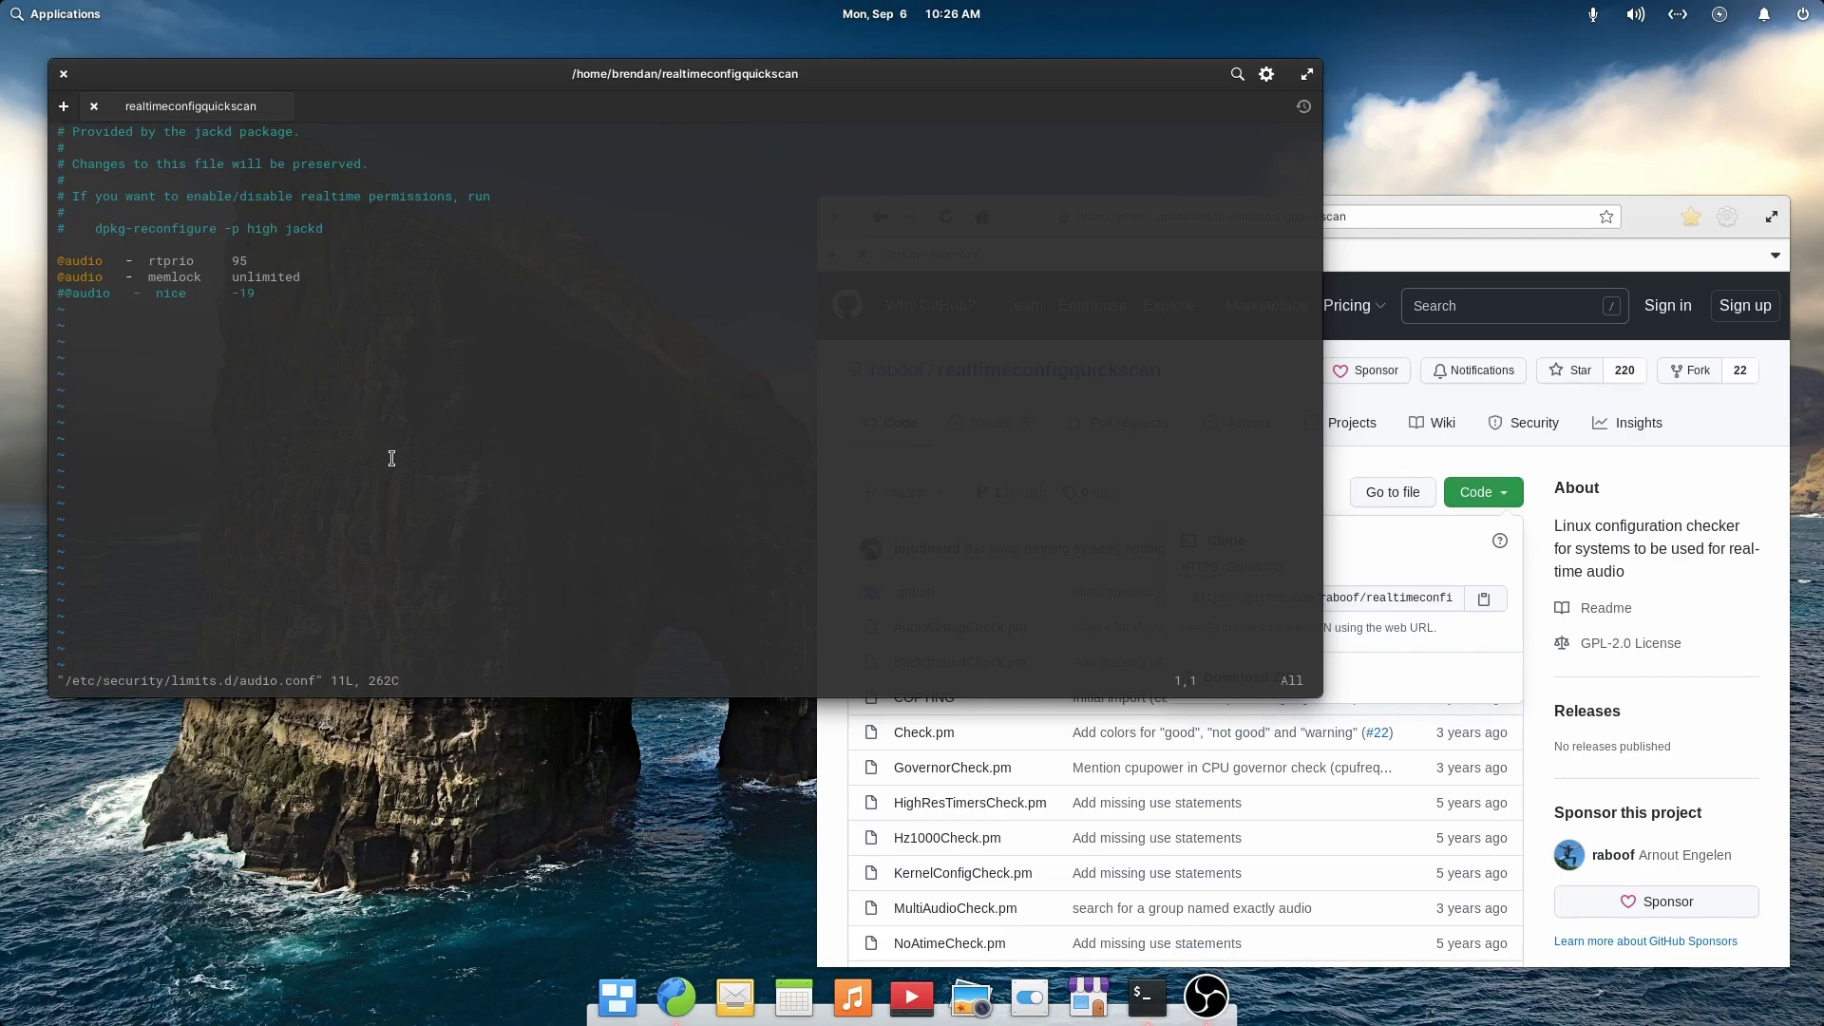
{"action": "type", "text": ":wq"}
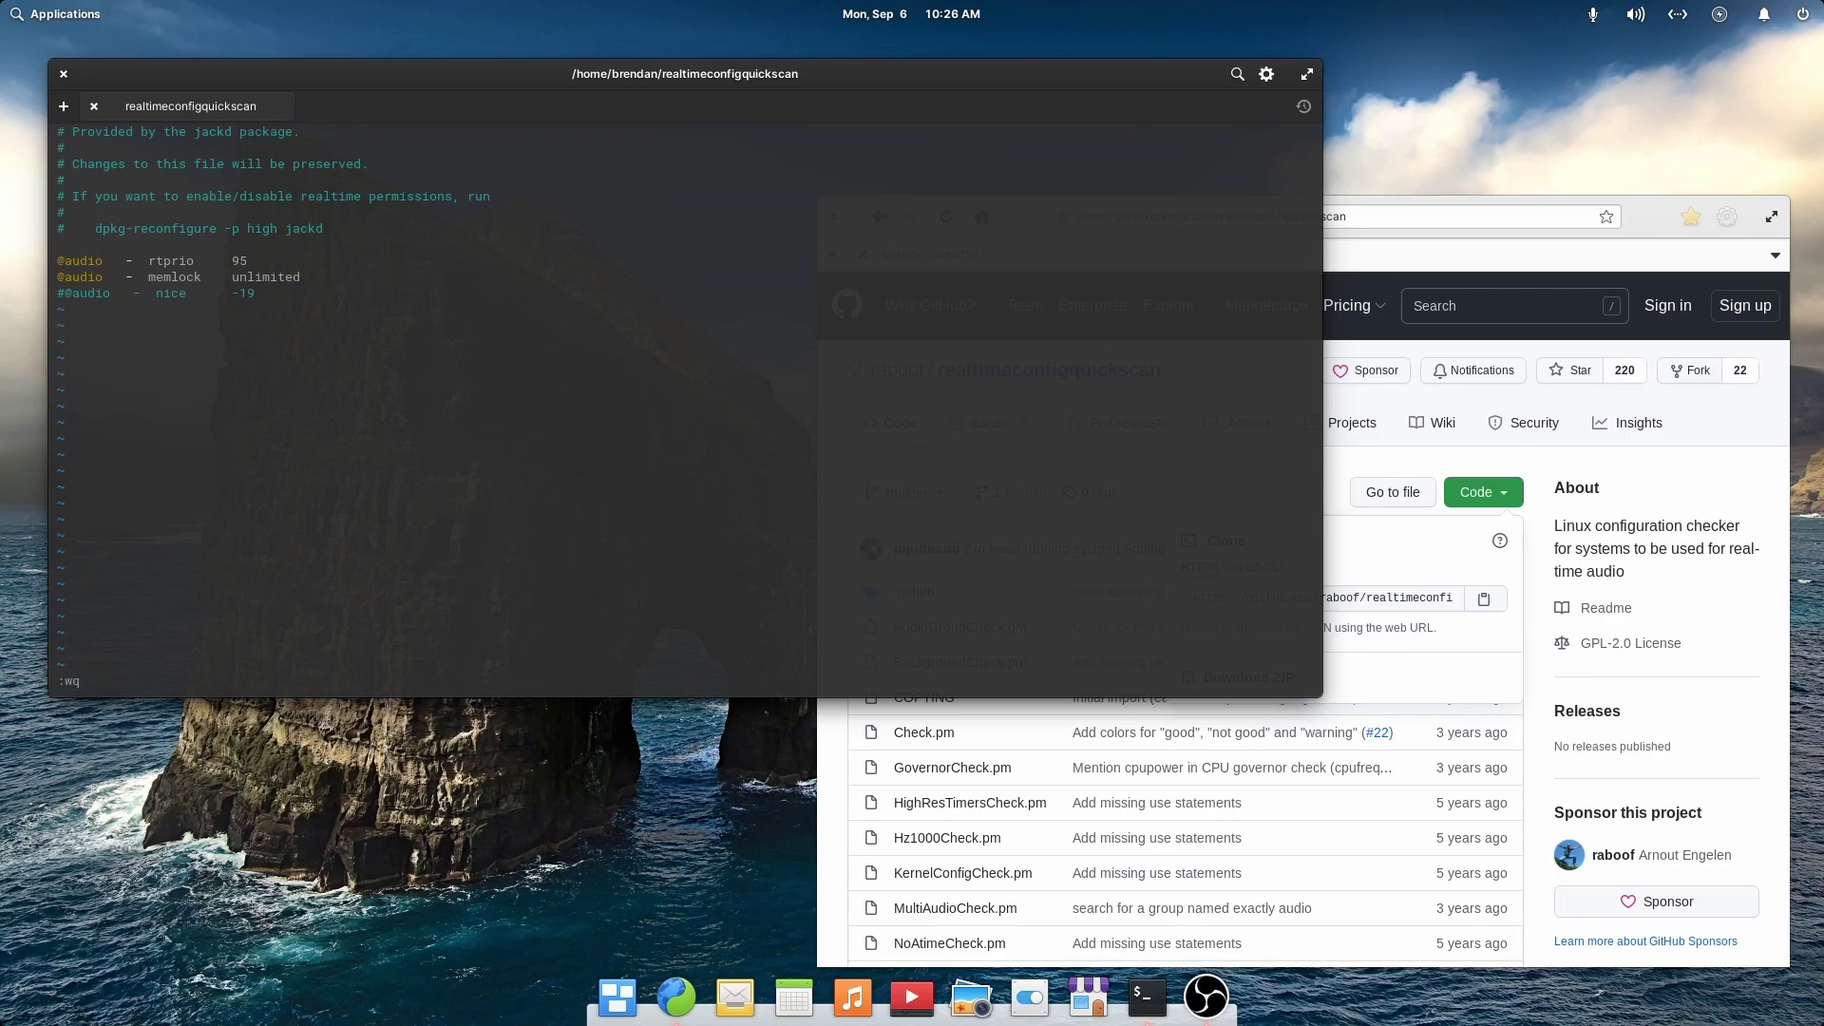
{"action": "key", "text": "Return"}
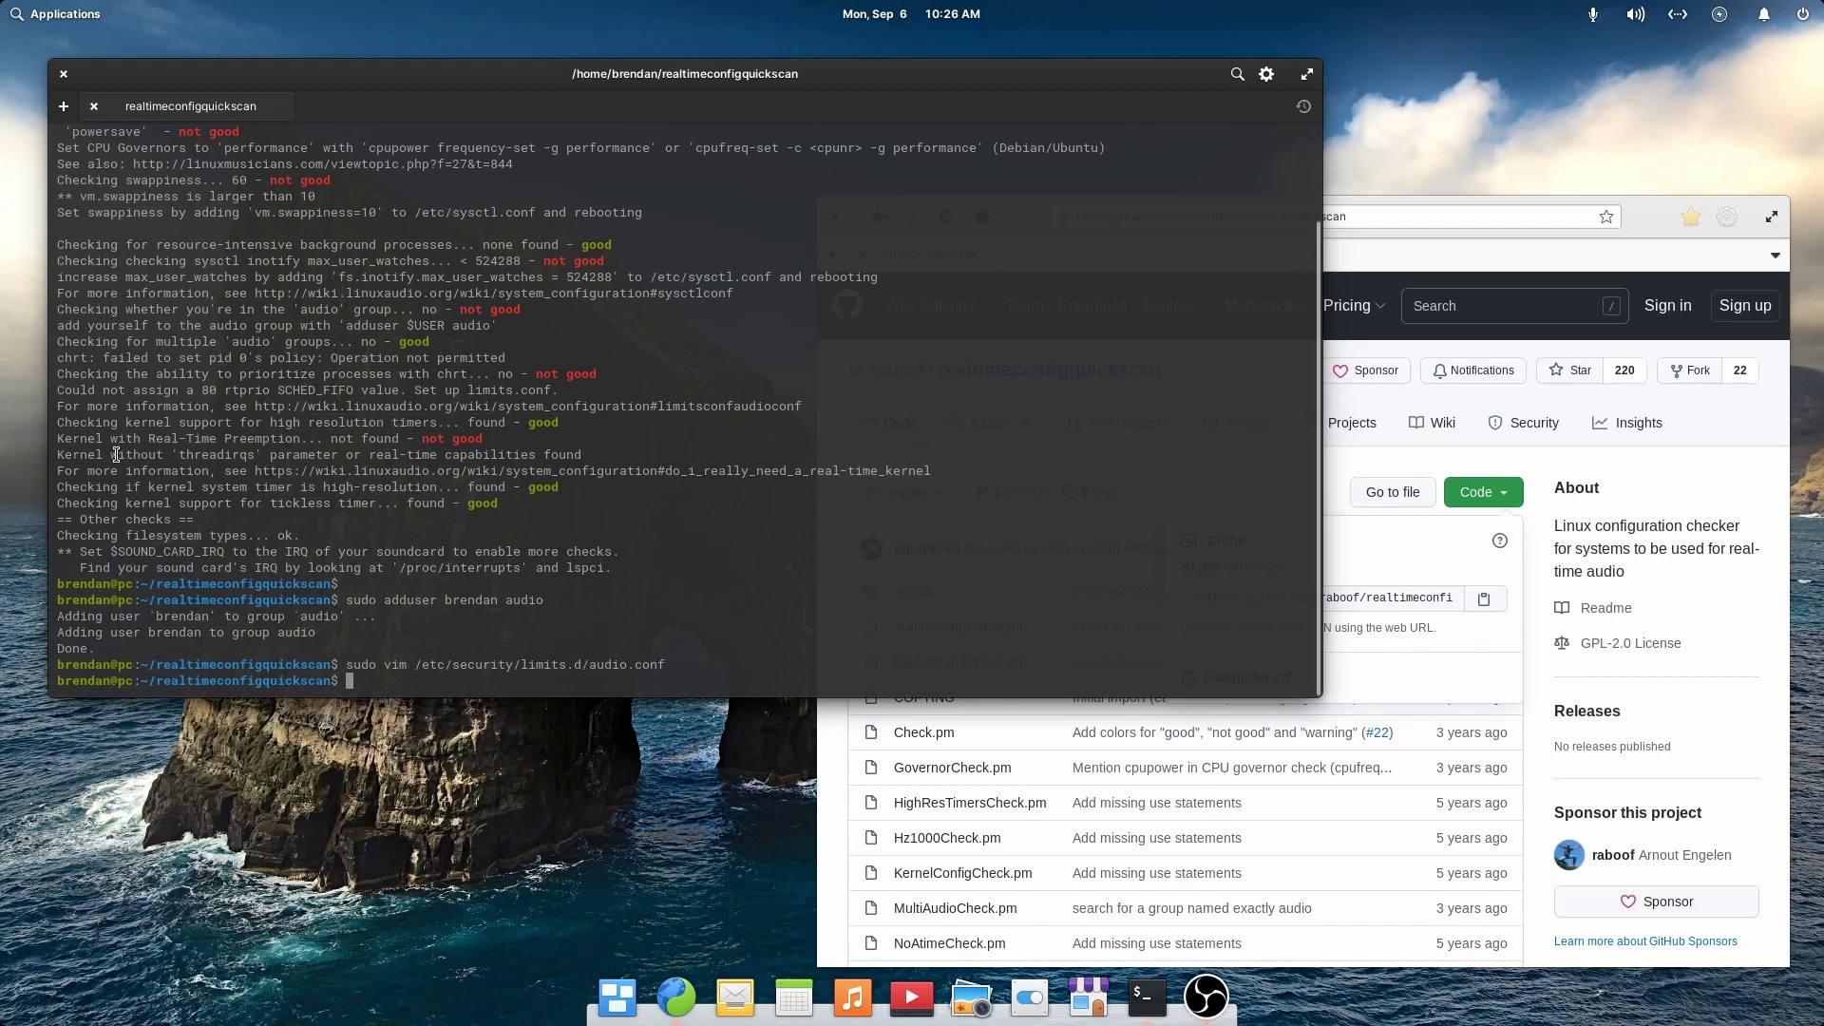
Check the running kernel version with uname -a
{"action": "left_click_drag", "start_coordinate": [61, 441], "coordinate": [1007, 464]}
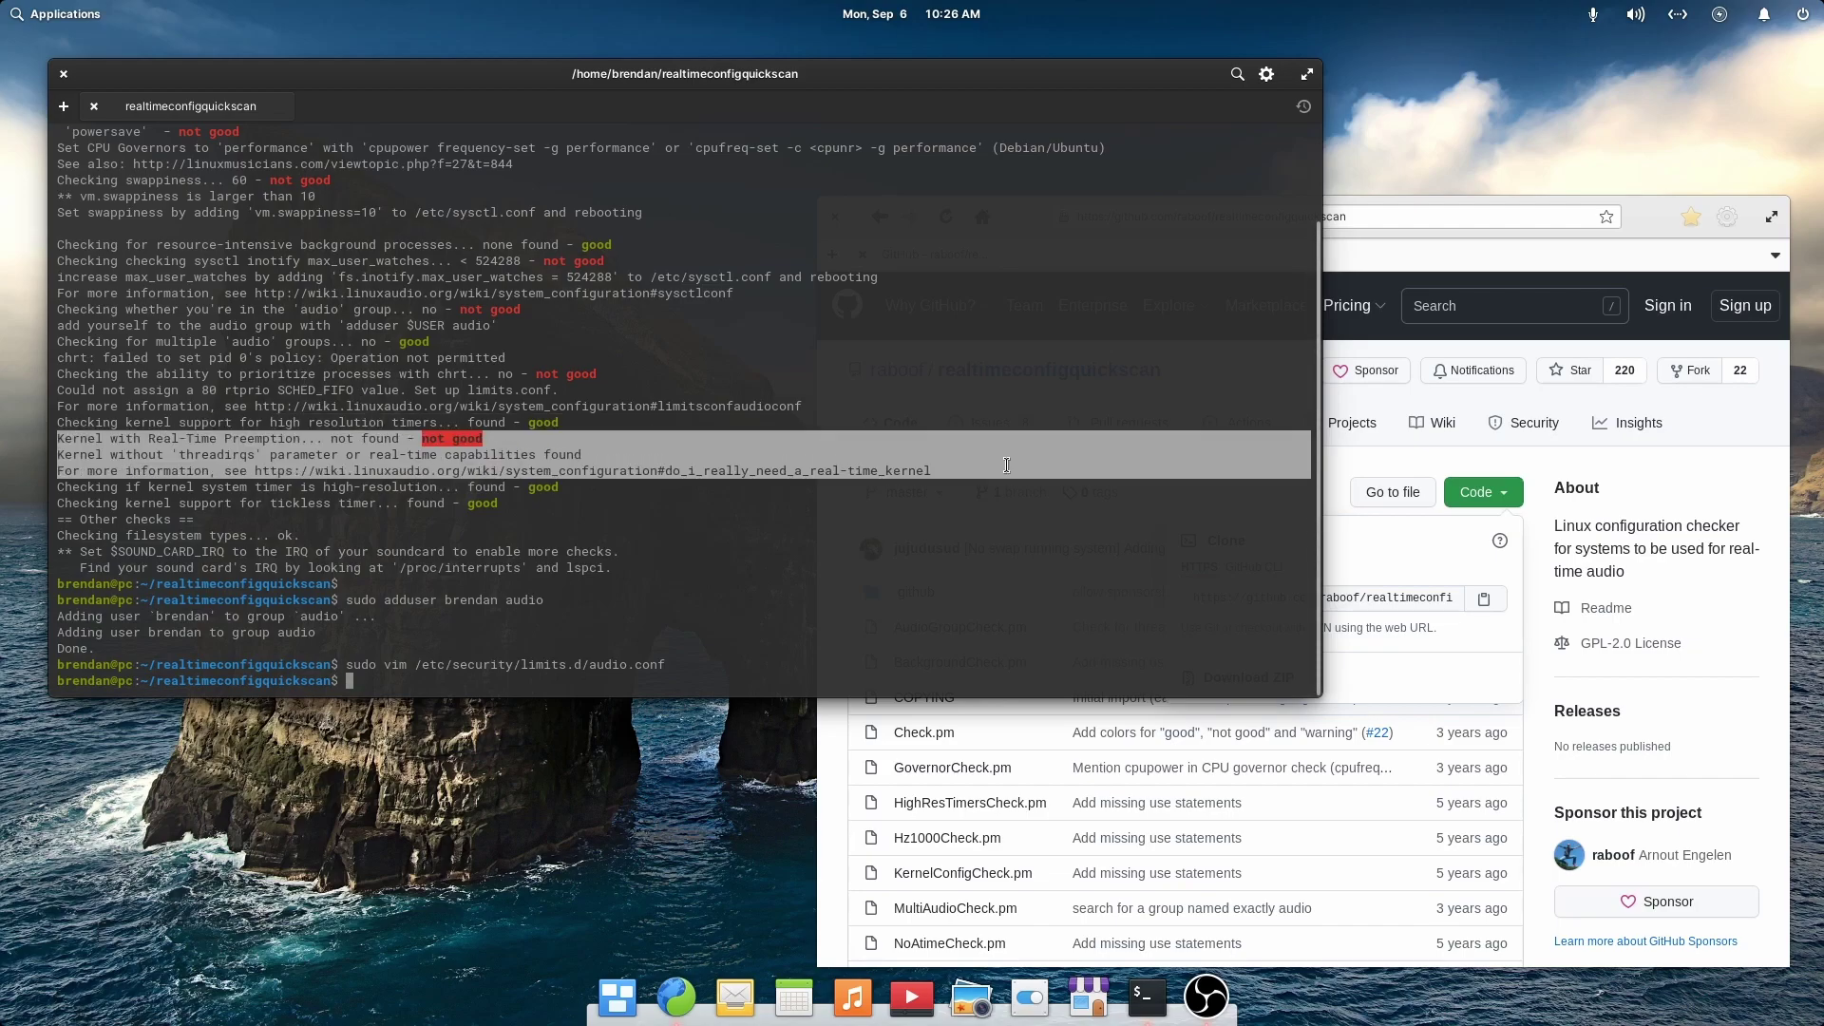
{"action": "left_click", "coordinate": [921, 625]}
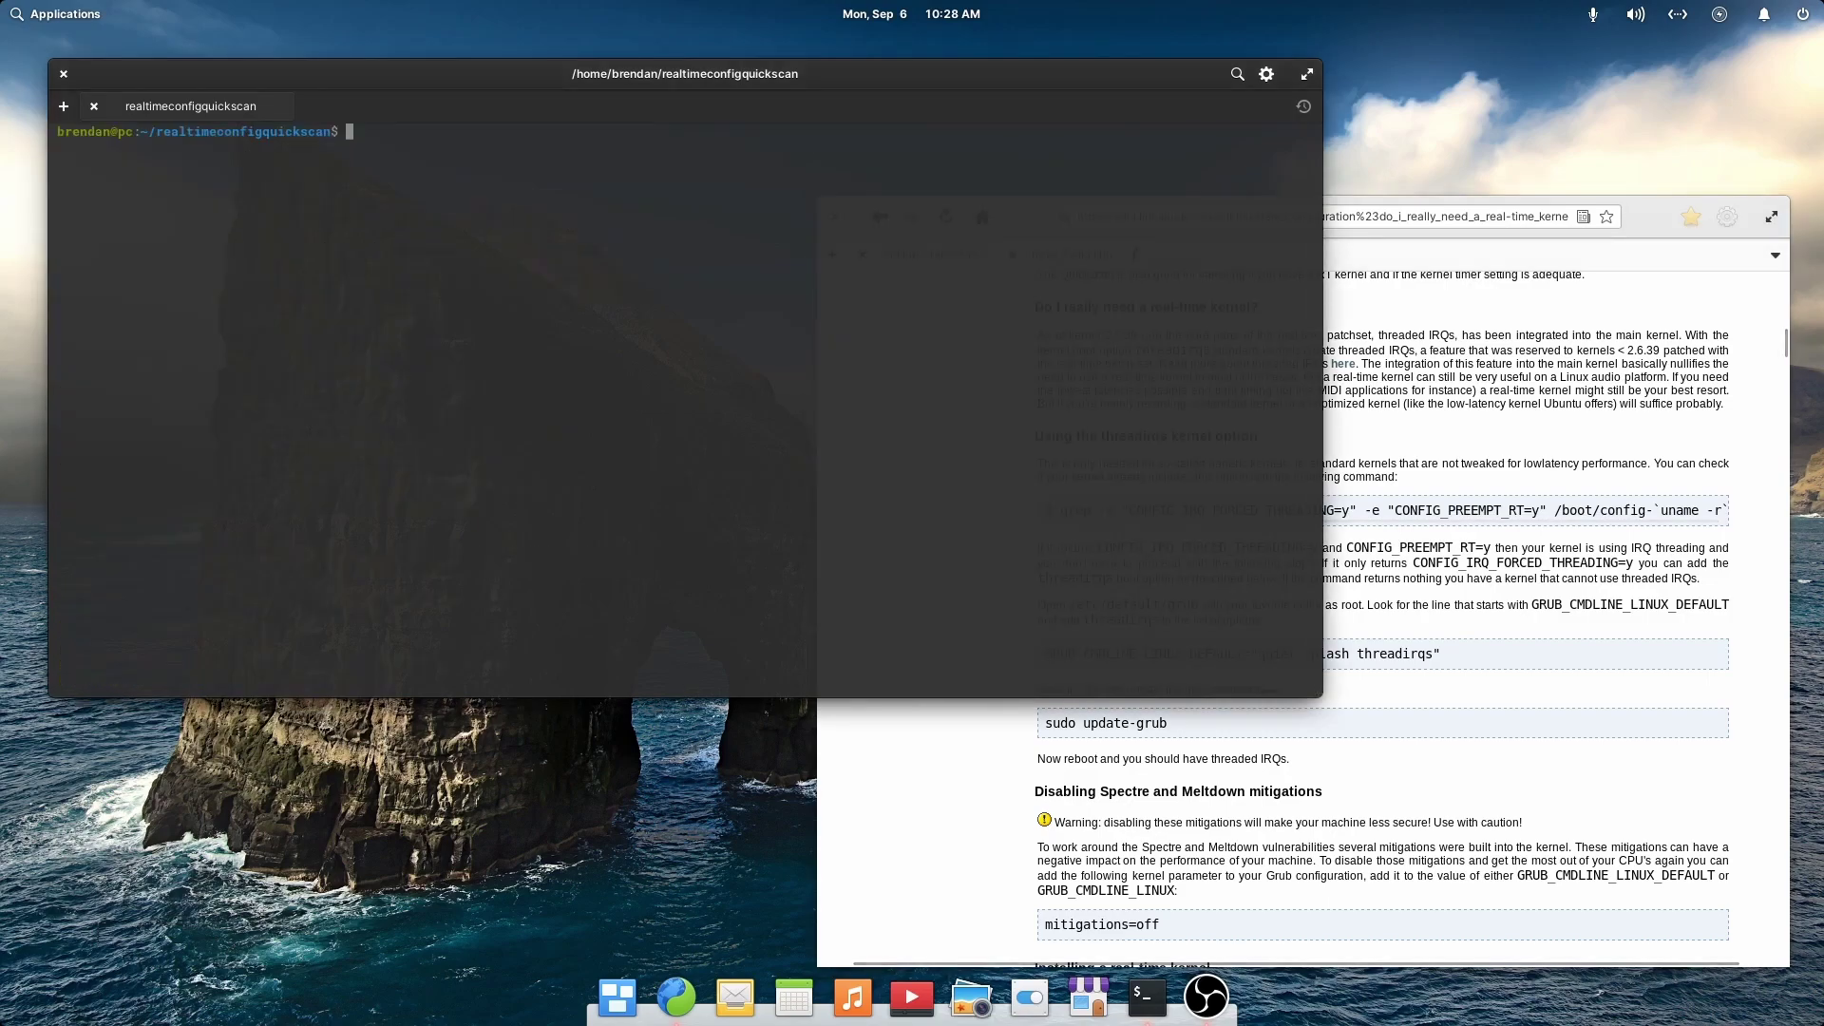
{"action": "type", "text": "uname -a"}
{"action": "key", "text": "Return"}
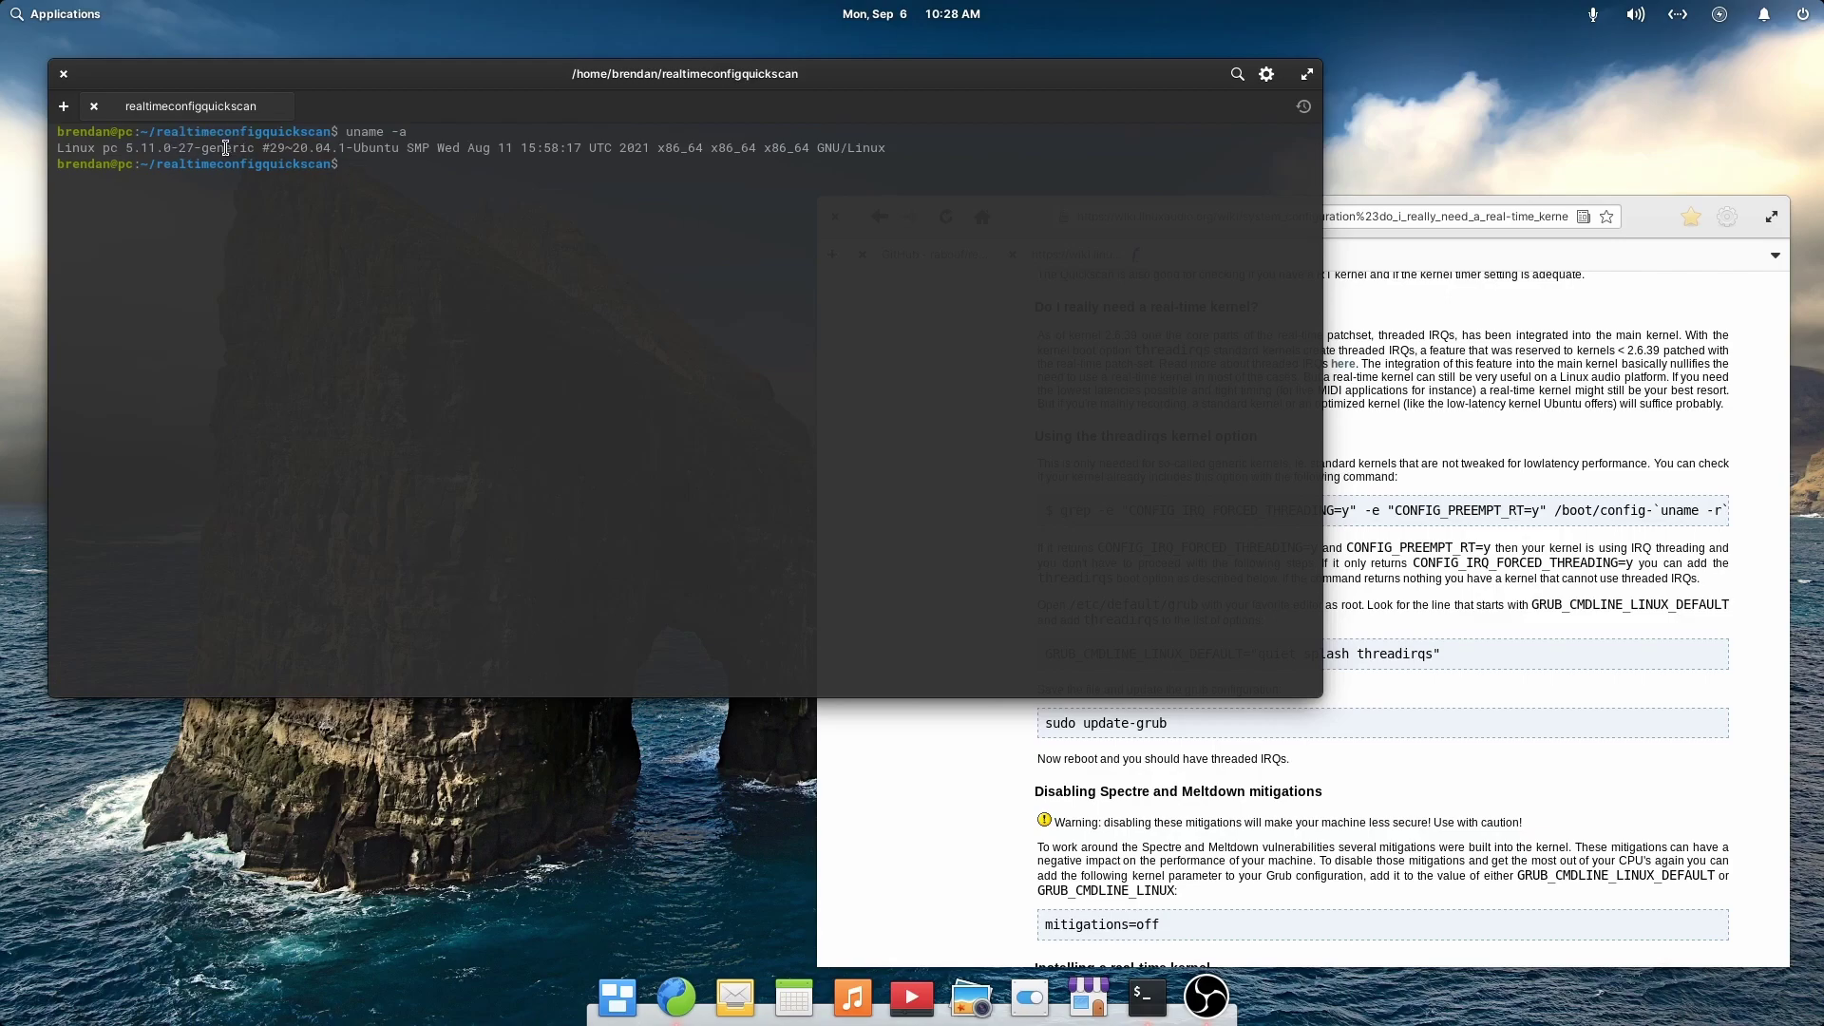
Run the wiki's grep check on the boot config, confirming CONFIG_IRQ_FORCED_THREADING=y
{"action": "left_click", "coordinate": [1429, 481]}
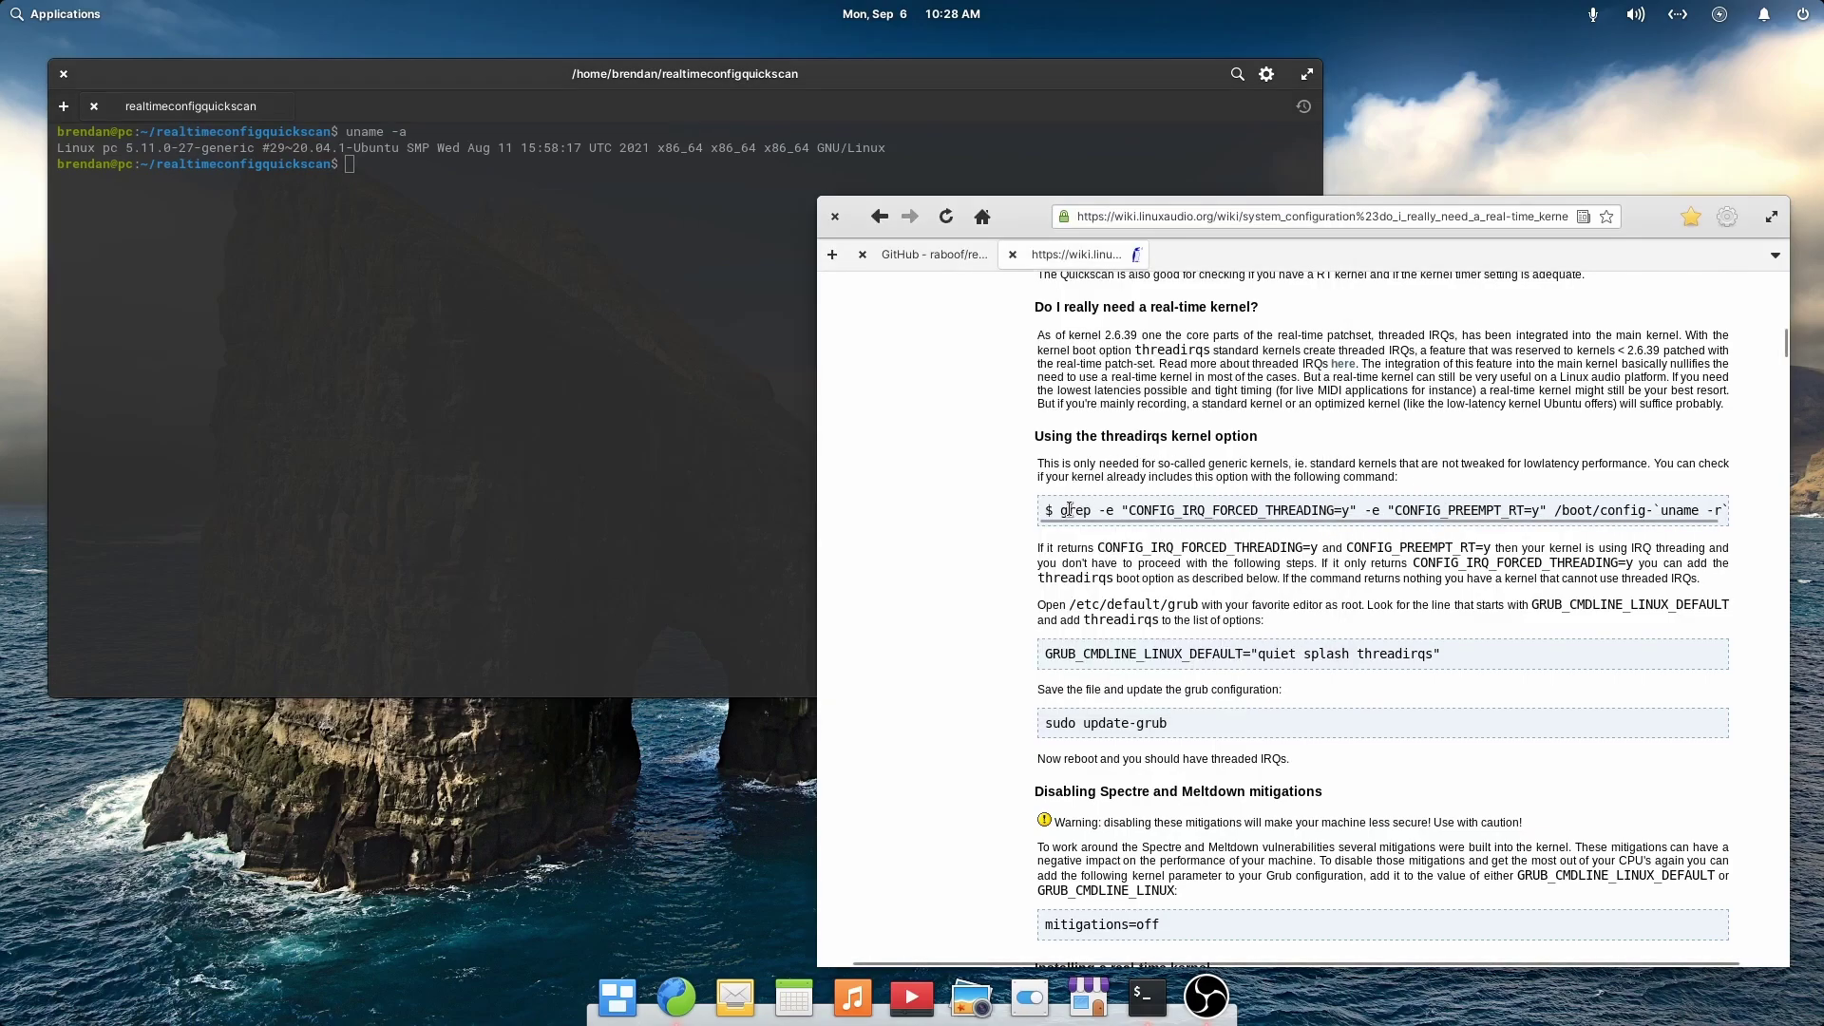
{"action": "left_click_drag", "start_coordinate": [1063, 510], "coordinate": [1736, 513]}
{"action": "key", "text": "ctrl+c"}
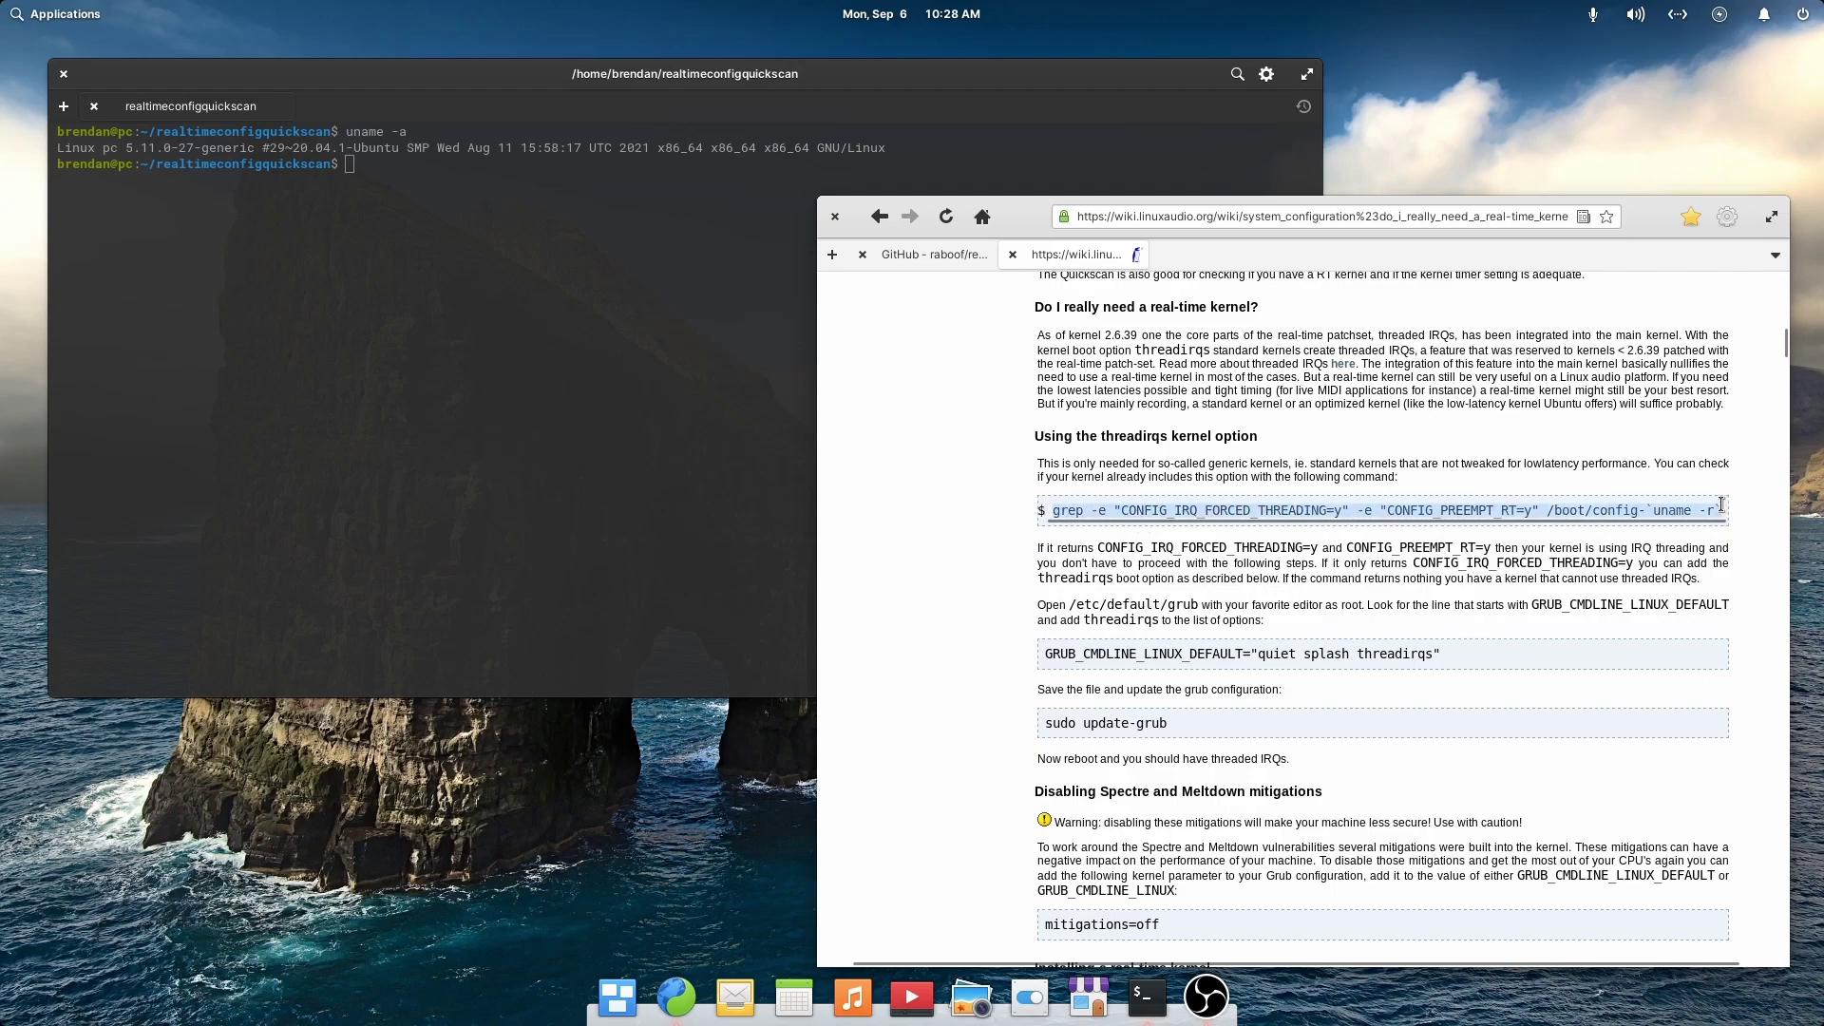
{"action": "left_click", "coordinate": [505, 334]}
{"action": "key", "text": "Return"}
{"action": "key", "text": "ctrl+shift+v"}
{"action": "key", "text": "Return"}
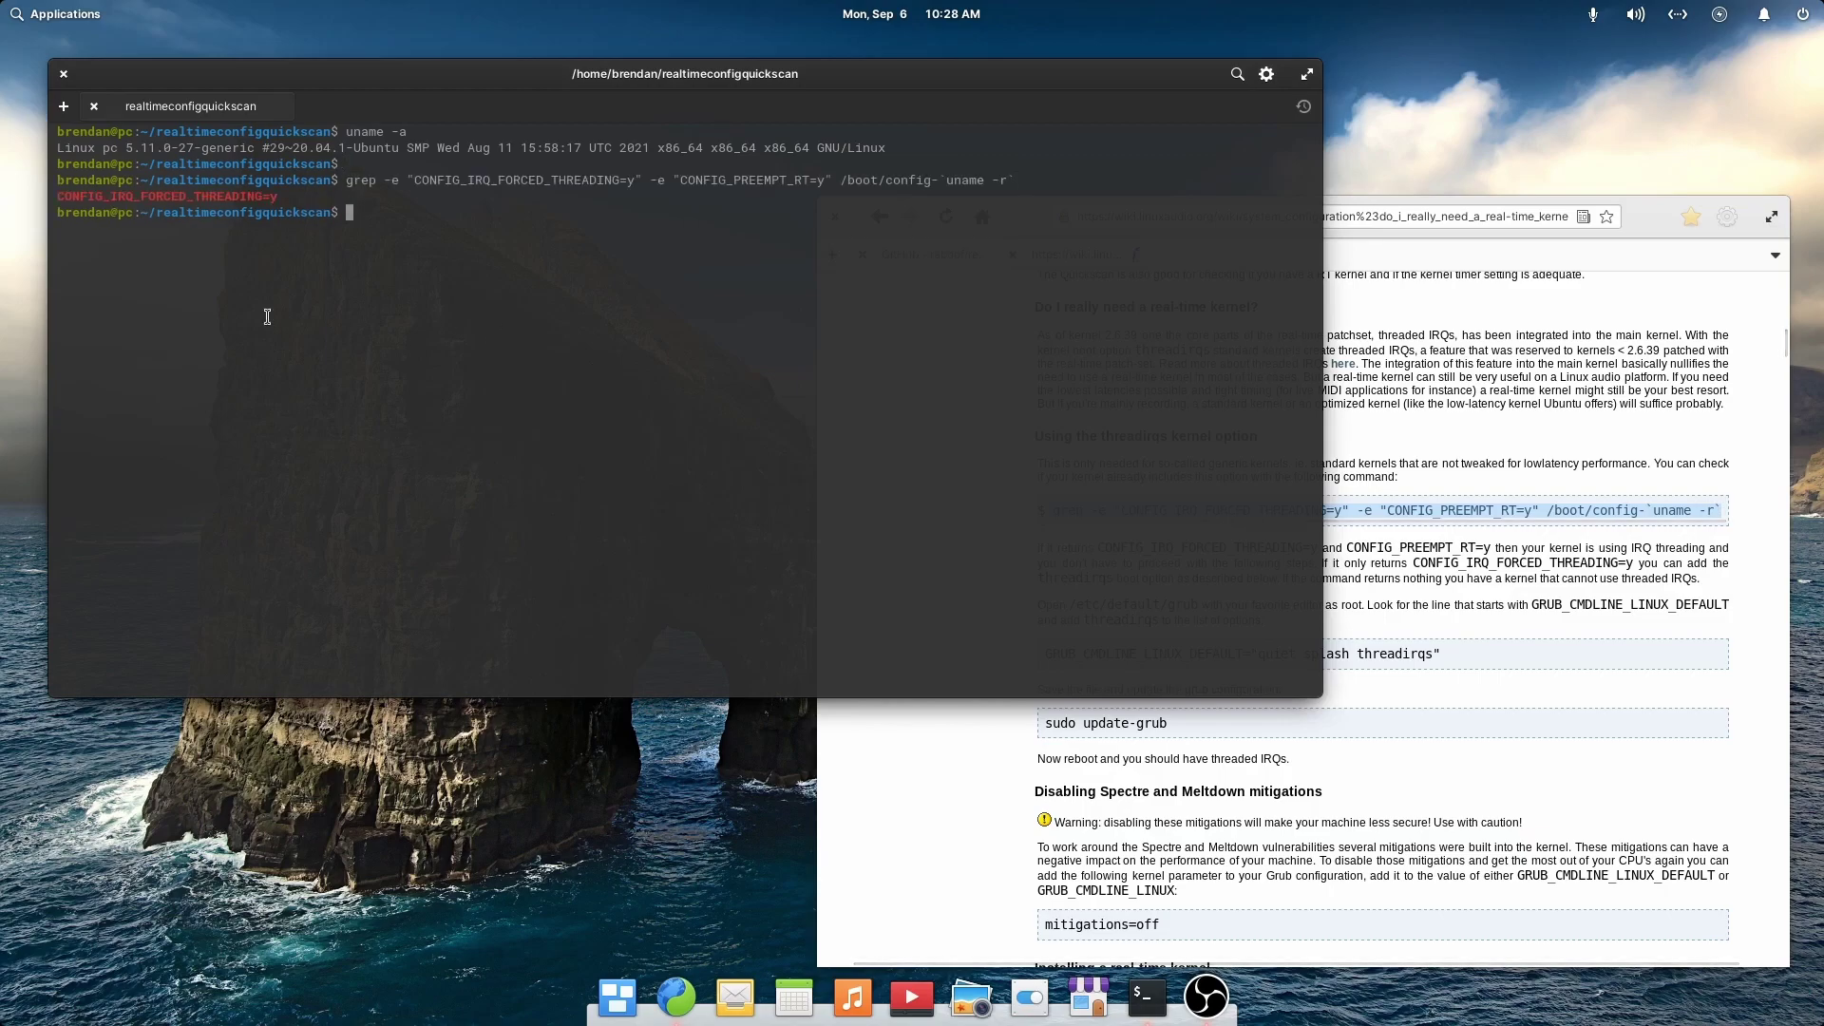
{"action": "left_click", "coordinate": [1361, 624]}
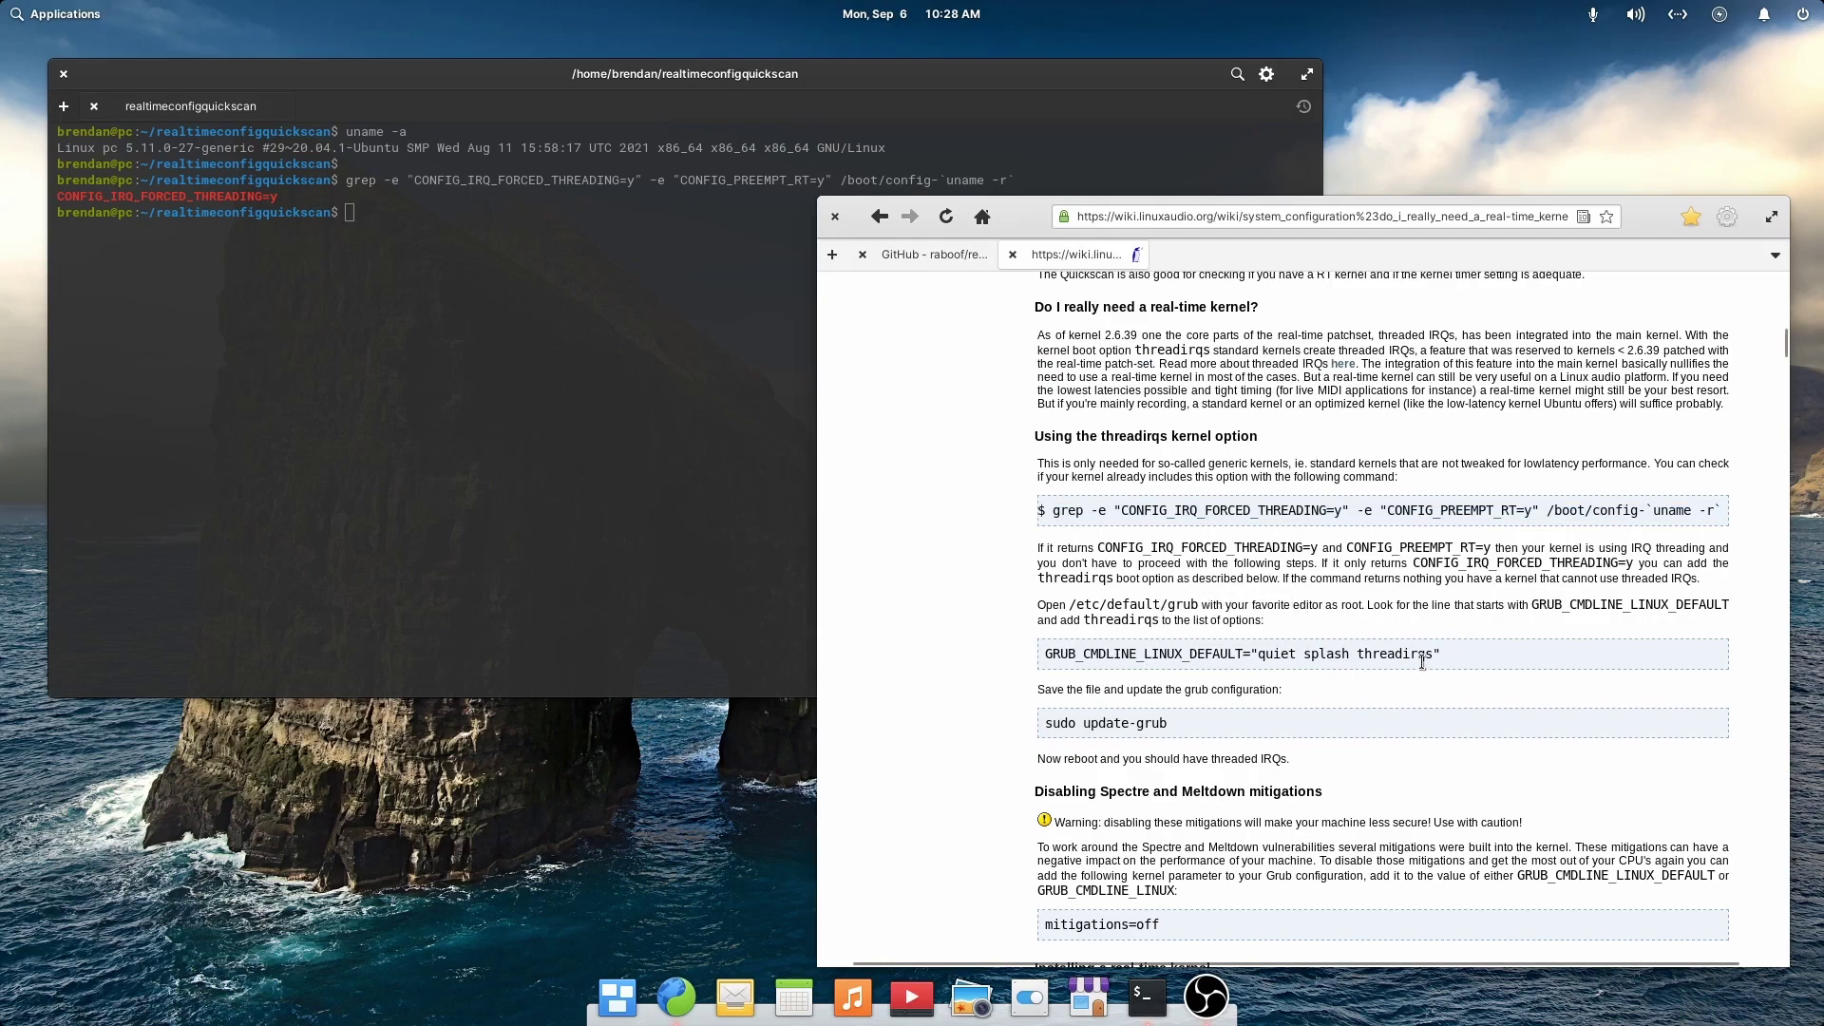
Append 'threadirqs mitigations=off' to GRUB_CMDLINE_LINUX_DEFAULT in /etc/default/grub and save it
{"action": "left_click", "coordinate": [391, 322]}
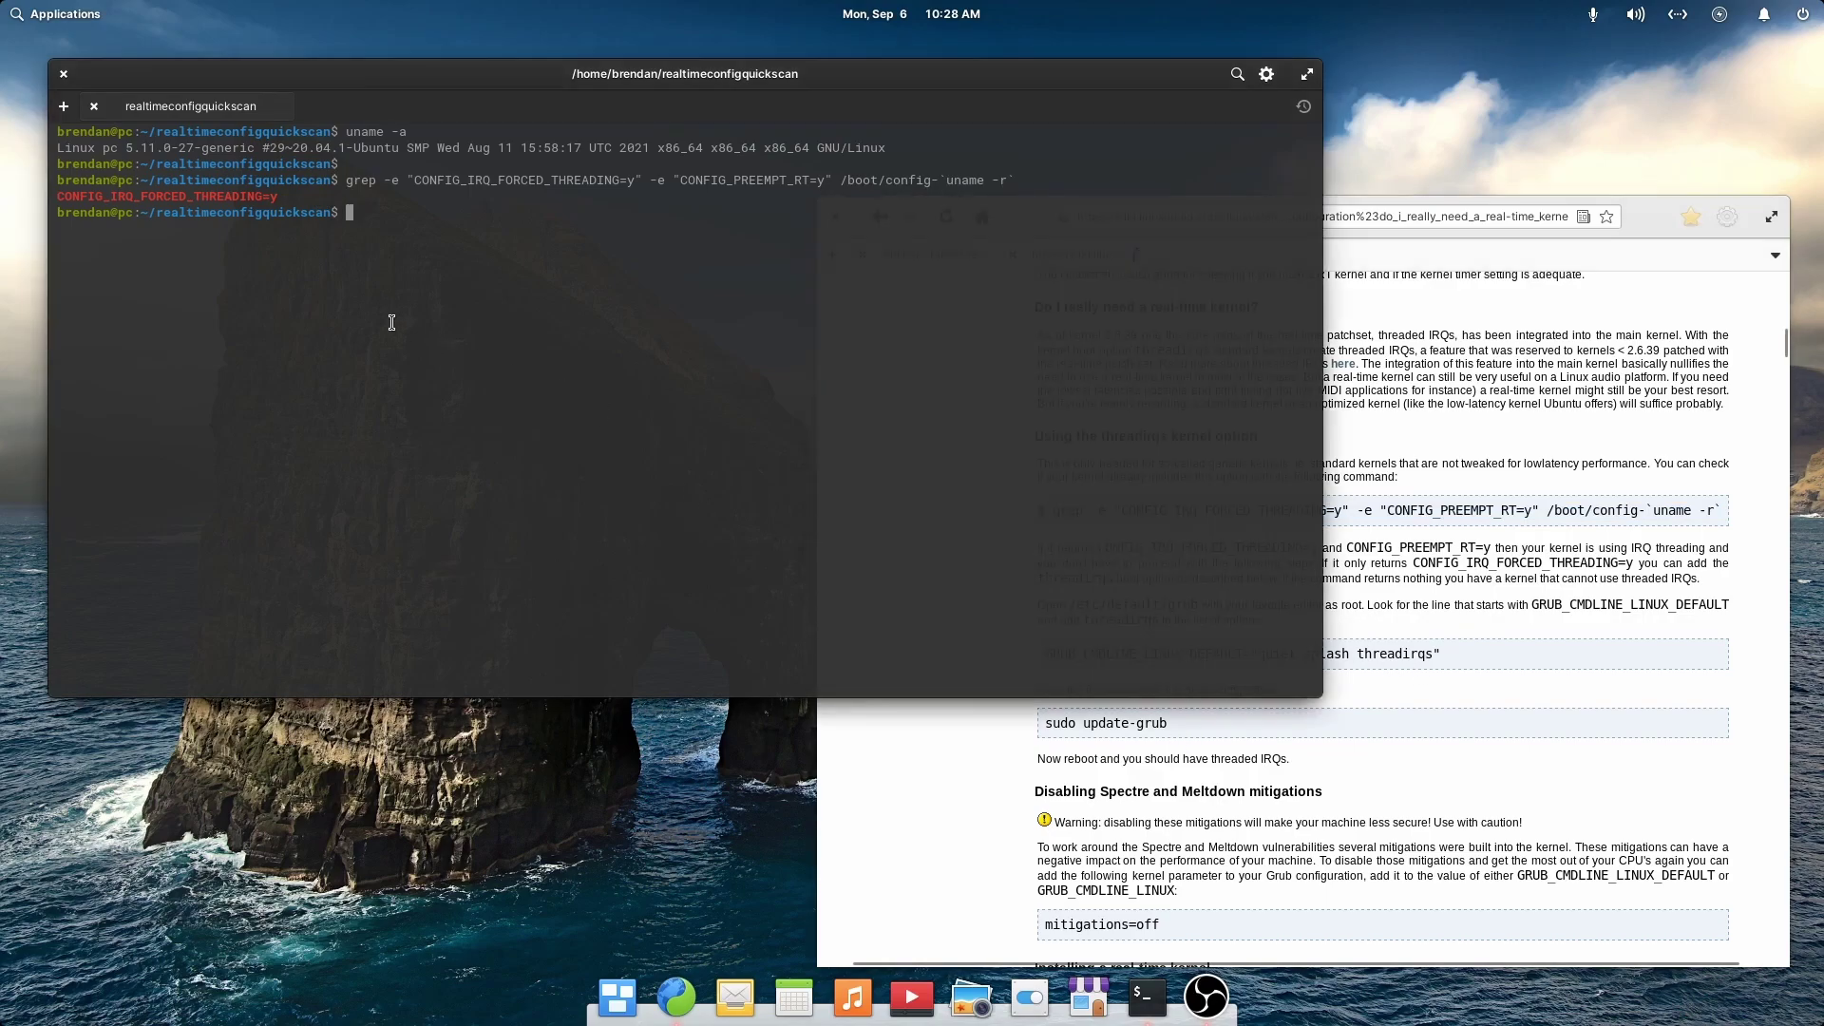
{"action": "type", "text": "sudo vim /"}
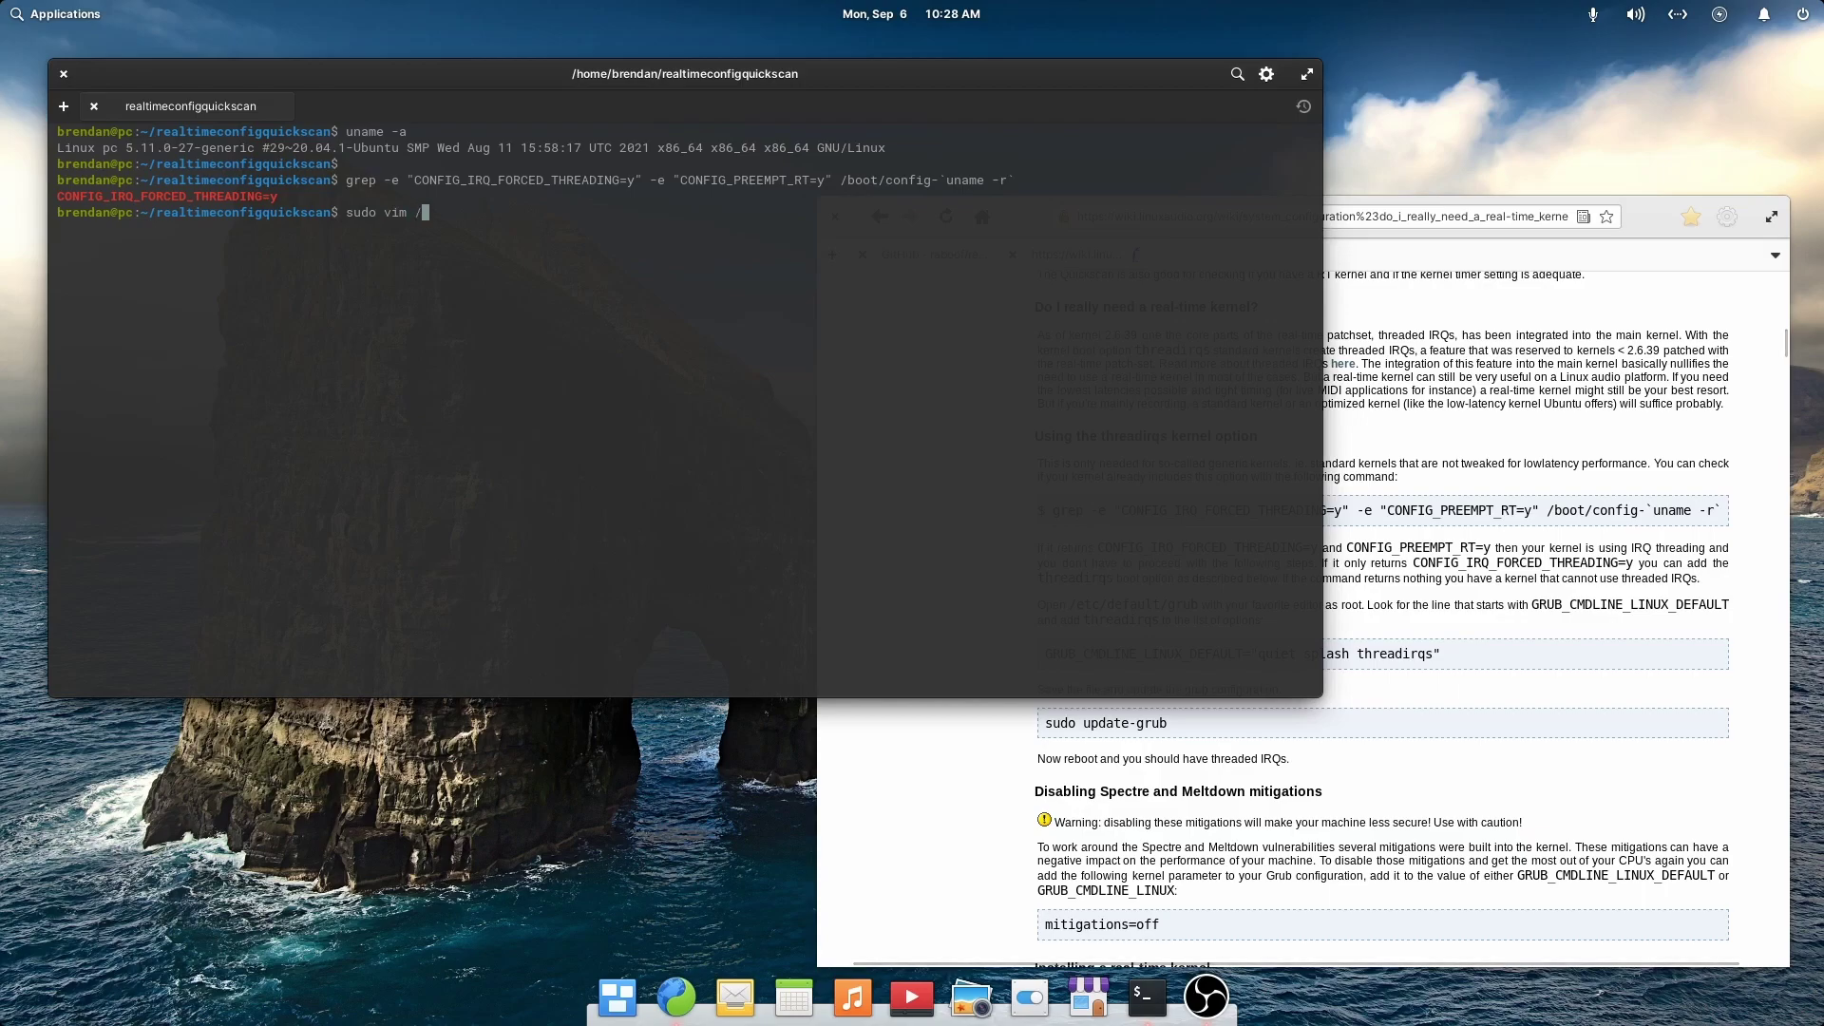
{"action": "type", "text": "etc/default/"}
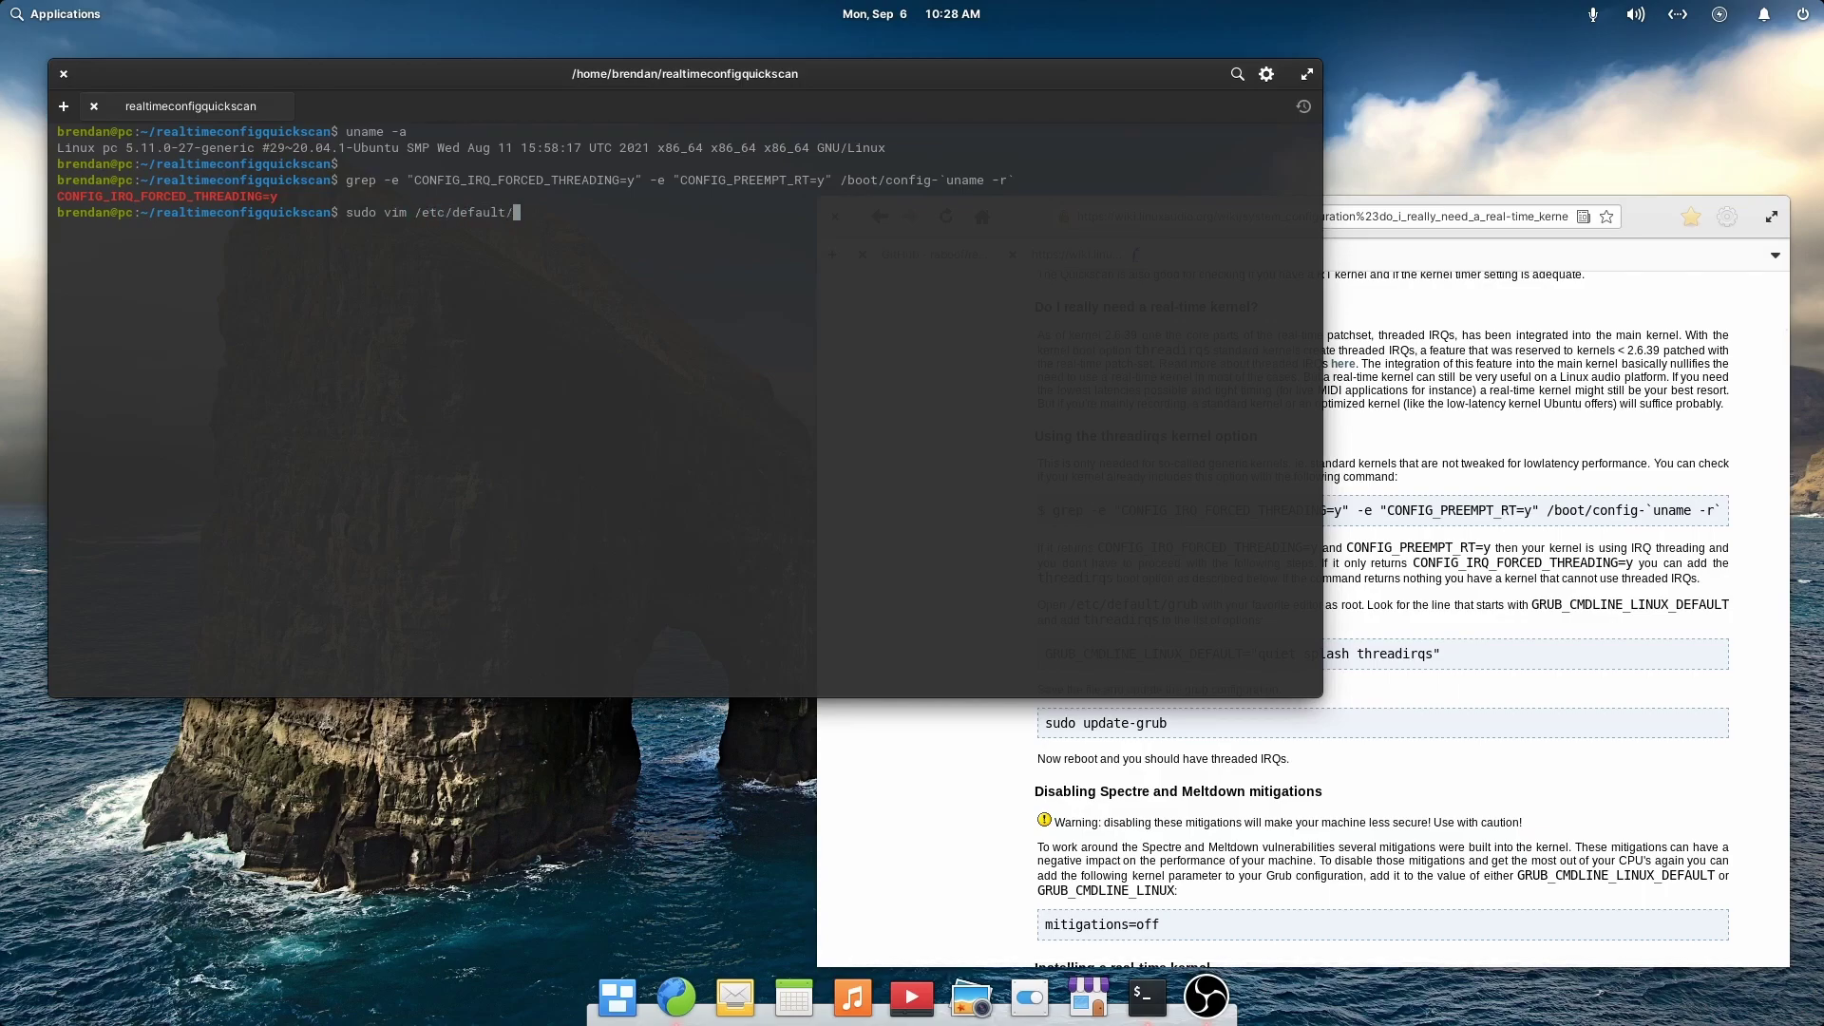
{"action": "type", "text": "grub"}
{"action": "key", "text": "Return"}
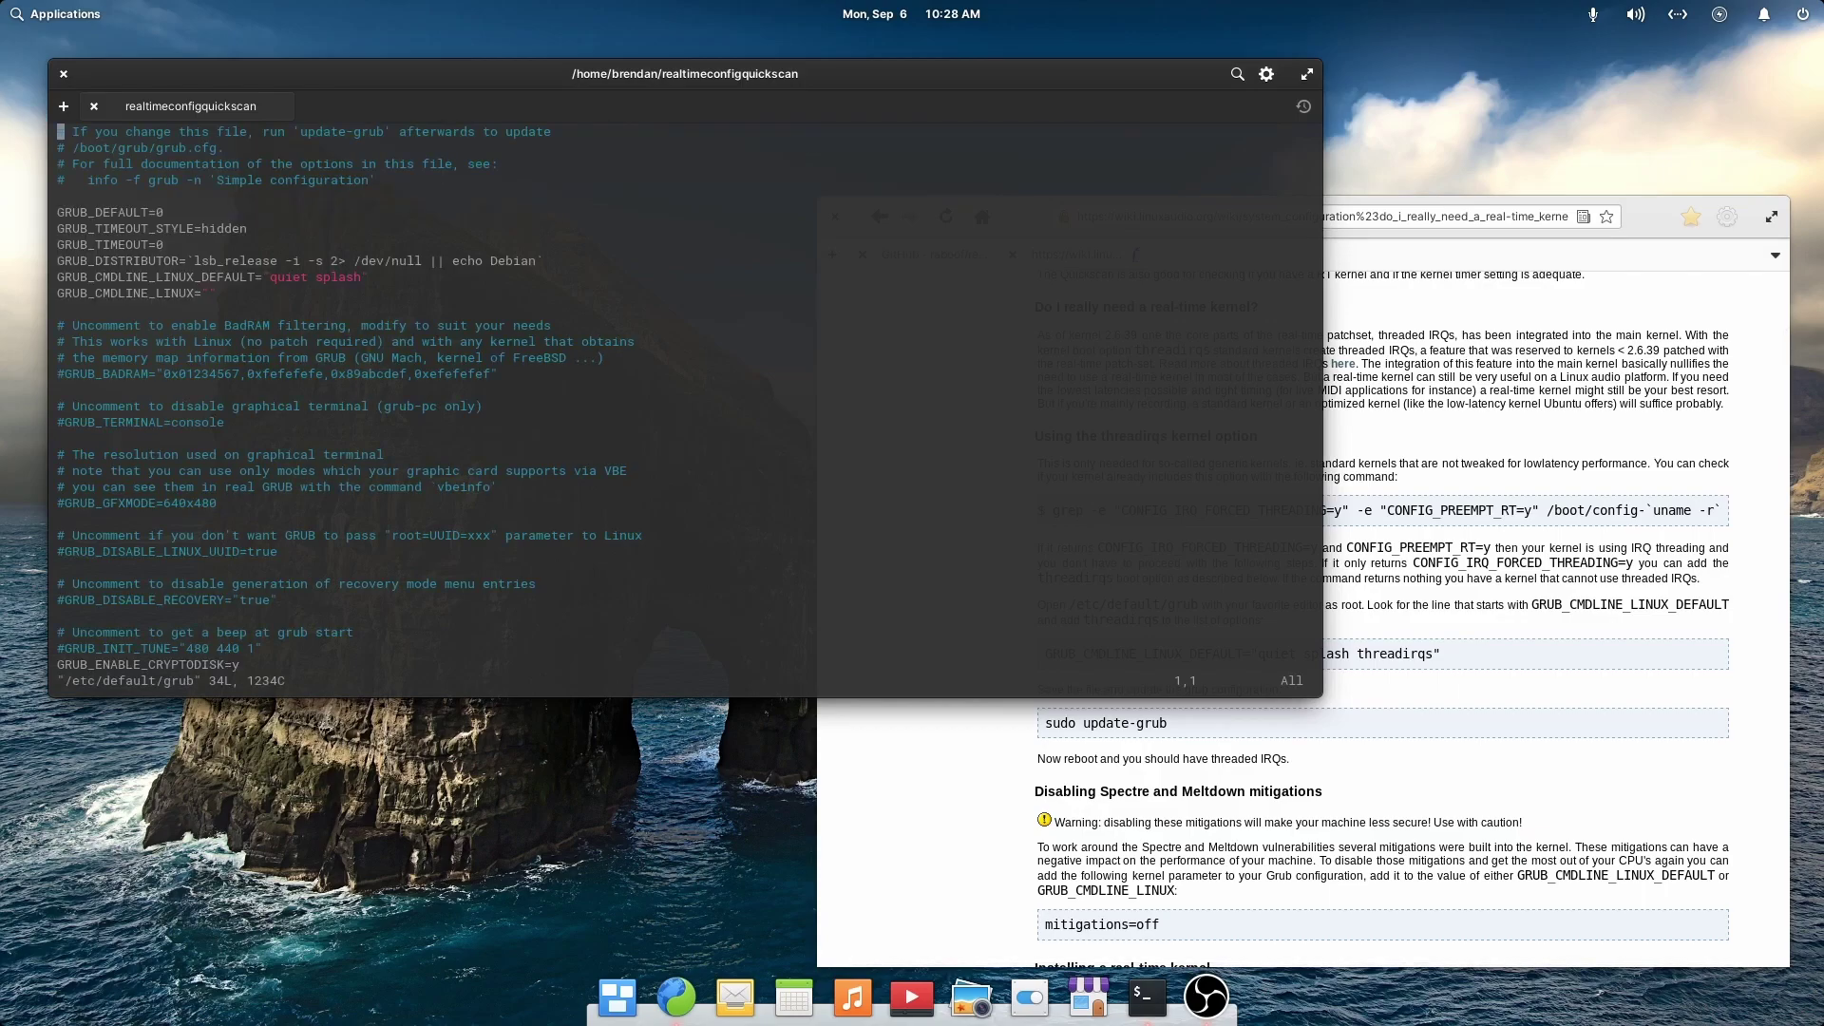
{"action": "key", "text": "Down"}
{"action": "key", "text": "Down"}
{"action": "key", "text": "Down"}
{"action": "key", "text": "Down"}
{"action": "key", "text": "Down"}
{"action": "key", "text": "Down"}
{"action": "key", "text": "Down"}
{"action": "key", "text": "Down"}
{"action": "key", "text": "shift+a"}
{"action": "type", "text": "threadir"}
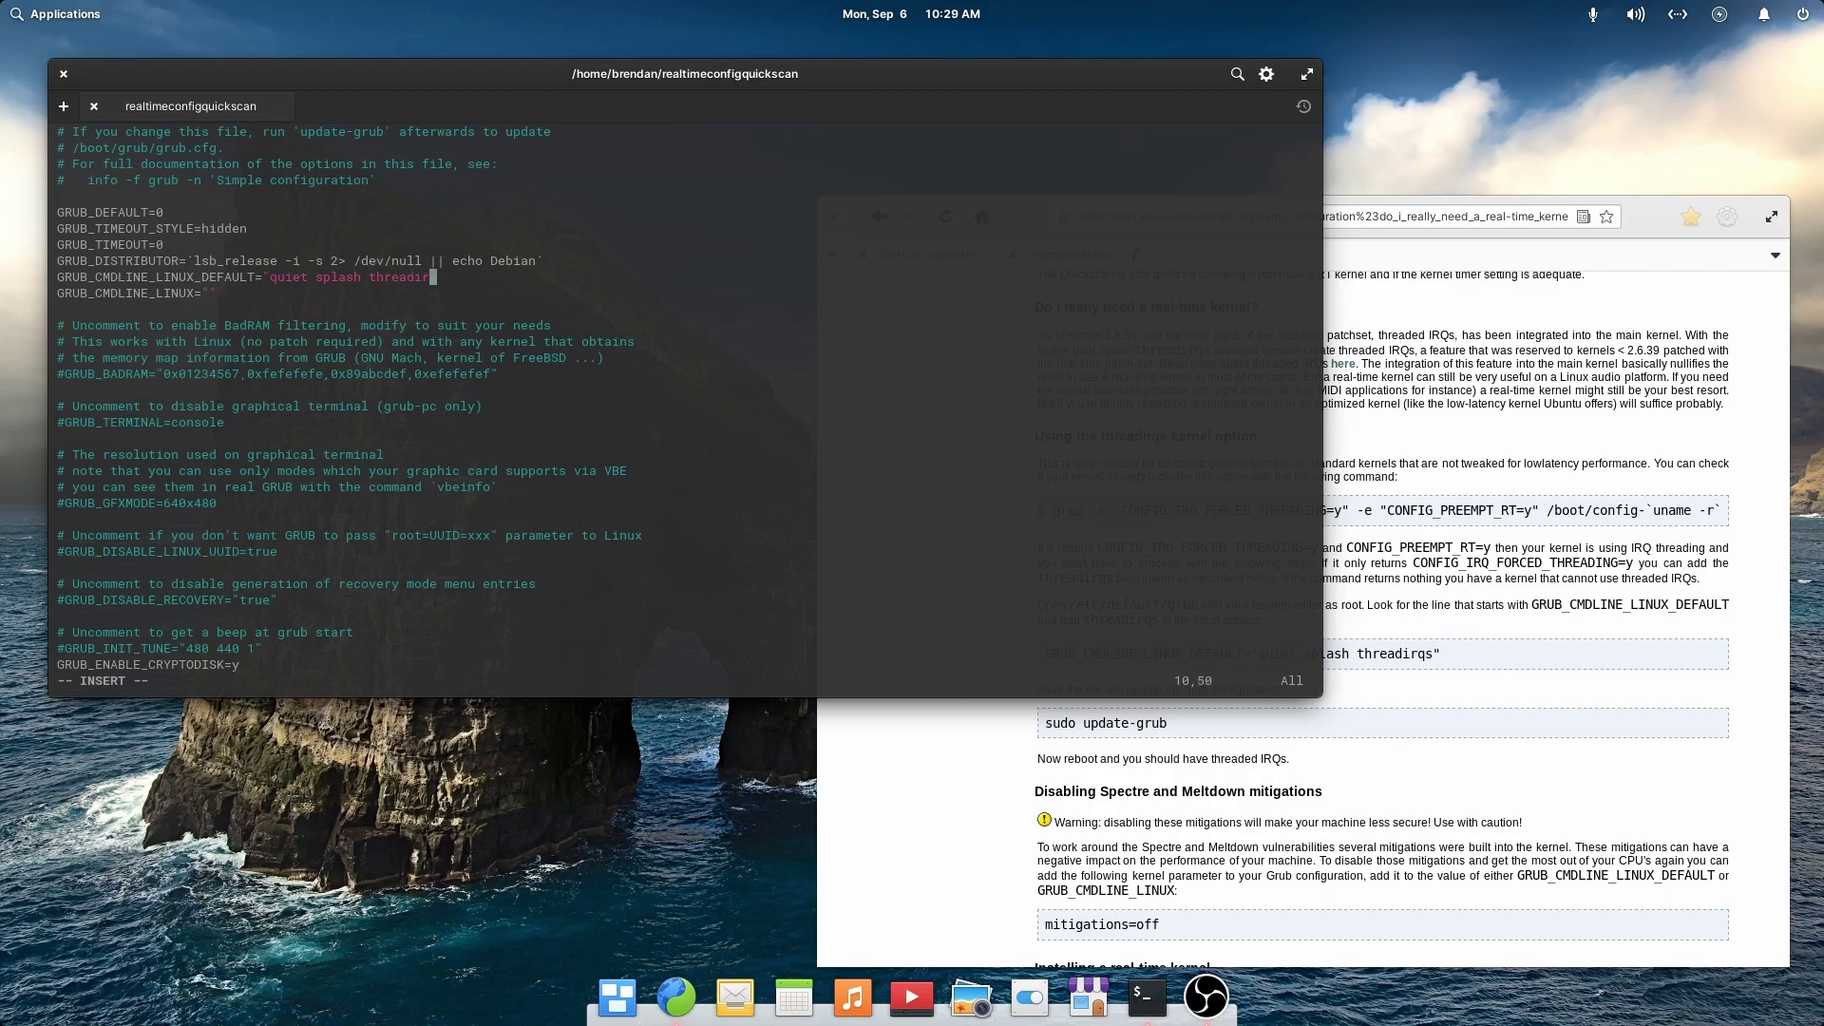
{"action": "type", "text": "qs mitigations=off"}
{"action": "key", "text": "Escape"}
{"action": "type", "text": ":wq"}
{"action": "key", "text": "Return"}
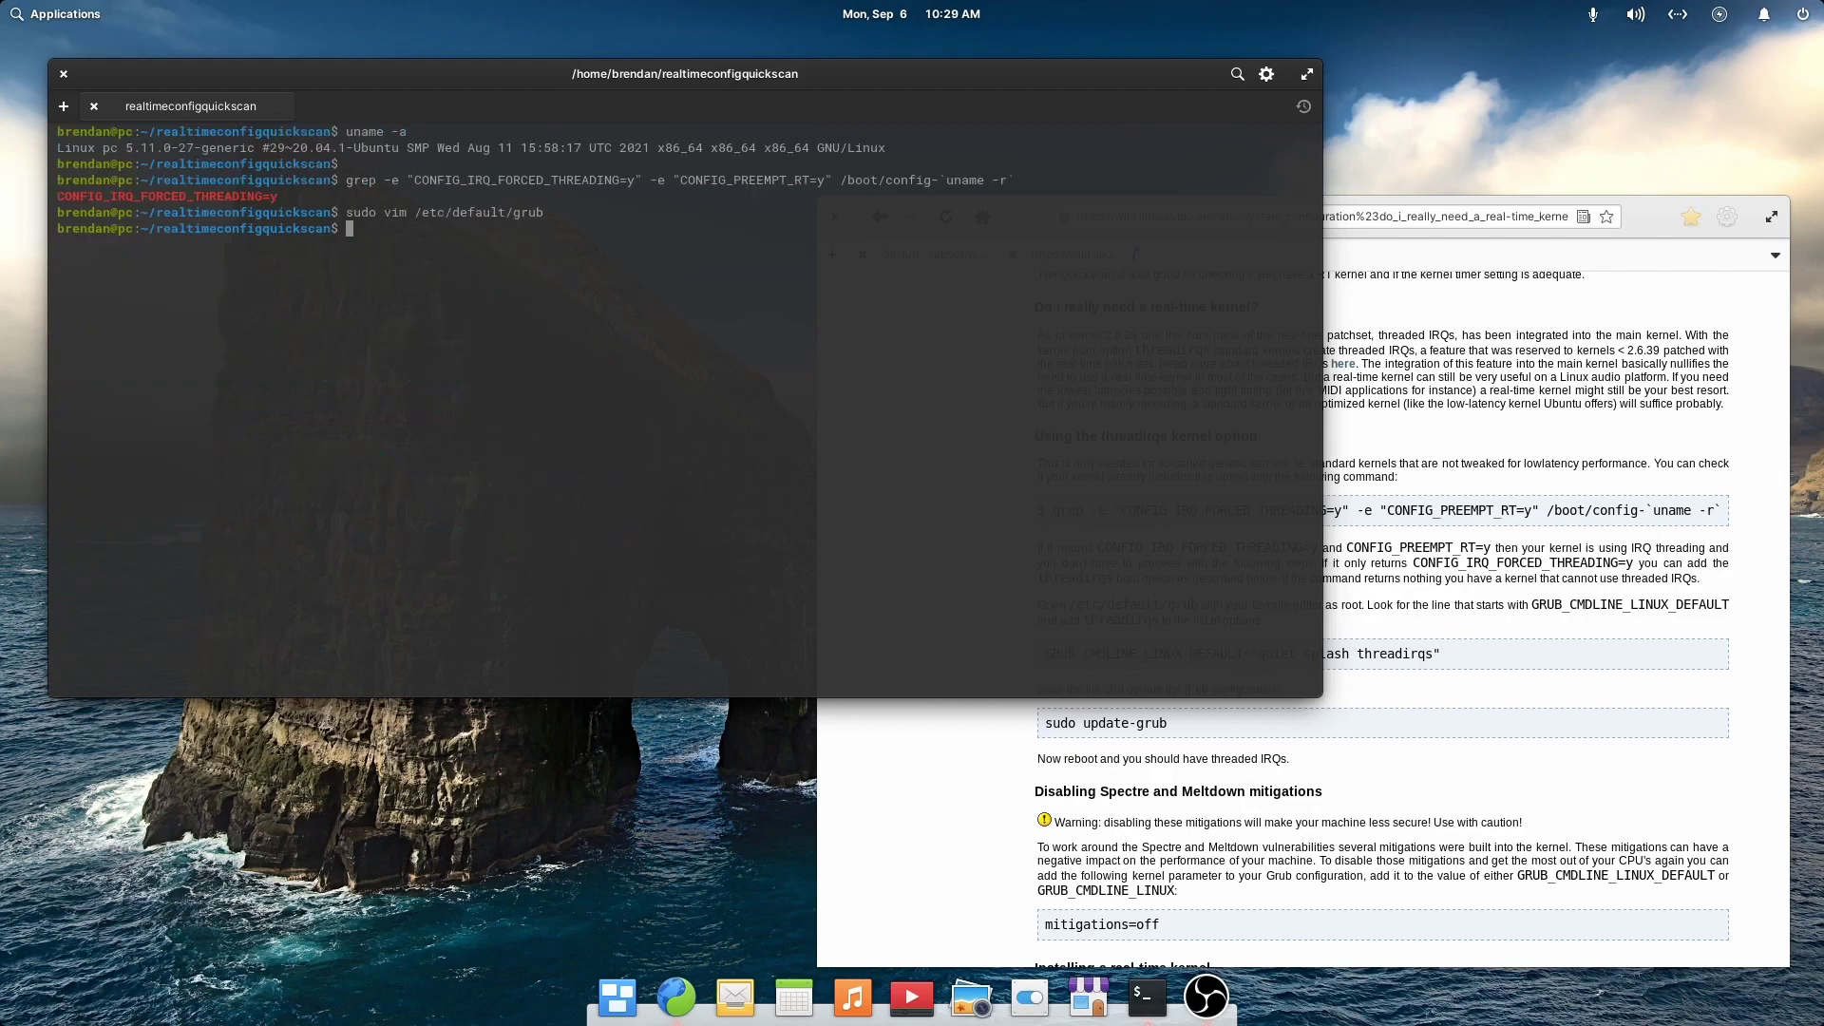
Regenerate GRUB with sudo update-grub, clear the screen, and rerun realTimeConfigQuickScan.pl
{"action": "key", "text": "Return"}
{"action": "type", "text": "sudo "}
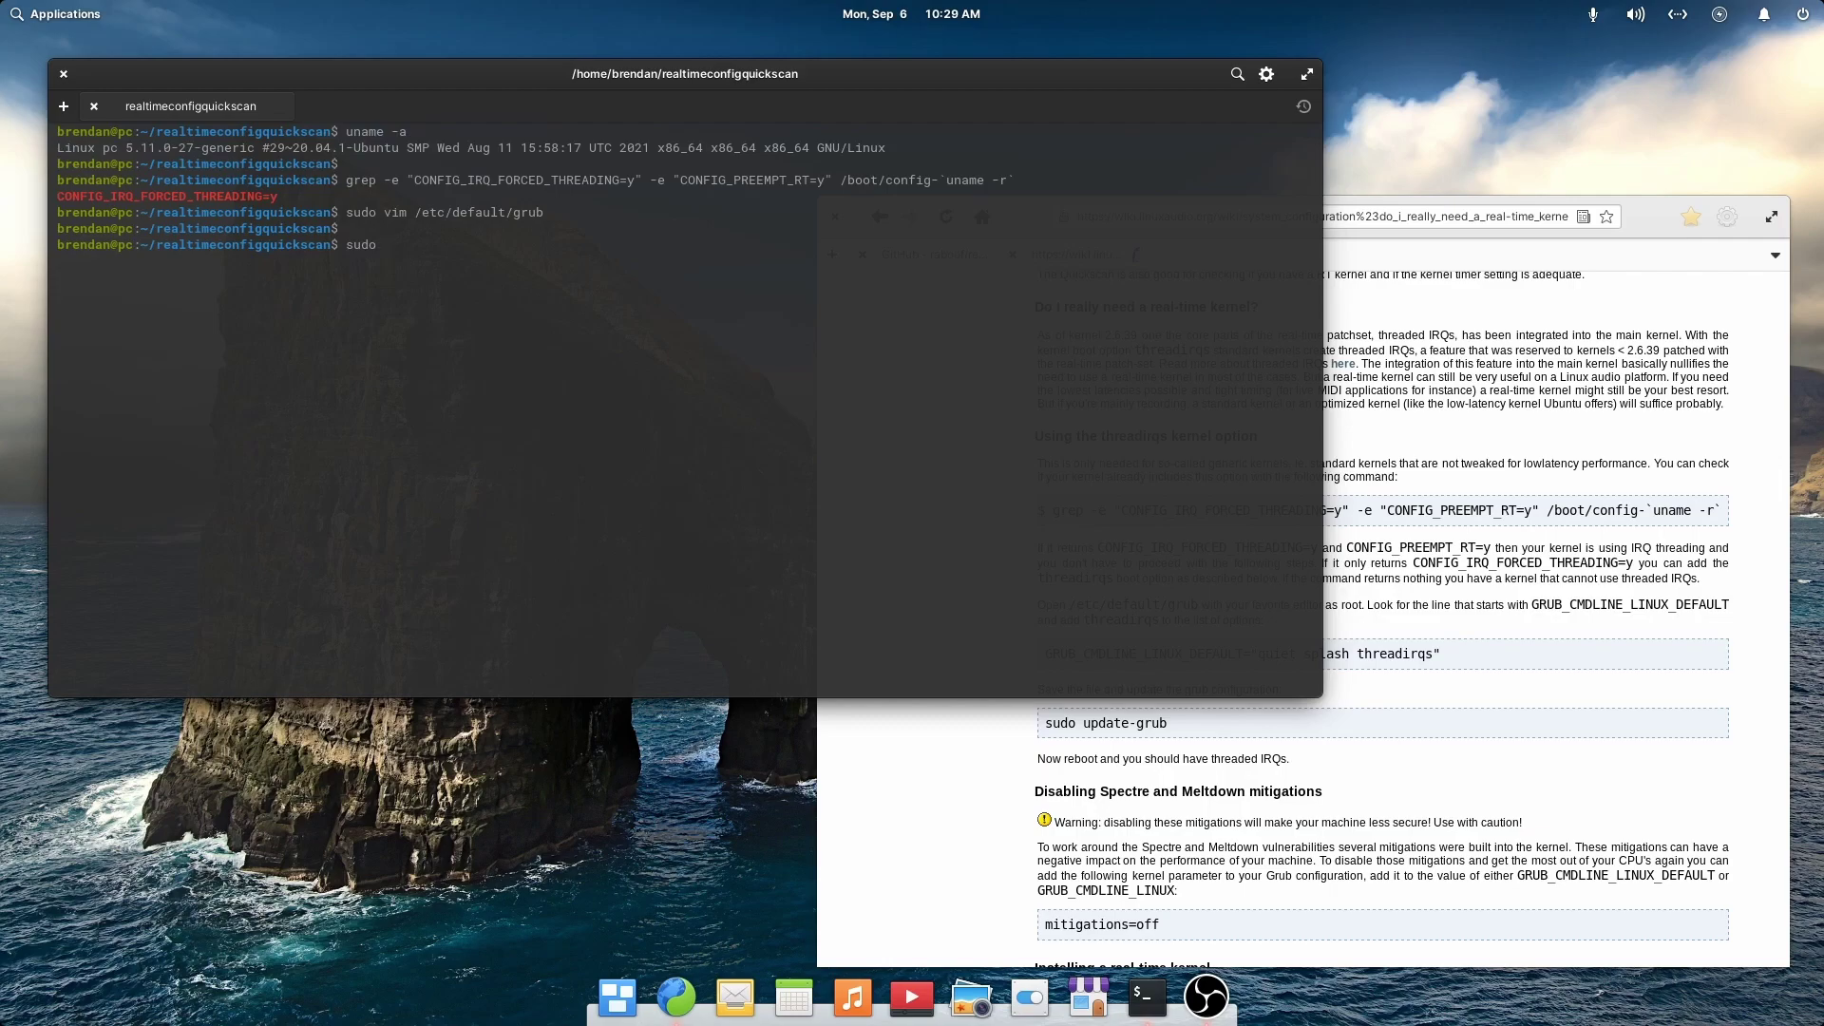
{"action": "type", "text": "update-grub"}
{"action": "key", "text": "Return"}
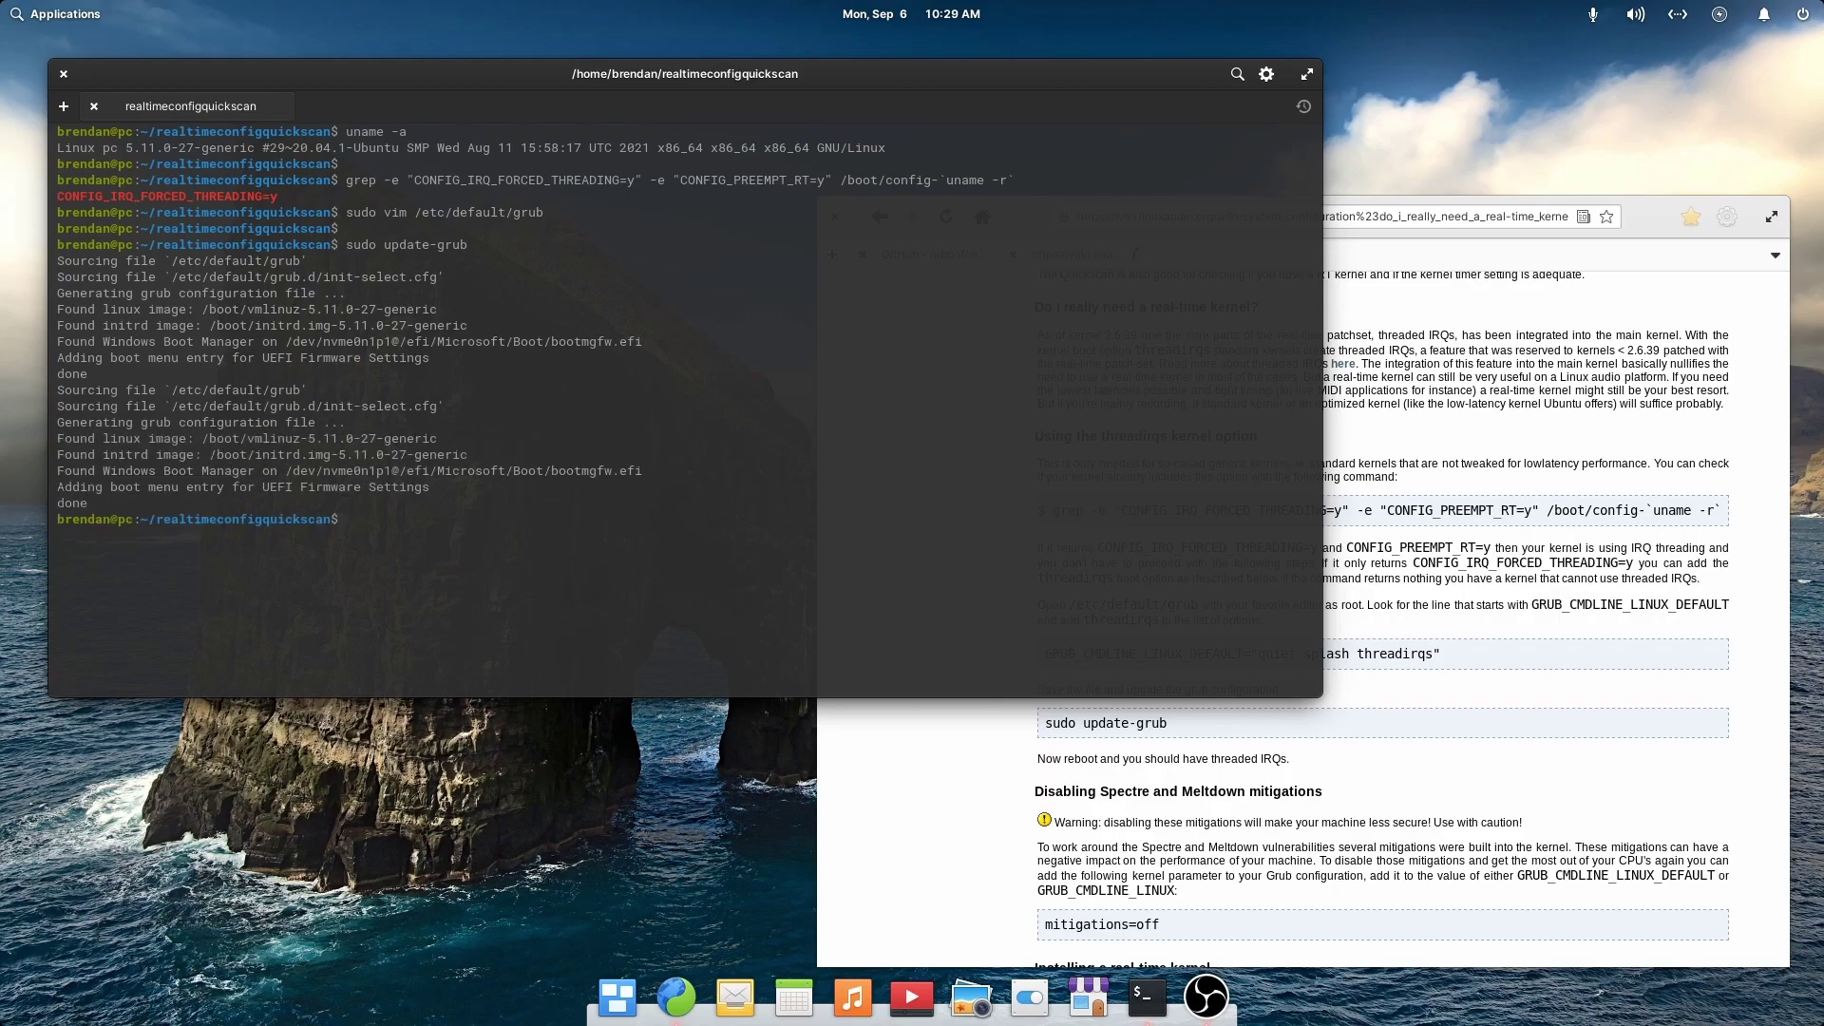
{"action": "type", "text": "clear"}
{"action": "key", "text": "Return"}
{"action": "type", "text": "perl ./rea"}
{"action": "key", "text": "Tab"}
{"action": "key", "text": "Return"}
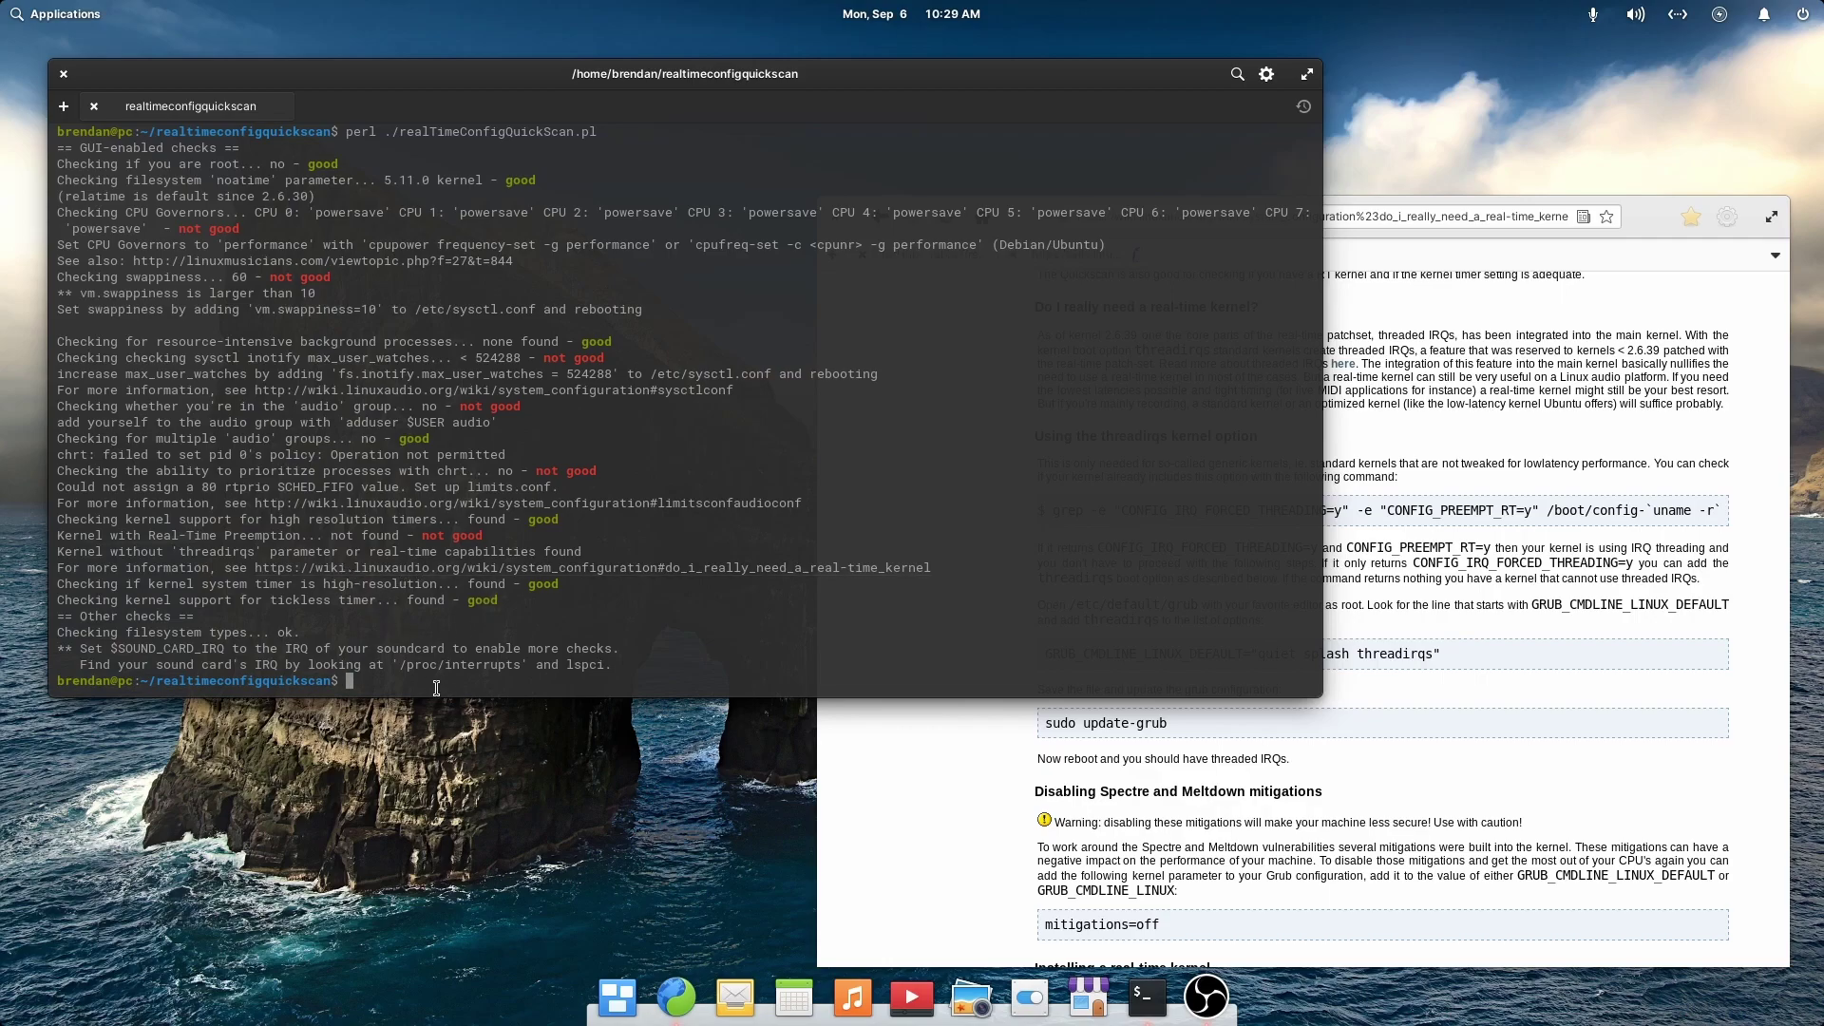
Rerun realTimeConfigQuickScan.pl, which now passes every check including threadirqs
{"action": "key", "text": "Return"}
{"action": "type", "text": "sudo nano /"}
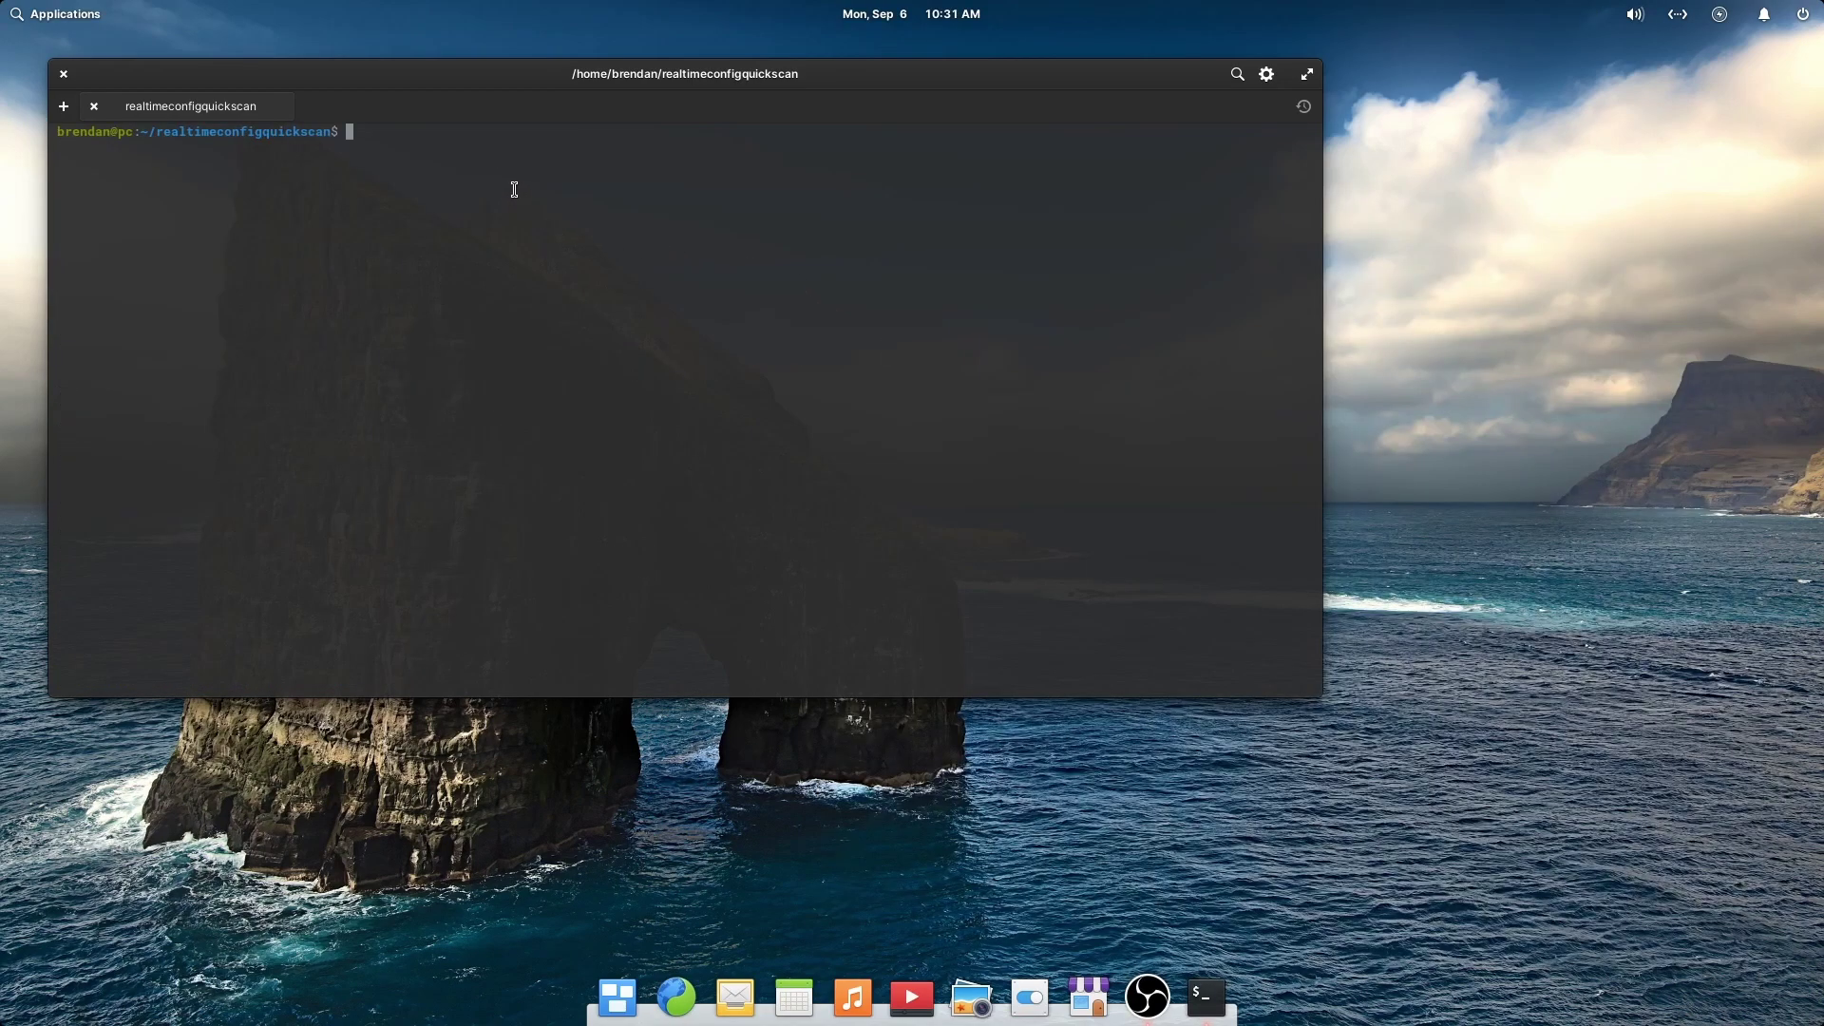
{"action": "type", "text": "perl ./rea"}
{"action": "key", "text": "Tab"}
{"action": "key", "text": "Return"}
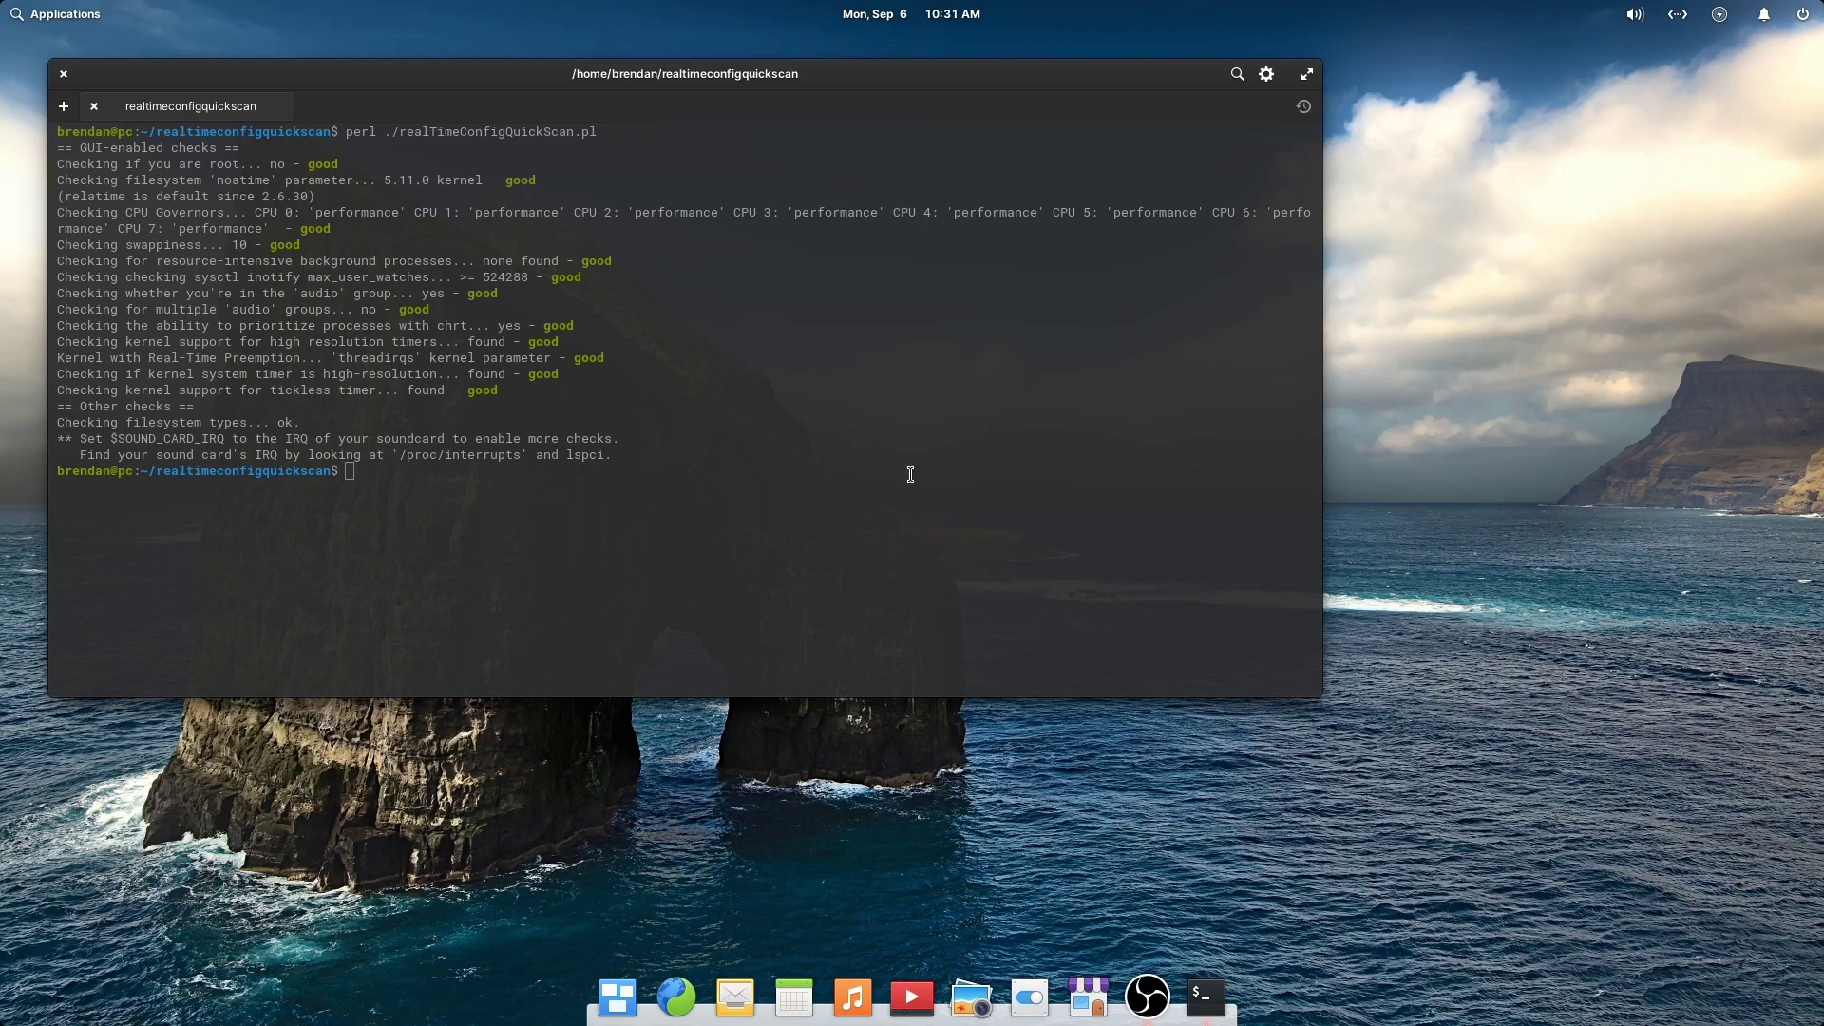
Search 'ardour' in the application launcher and launch the audio application
{"action": "key", "text": "super"}
{"action": "type", "text": "ardour"}
{"action": "key", "text": "Return"}
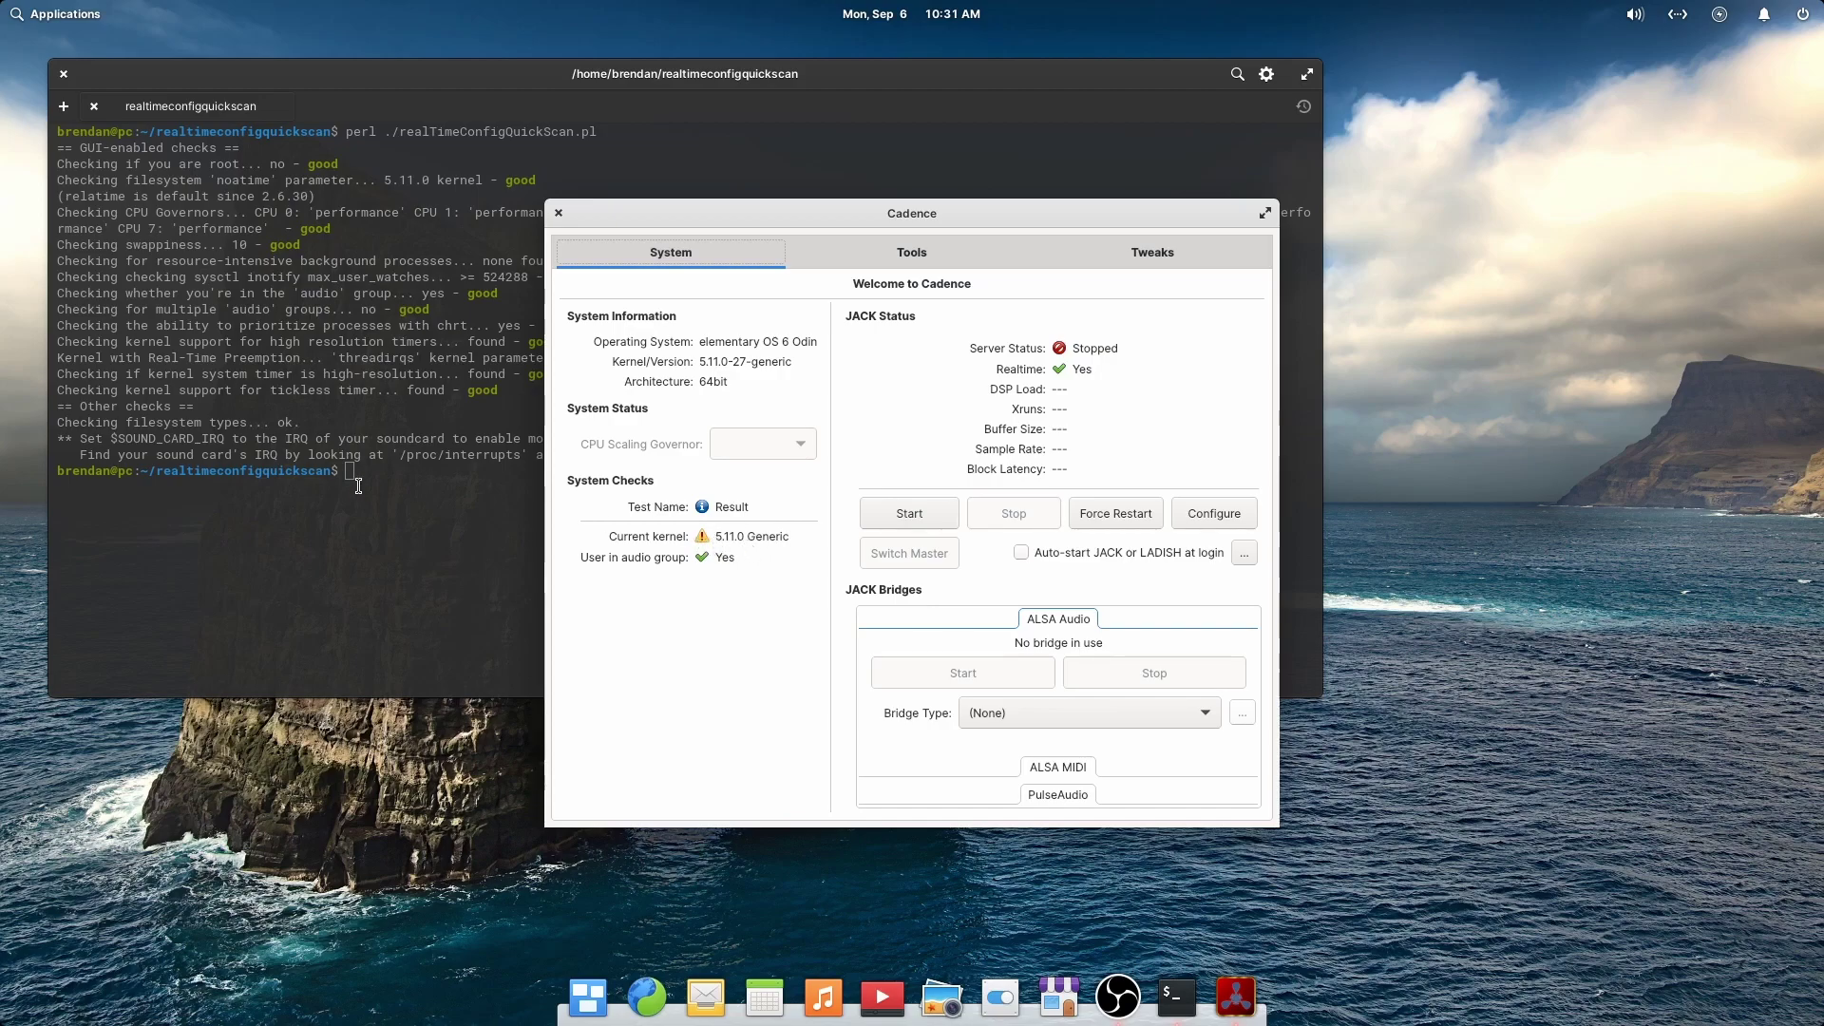
Clear the terminal and check the current kernel version with uname -a
{"action": "left_click", "coordinate": [422, 507]}
{"action": "type", "text": "clear"}
{"action": "key", "text": "Return"}
{"action": "type", "text": "uname -a"}
{"action": "key", "text": "Return"}
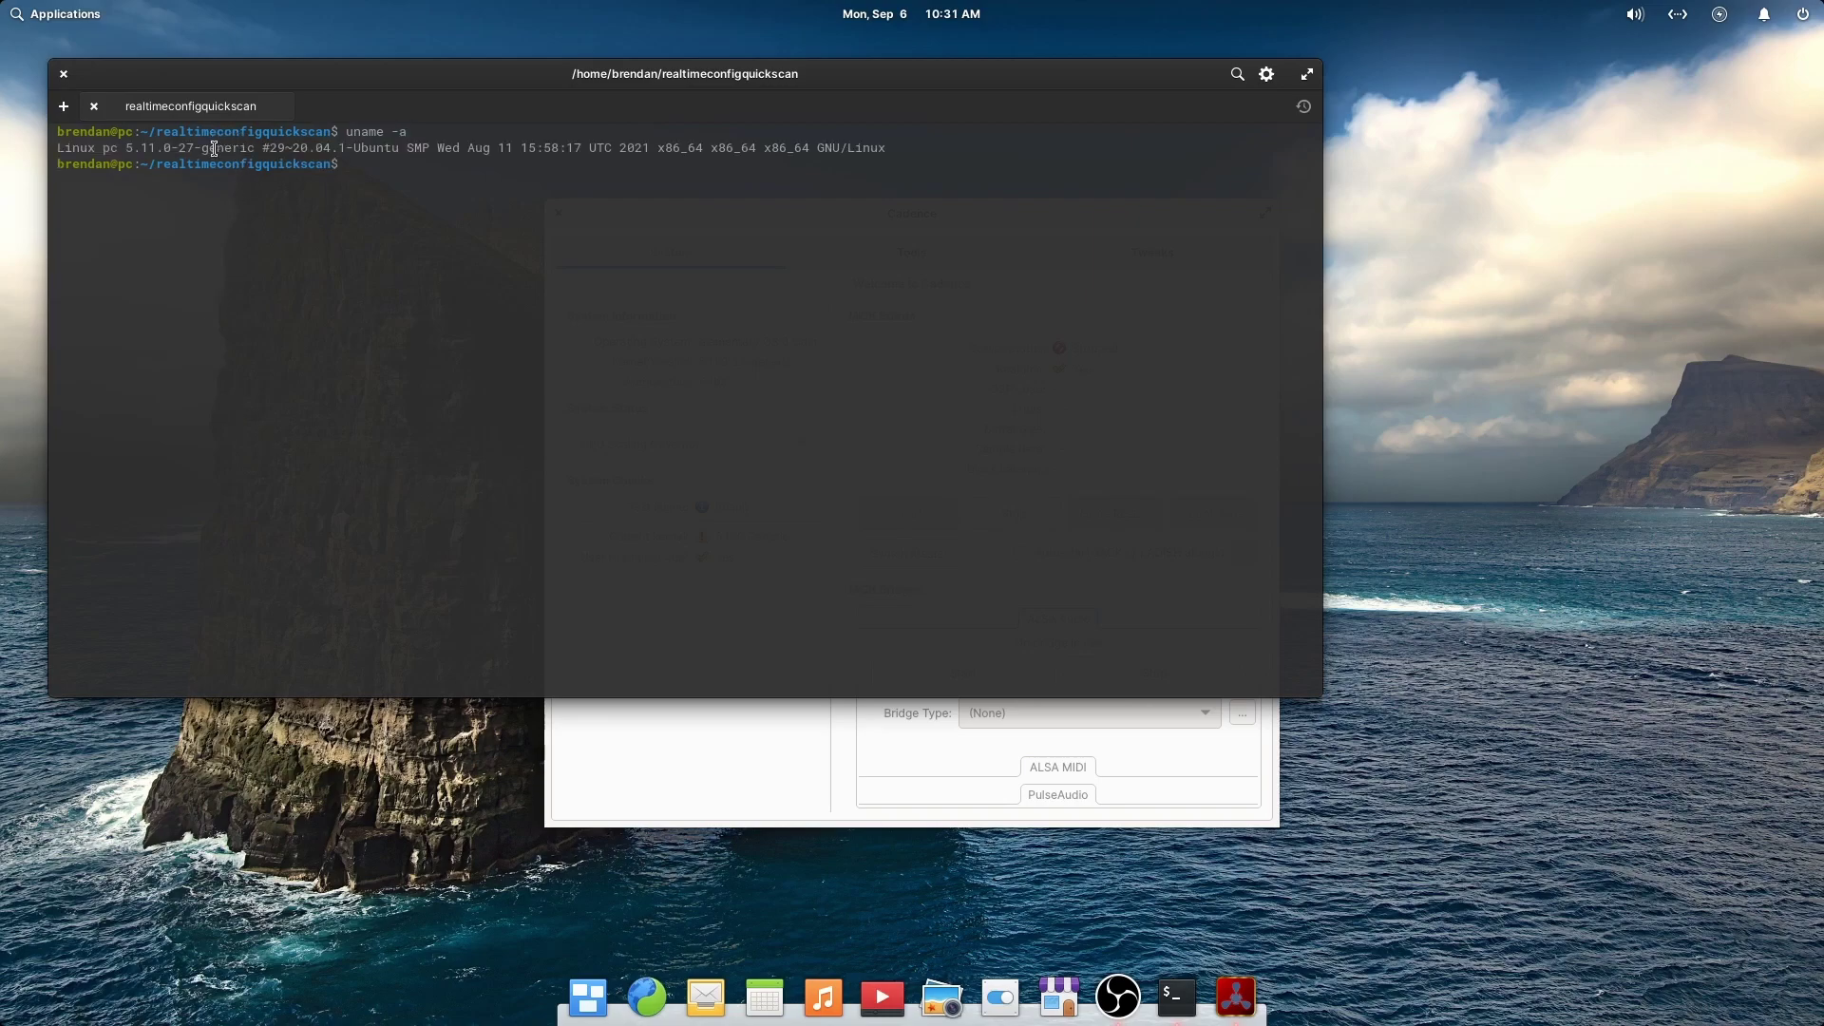
Install the linux-image-lowlatency-hwe-20.04 kernel package
{"action": "key", "text": "Return"}
{"action": "type", "text": "sudo apt install linux-image-low"}
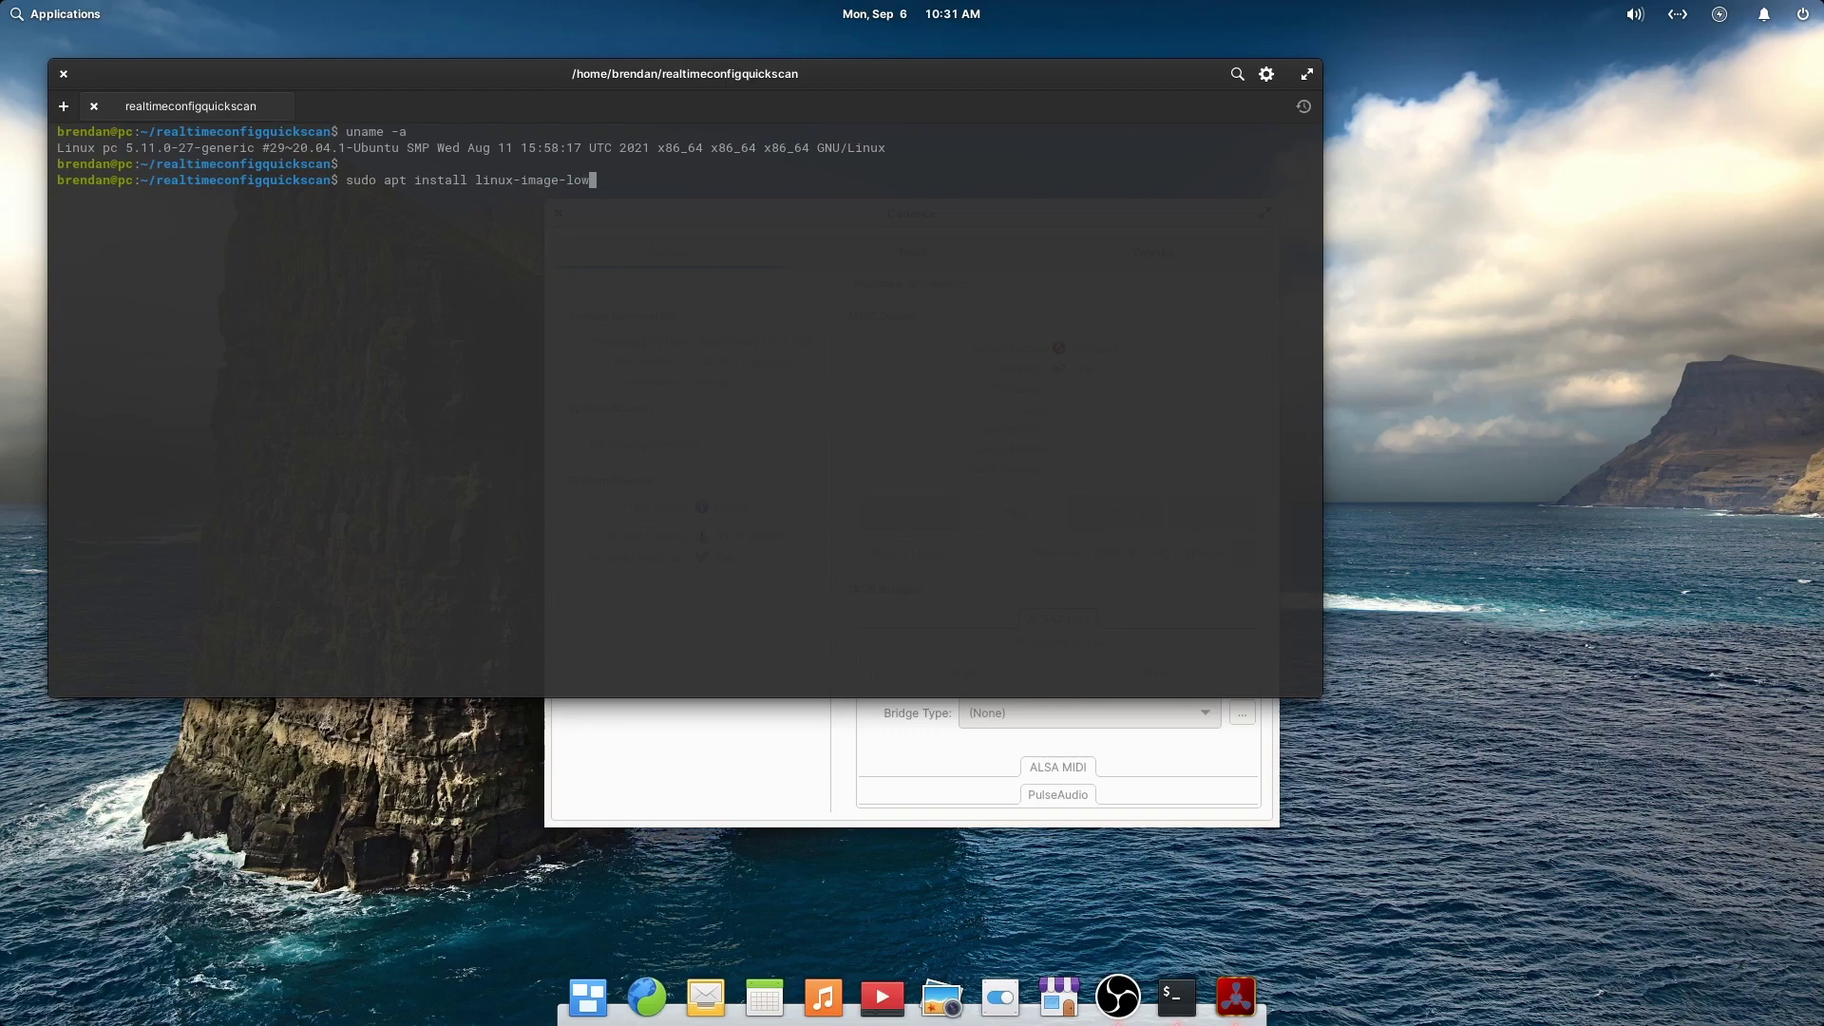
{"action": "type", "text": "latency-hwe-20.04"}
{"action": "key", "text": "Return"}
{"action": "type", "text": "Y"}
{"action": "key", "text": "Return"}
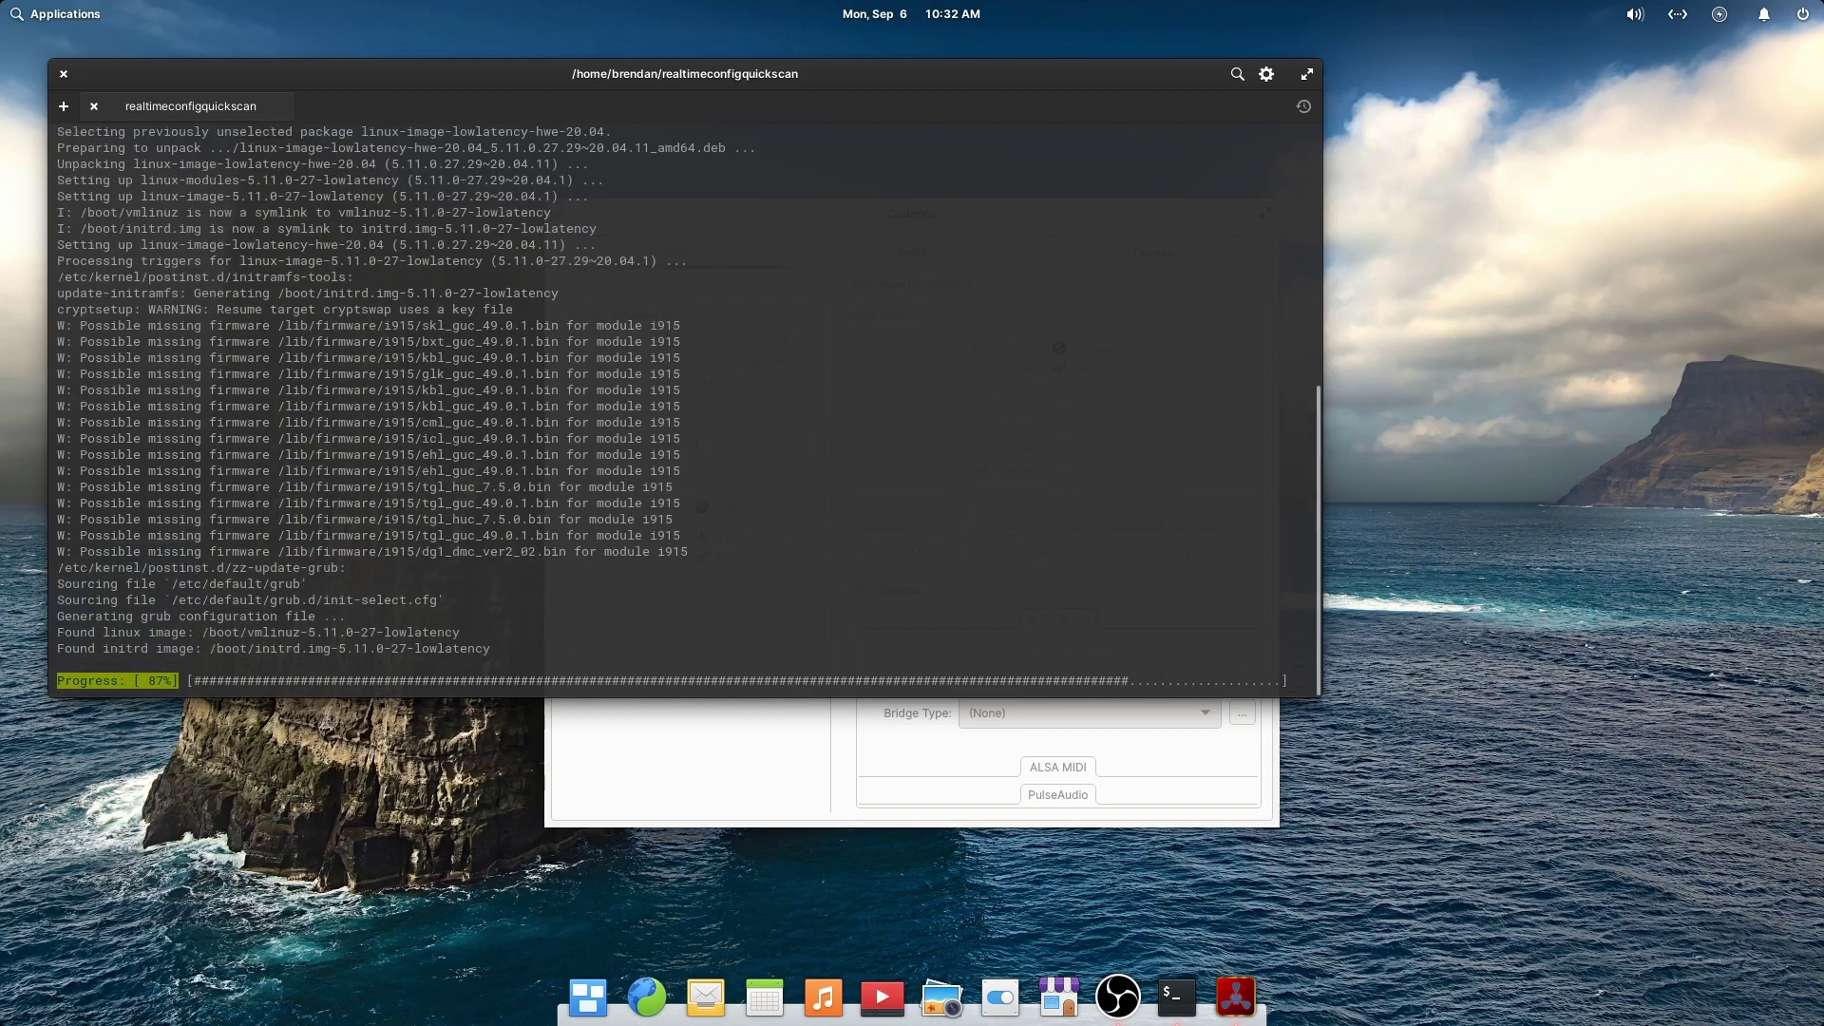
Remove the linux-image-generic-hwe-20.04 kernel package
{"action": "key", "text": "ctrl+l"}
{"action": "type", "text": "sudo apt remove l"}
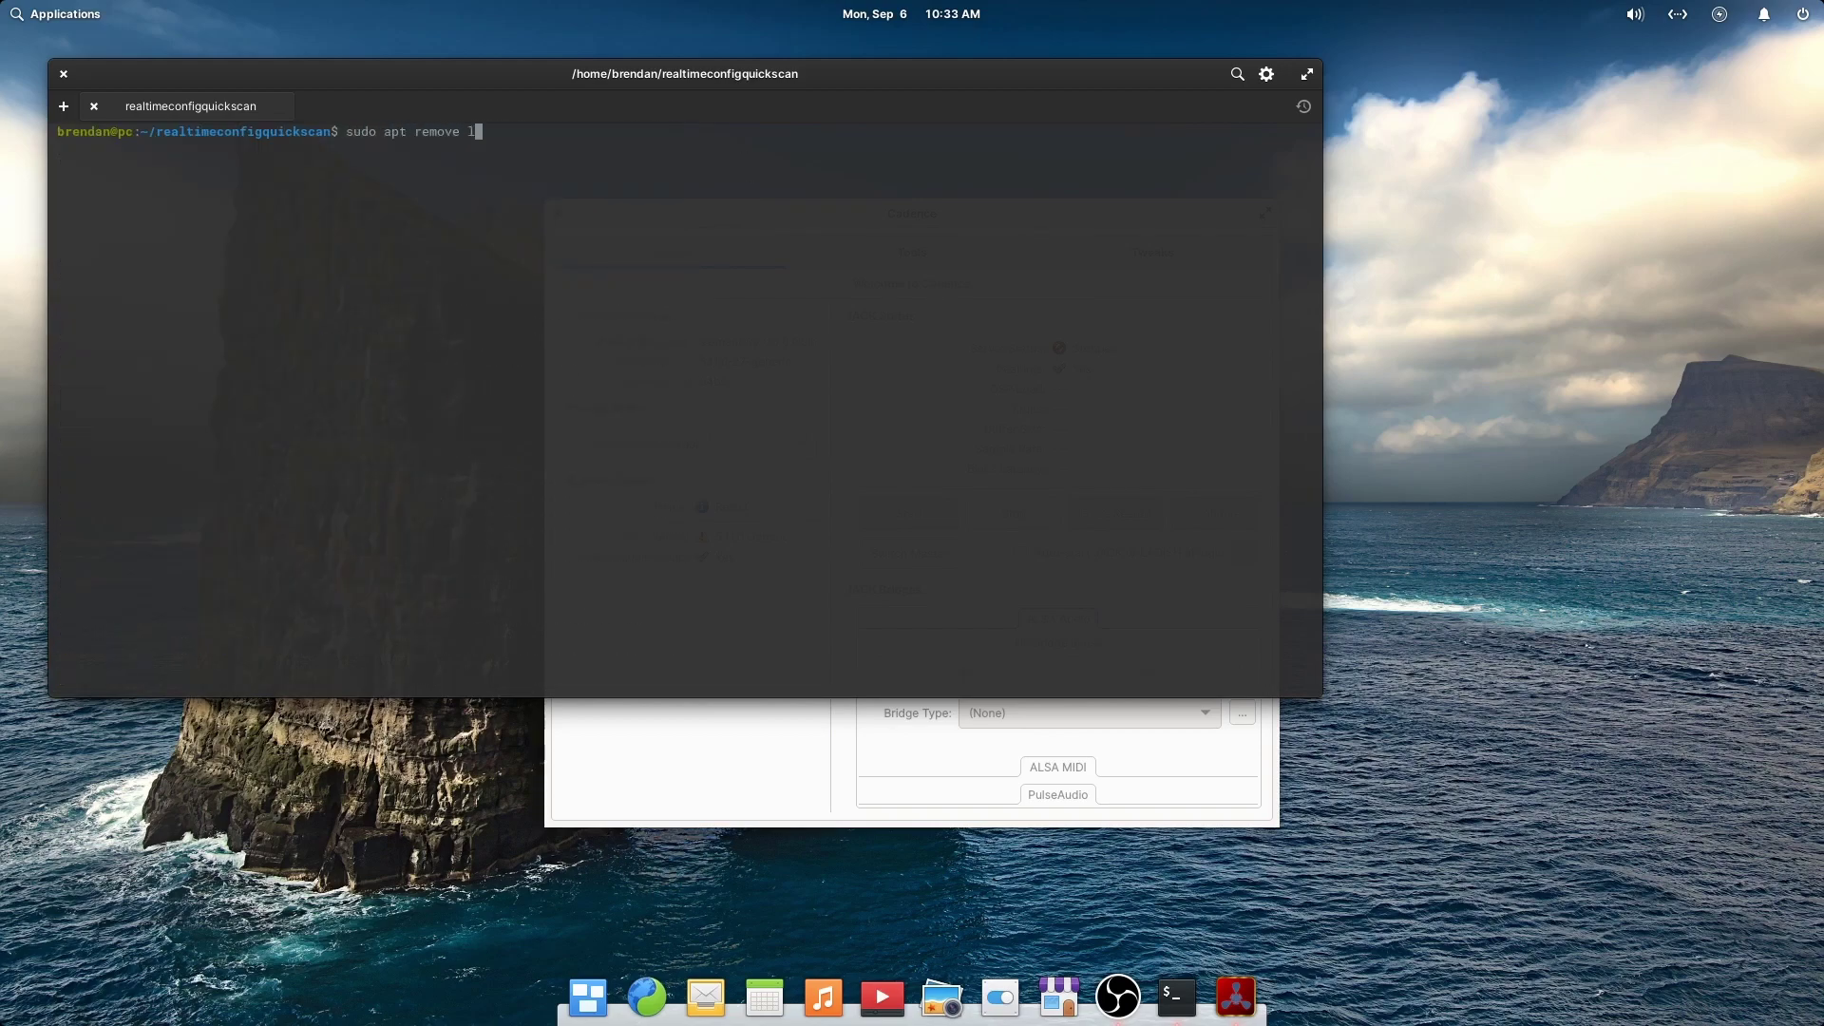
{"action": "type", "text": "inux-image-generic-"}
{"action": "key", "text": "Tab"}
{"action": "key", "text": "Return"}
{"action": "type", "text": "Y"}
{"action": "key", "text": "Return"}
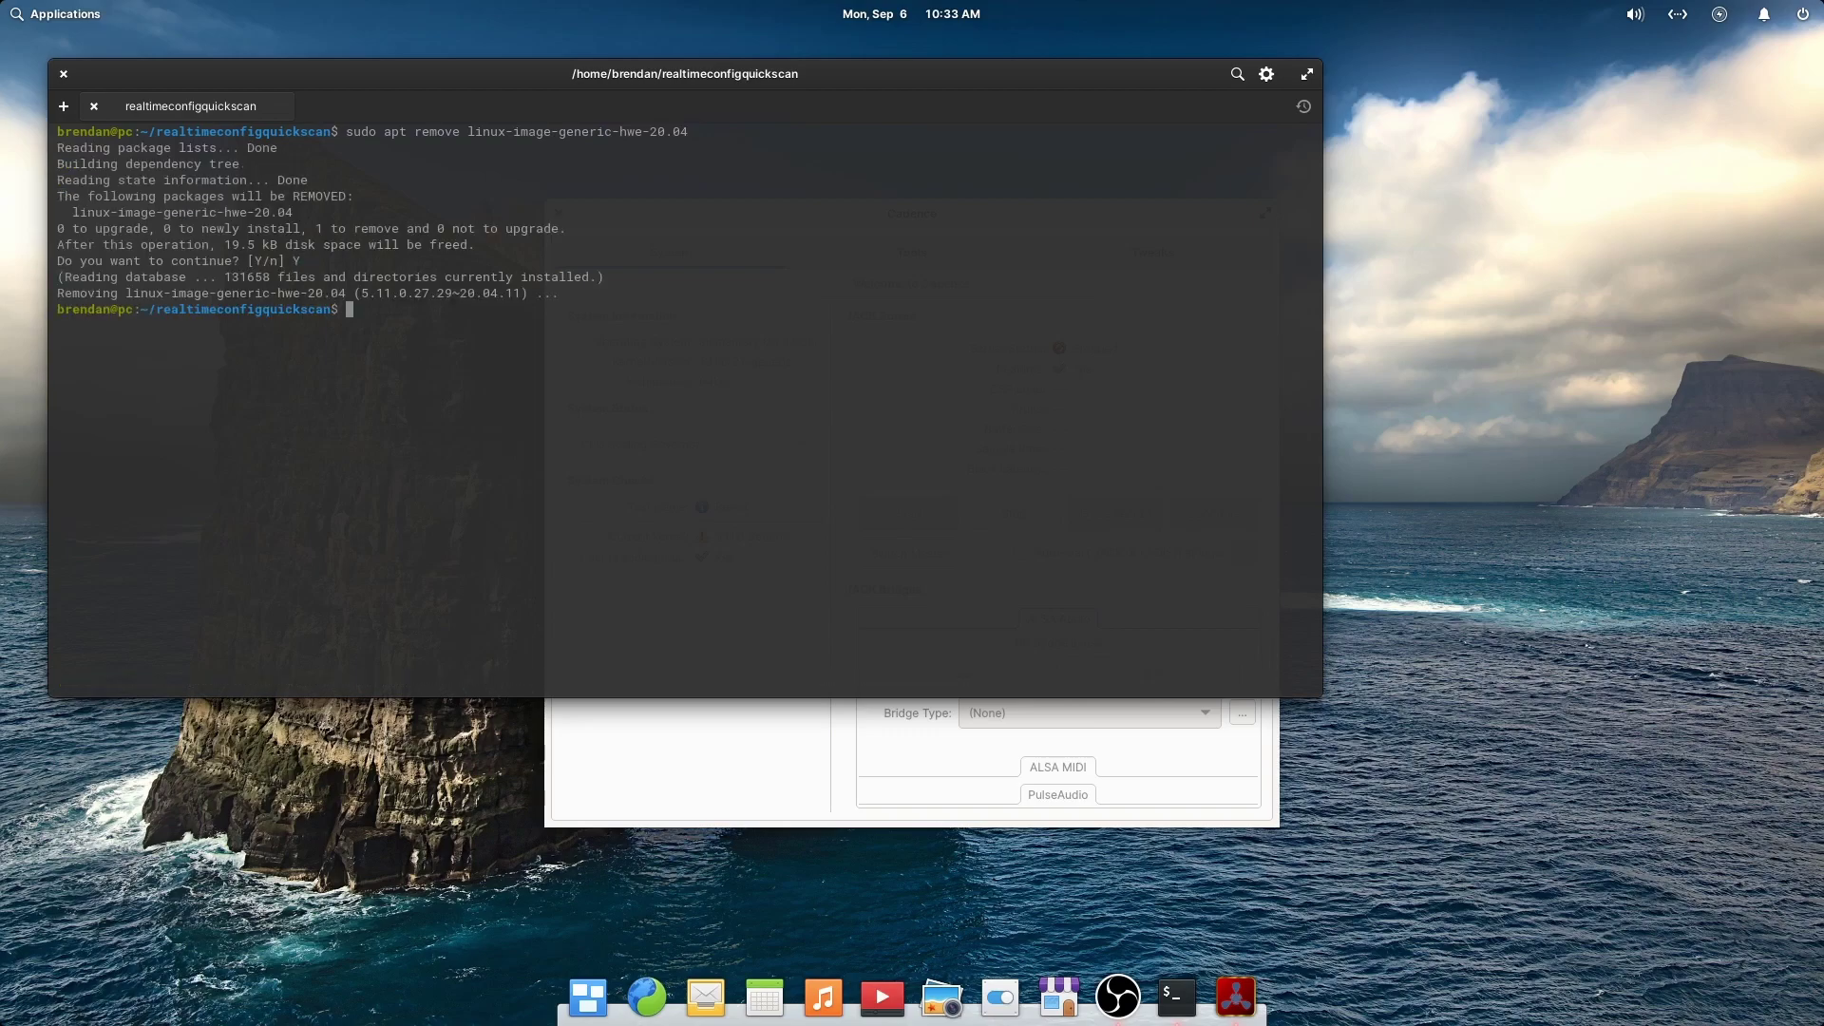
Clean up unused packages with sudo apt autoremove, then reboot the machine
{"action": "key", "text": "Return"}
{"action": "type", "text": "sudo apt aut"}
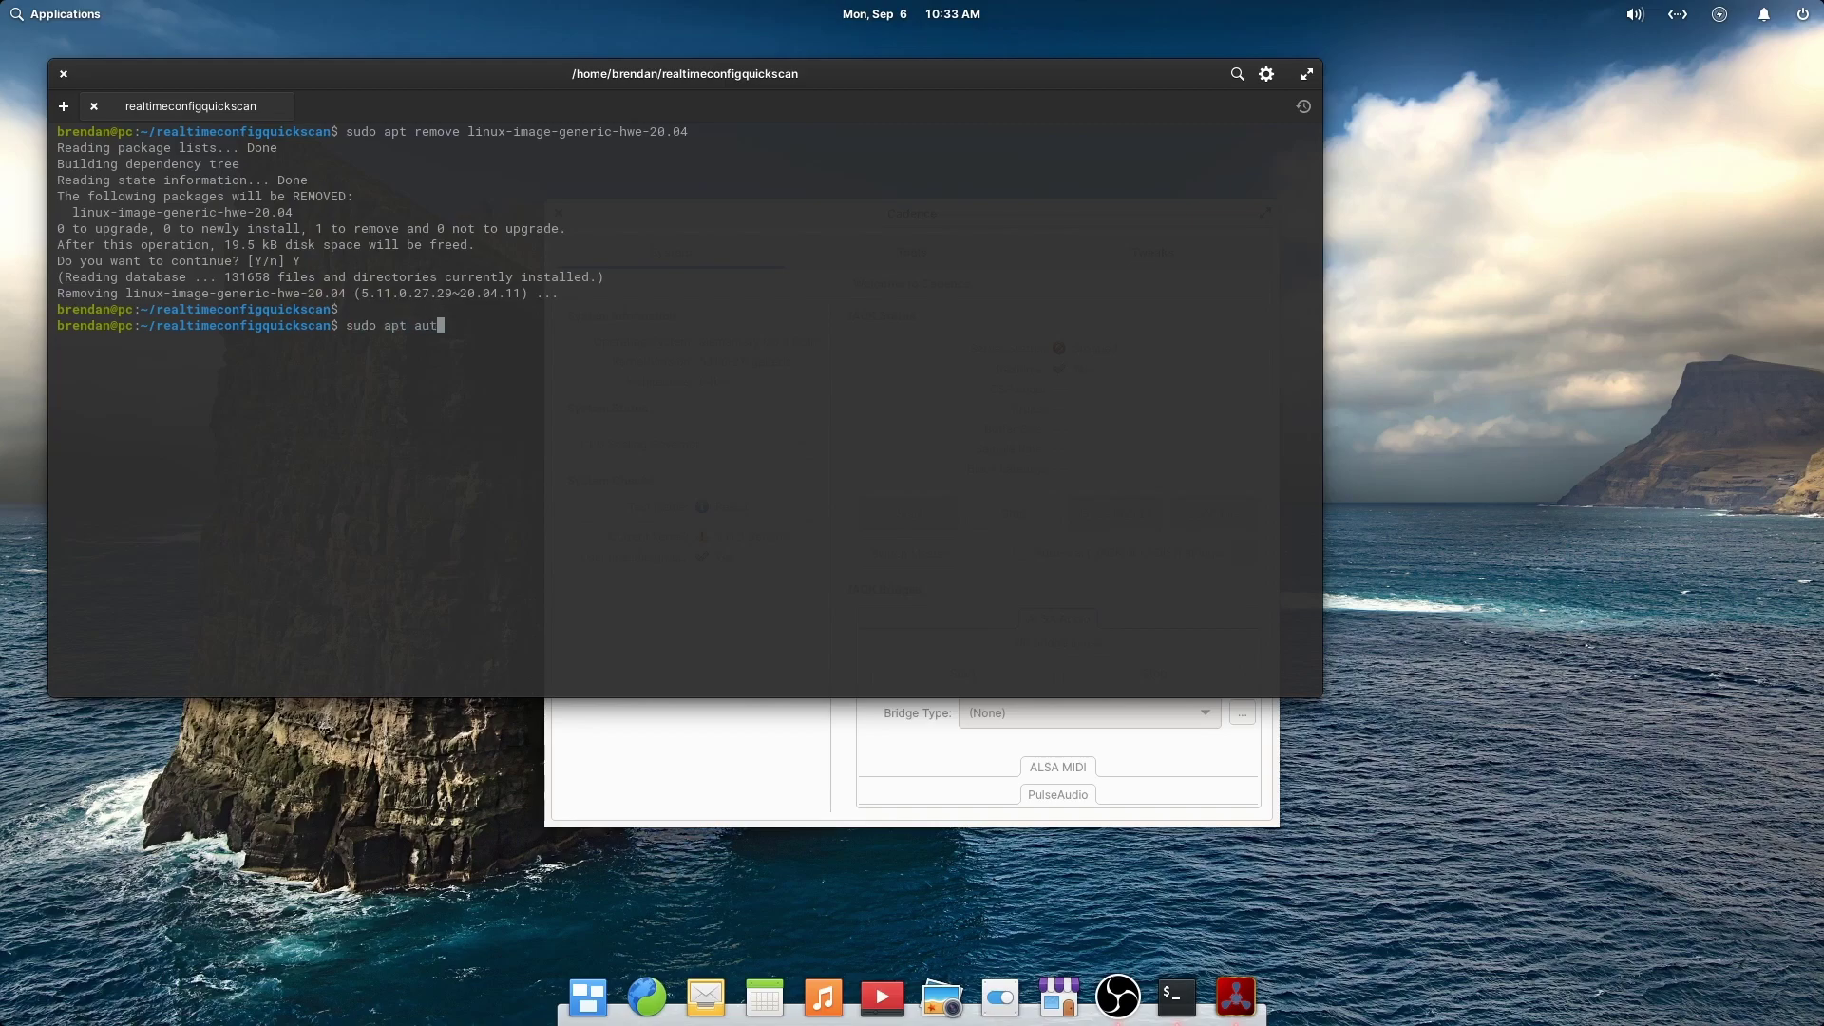
{"action": "type", "text": "oremove"}
{"action": "key", "text": "Return"}
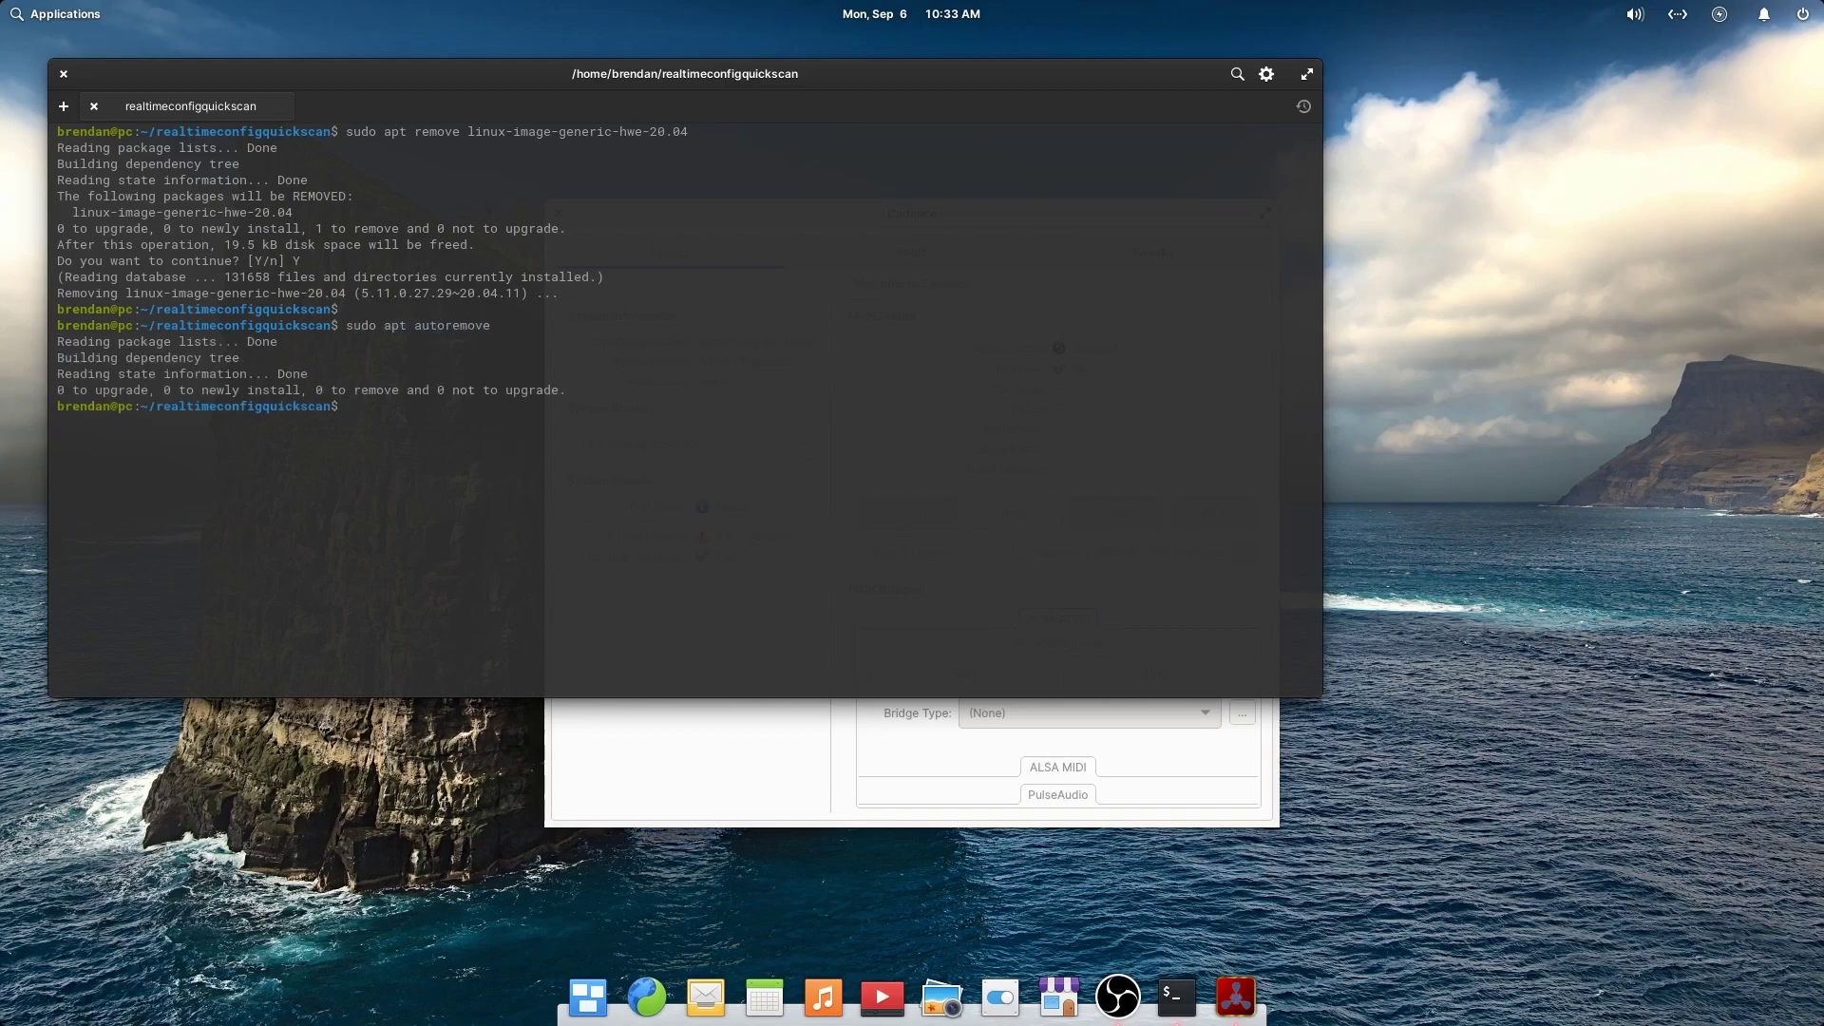
{"action": "key", "text": "Return"}
{"action": "type", "text": "sudo reboot"}
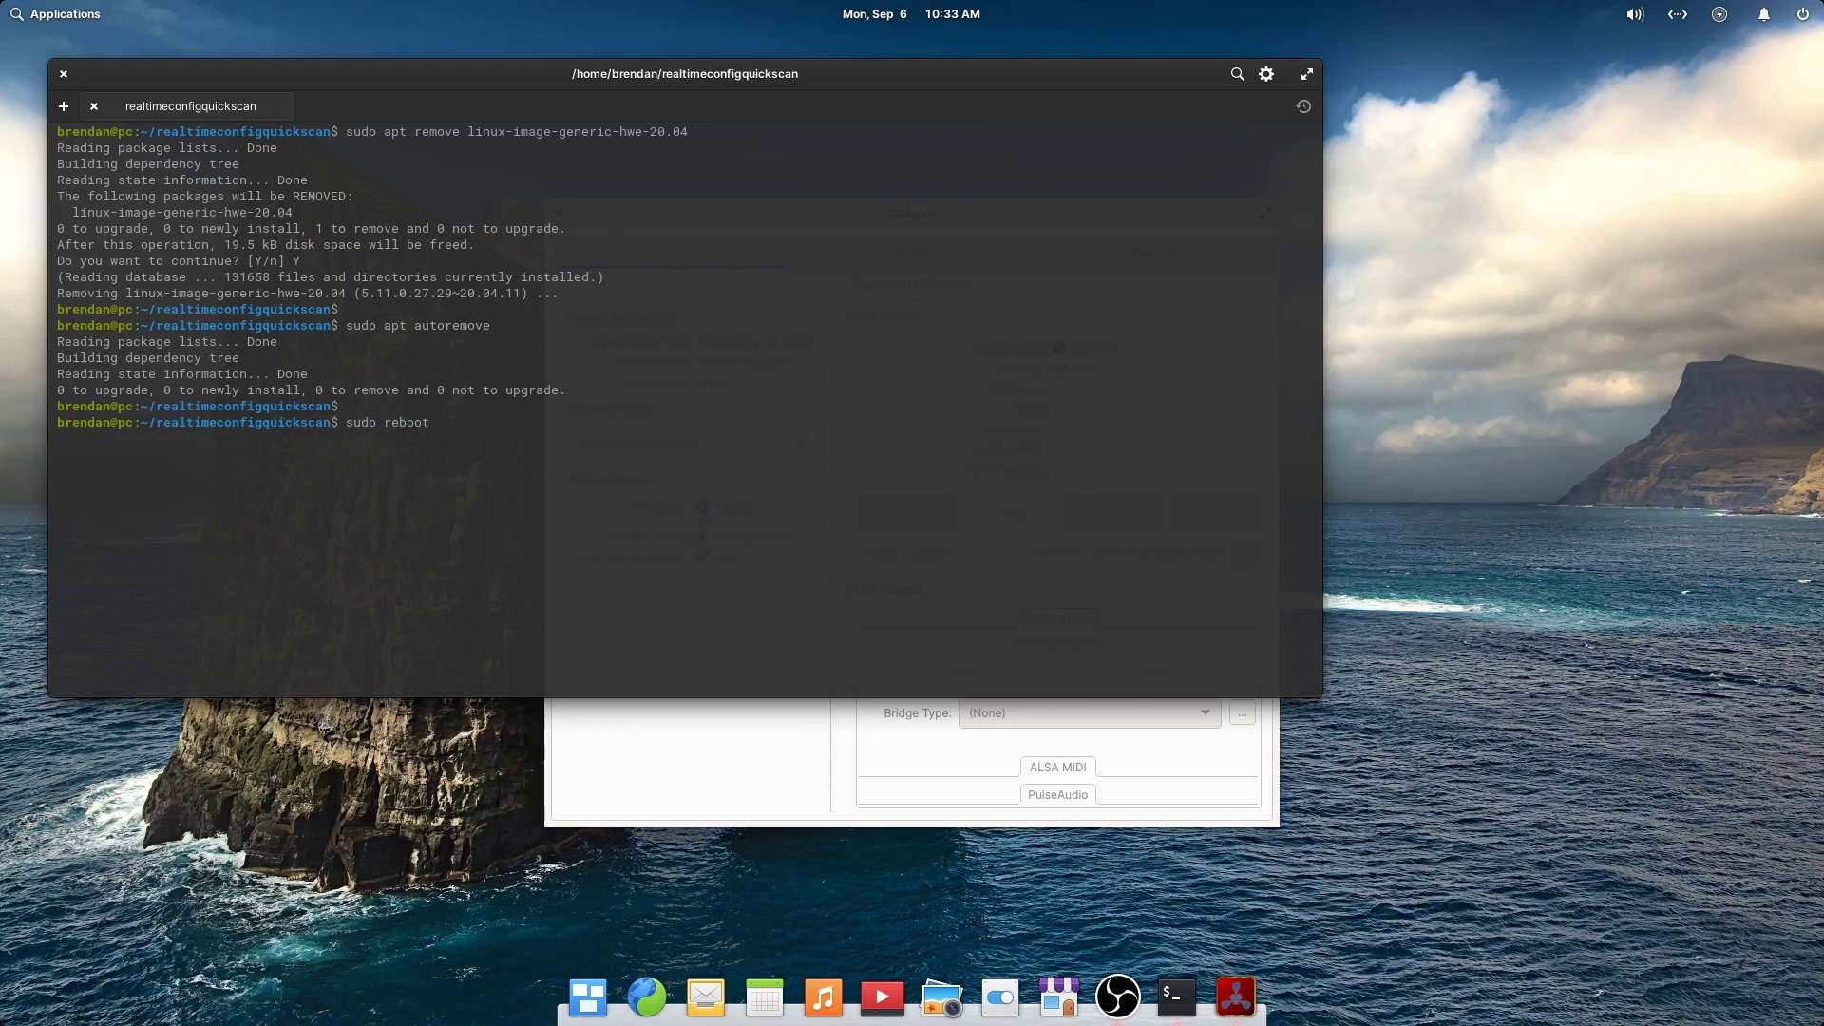
{"action": "key", "text": "Return"}
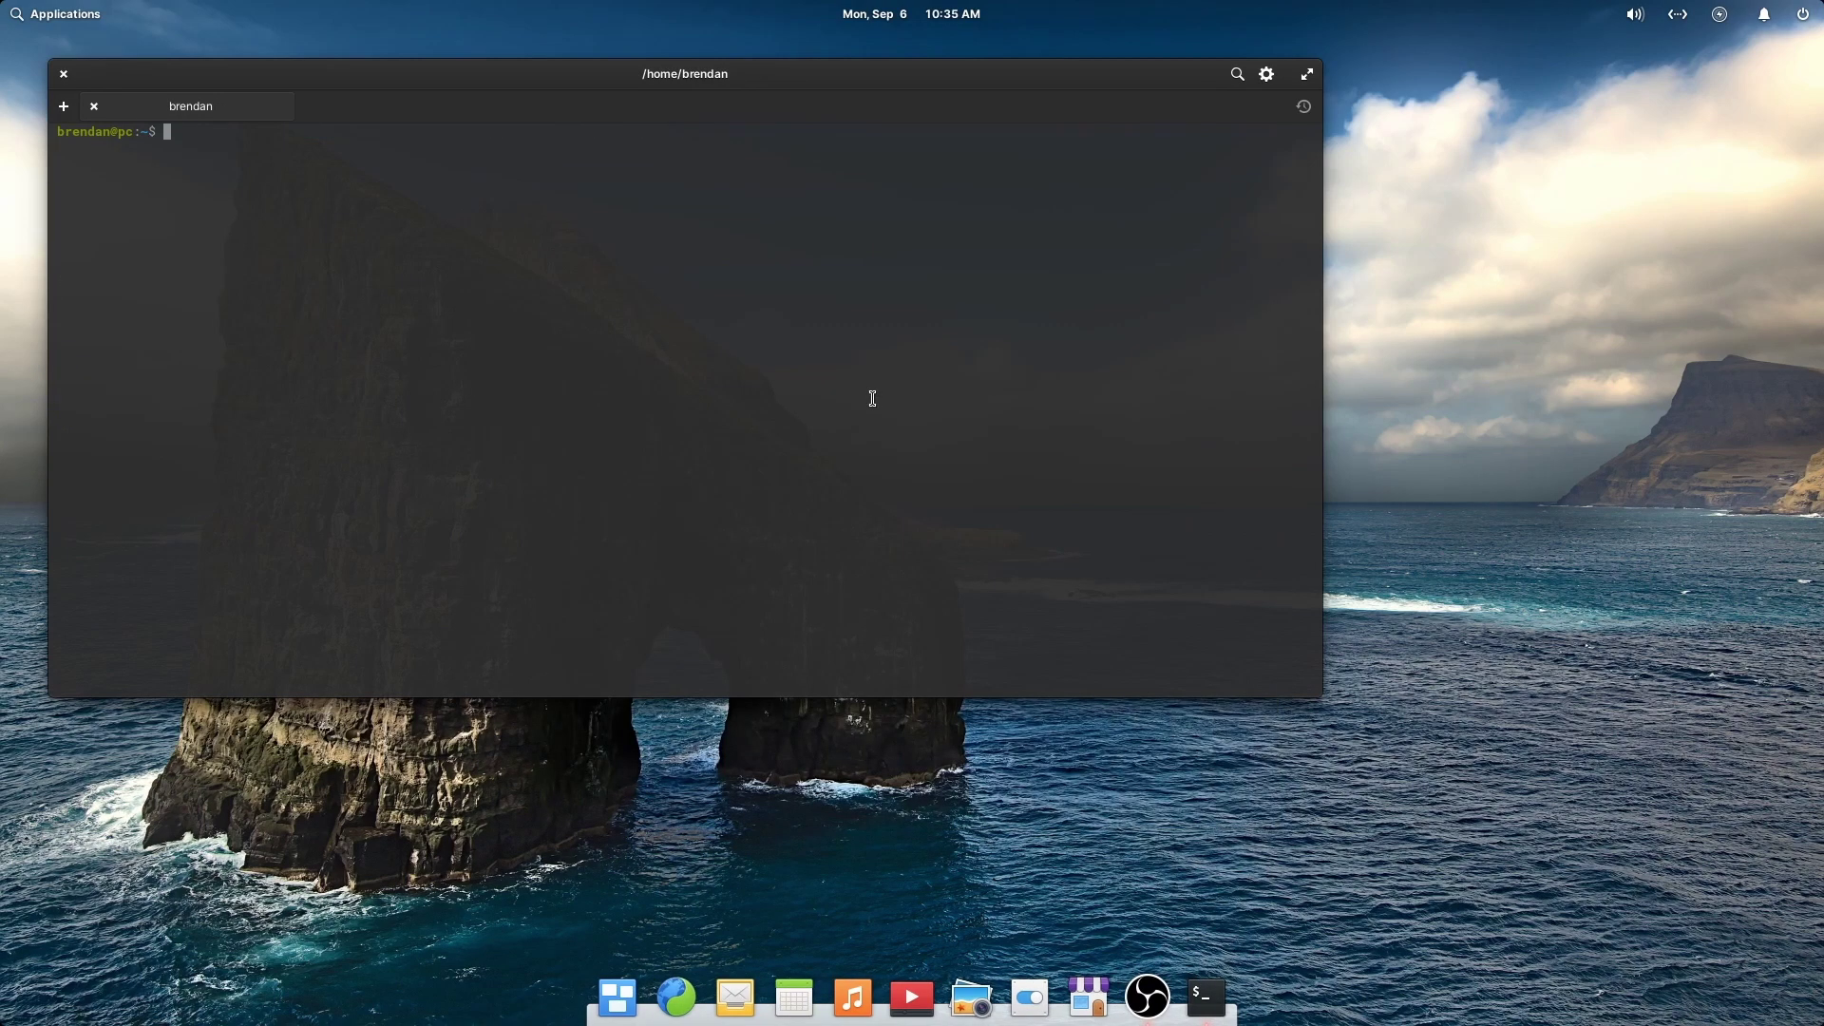
Confirm the 5.11.0-27-lowlatency kernel with uname -a, then launch Cadence via a 'caden' search
{"action": "type", "text": "uname -a"}
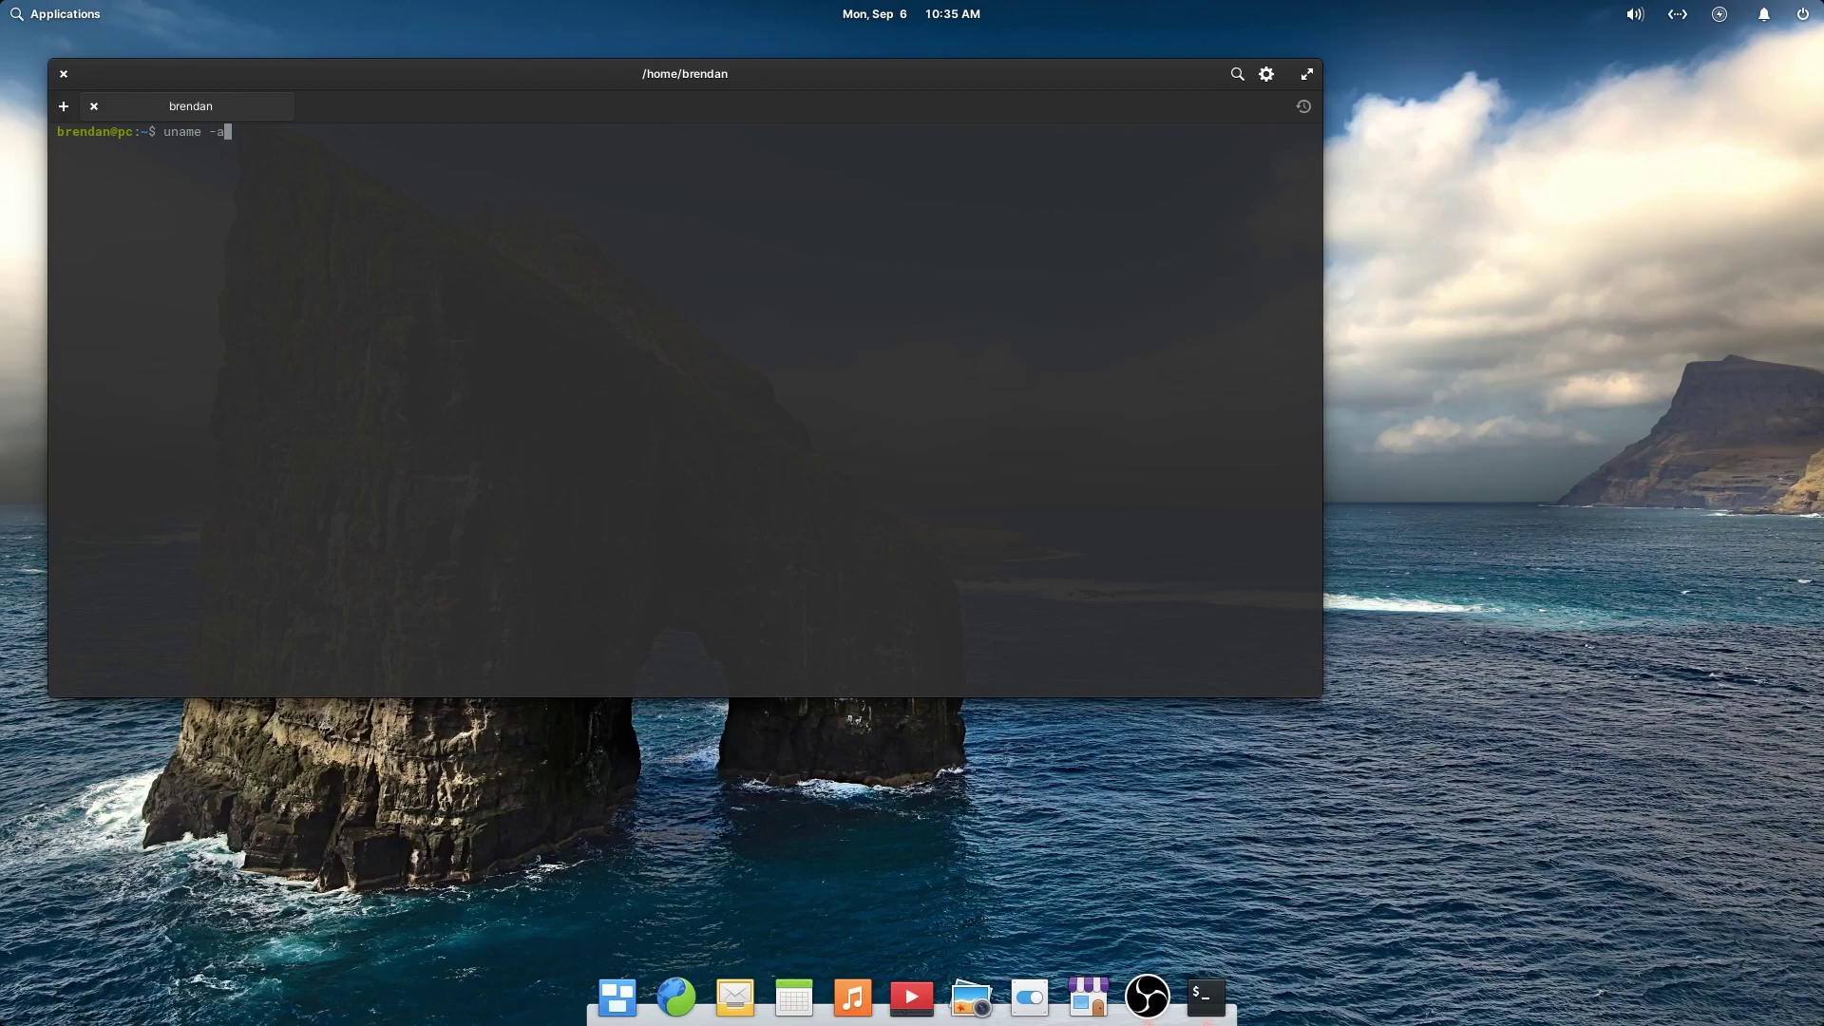
{"action": "key", "text": "Return"}
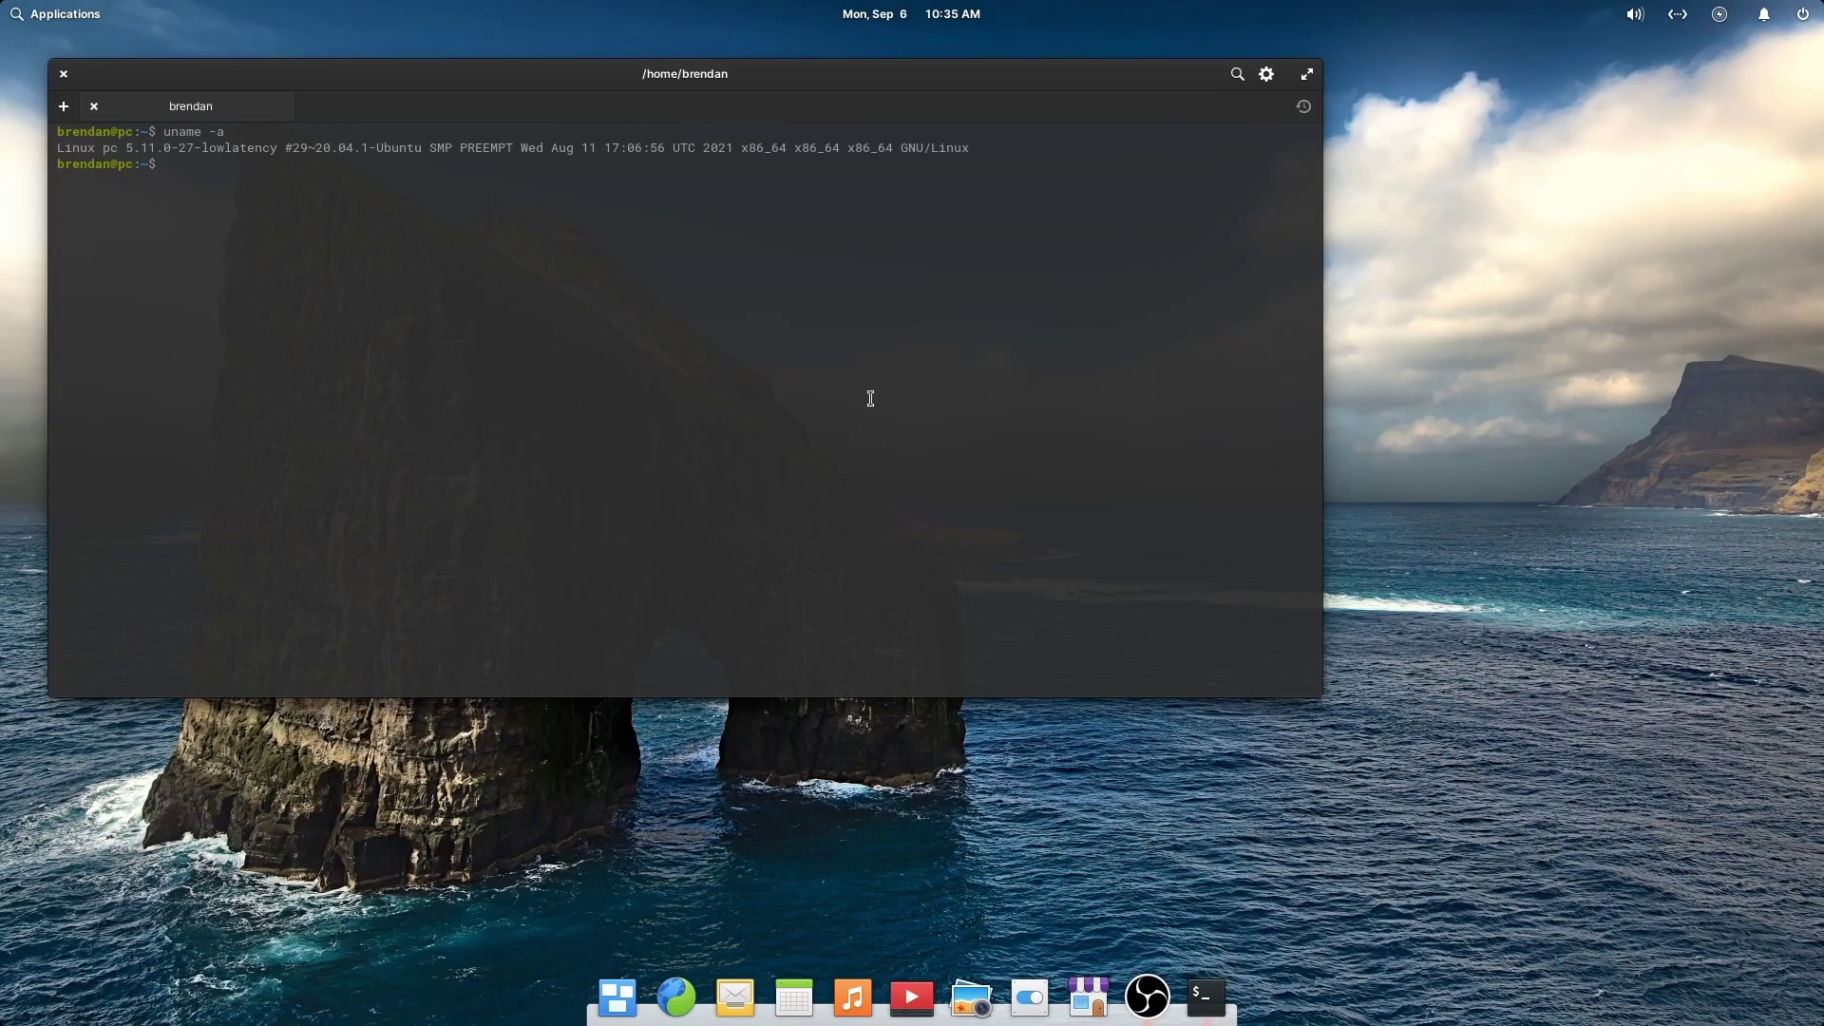
{"action": "key", "text": "super"}
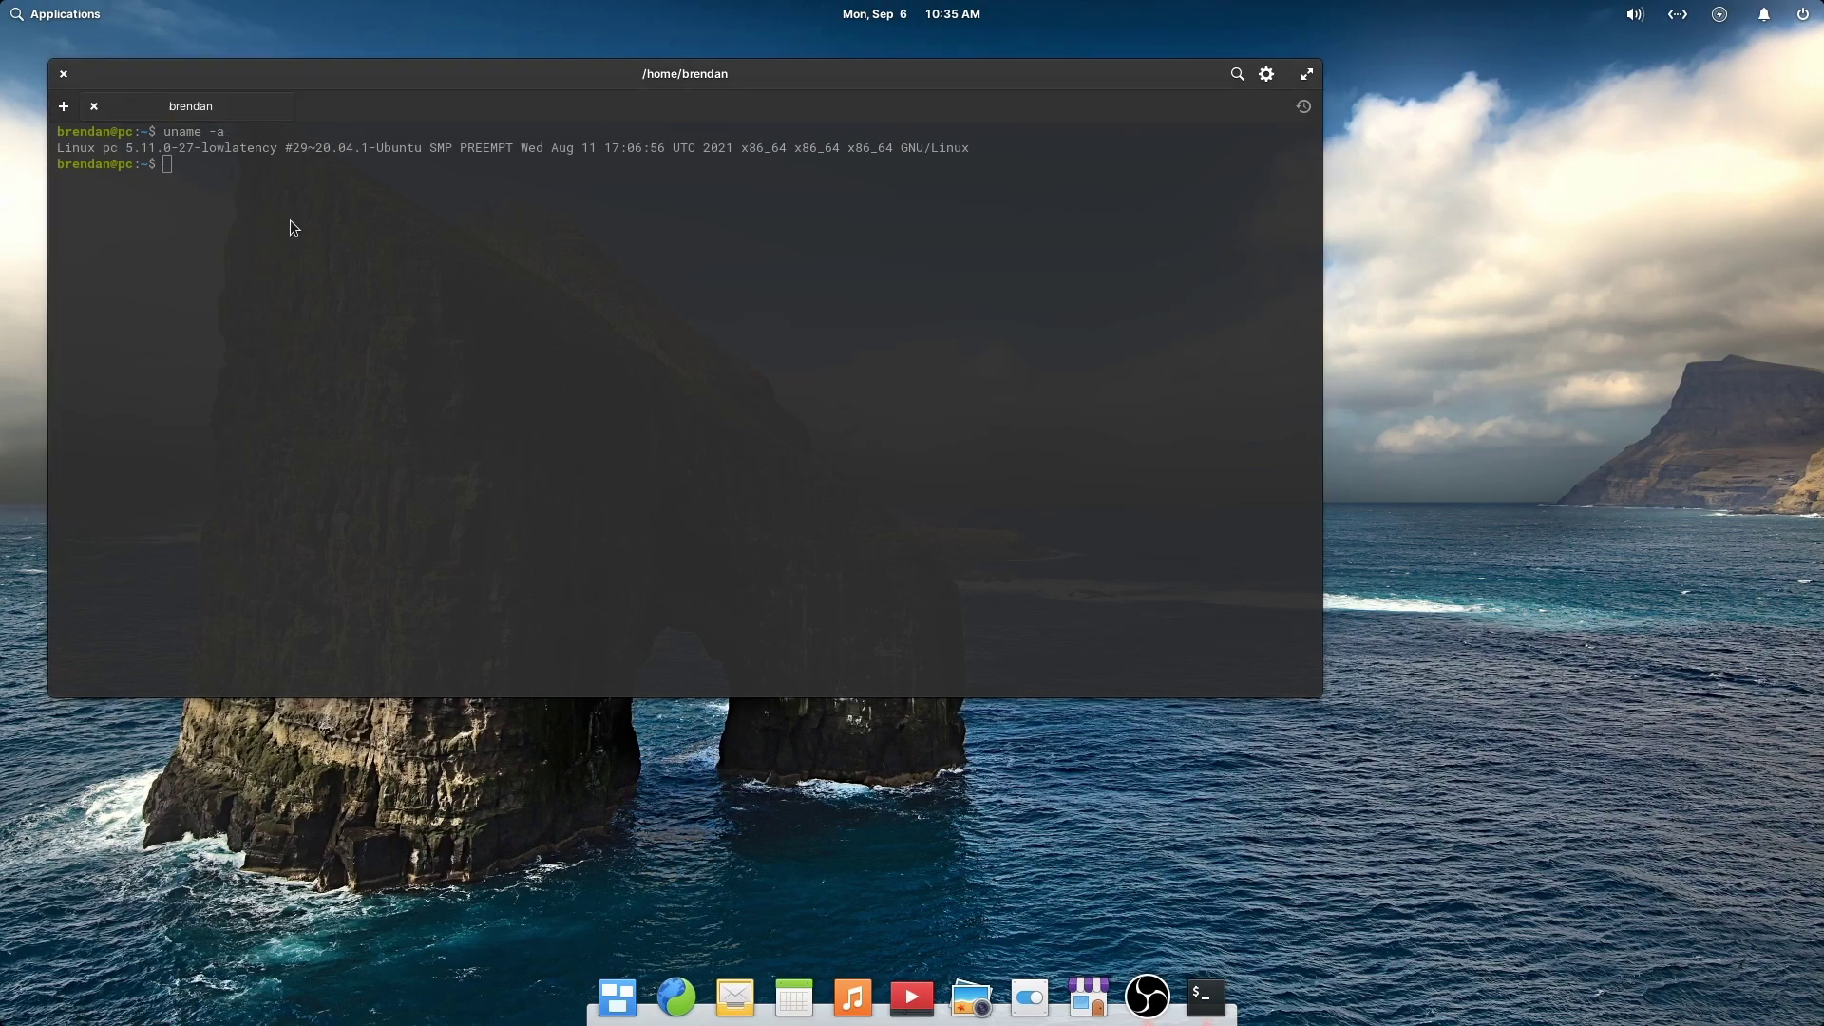
{"action": "type", "text": "caden"}
{"action": "key", "text": "Return"}
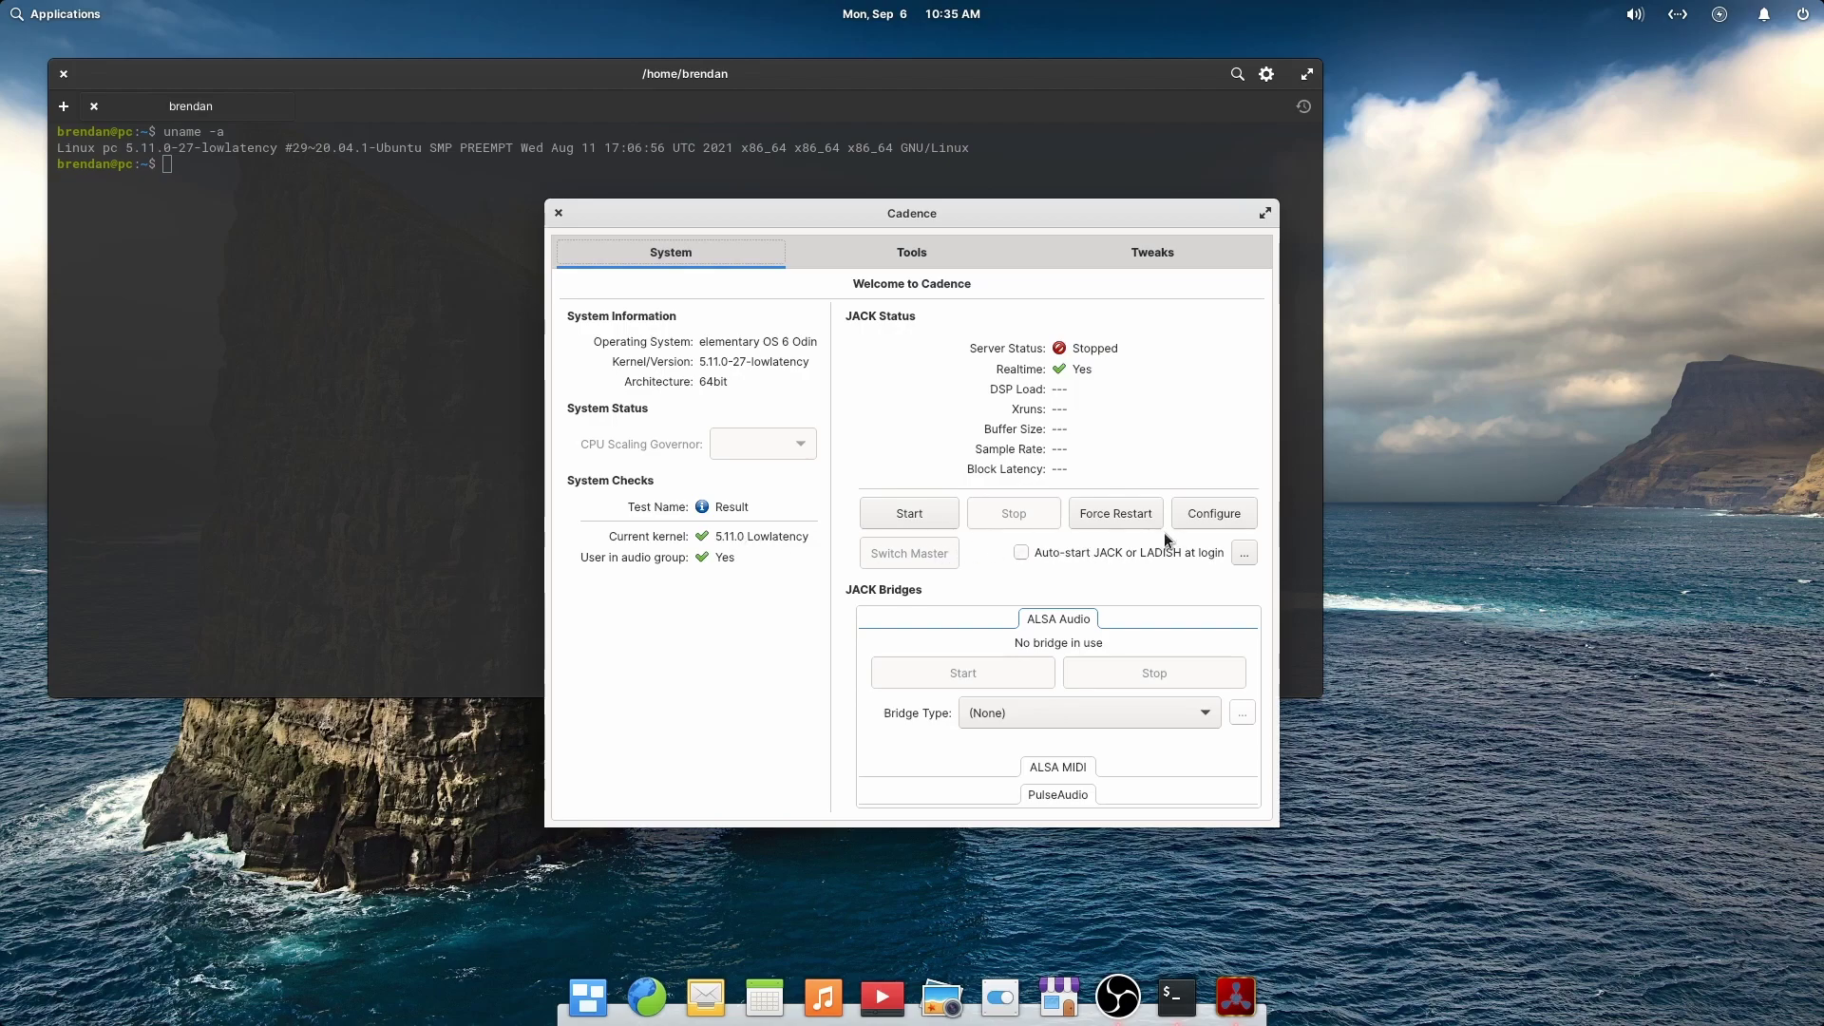
Set JACK to the ALSA driver on hw:NTUSB,0 [USB Audio] and start it at 48000 Hz, 1024 samples
{"action": "left_click", "coordinate": [1206, 515]}
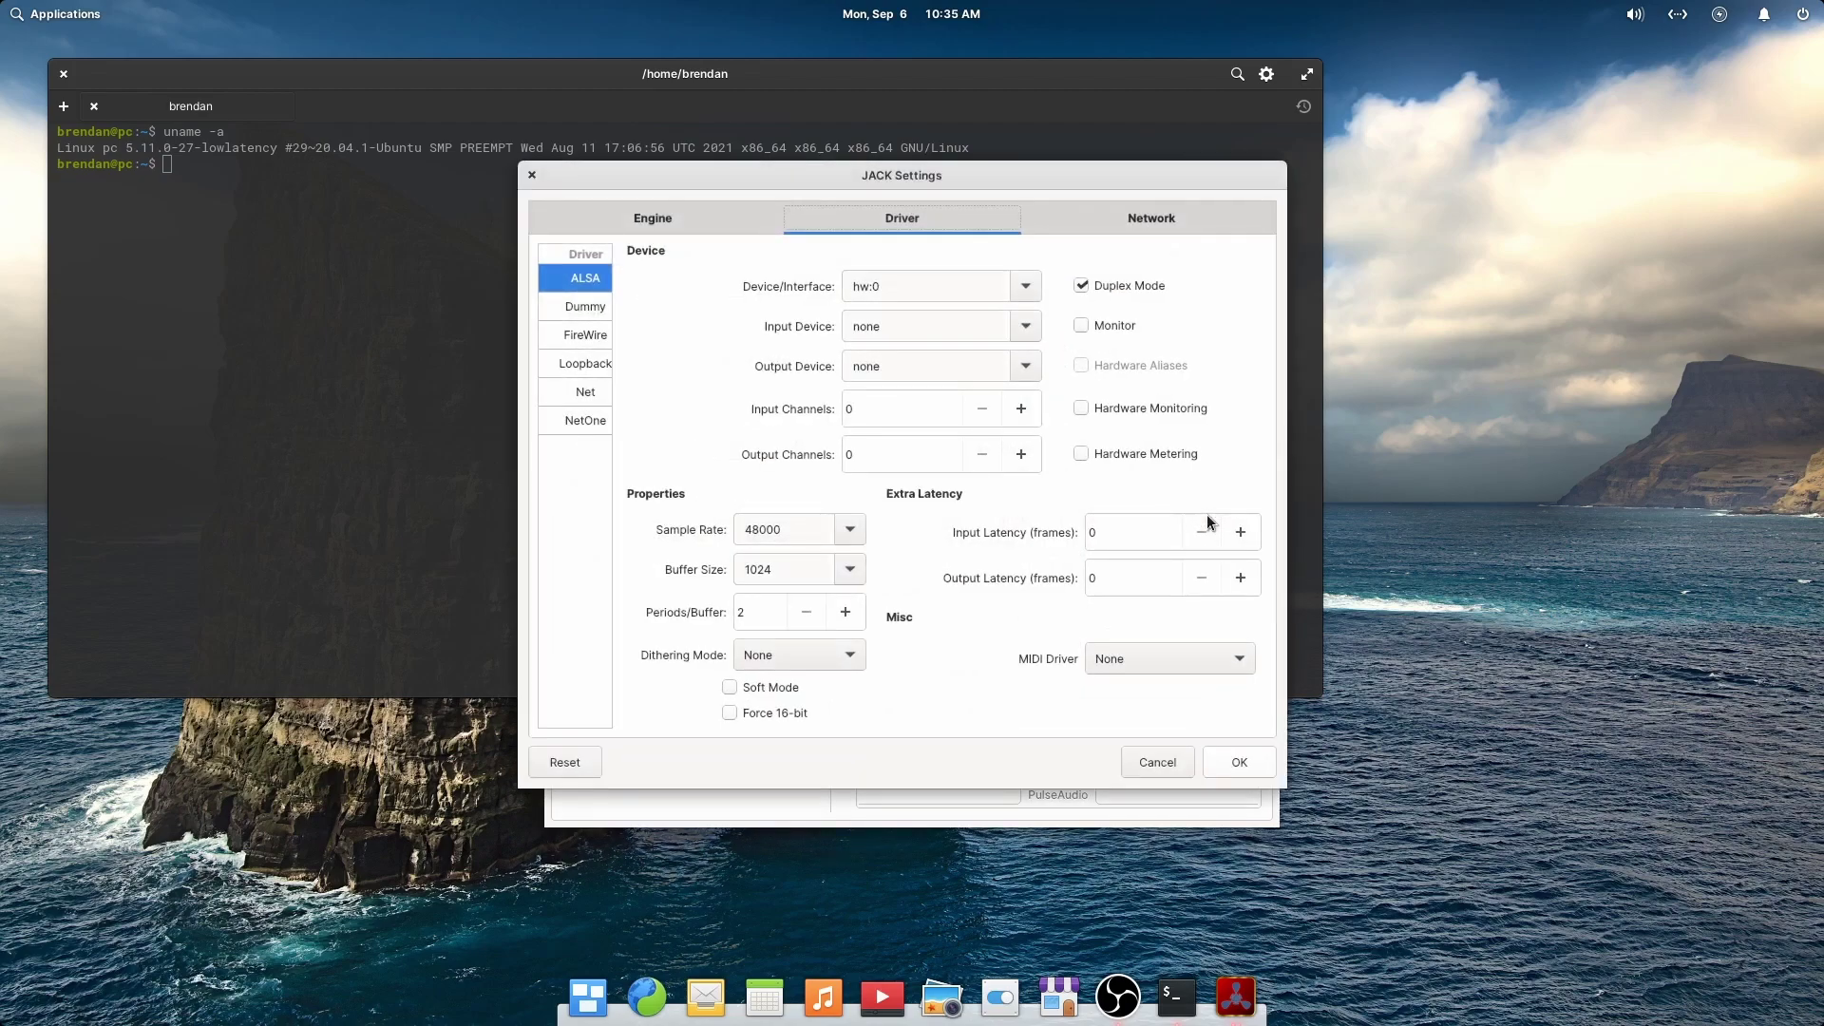
{"action": "left_click", "coordinate": [590, 287]}
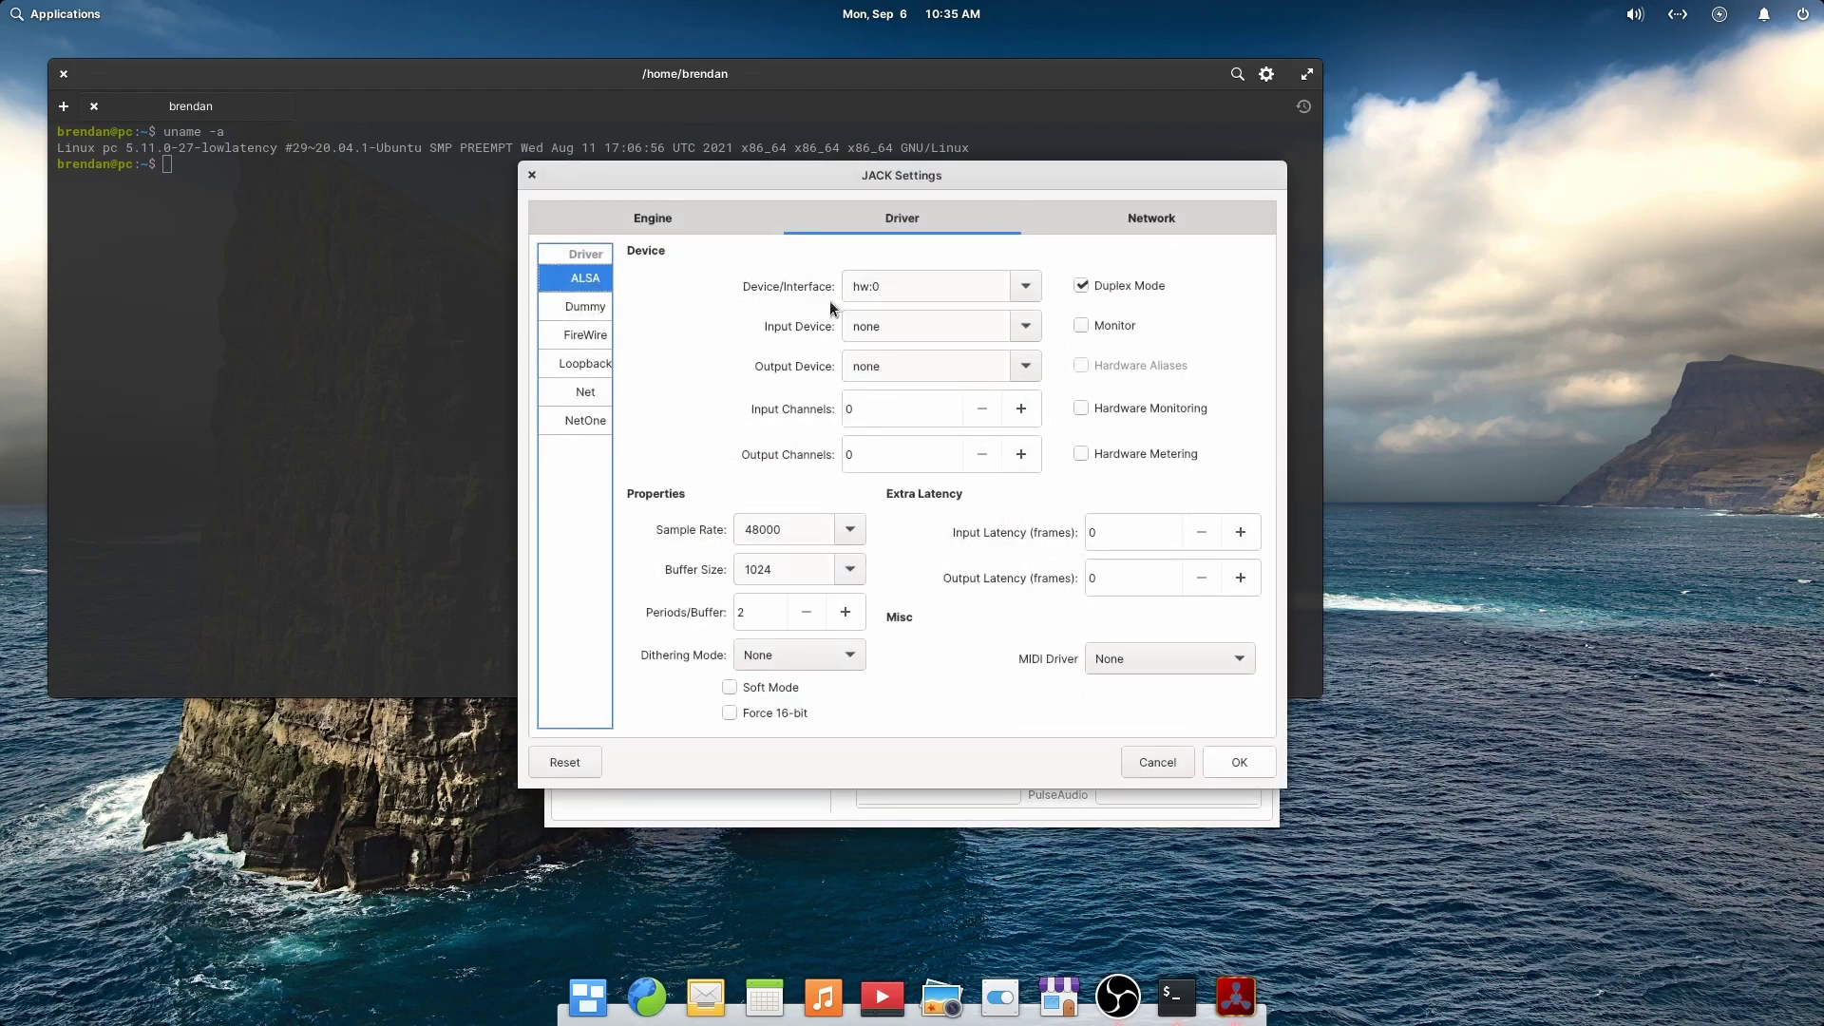
{"action": "left_click", "coordinate": [1027, 286]}
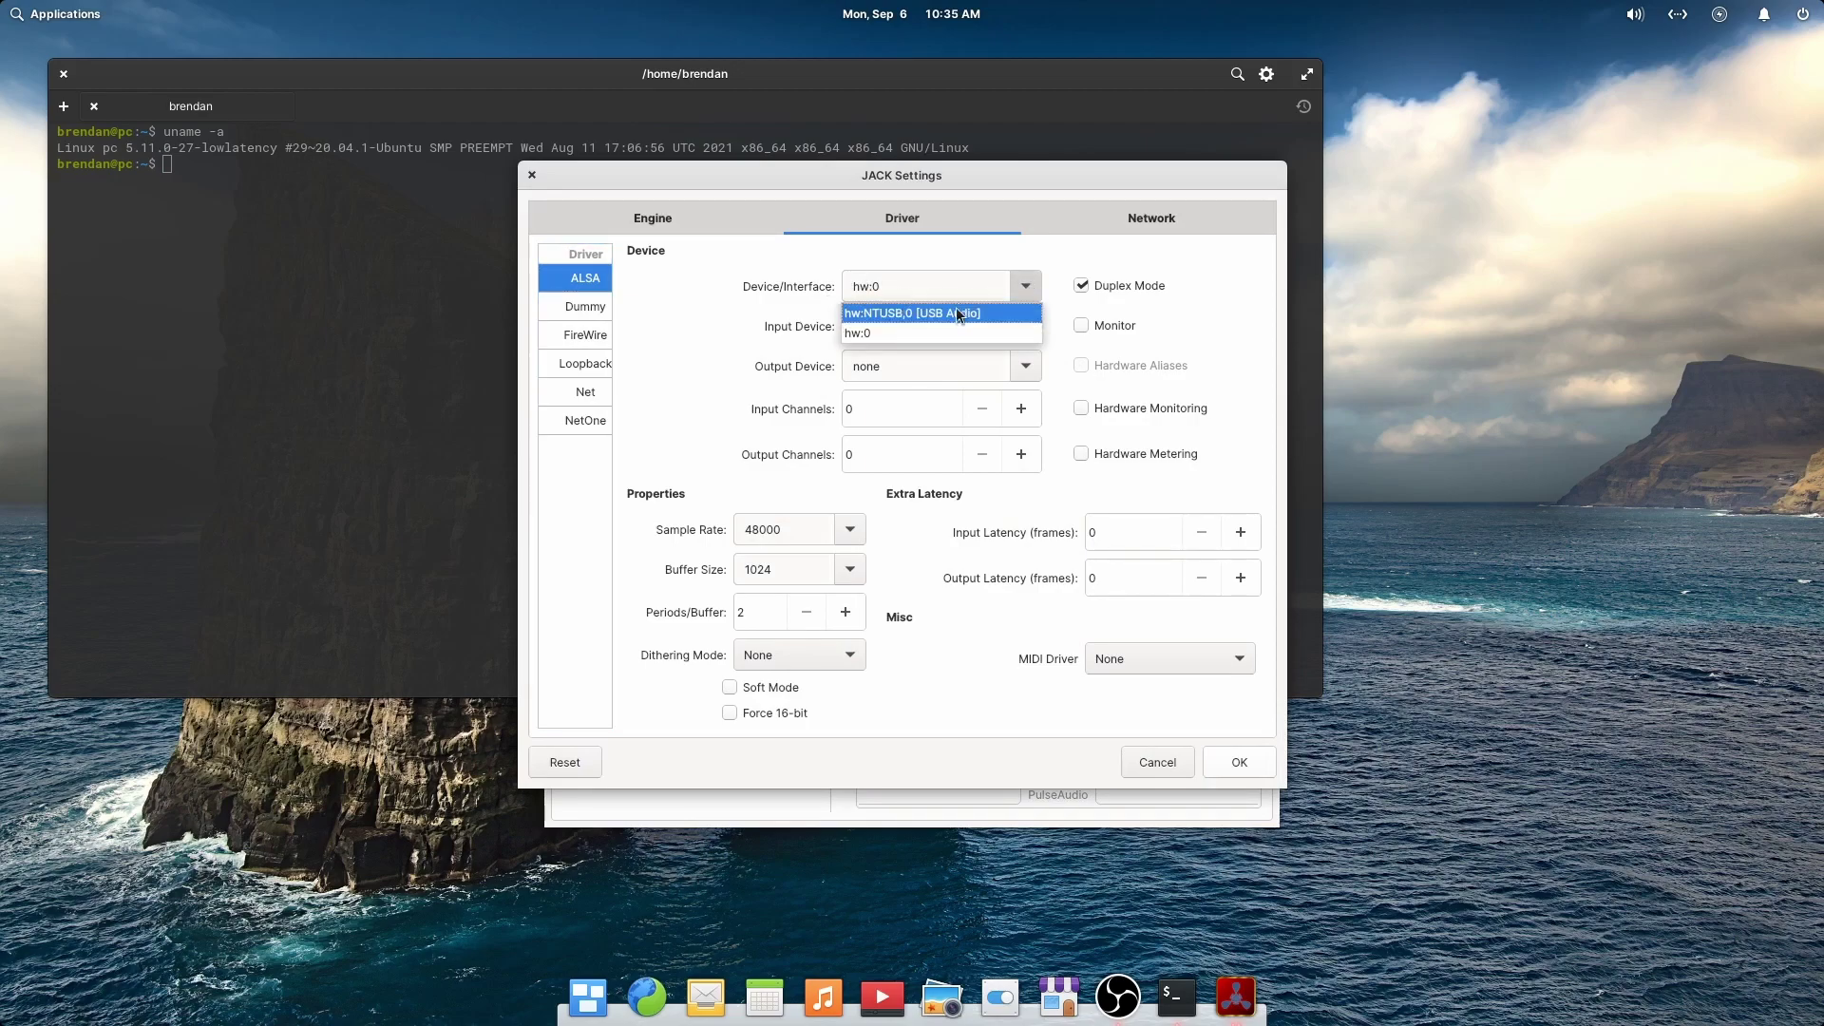
{"action": "left_click", "coordinate": [885, 311]}
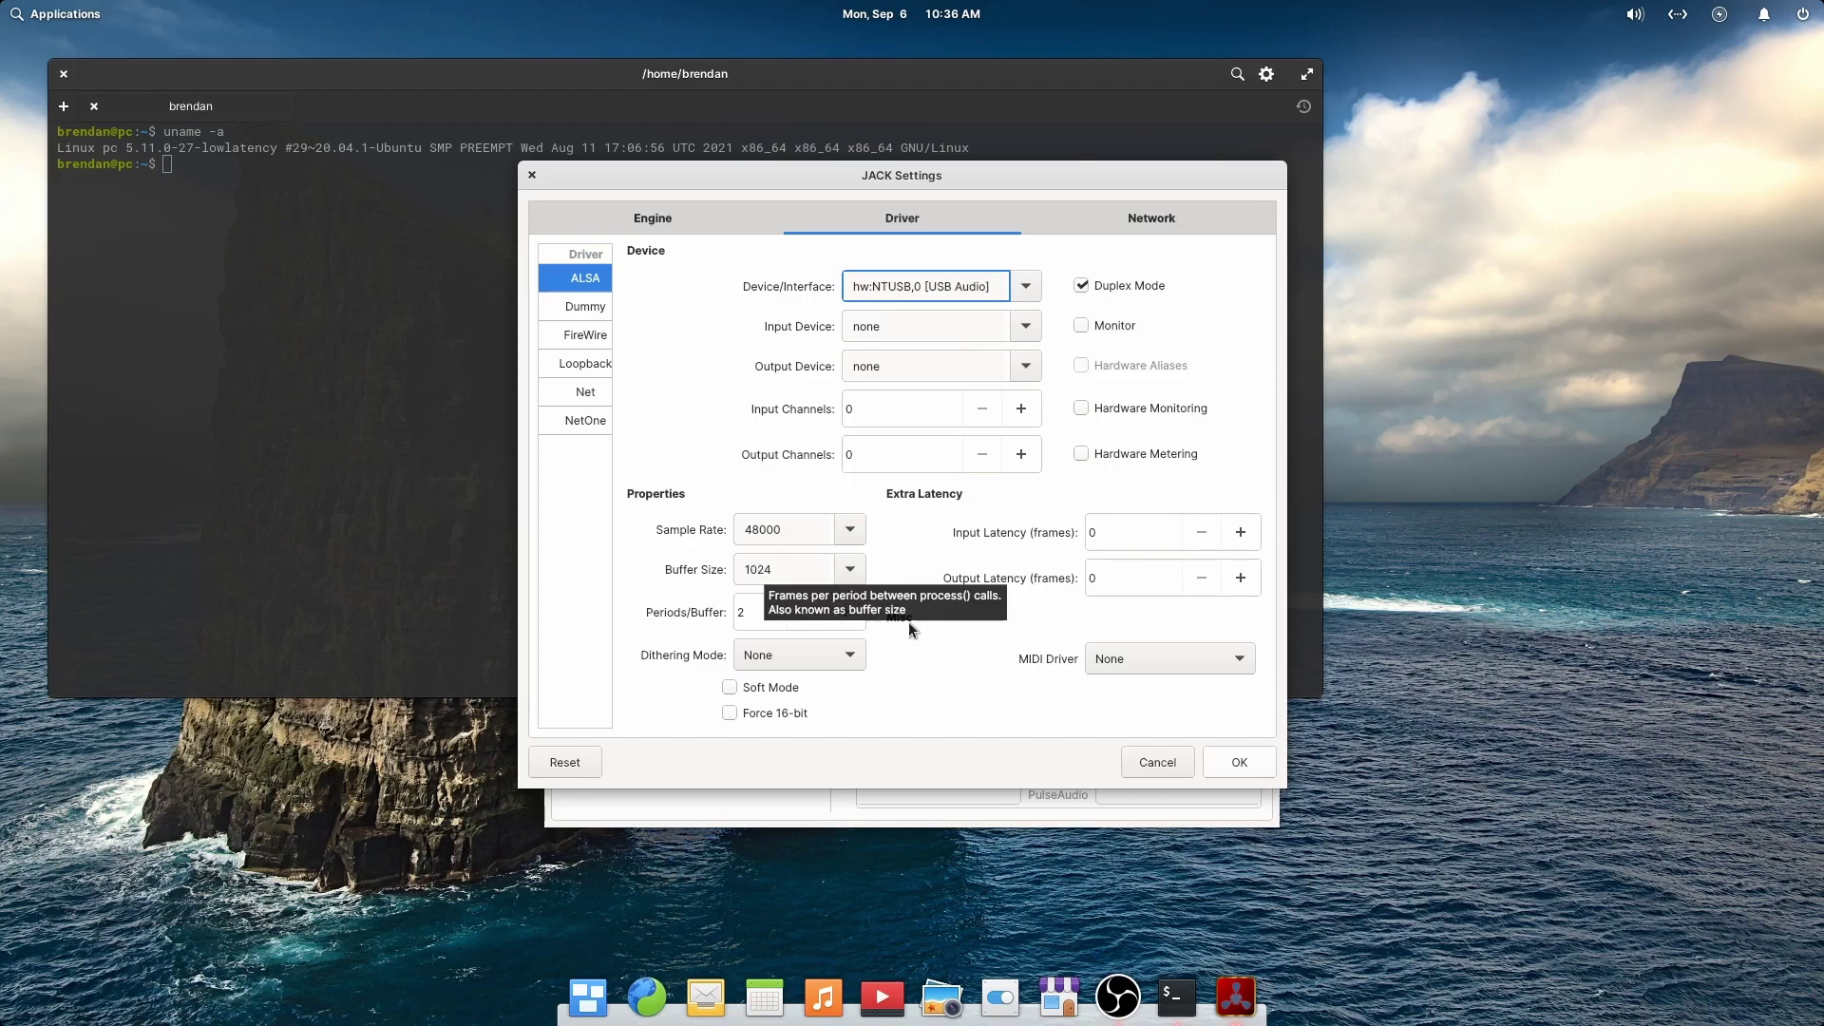
{"action": "left_click", "coordinate": [1240, 764]}
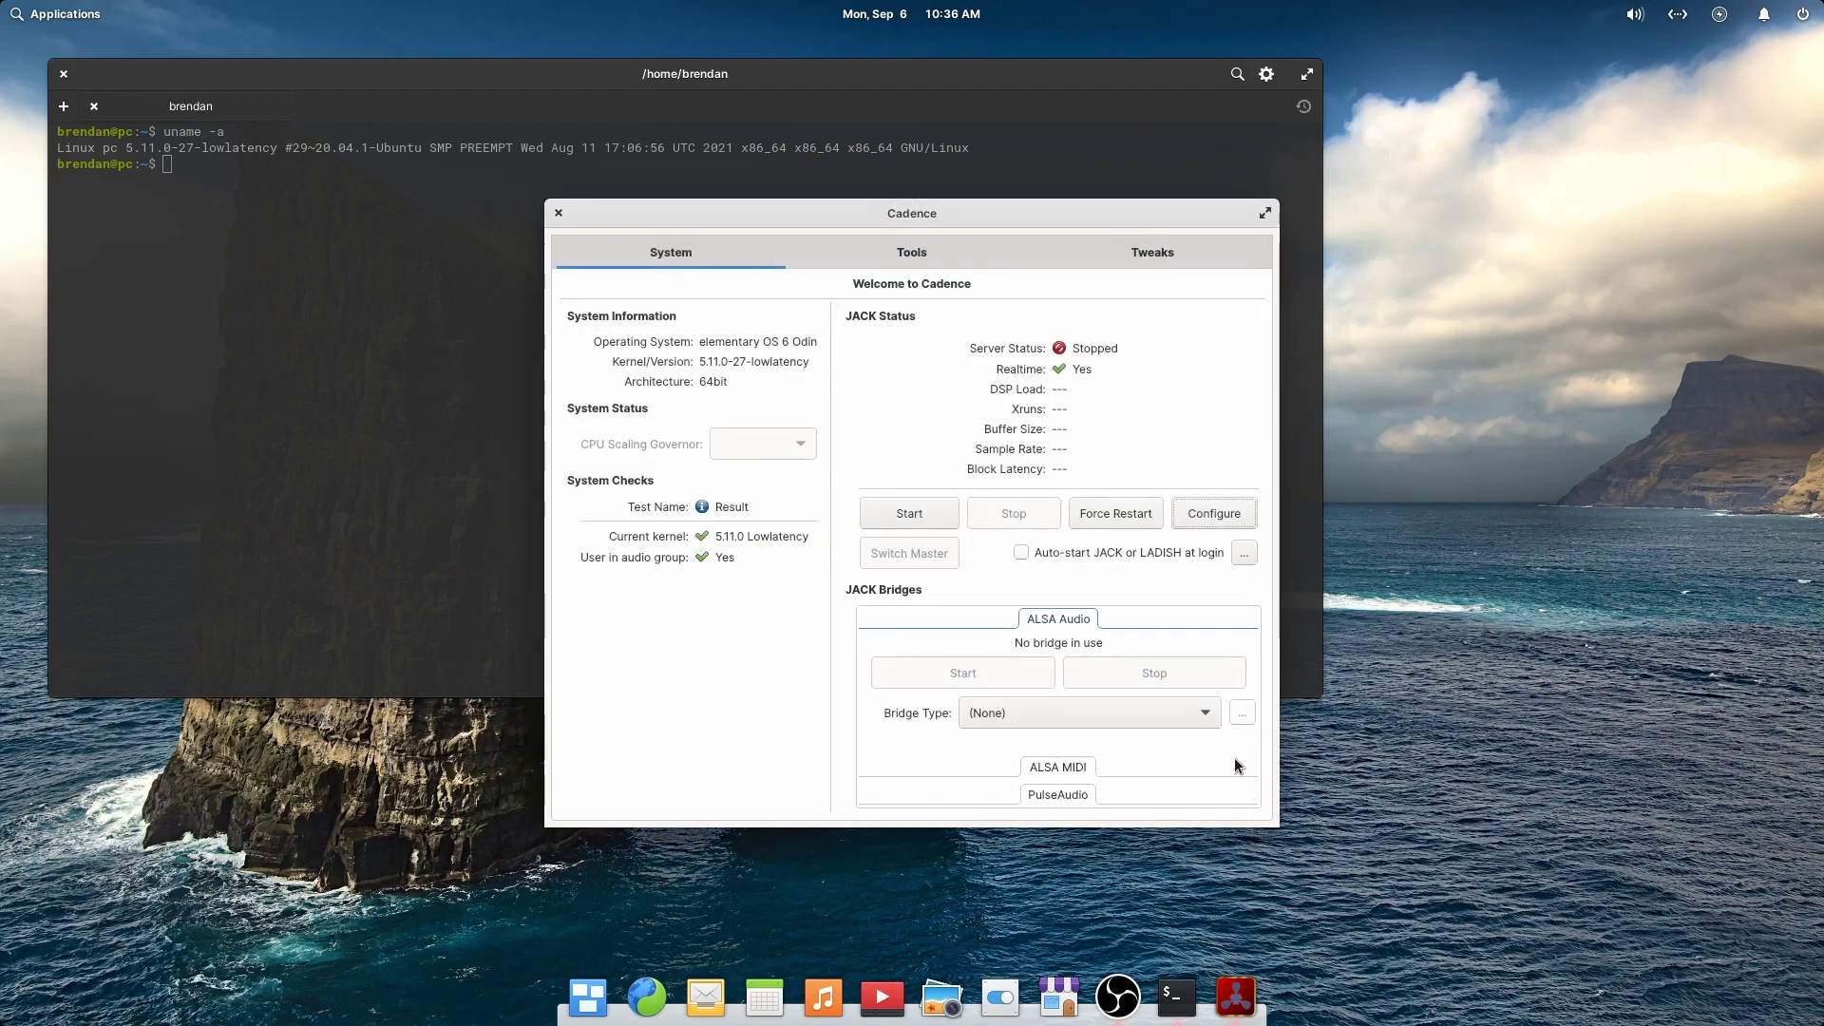
{"action": "left_click", "coordinate": [904, 513]}
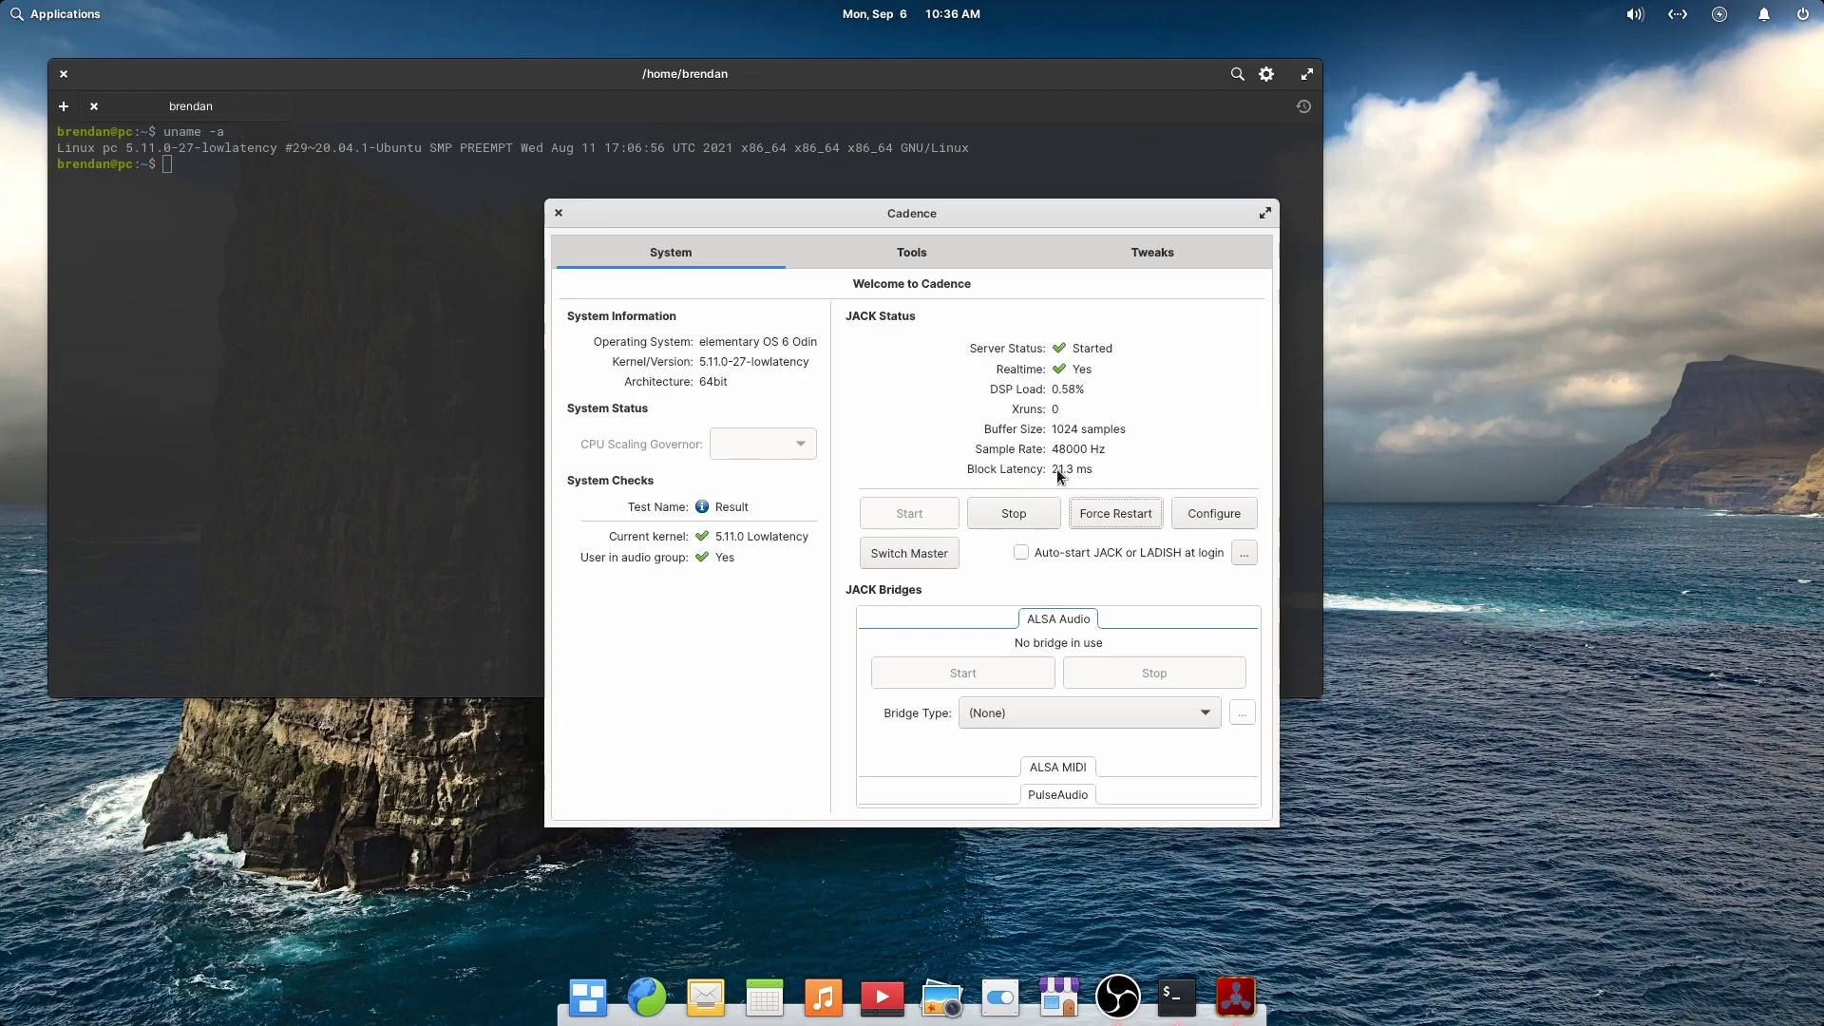
Stop JACK and restart it at 96000 Hz with 128-sample buffers
{"action": "left_click", "coordinate": [1009, 515]}
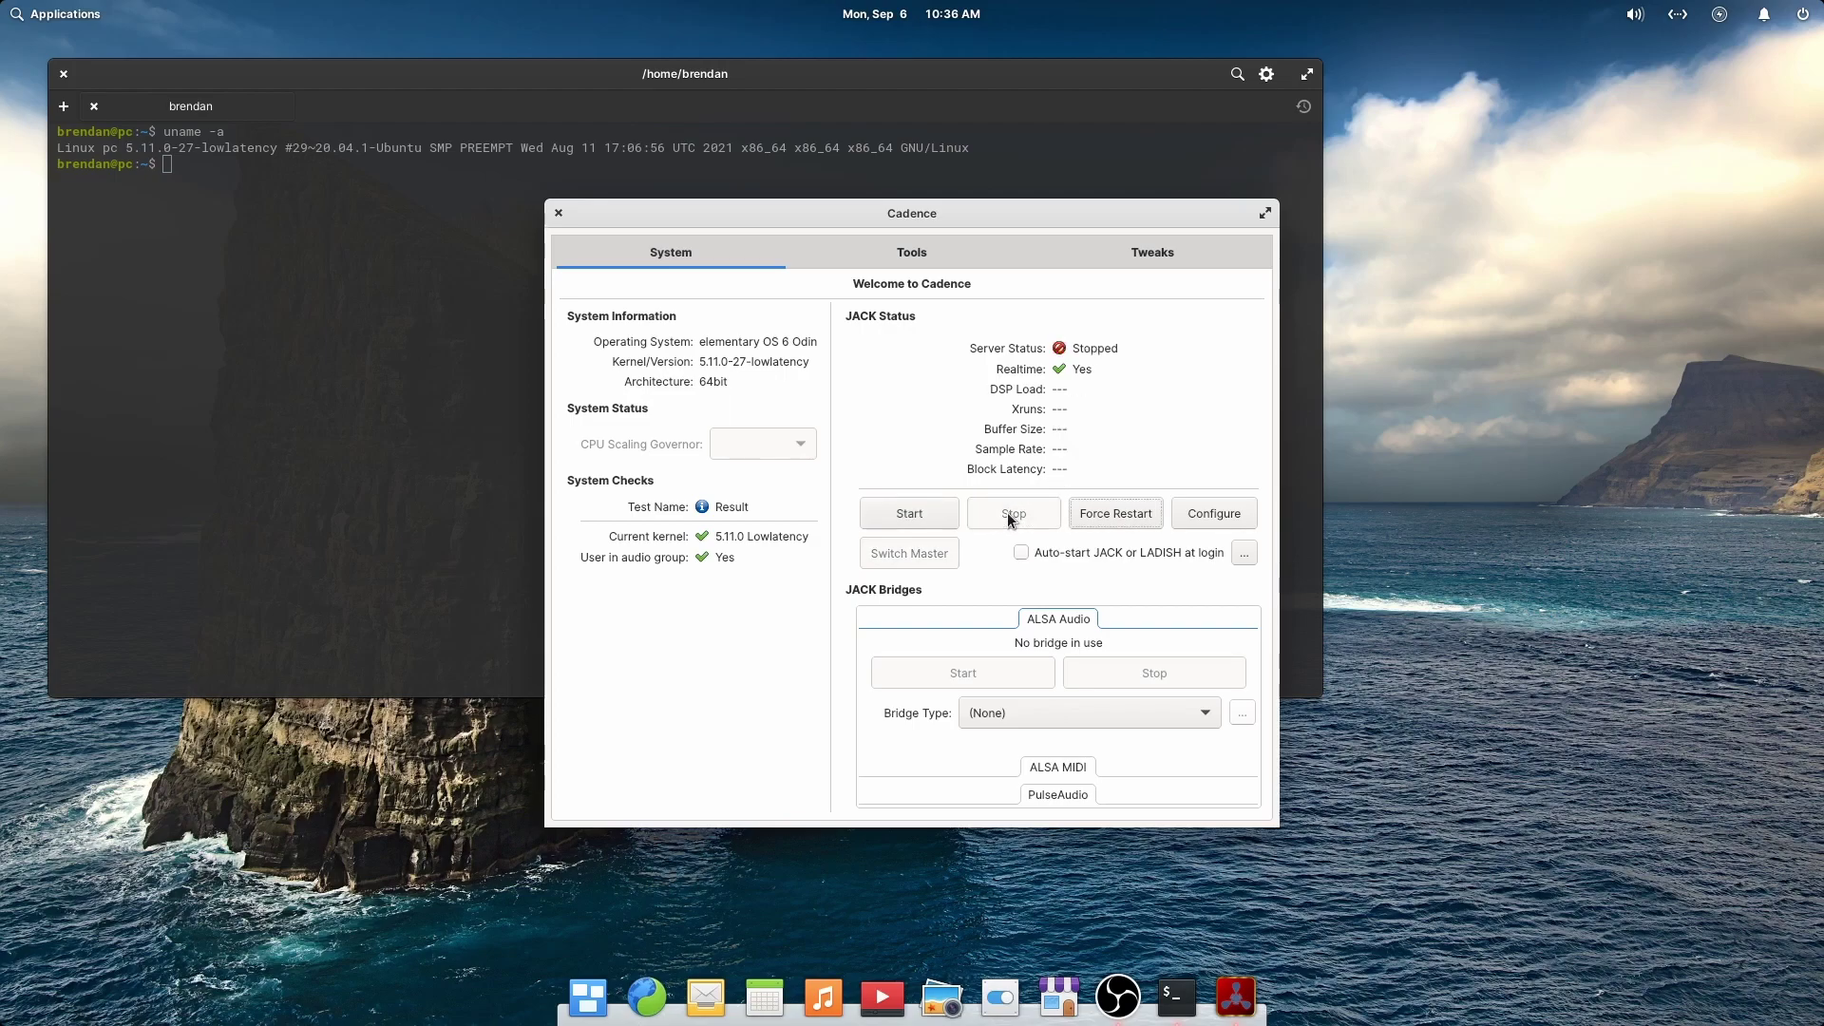
{"action": "left_click", "coordinate": [1203, 515]}
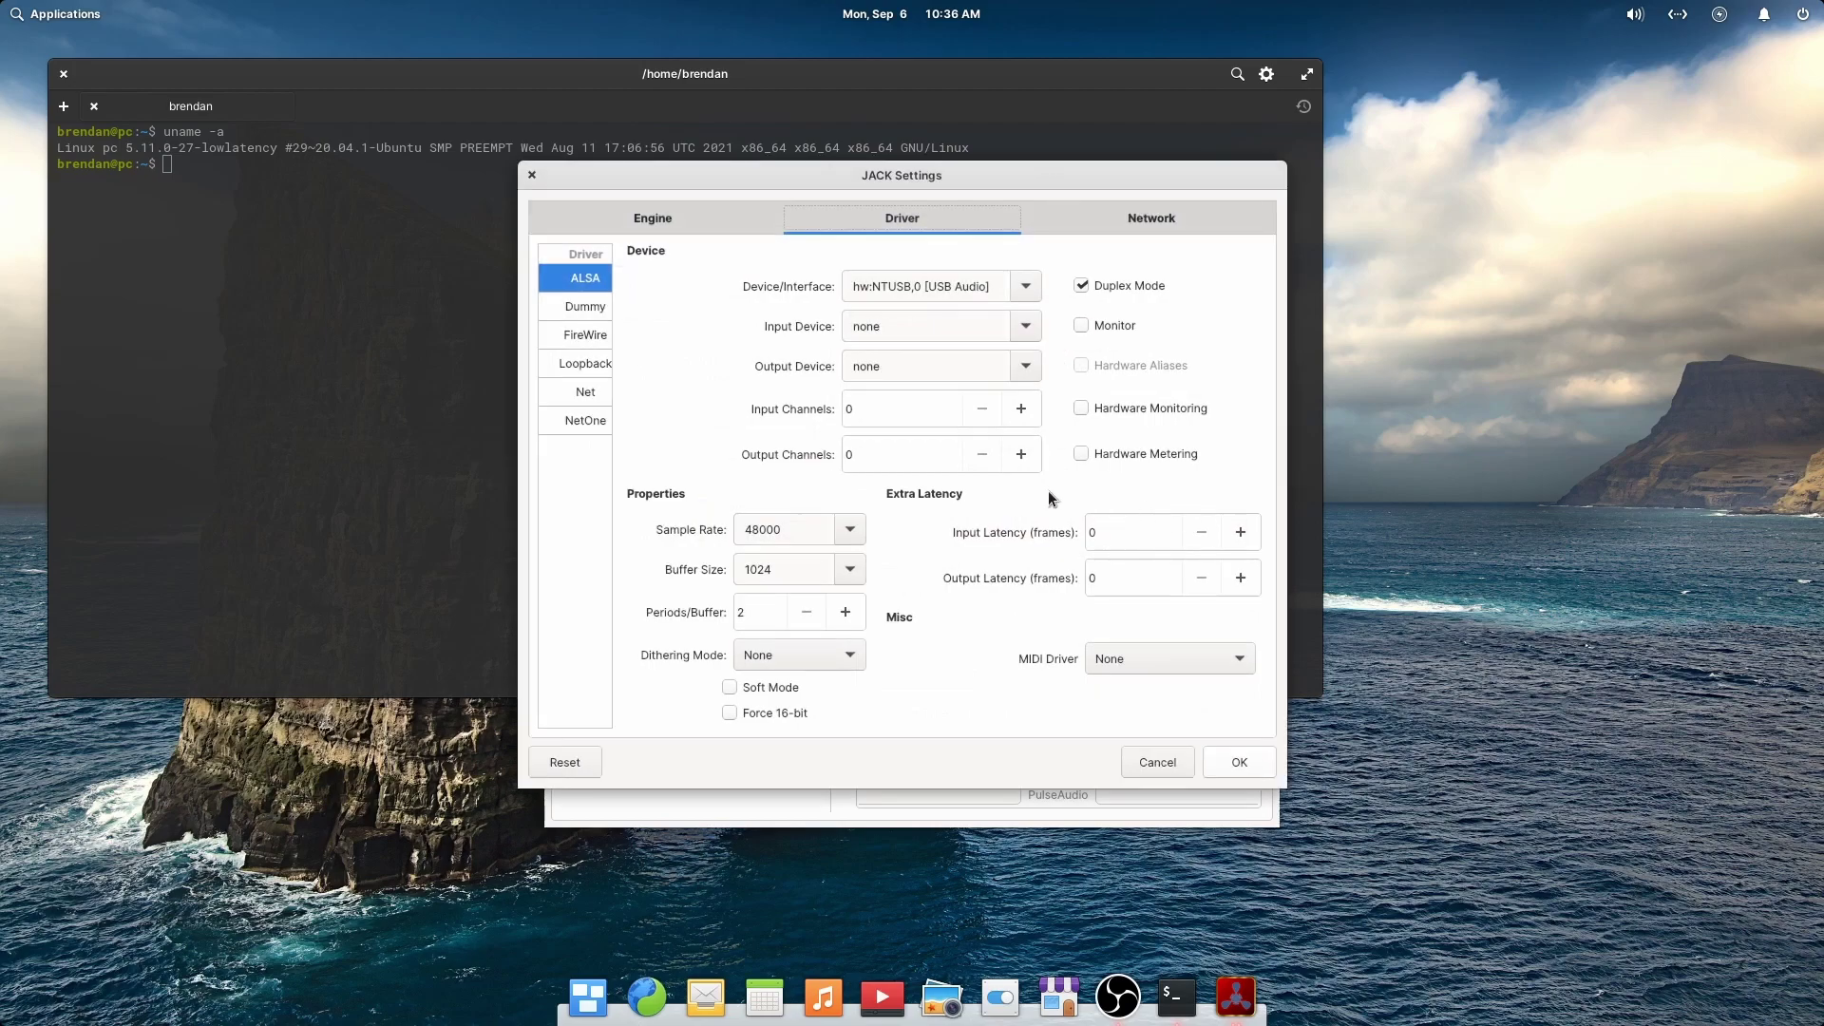
{"action": "left_click", "coordinate": [851, 528]}
{"action": "left_click", "coordinate": [802, 653]}
{"action": "left_click", "coordinate": [850, 570]}
{"action": "left_click", "coordinate": [812, 655]}
{"action": "left_click", "coordinate": [1224, 762]}
{"action": "left_click", "coordinate": [918, 514]}
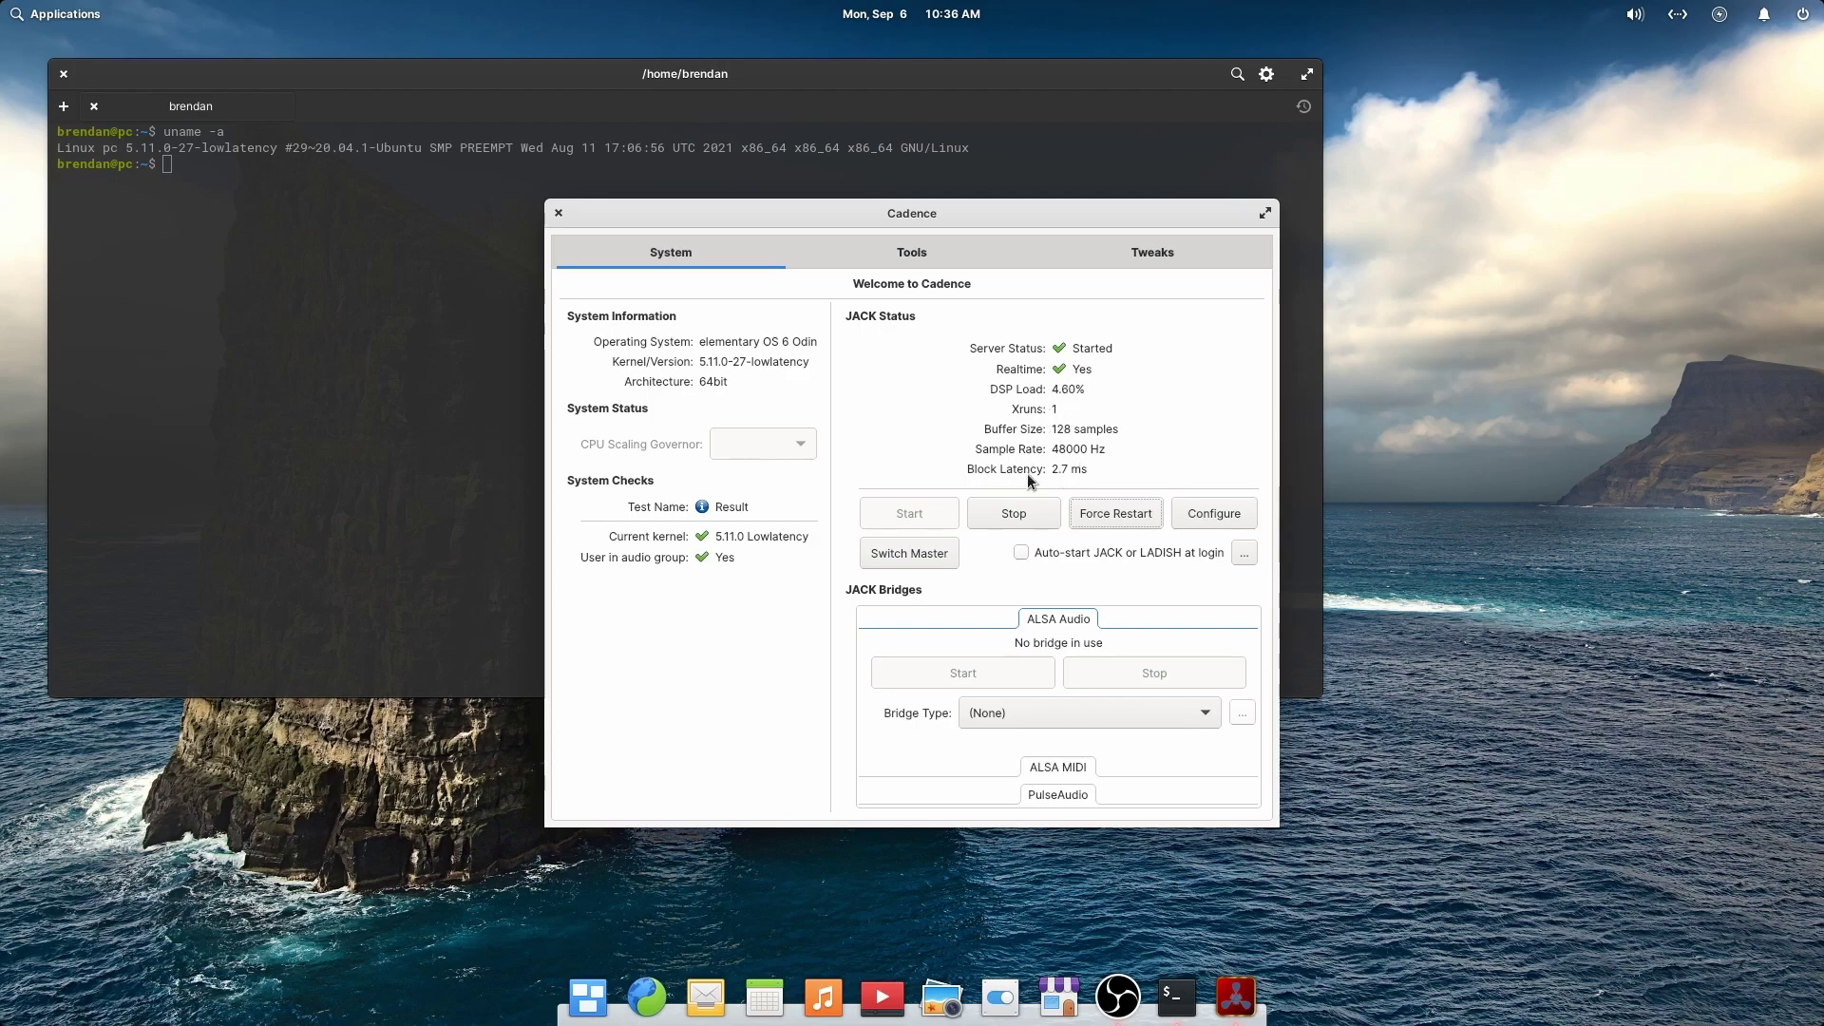
Stop JACK and reconfigure it to 48000 Hz with 256-sample buffers
{"action": "left_click", "coordinate": [1012, 513]}
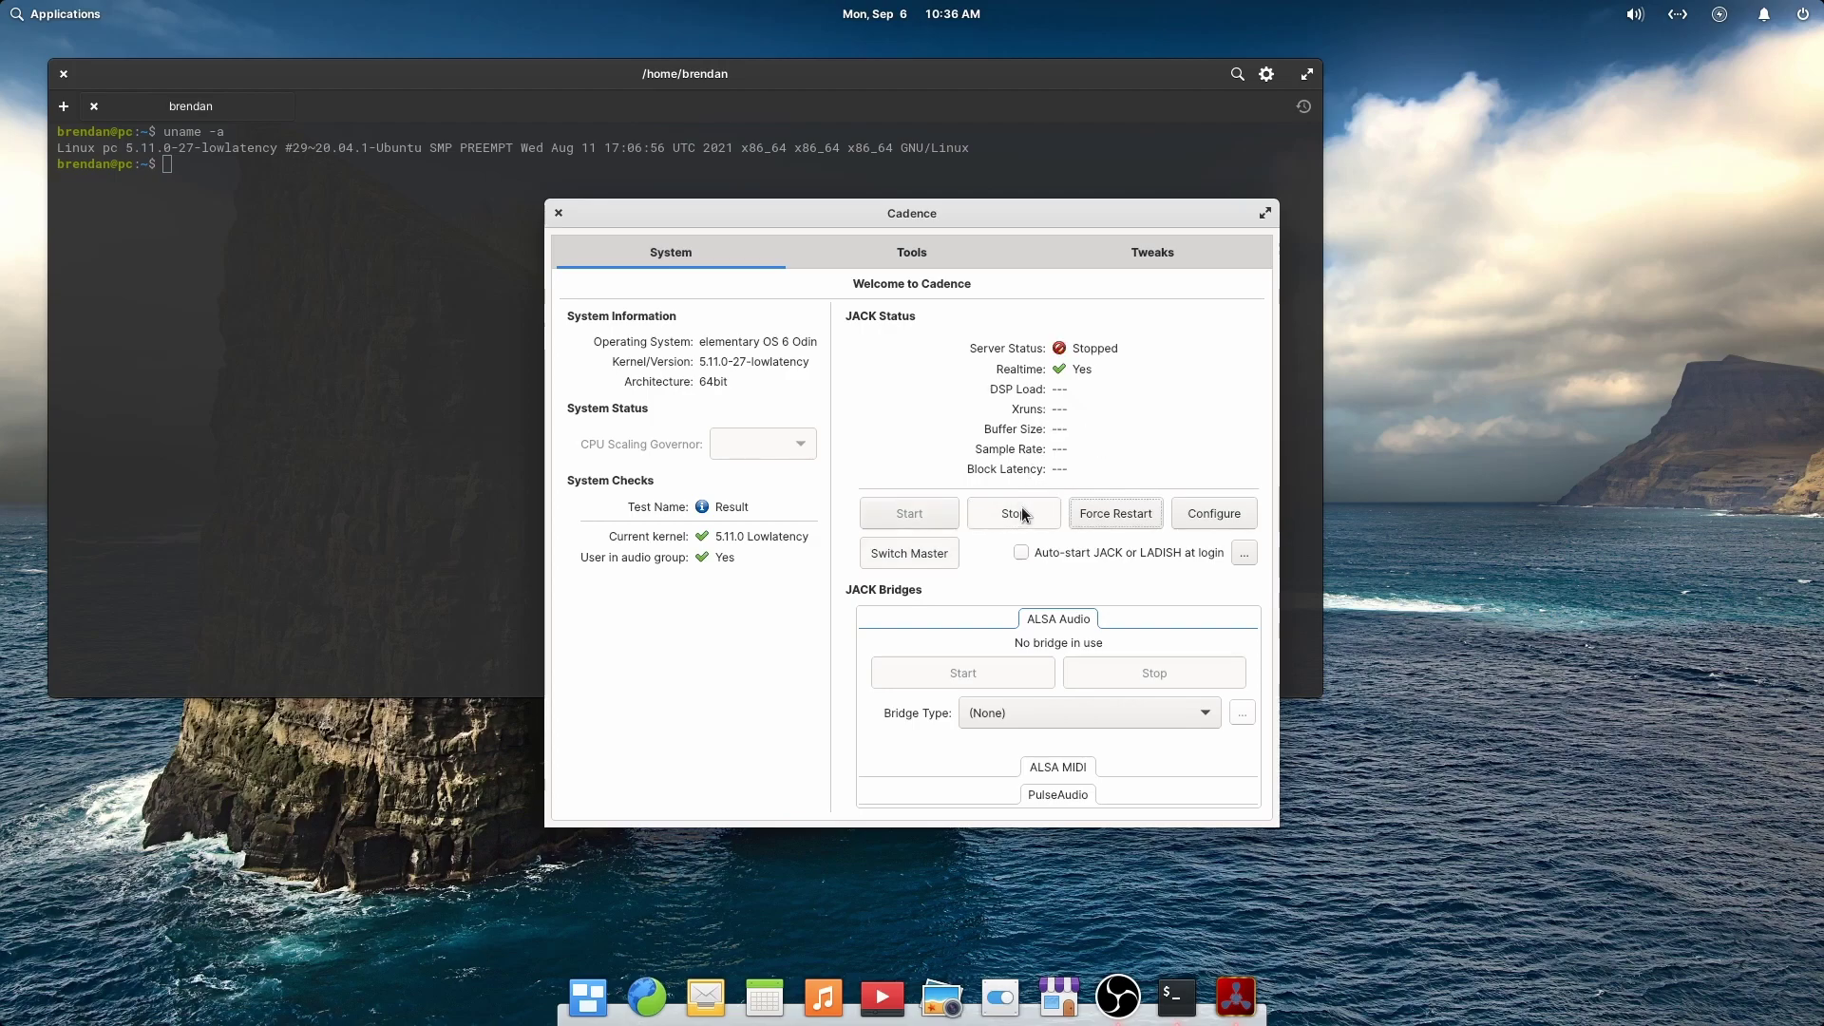
{"action": "left_click", "coordinate": [1200, 515]}
{"action": "left_click", "coordinate": [854, 529]}
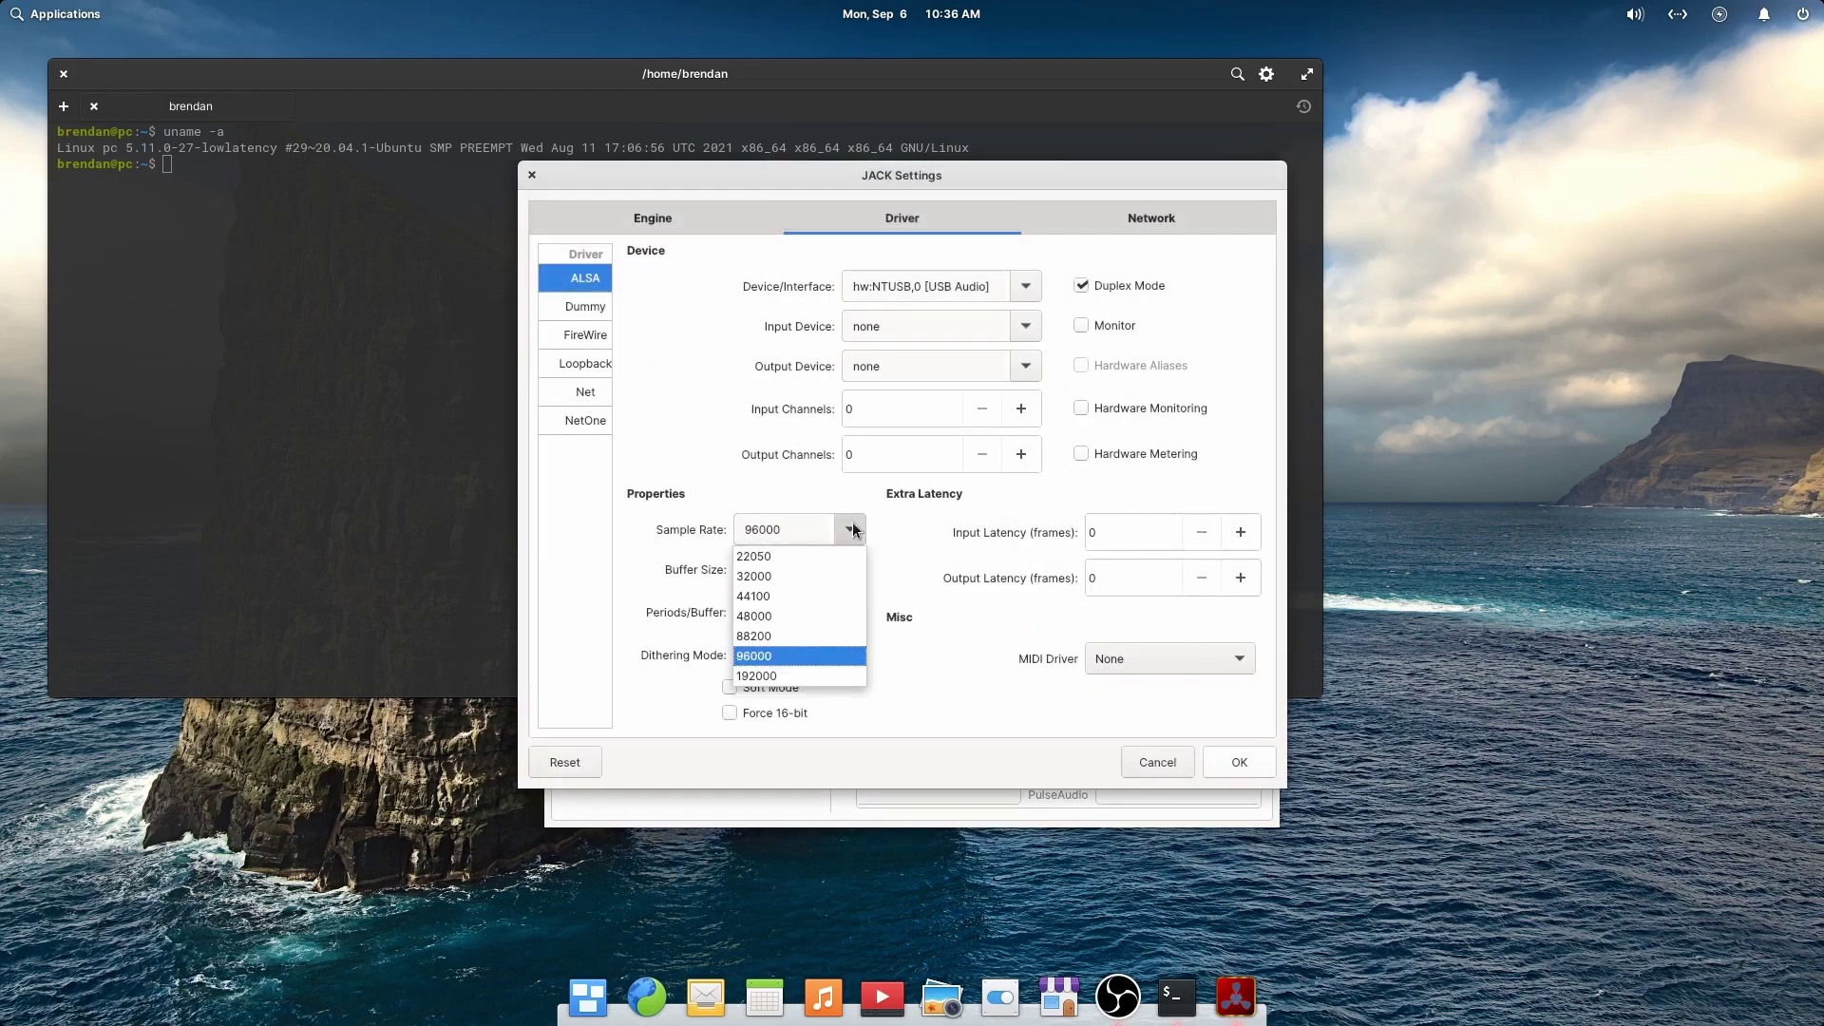
{"action": "left_click", "coordinate": [808, 614]}
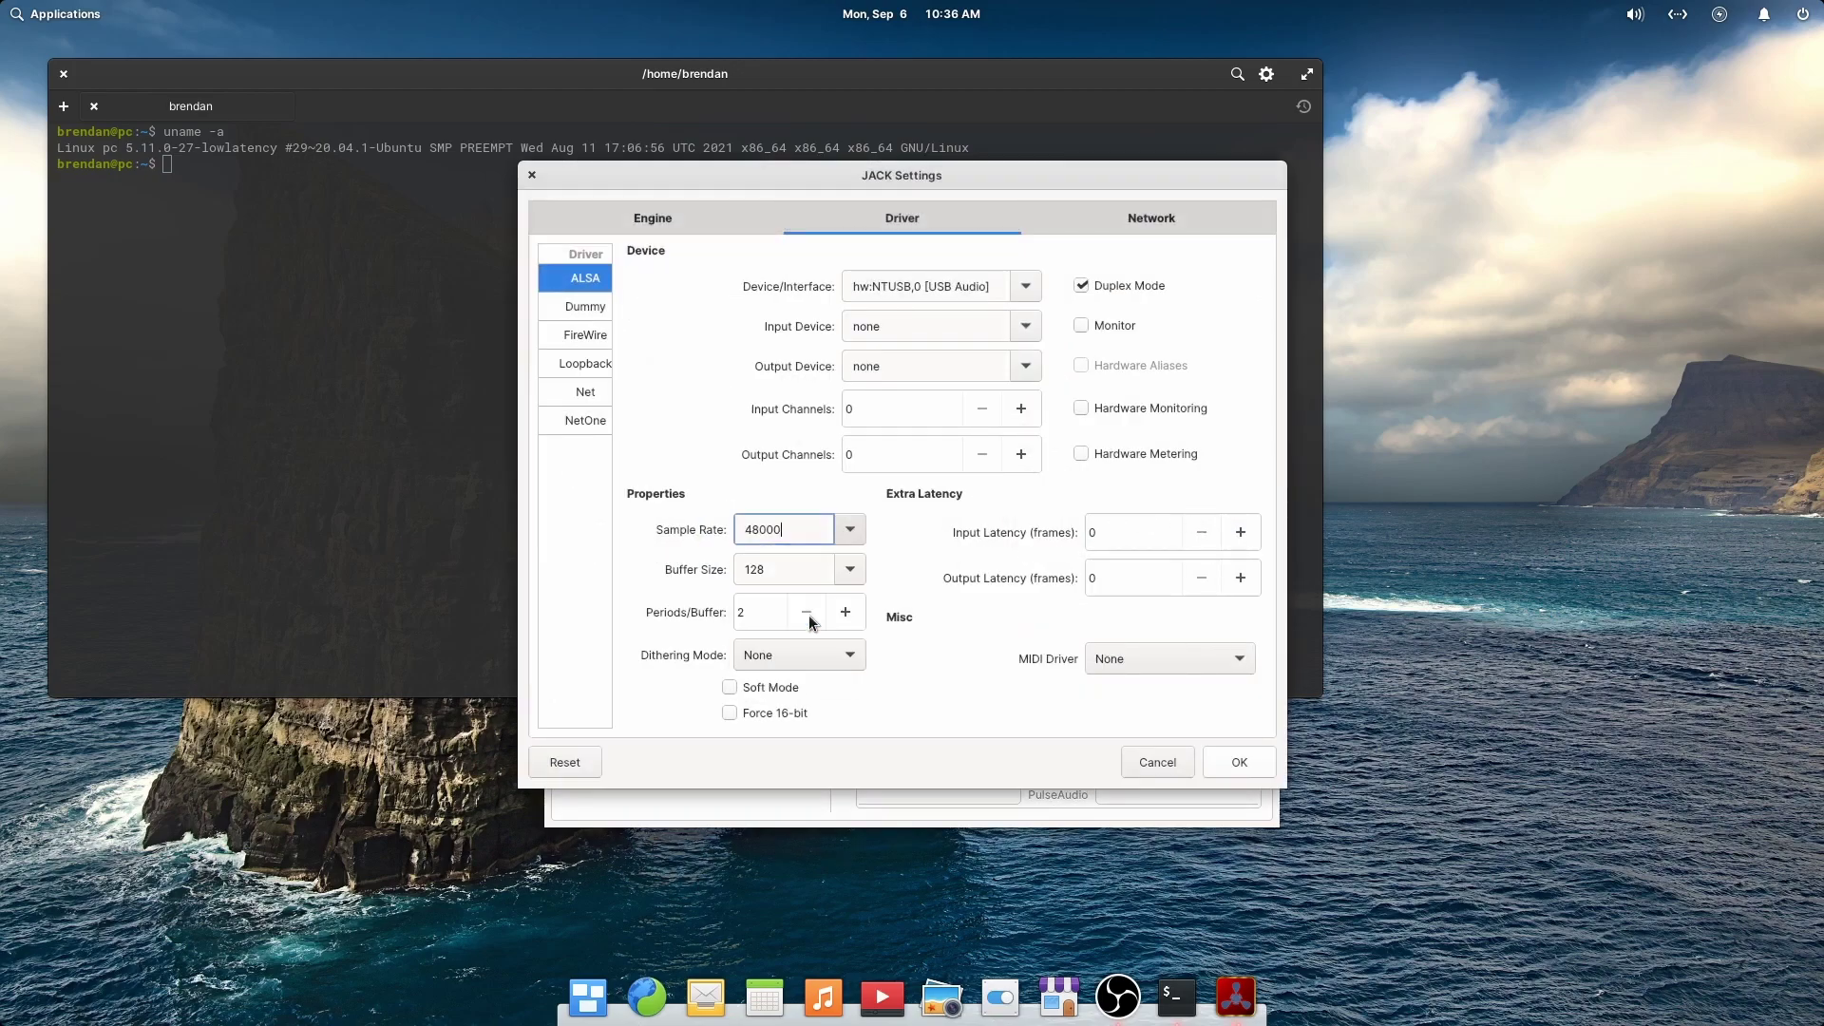
{"action": "left_click", "coordinate": [850, 570]}
{"action": "left_click", "coordinate": [783, 675]}
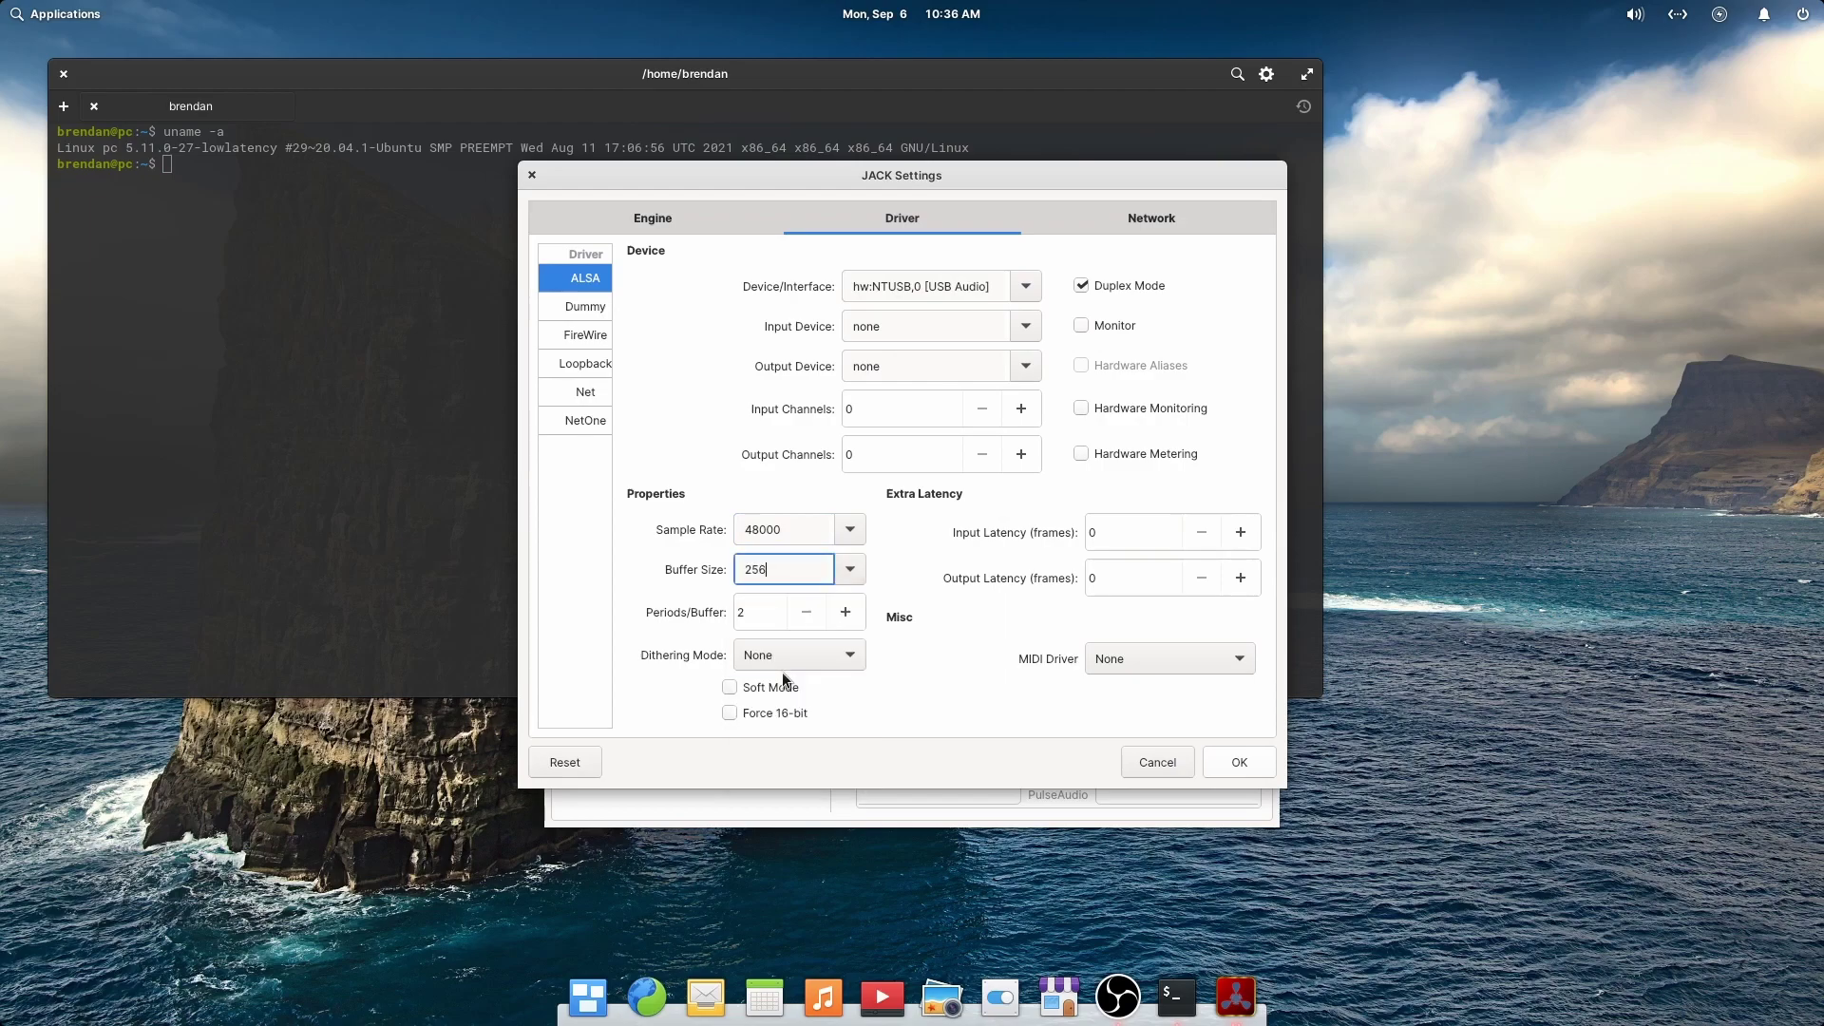
{"action": "left_click", "coordinate": [1237, 763]}
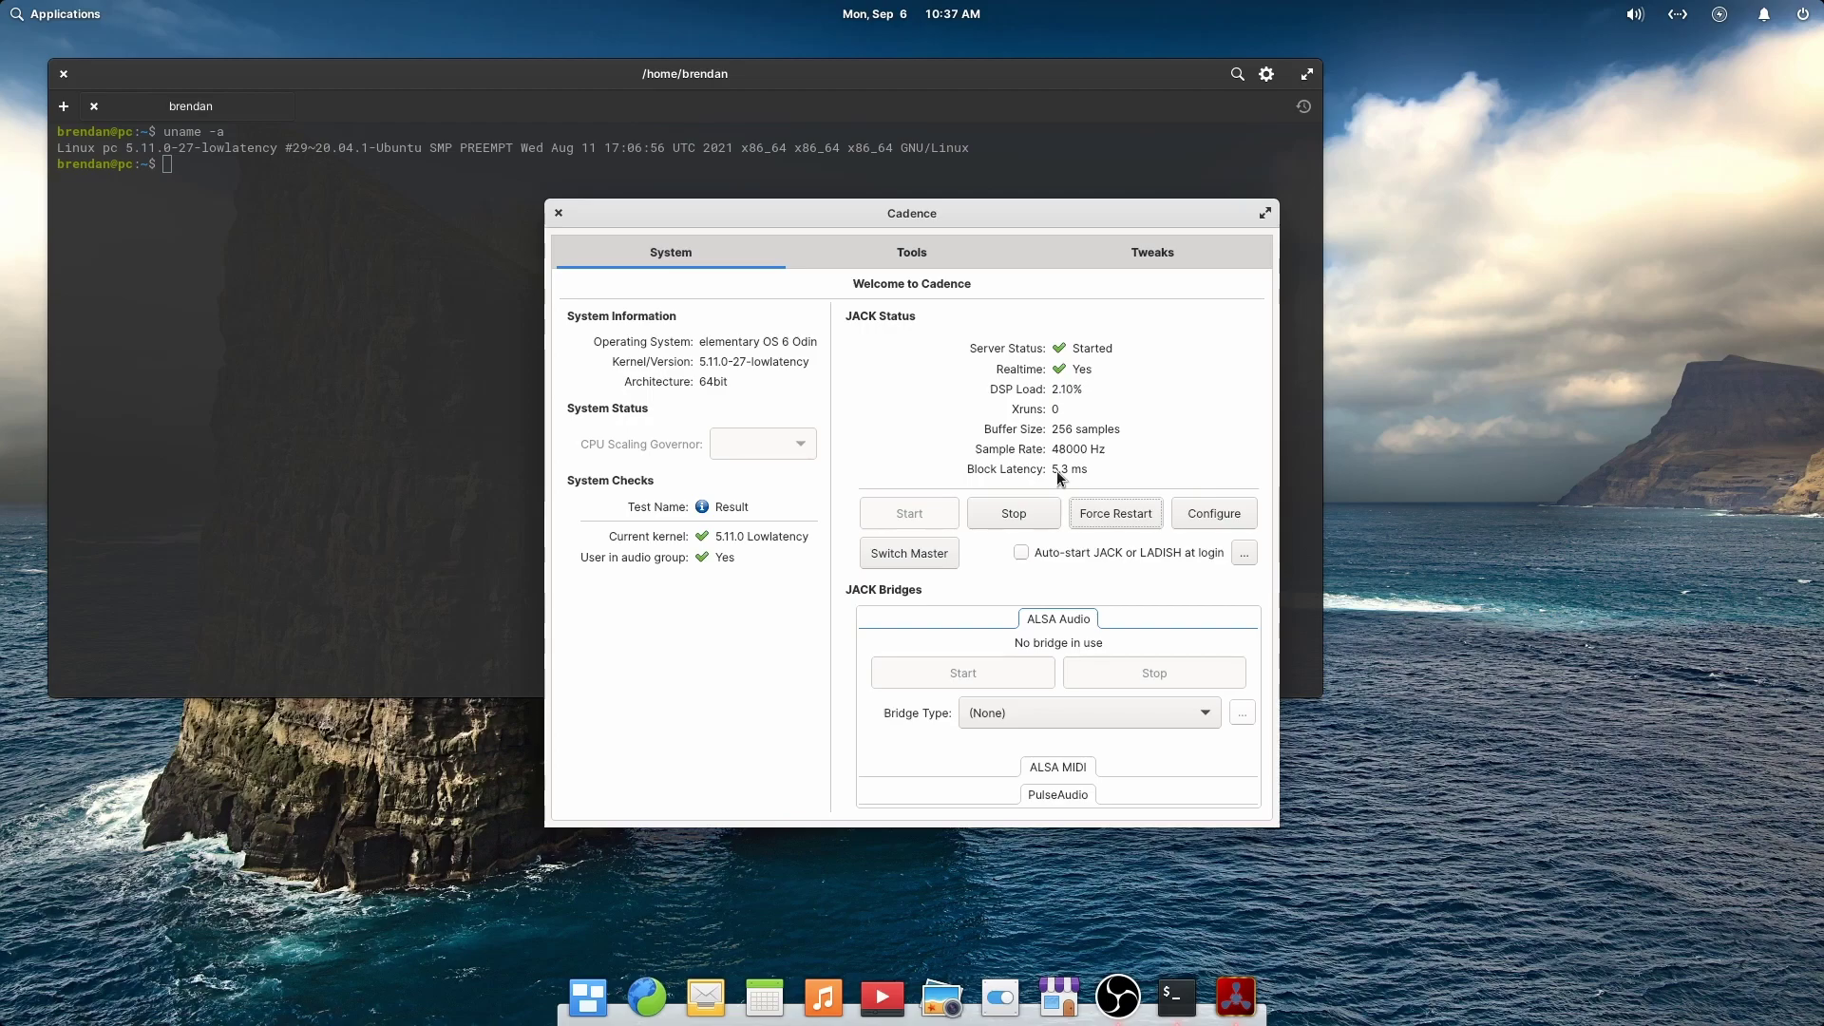
Load bitwig.com/download in Web and start the Bitwig Studio 4.0.1 Linux download
{"action": "left_click", "coordinate": [647, 996]}
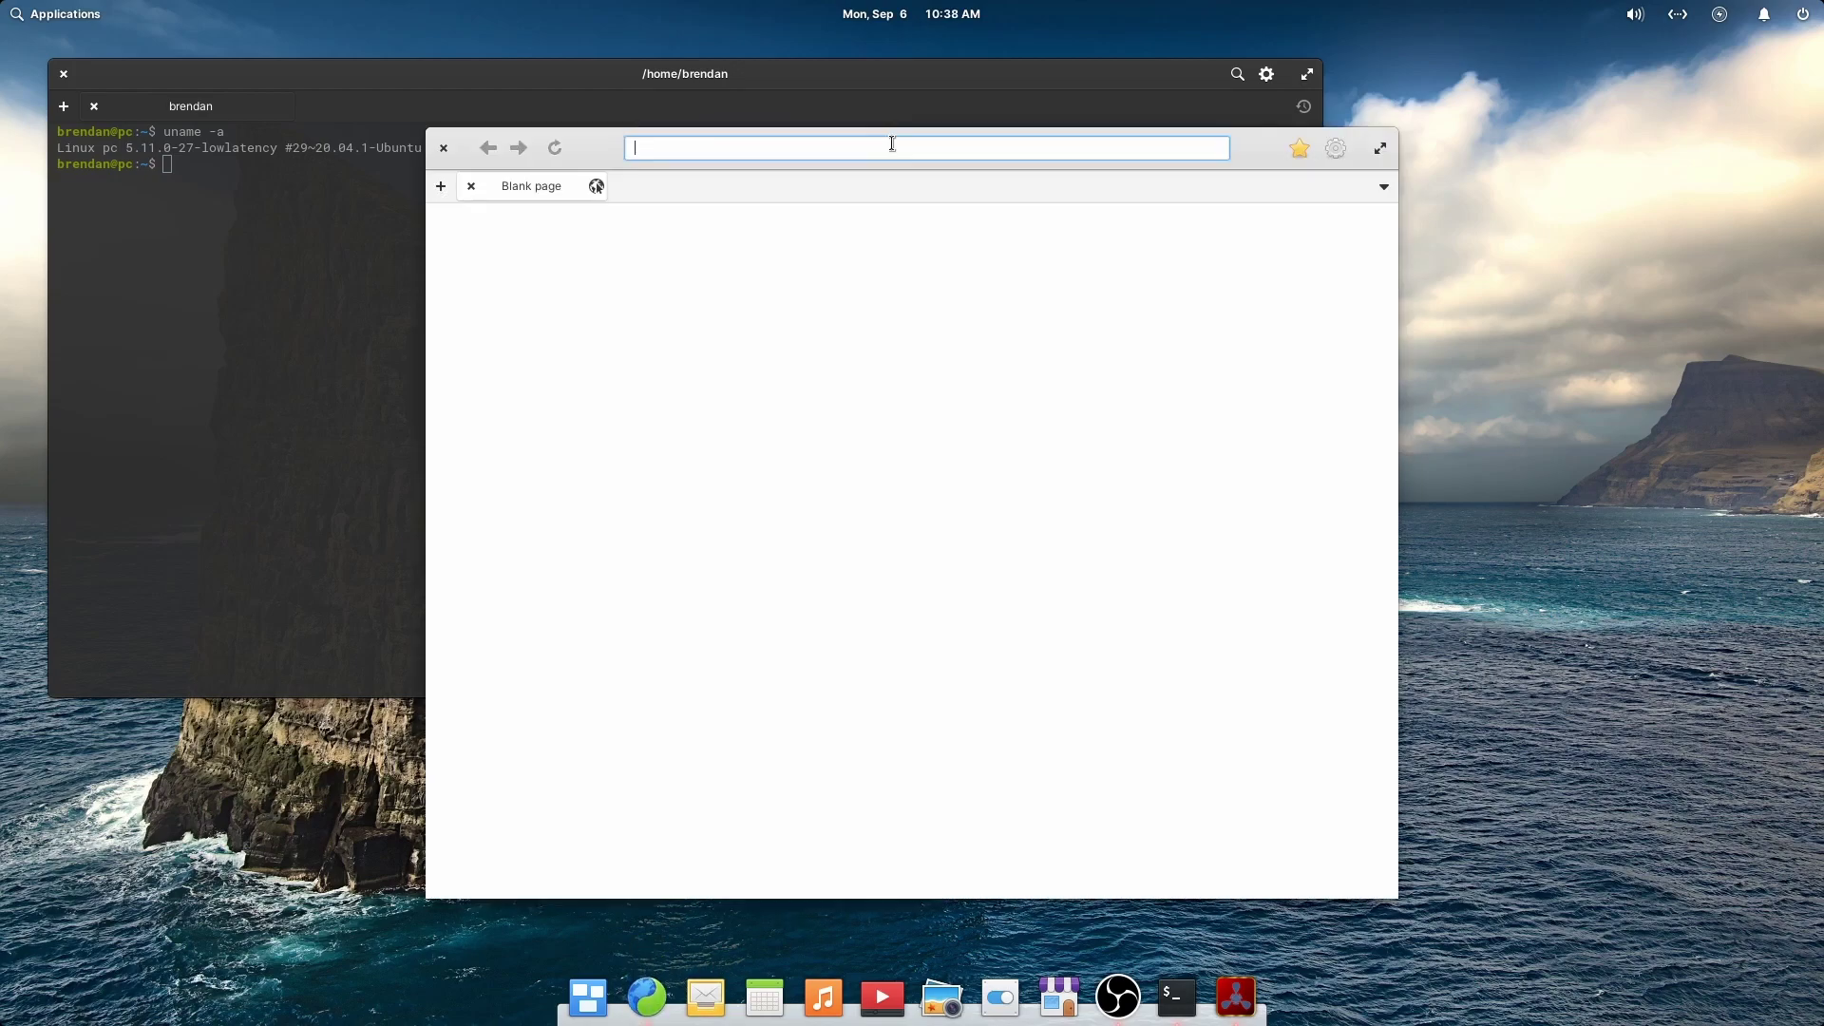
{"action": "type", "text": "bitwig.com/"}
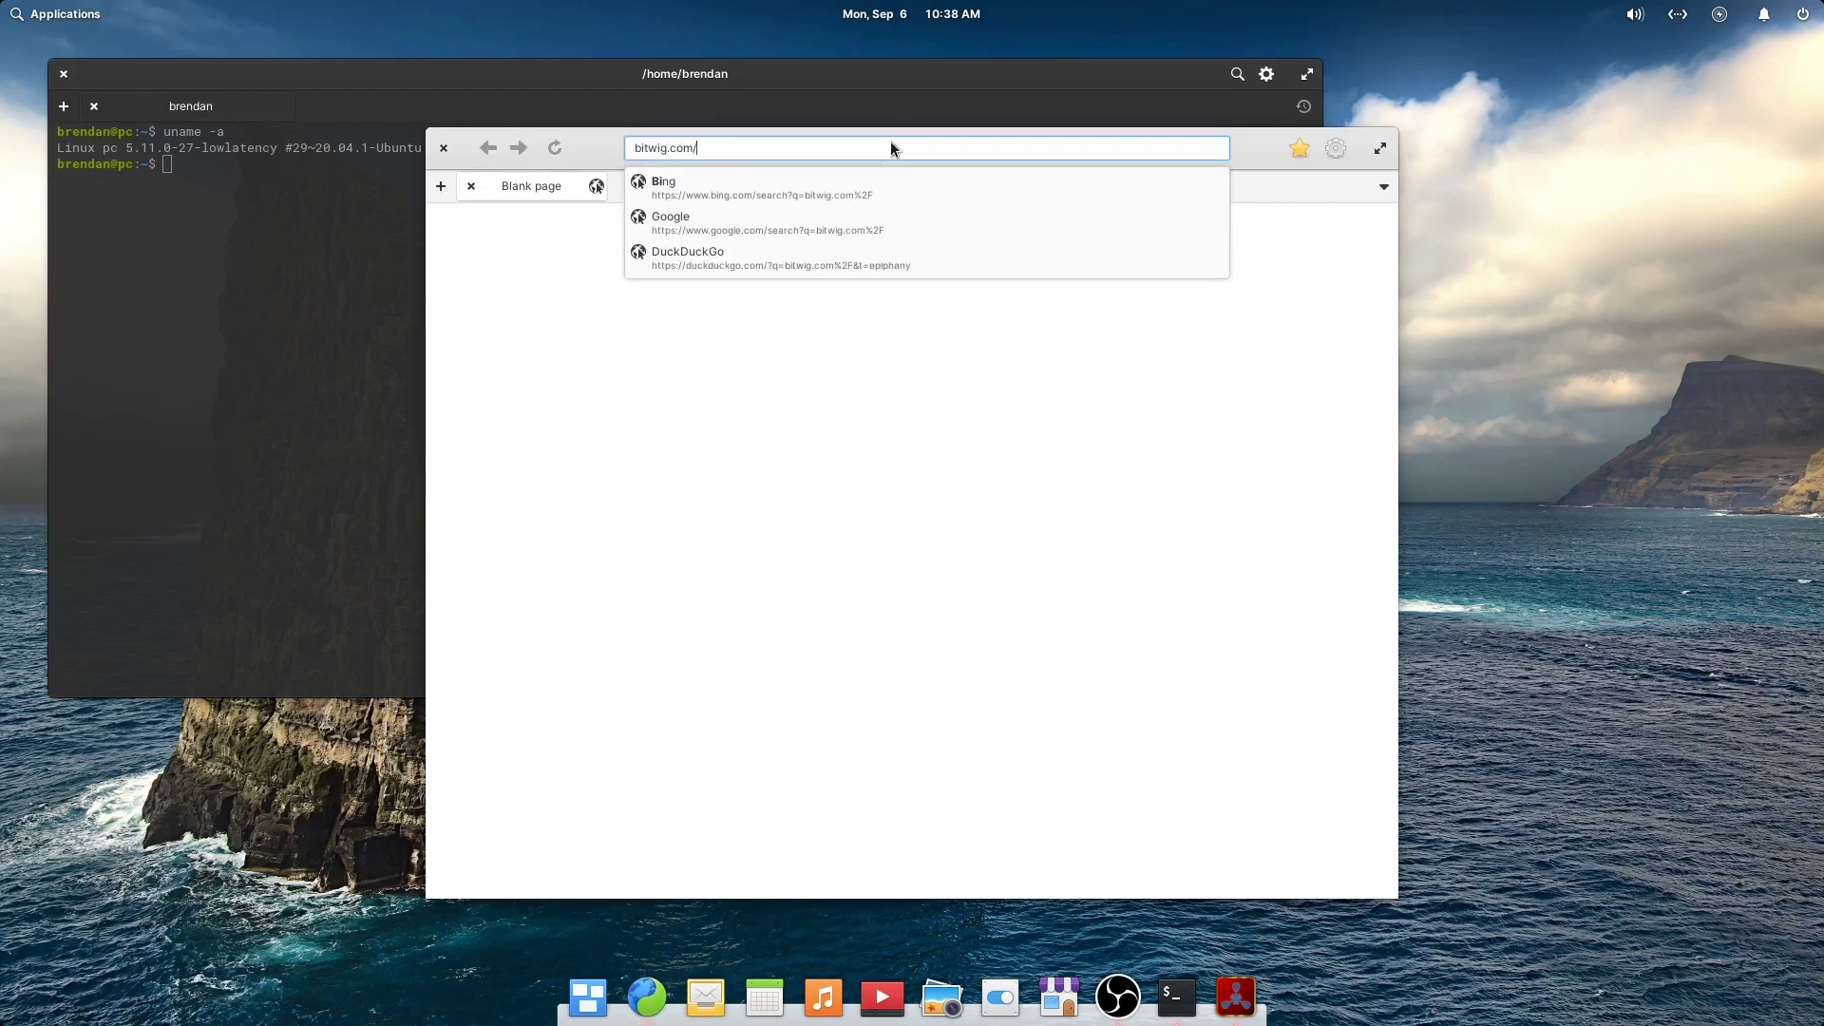
{"action": "type", "text": "download"}
{"action": "key", "text": "Return"}
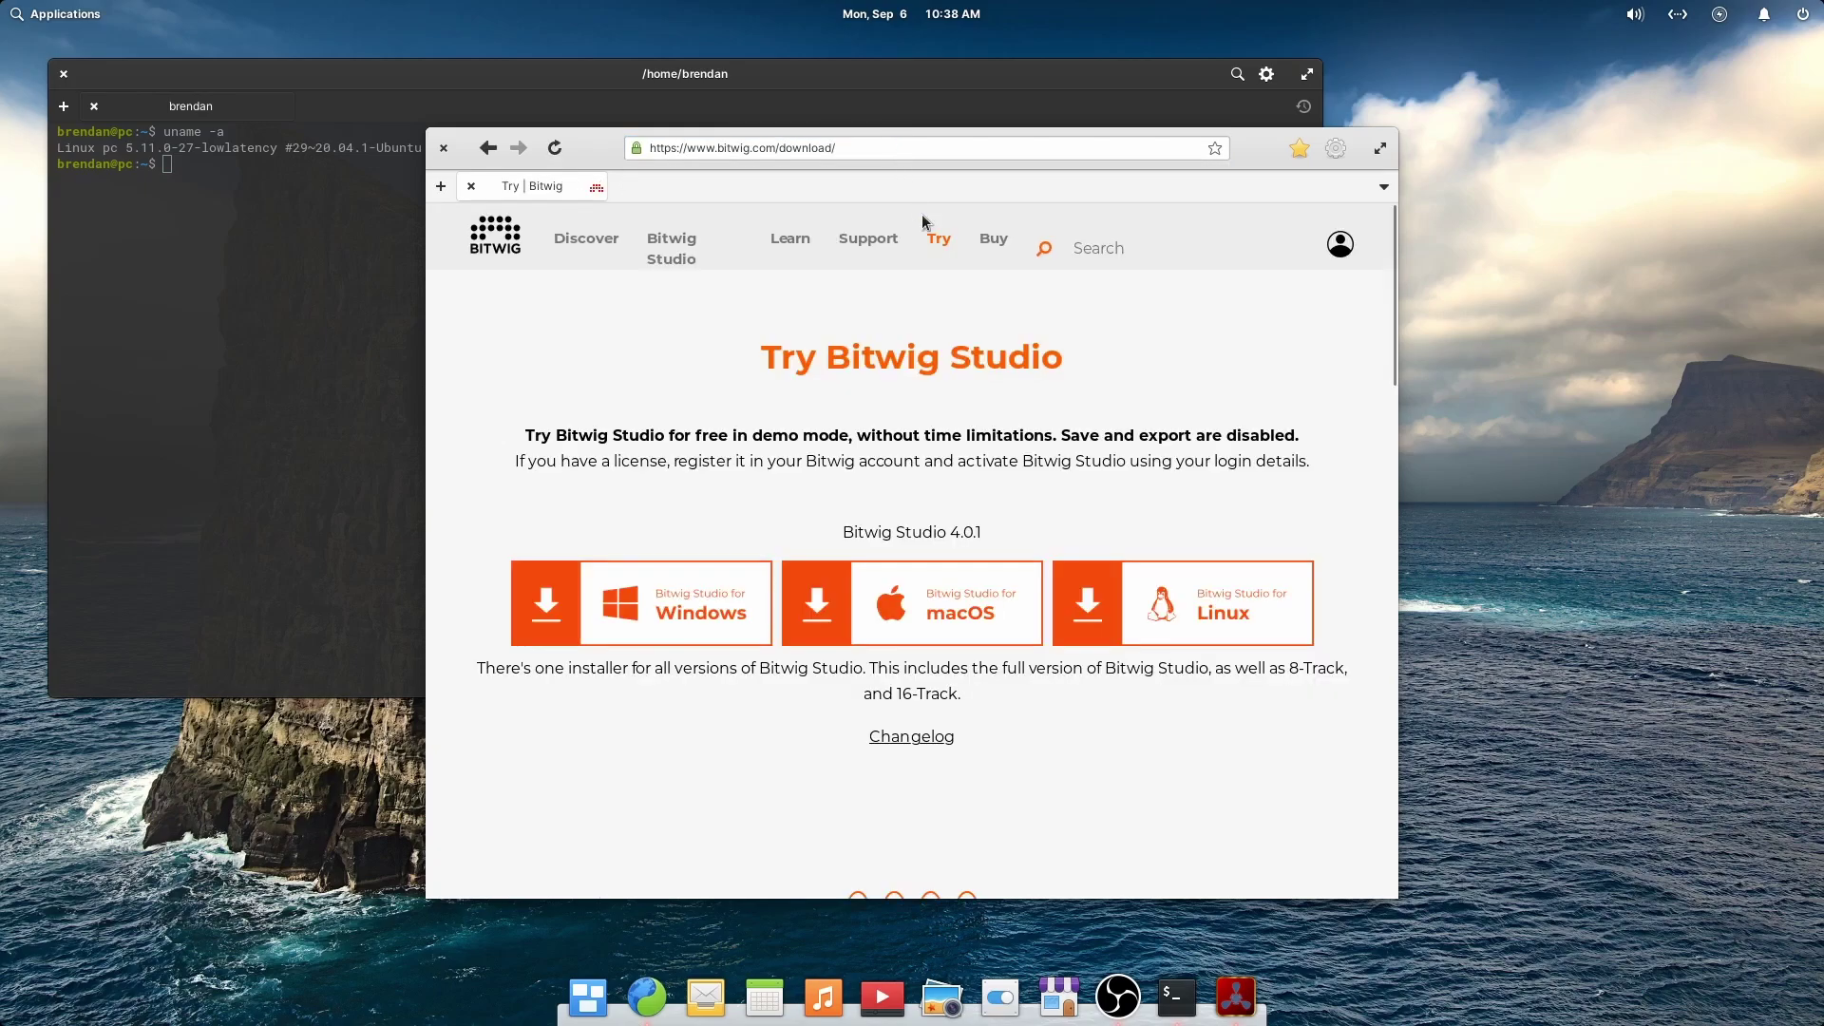
{"action": "left_click", "coordinate": [1196, 605]}
{"action": "left_click", "coordinate": [246, 255]}
Clear the screen, run sudo dpkg --add-architecture i386, then sudo apt update
{"action": "type", "text": "clear"}
{"action": "key", "text": "Return"}
{"action": "type", "text": "sudo dp"}
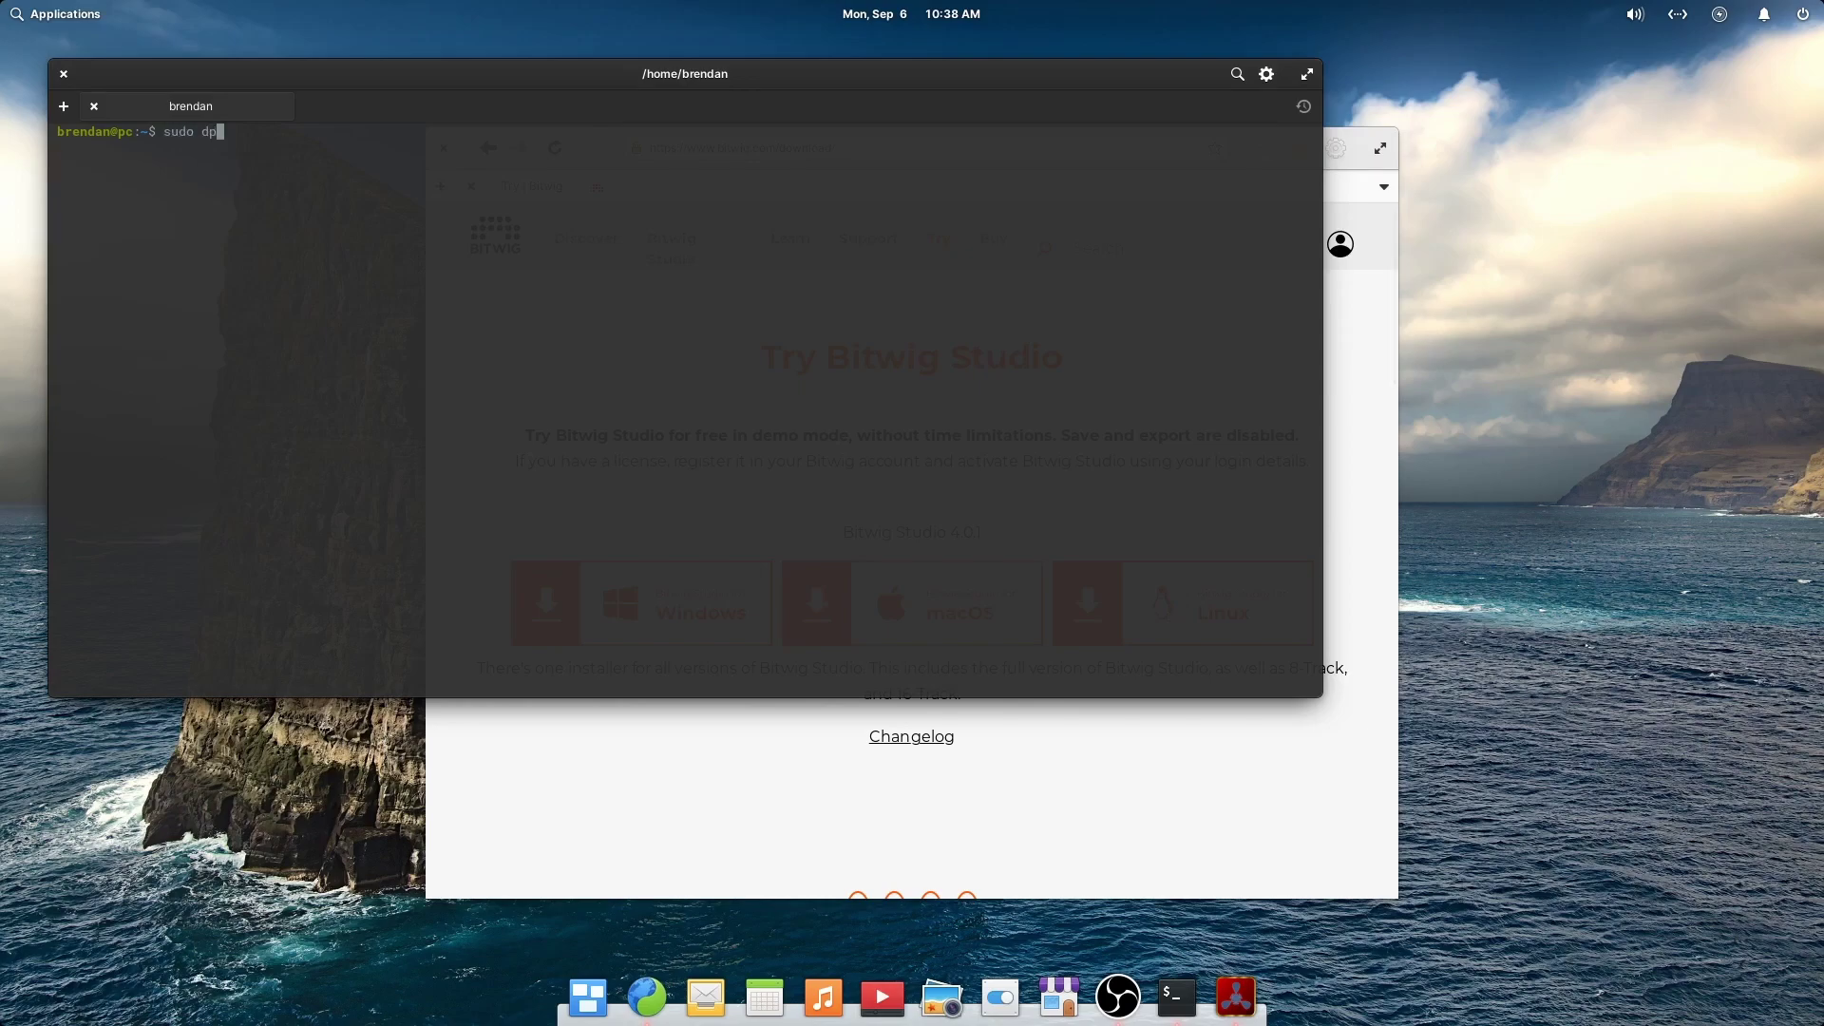
{"action": "type", "text": "kg --add-architecture i386"}
{"action": "key", "text": "Return"}
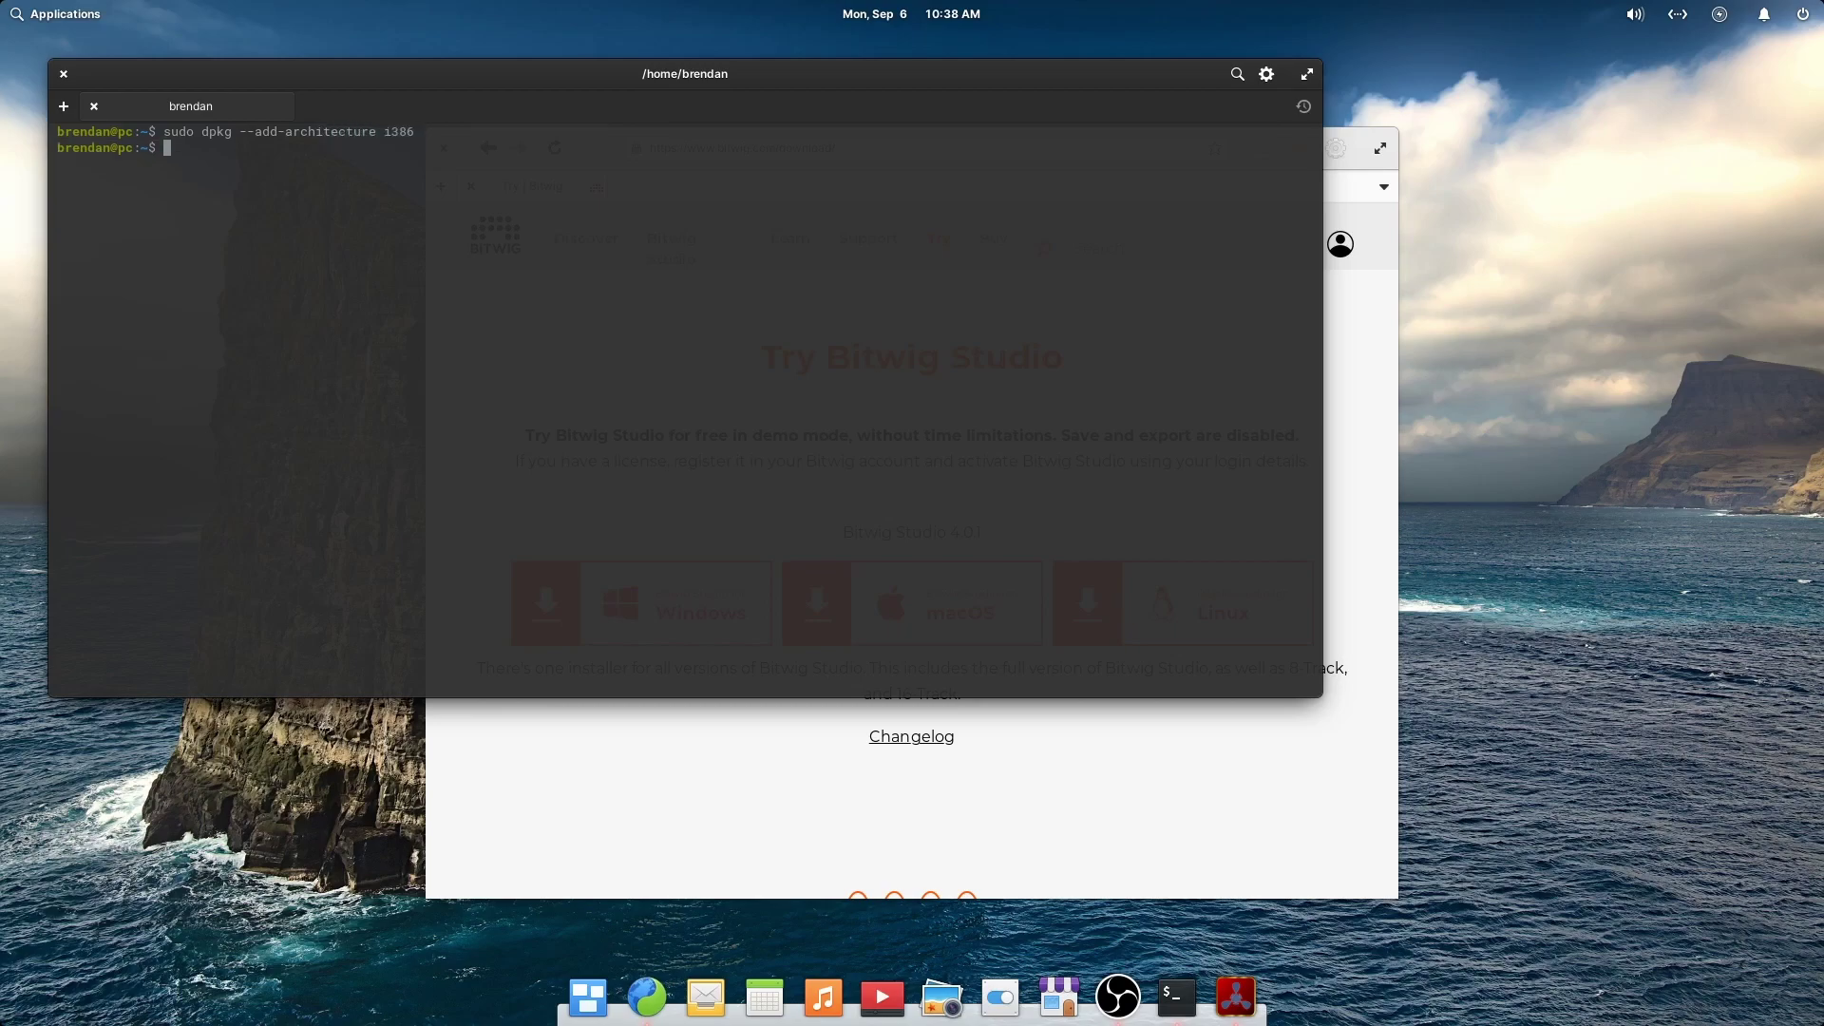
{"action": "type", "text": "sudo apt update"}
{"action": "key", "text": "Return"}
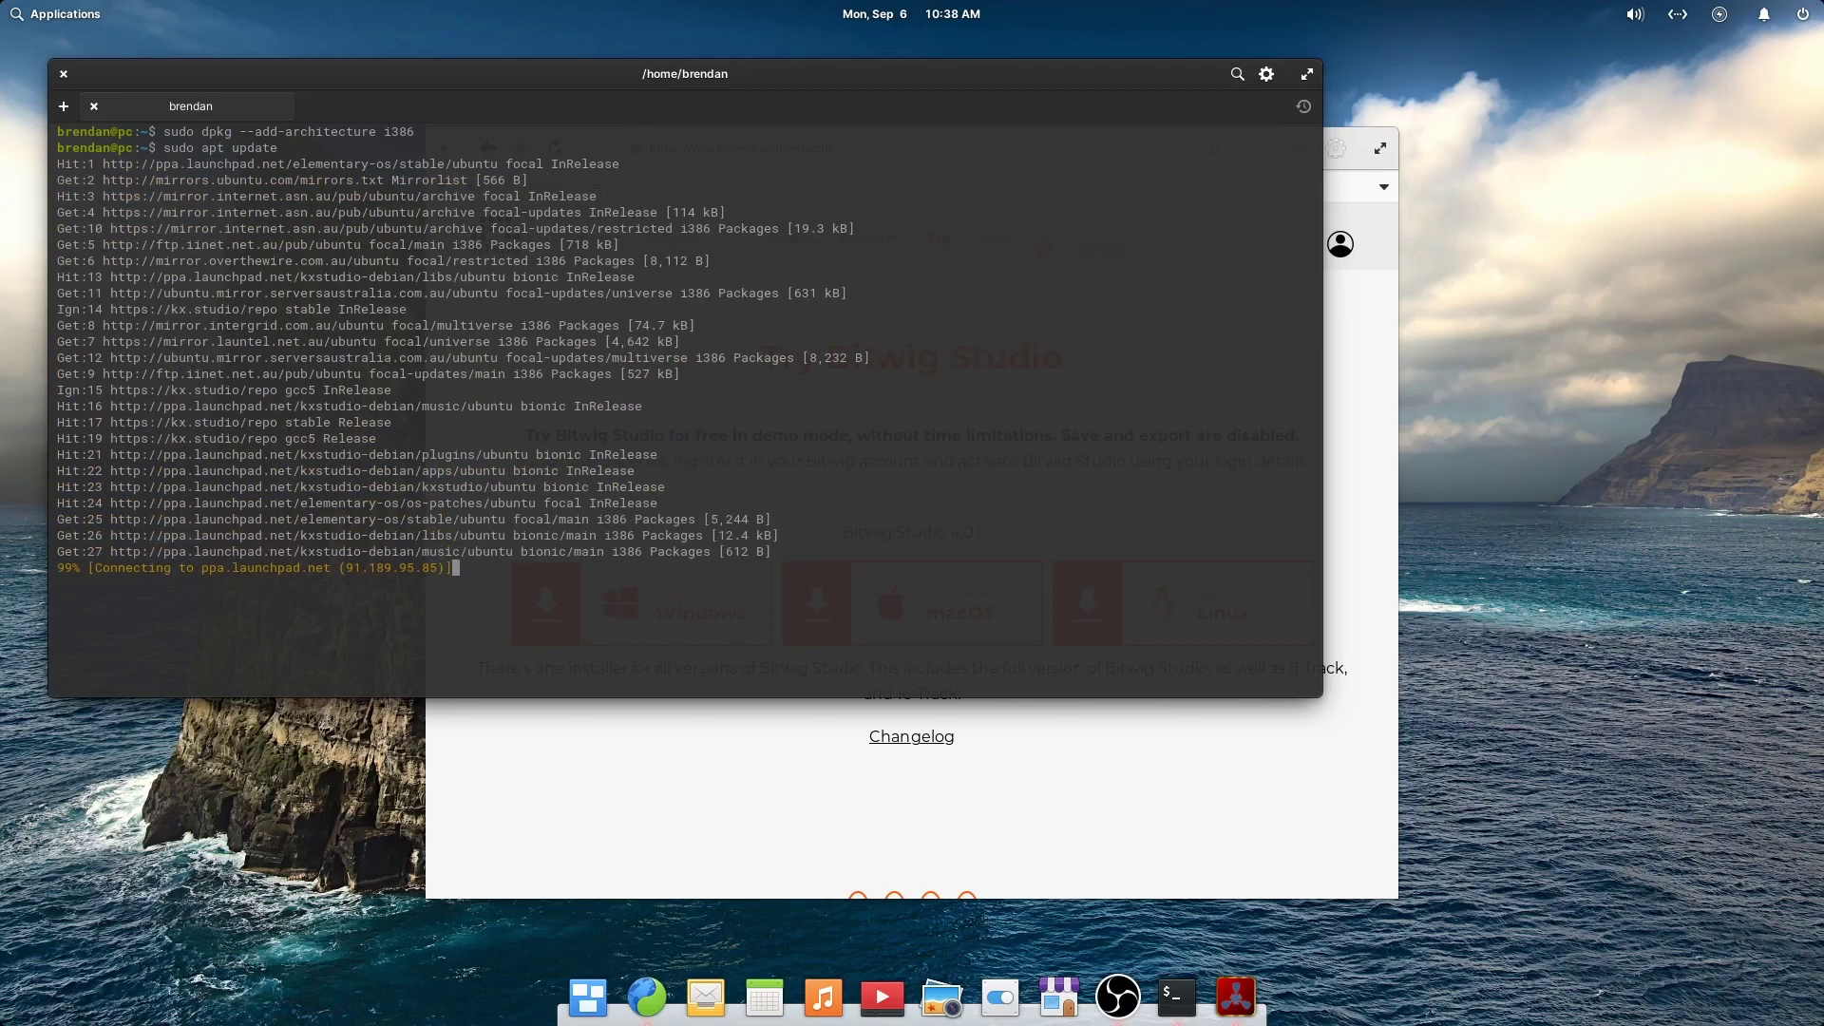
{"action": "key", "text": "alt+Tab"}
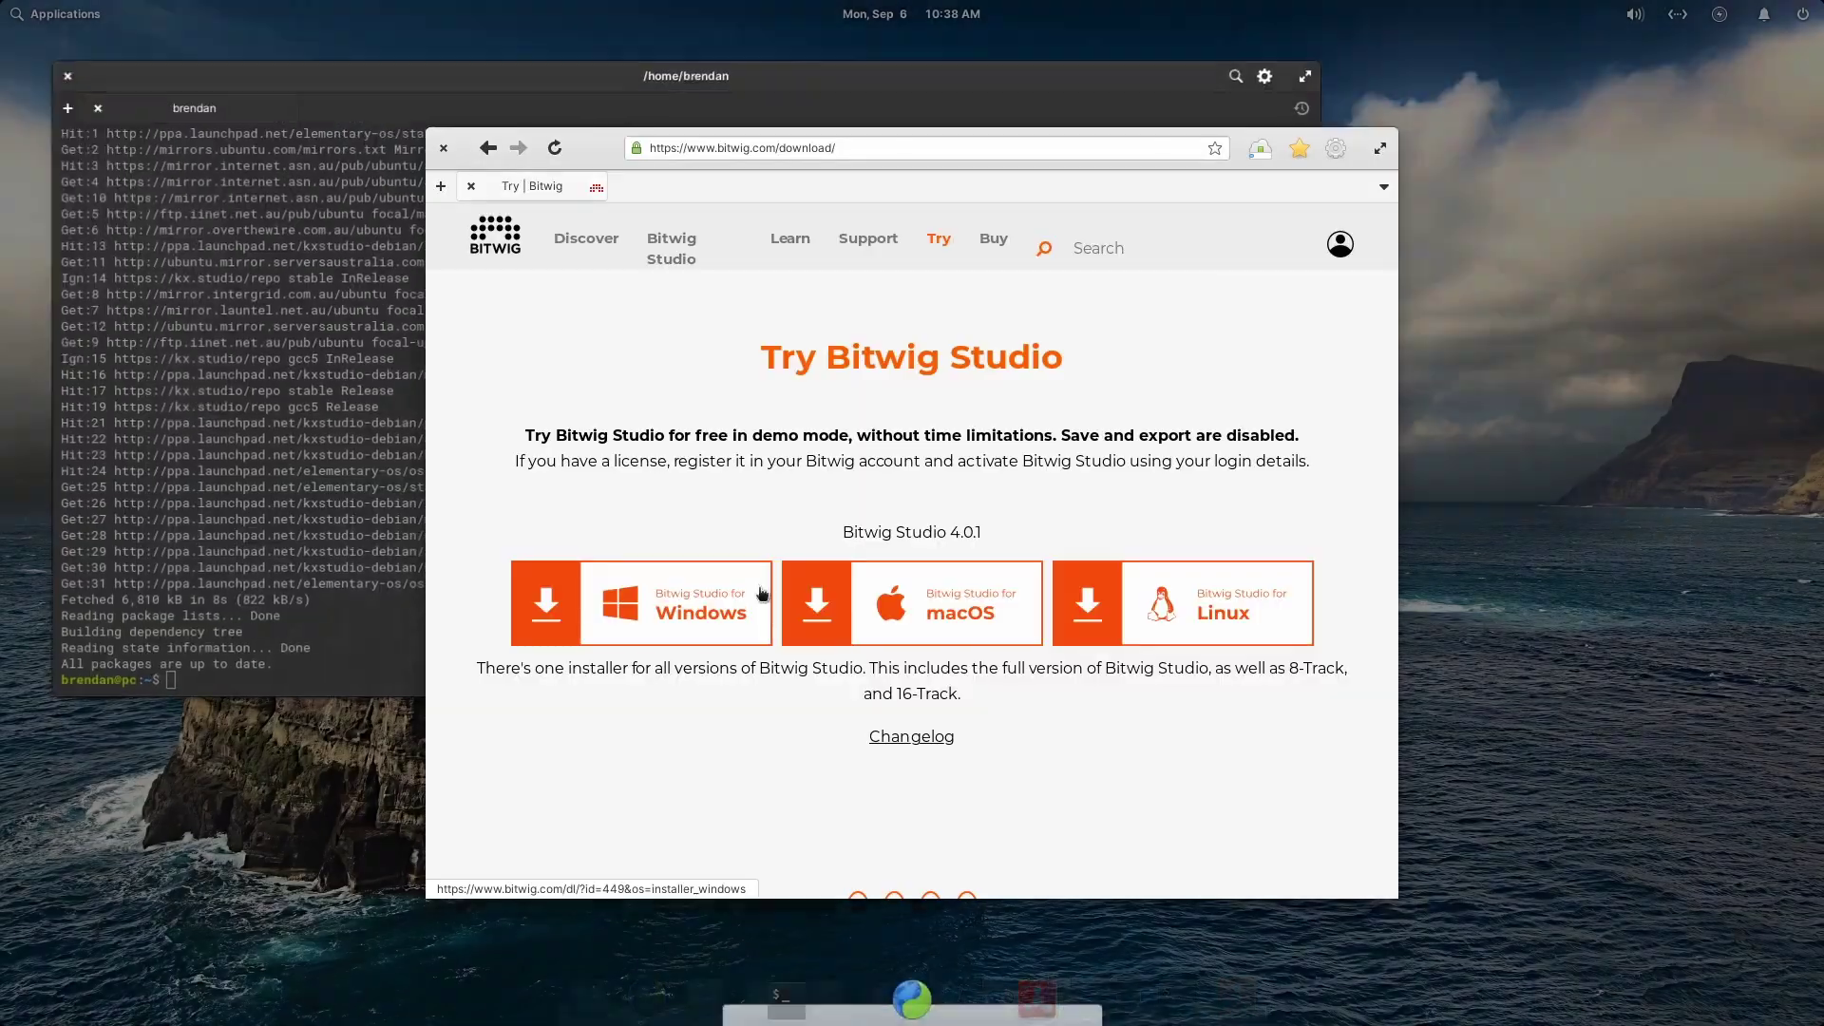
Check the finished bitwig-studio-4.0.1.deb download and bring up the Bitwig Learn page
{"action": "left_click", "coordinate": [1260, 149]}
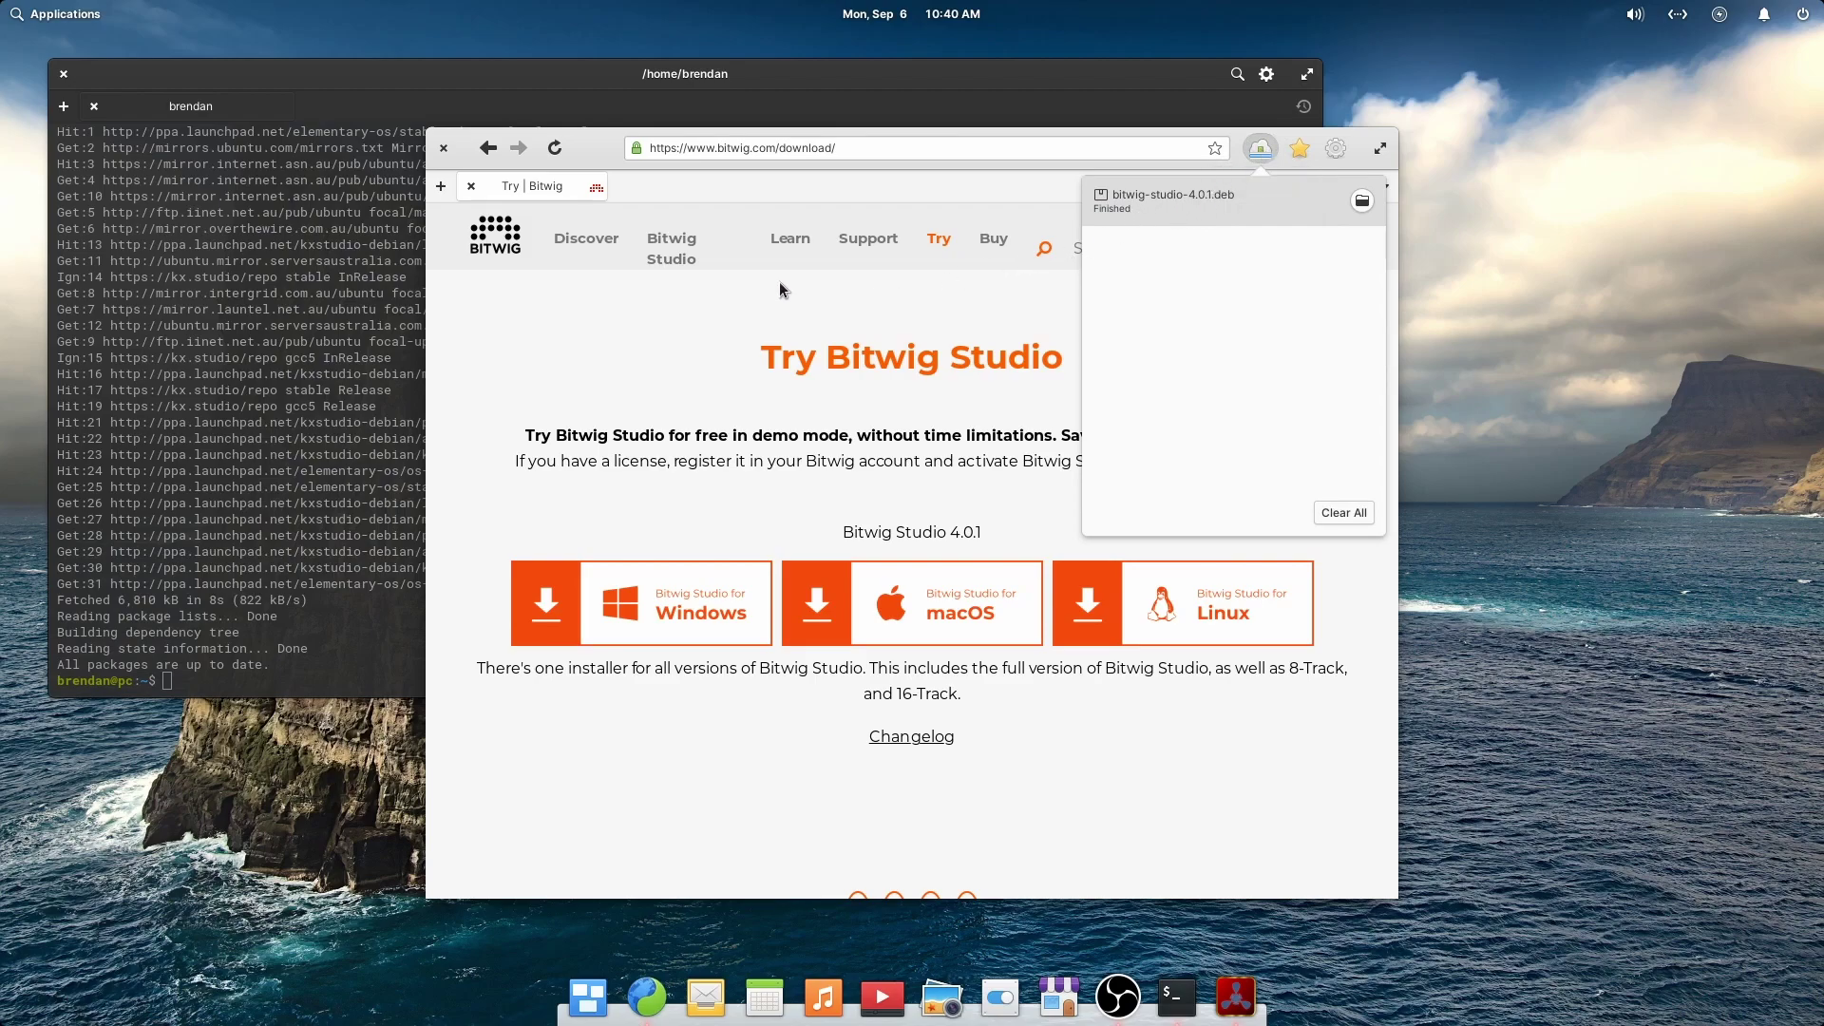
{"action": "left_click", "coordinate": [789, 239]}
{"action": "left_click", "coordinate": [790, 242]}
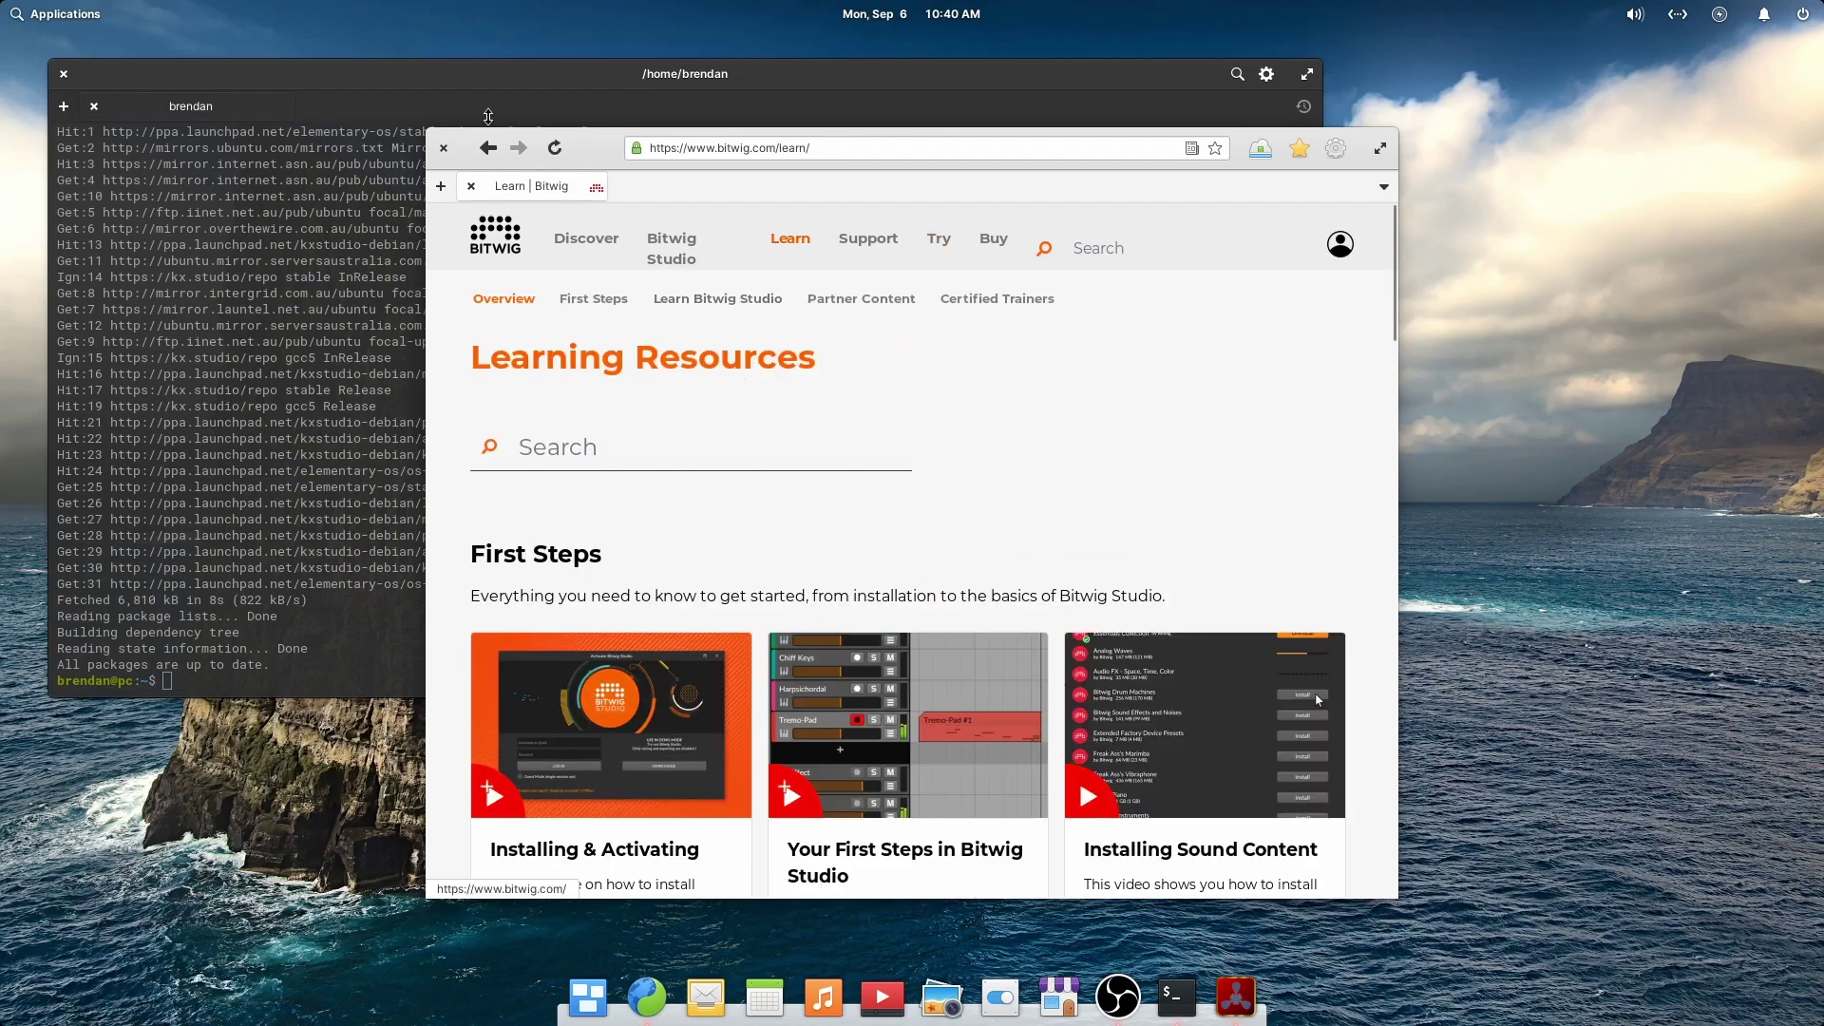
Close the Bitwig web page, clear the terminal and change into the Downloads folder
{"action": "left_click", "coordinate": [443, 148]}
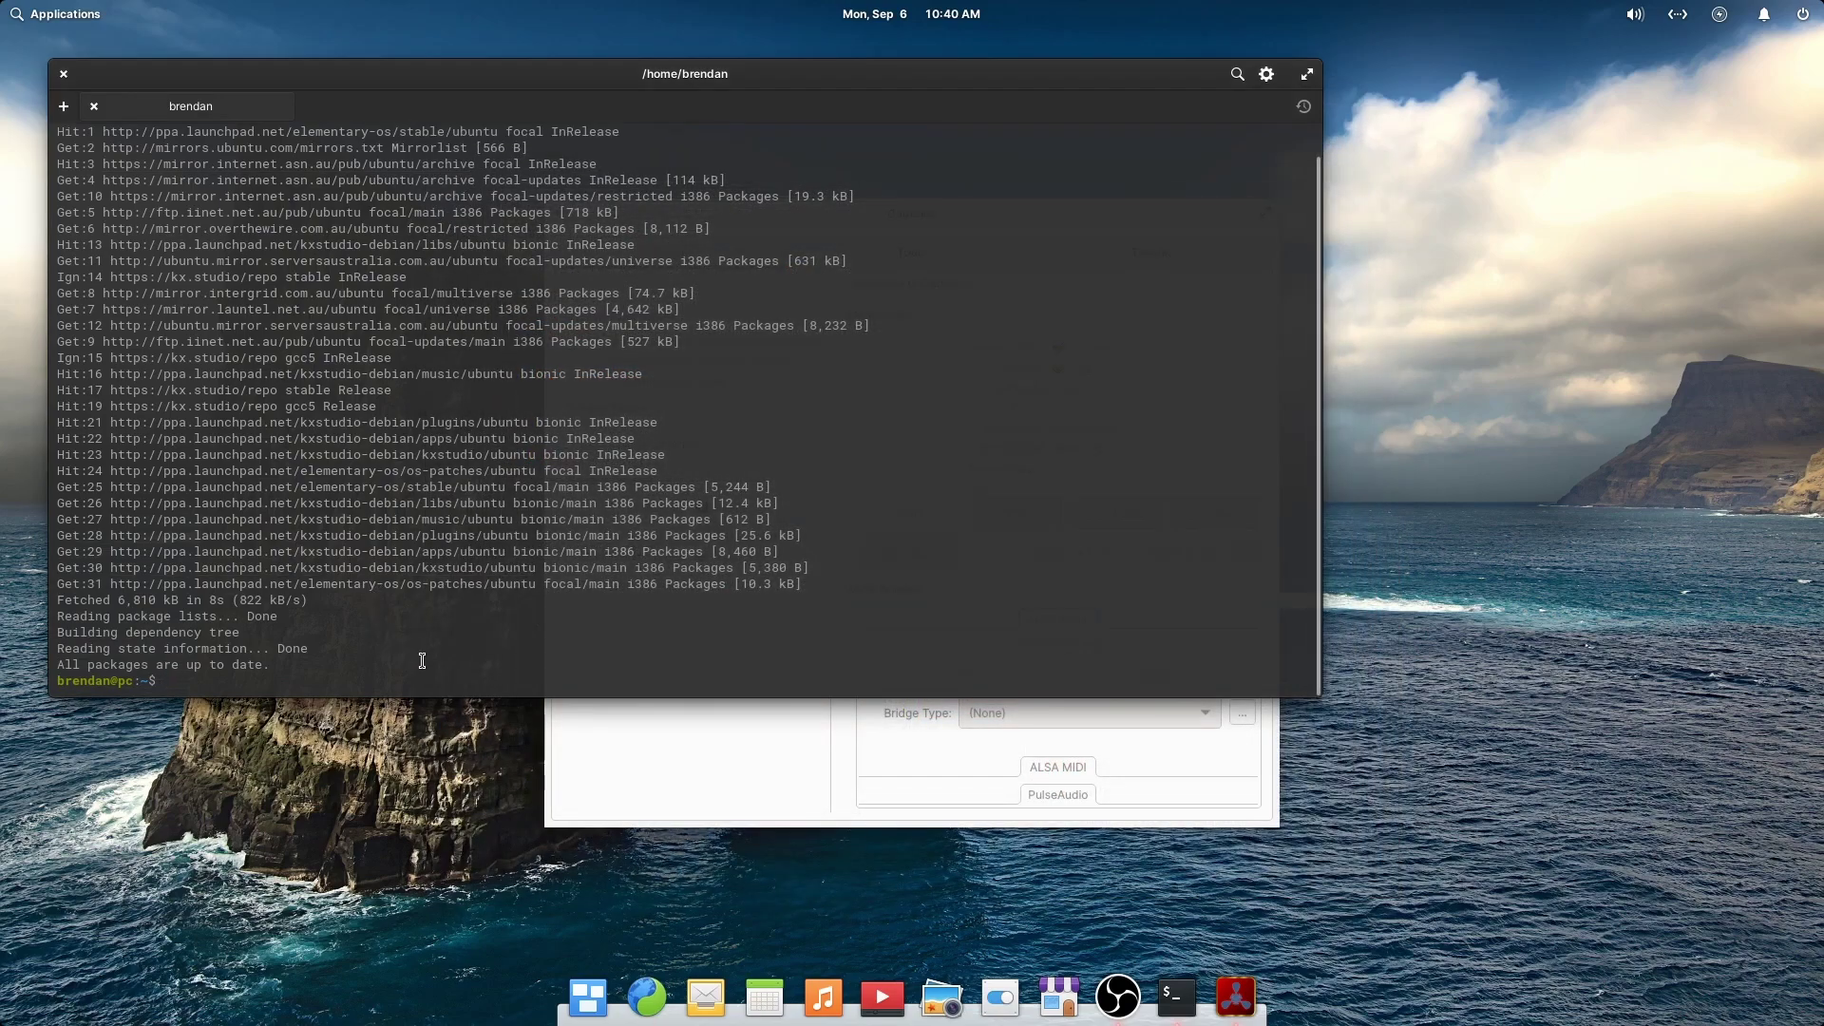
{"action": "type", "text": "clear"}
{"action": "key", "text": "Return"}
{"action": "type", "text": "cd Dow"}
{"action": "key", "text": "Tab"}
{"action": "key", "text": "Return"}
Install ./bitwig-studio-4.0.1.deb with sudo apt install, confirm with y, then close the terminal
{"action": "type", "text": "sudo apt in"}
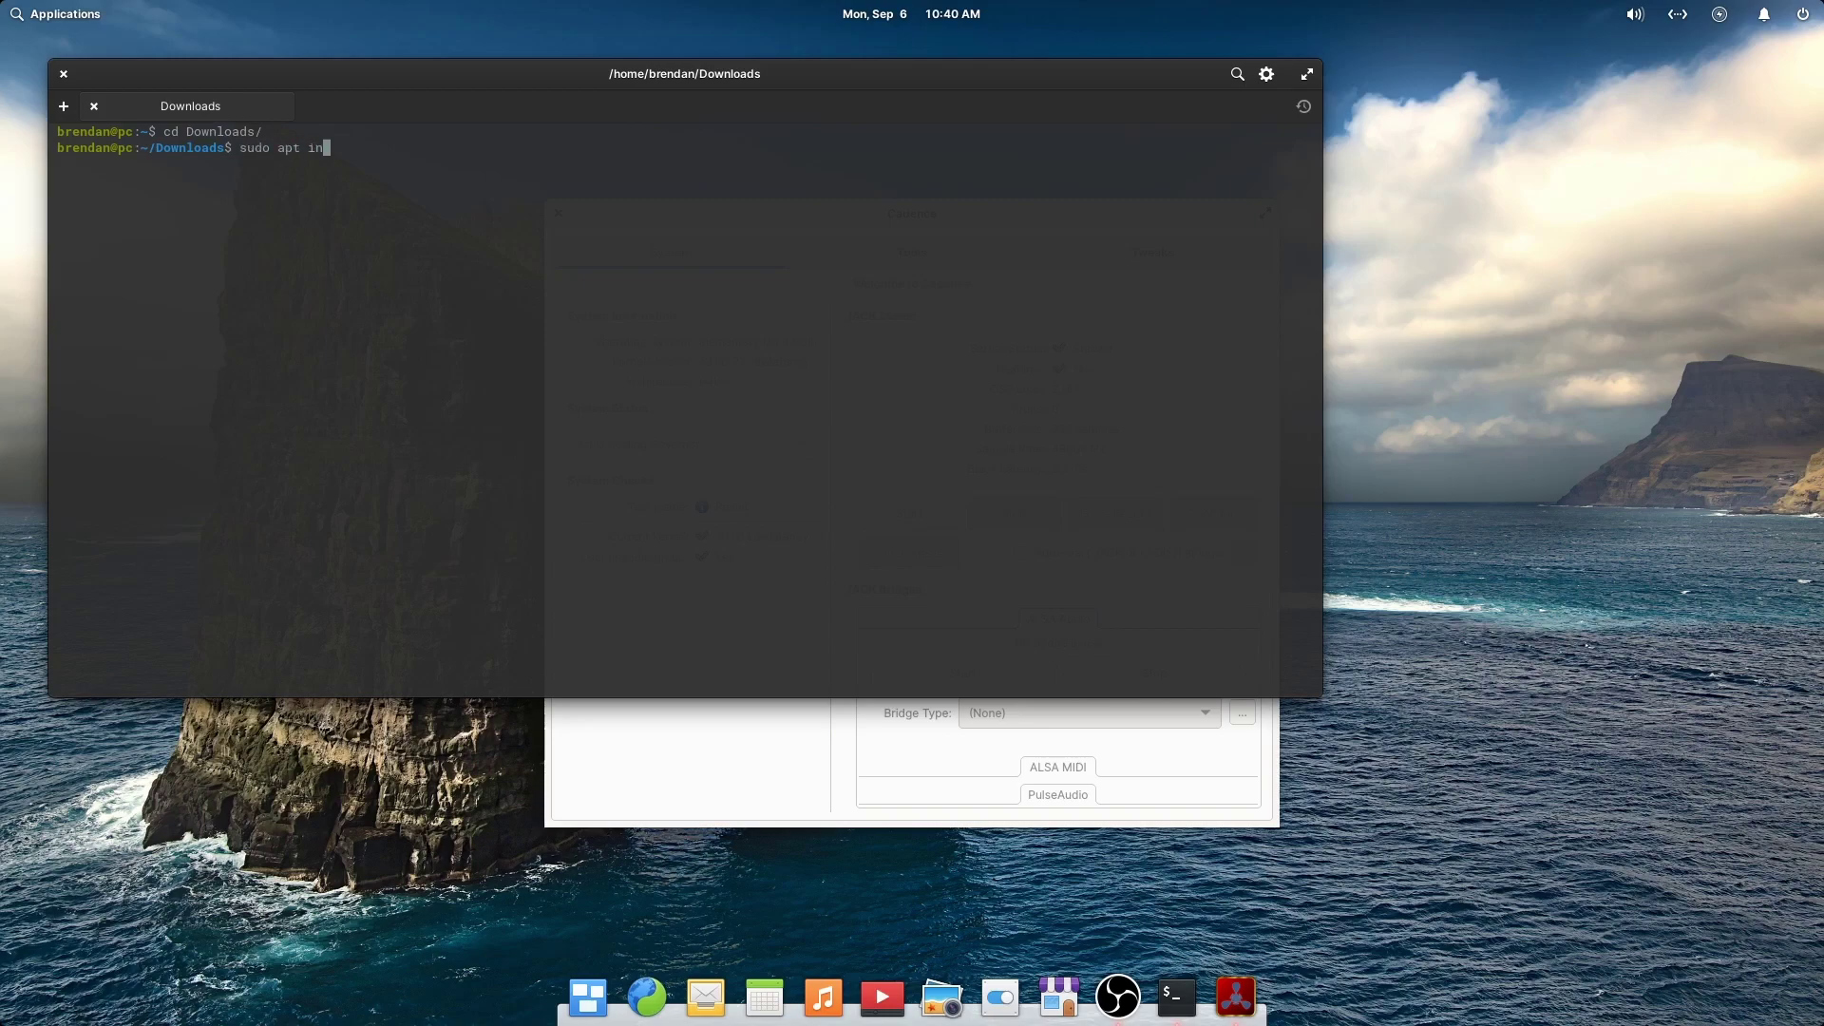
{"action": "type", "text": "stall ./bit"}
{"action": "key", "text": "Tab"}
{"action": "key", "text": "Return"}
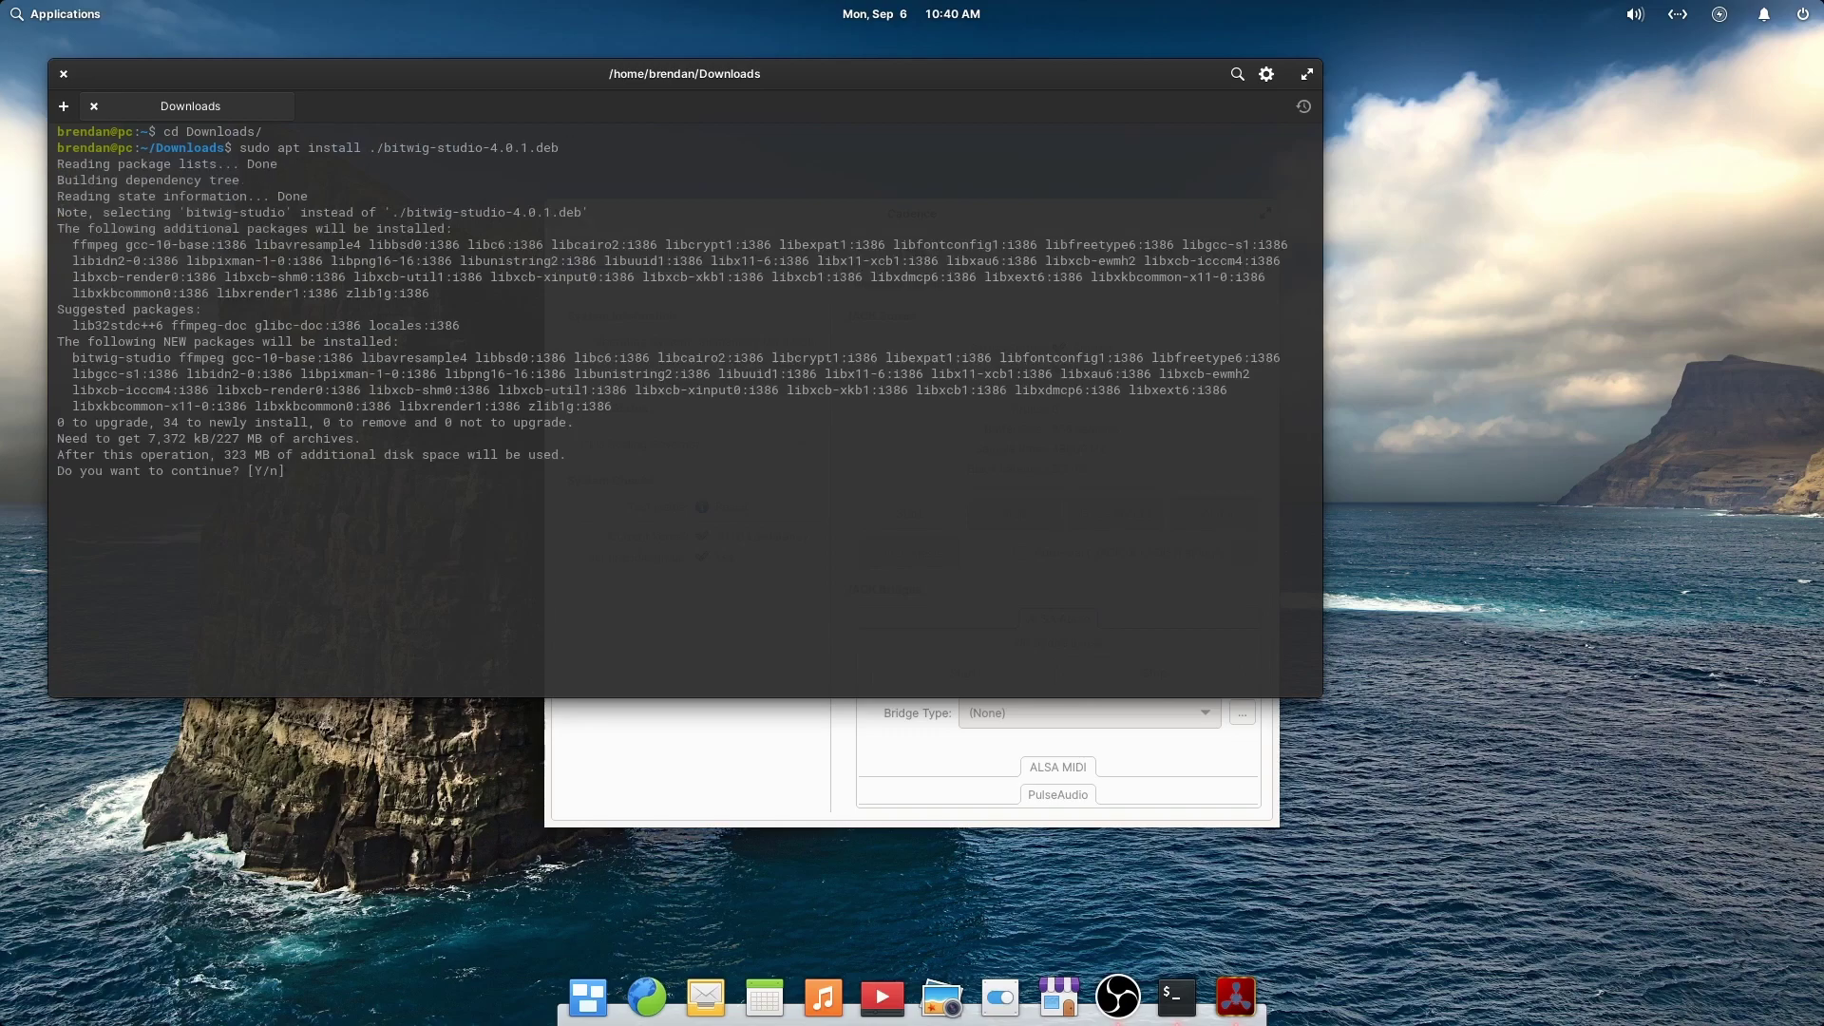
{"action": "type", "text": "y"}
{"action": "key", "text": "Return"}
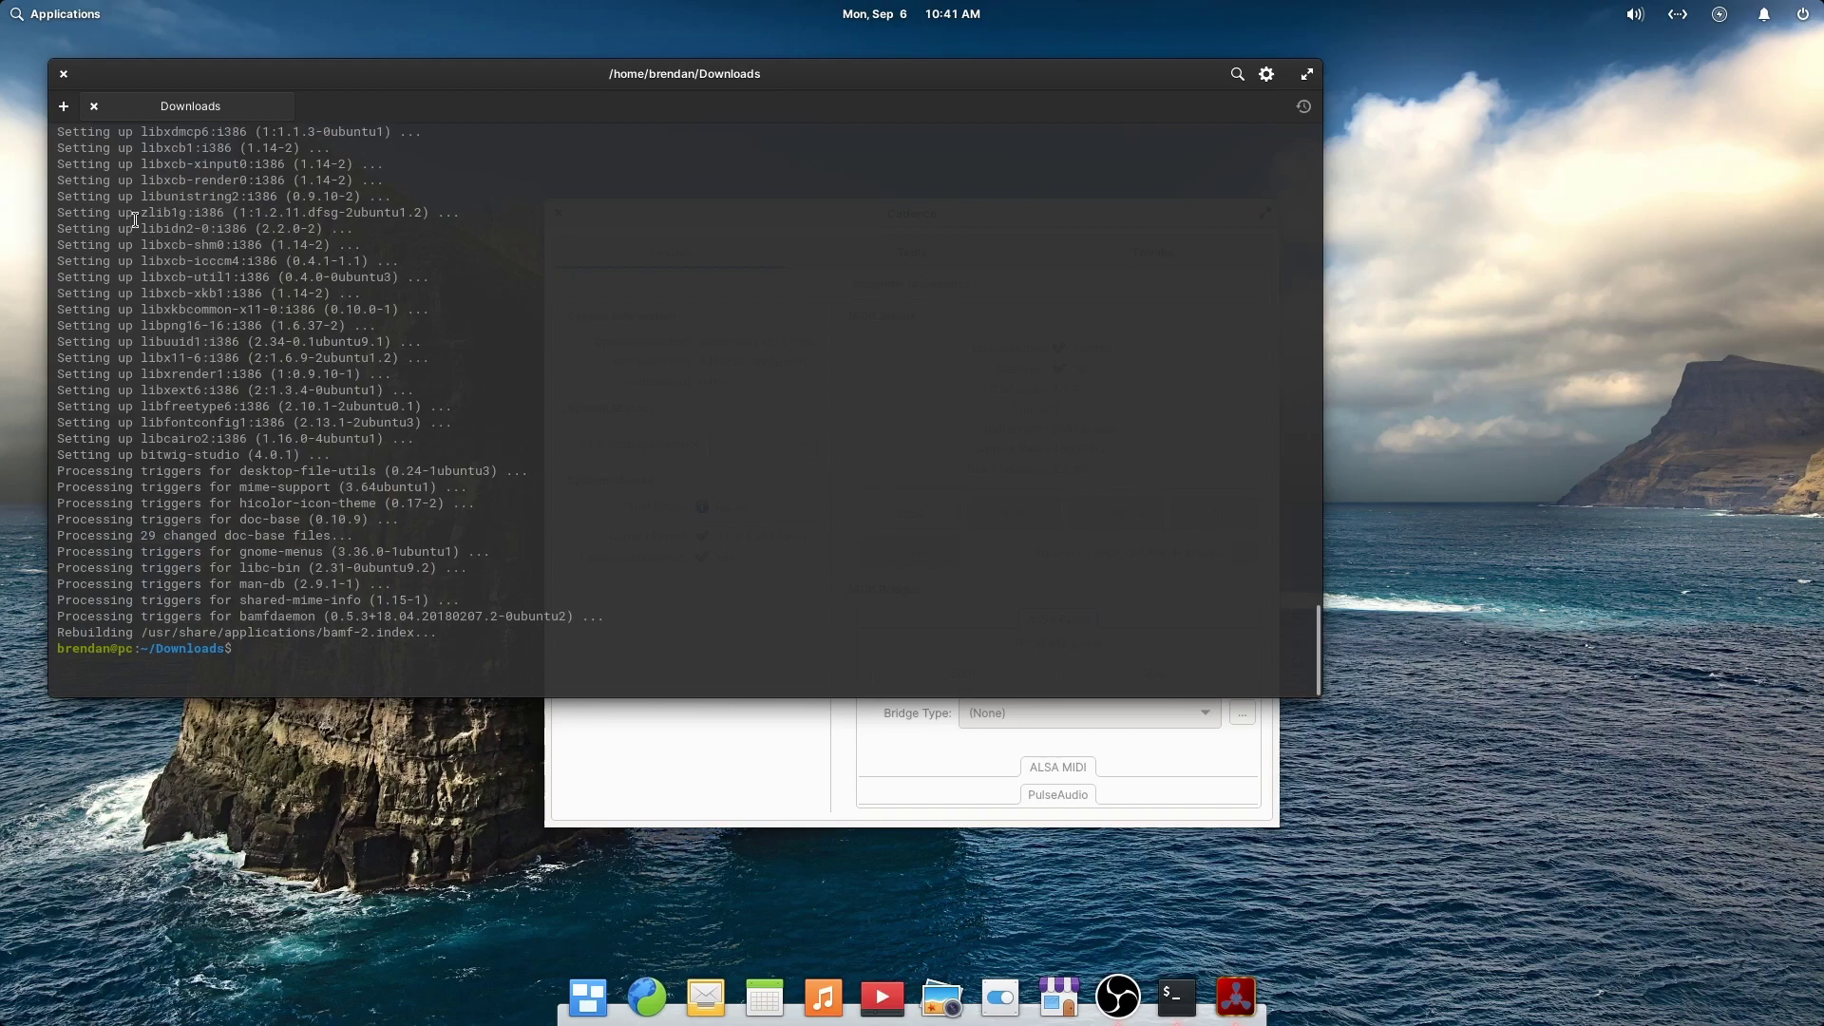
{"action": "left_click", "coordinate": [64, 73]}
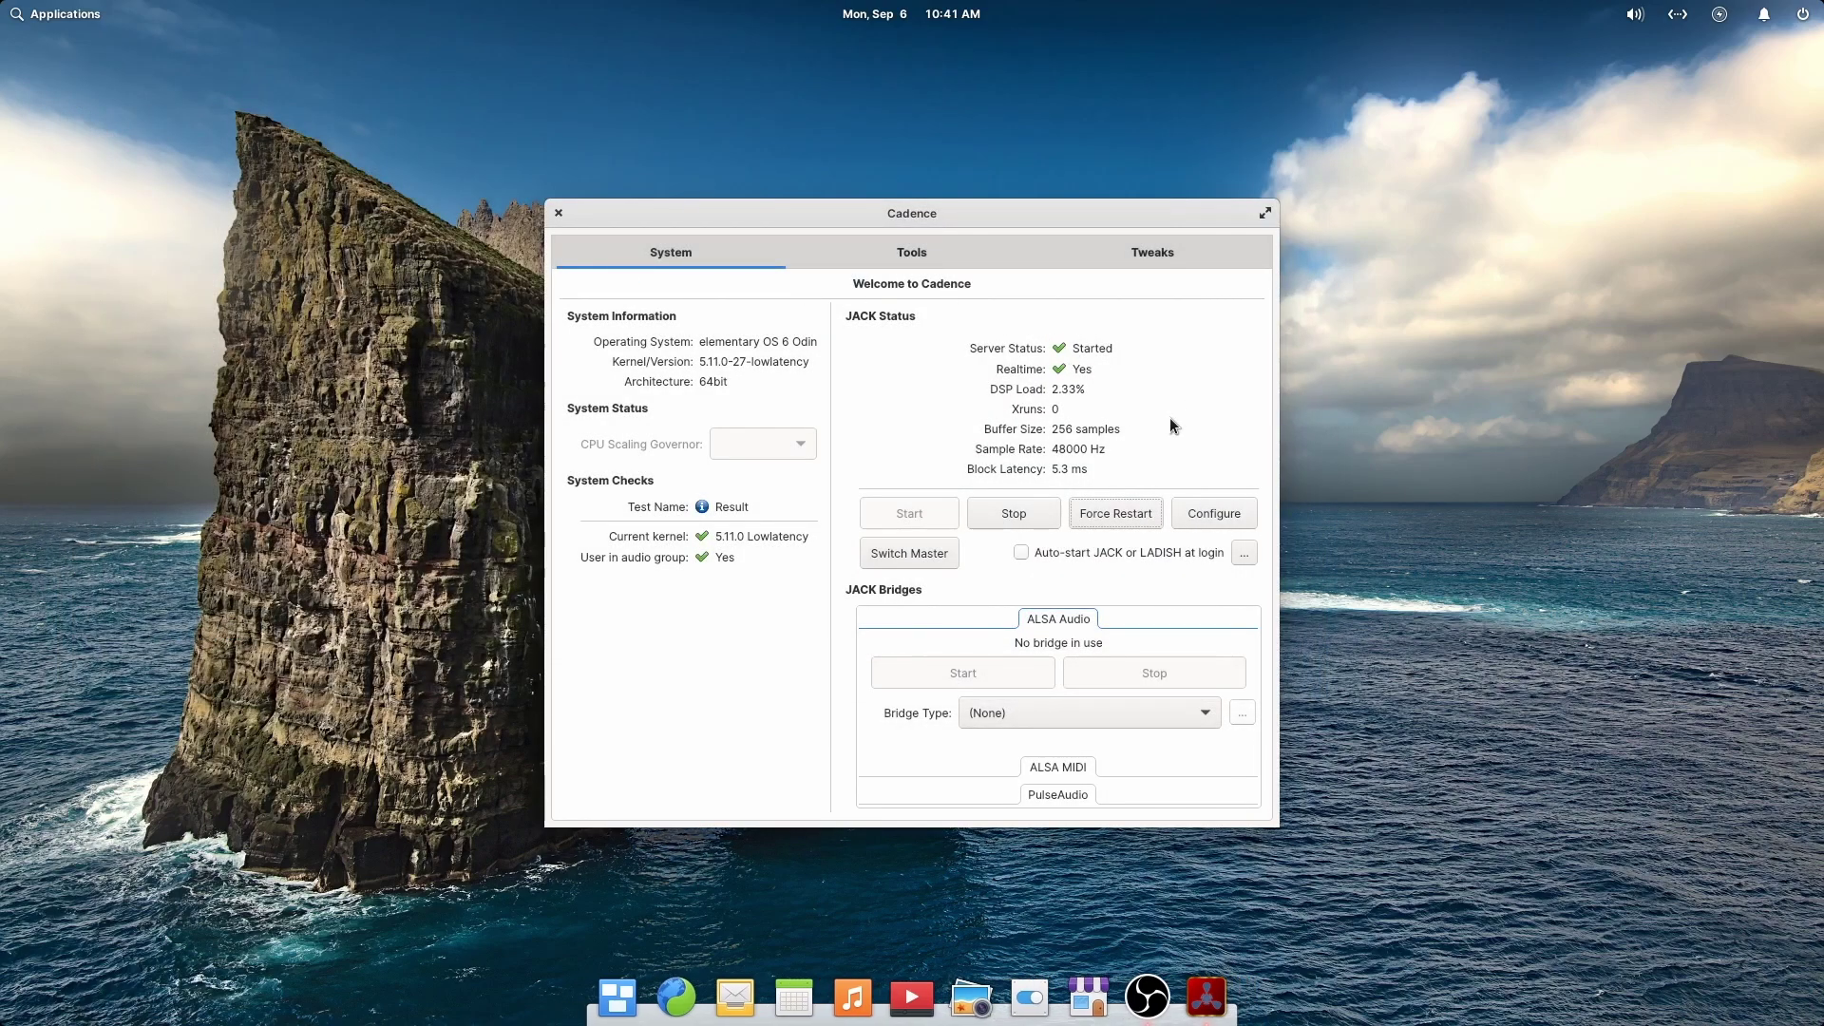
Launch Bitwig Studio by searching 'bitwig', accept the EULA and choose Demo Mode
{"action": "key", "text": "super"}
{"action": "type", "text": "bitwig"}
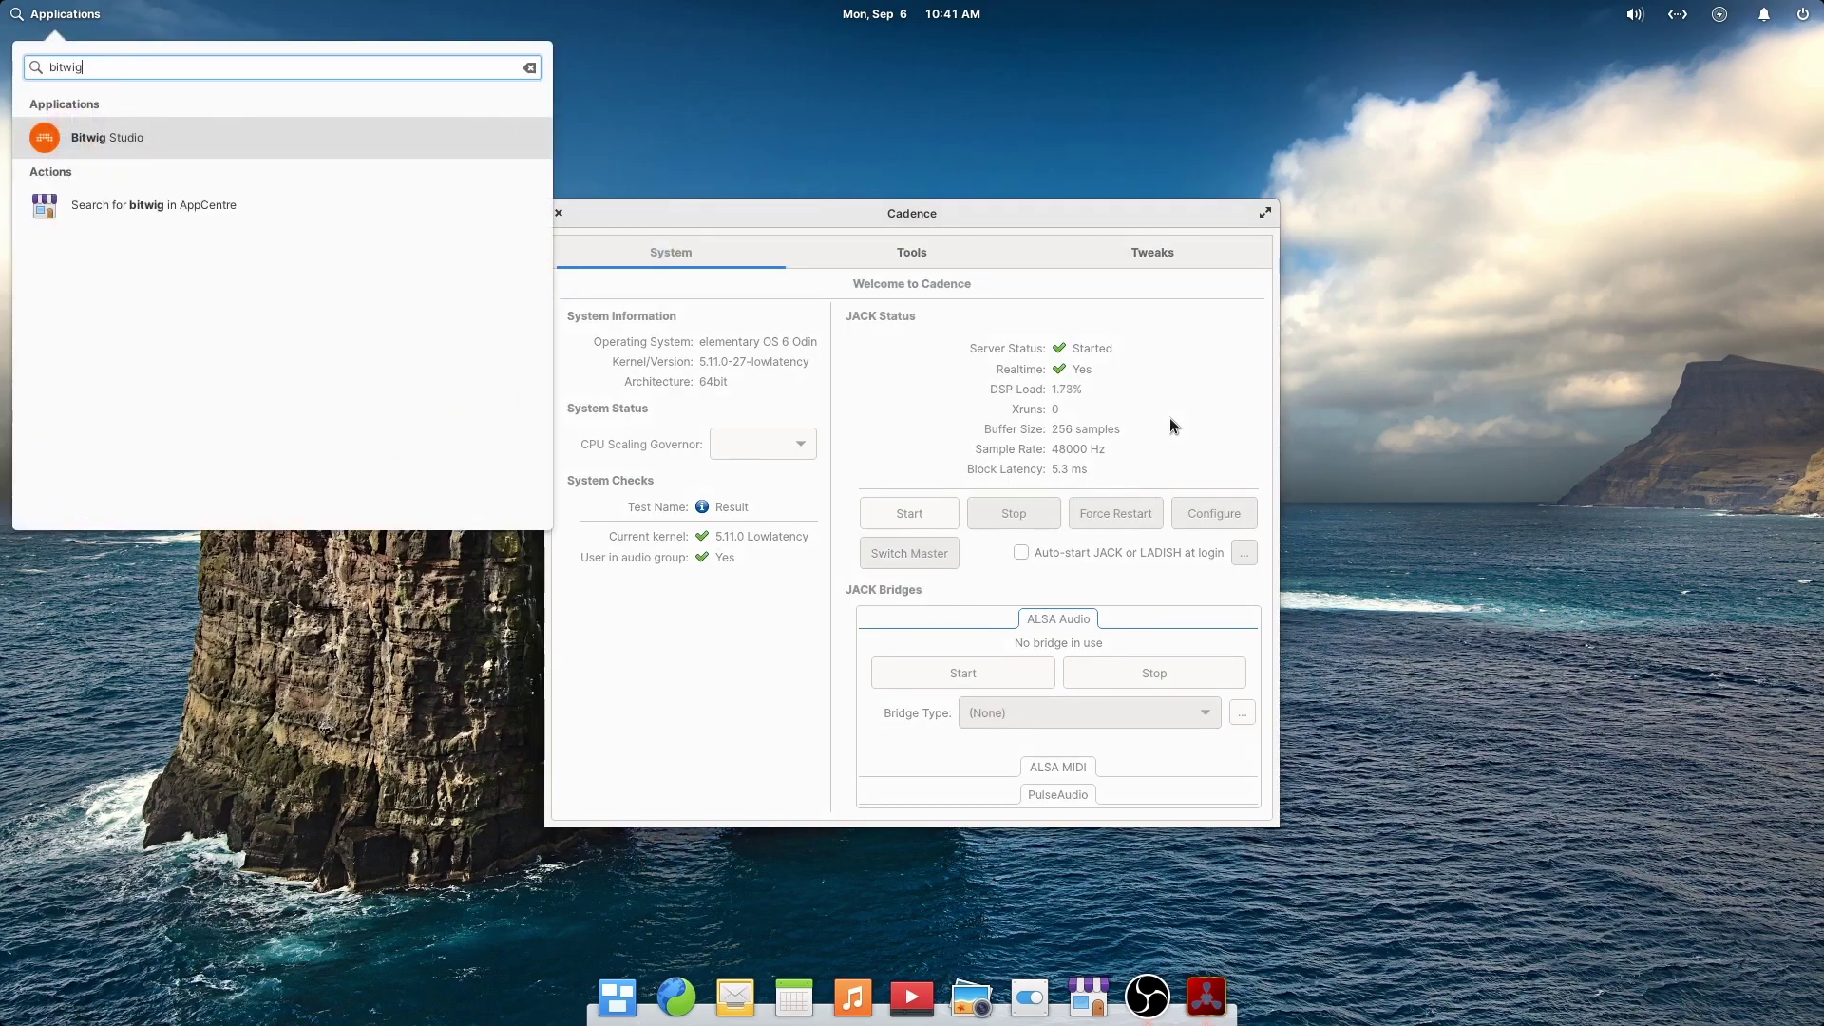
{"action": "key", "text": "Return"}
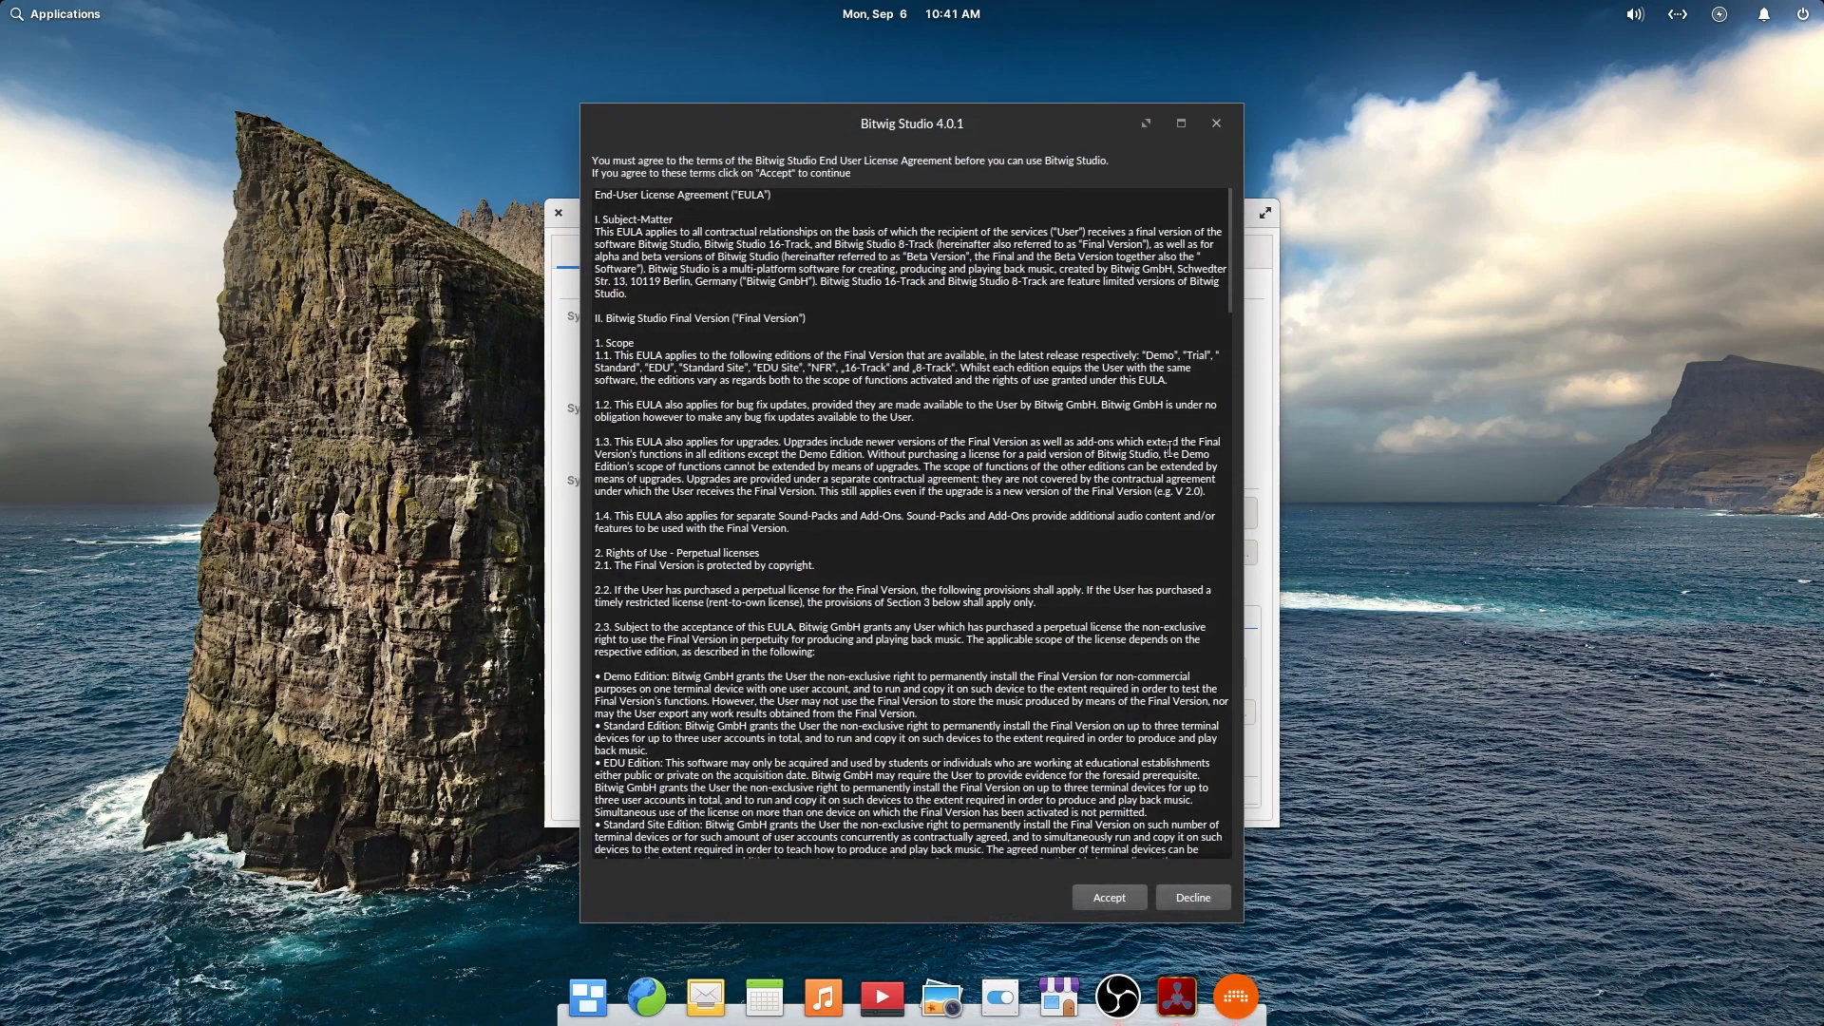
{"action": "left_click", "coordinate": [1109, 897]}
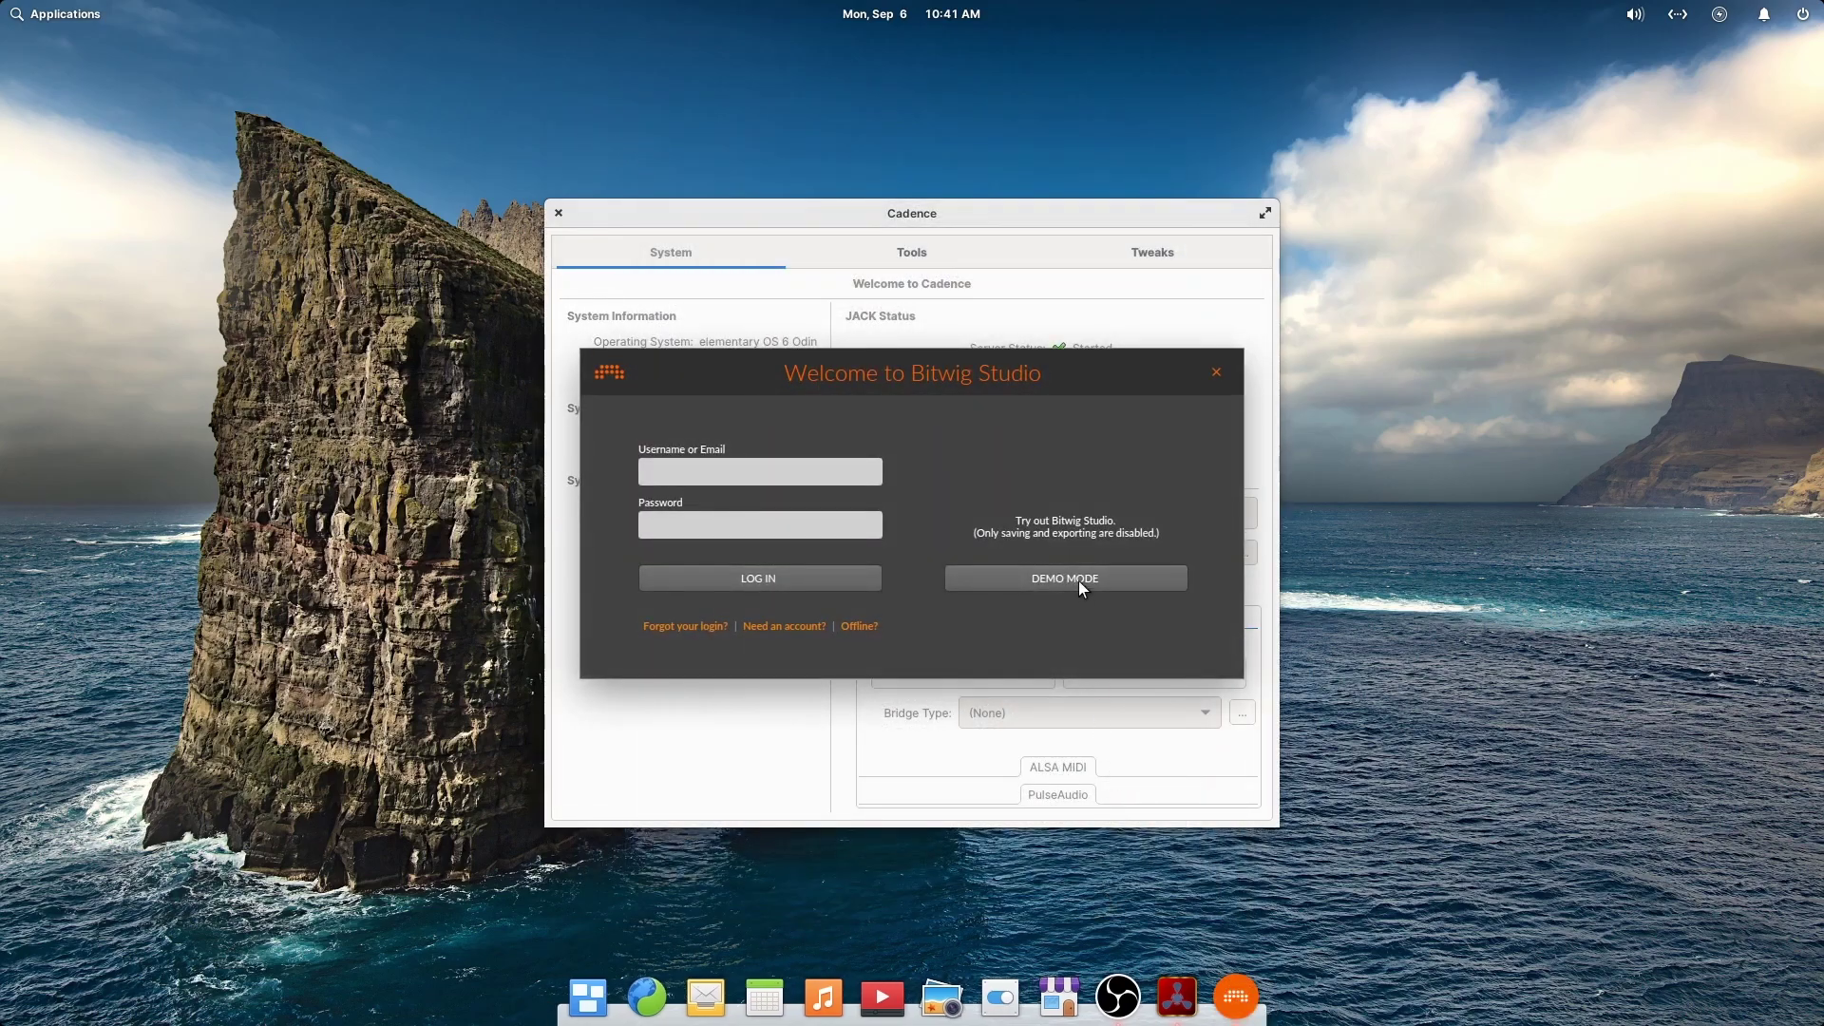
{"action": "left_click", "coordinate": [1079, 579]}
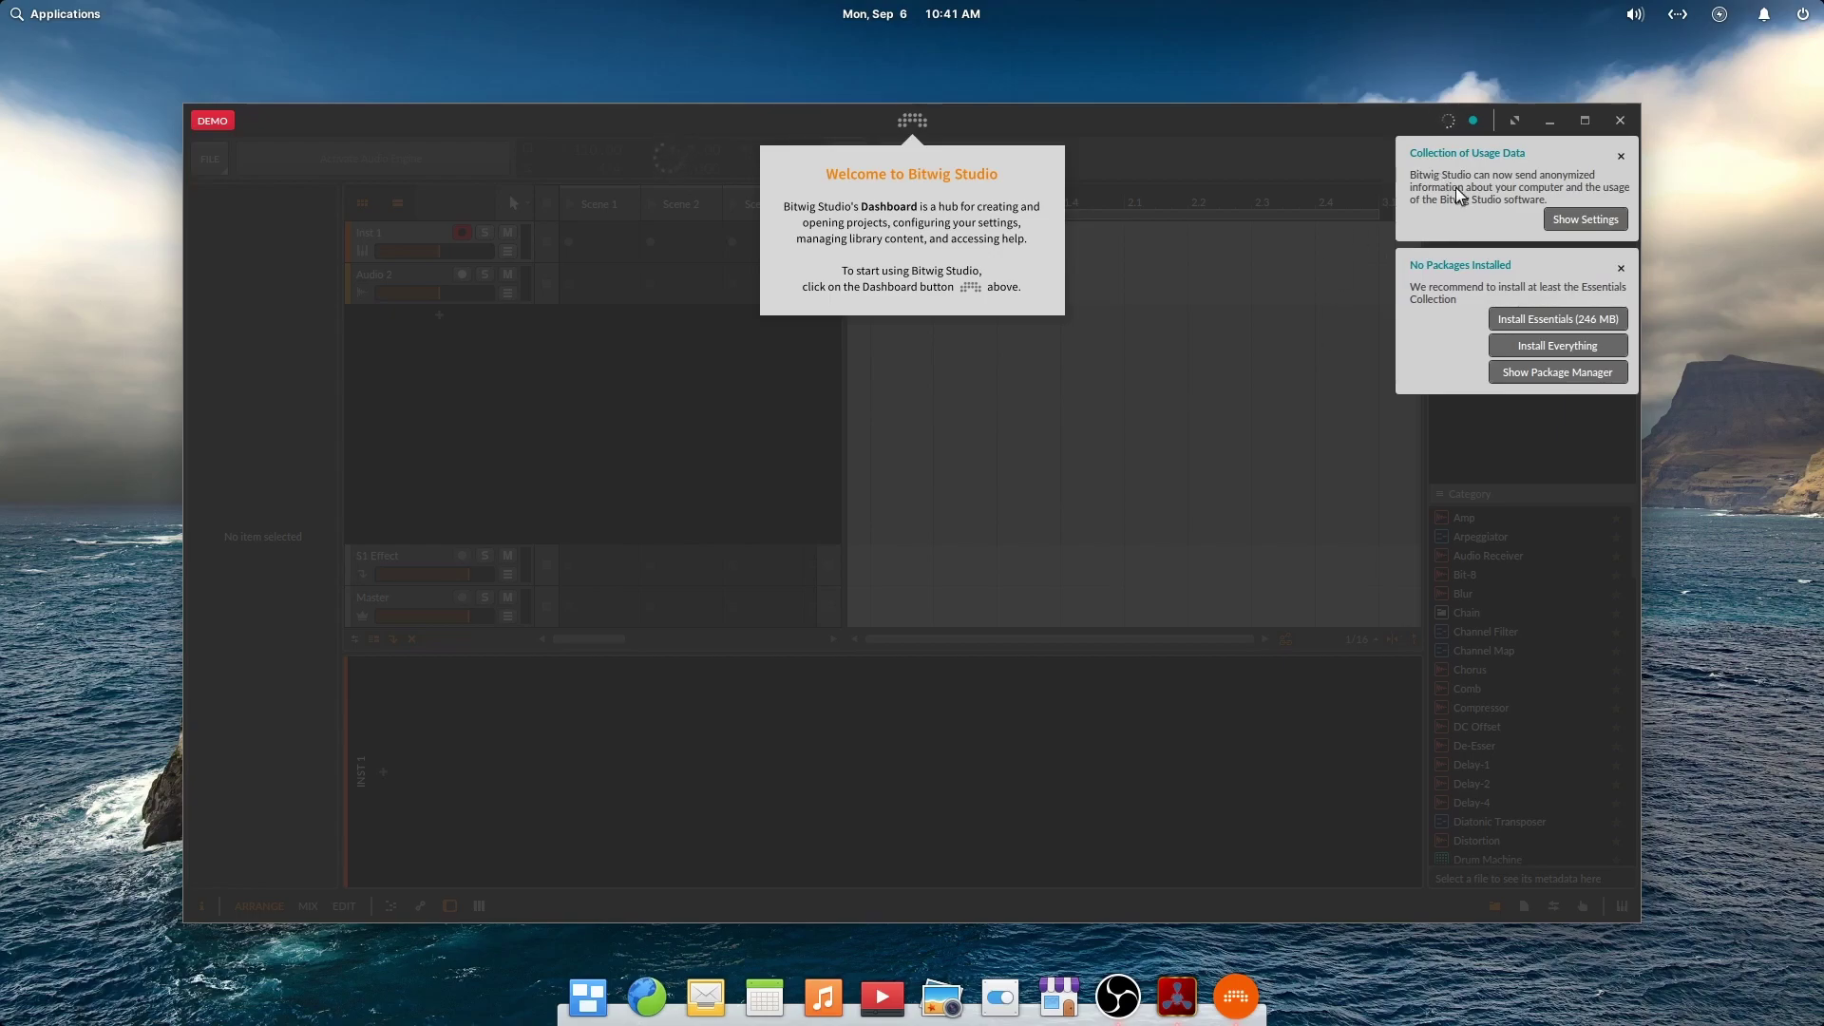
Start installing the Essentials Collection and dismiss the usage data notice
{"action": "left_click", "coordinate": [1560, 318]}
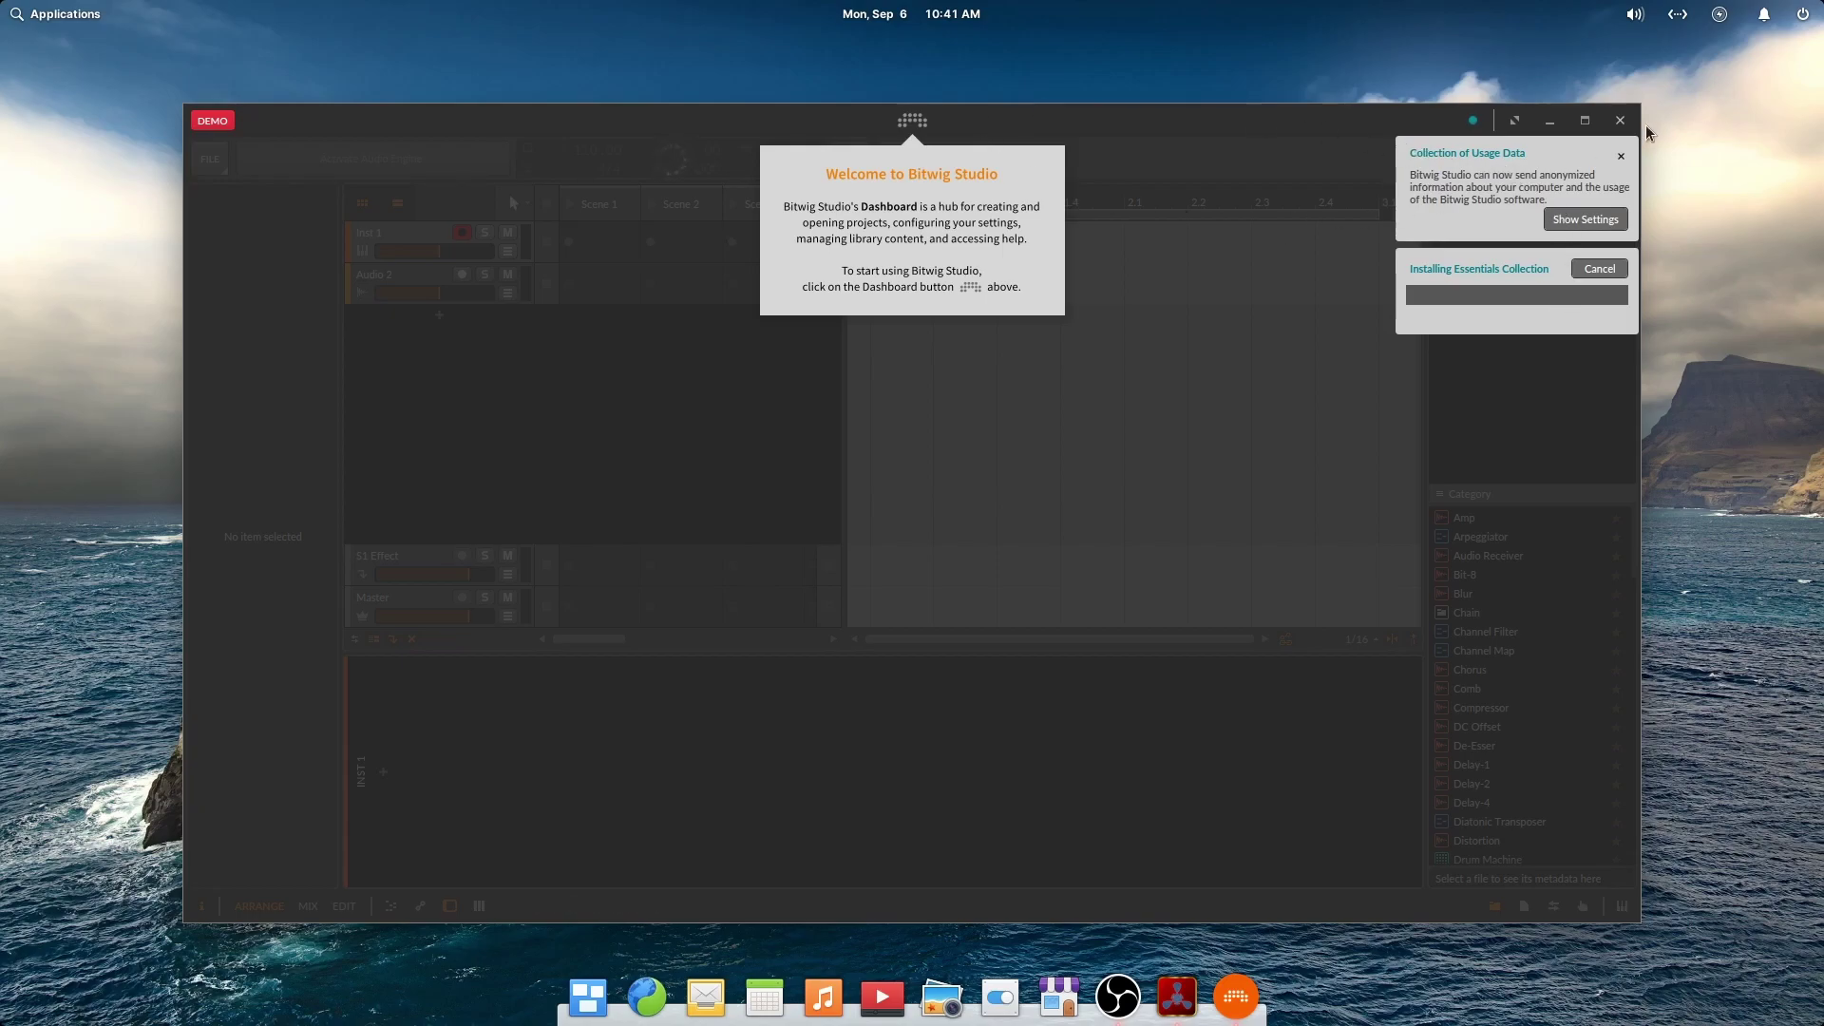
{"action": "left_click", "coordinate": [1621, 156]}
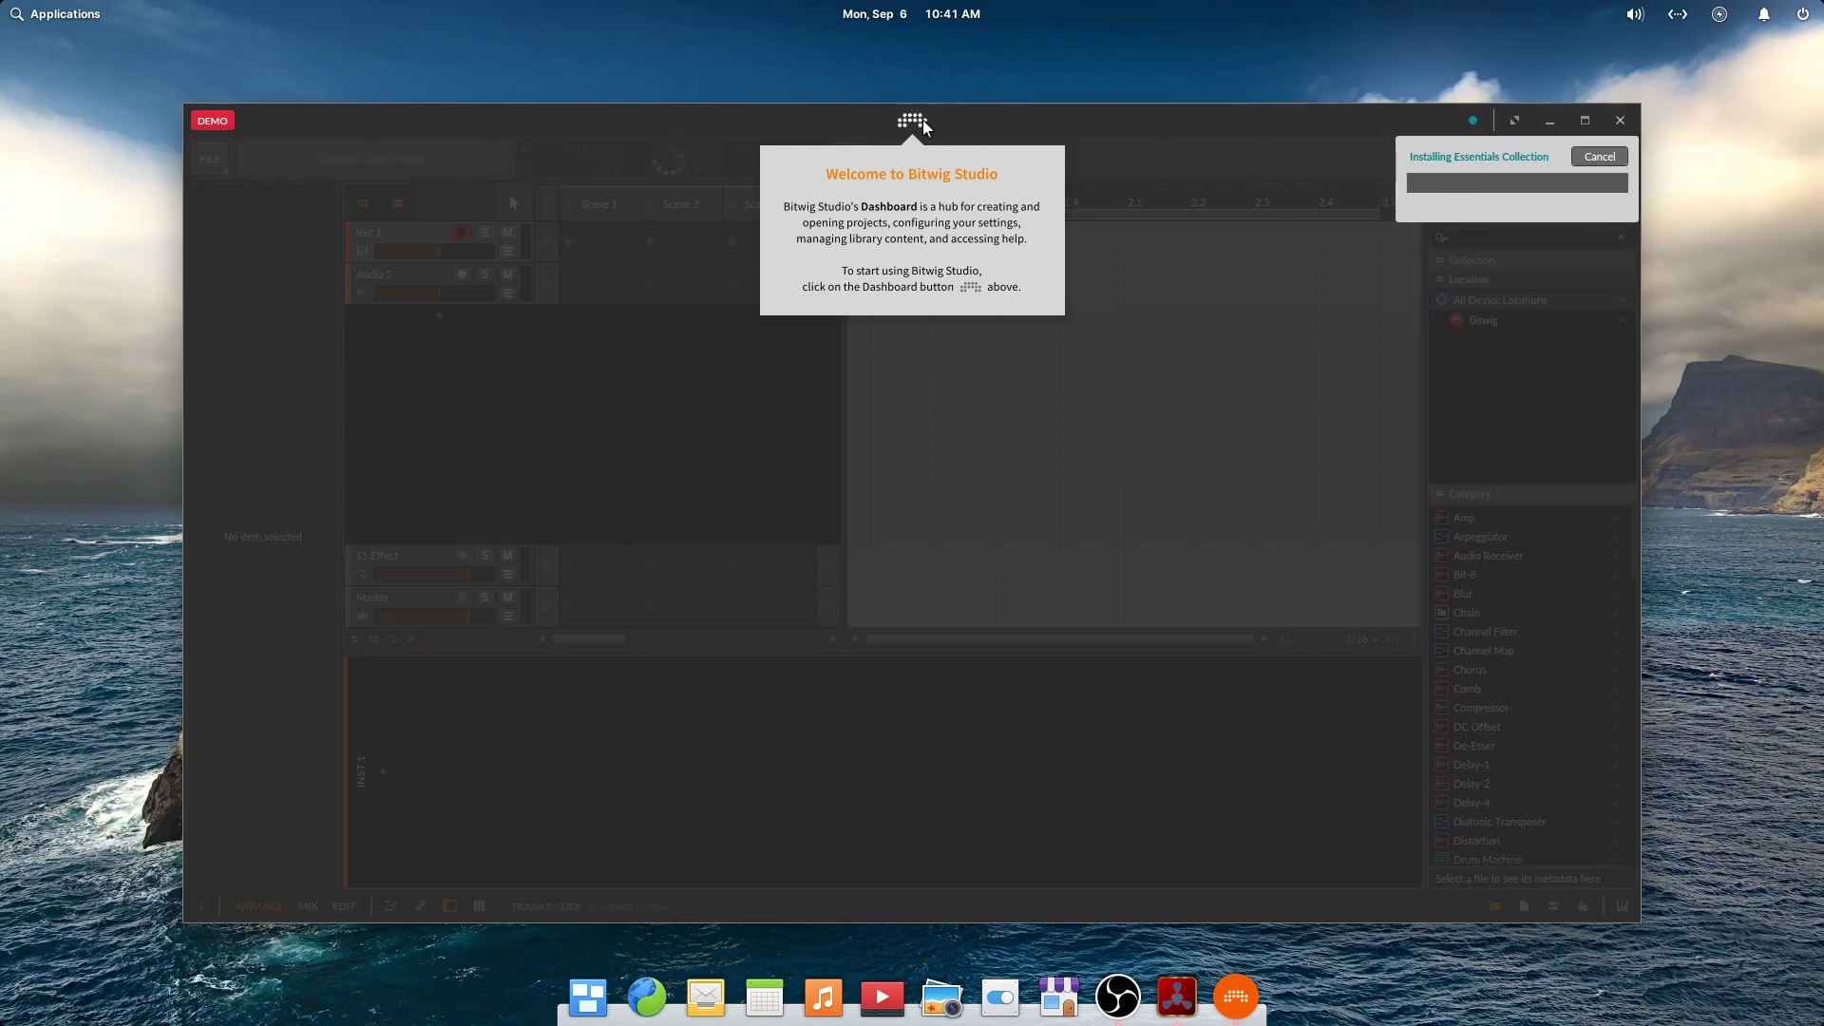
{"action": "left_click", "coordinate": [910, 122]}
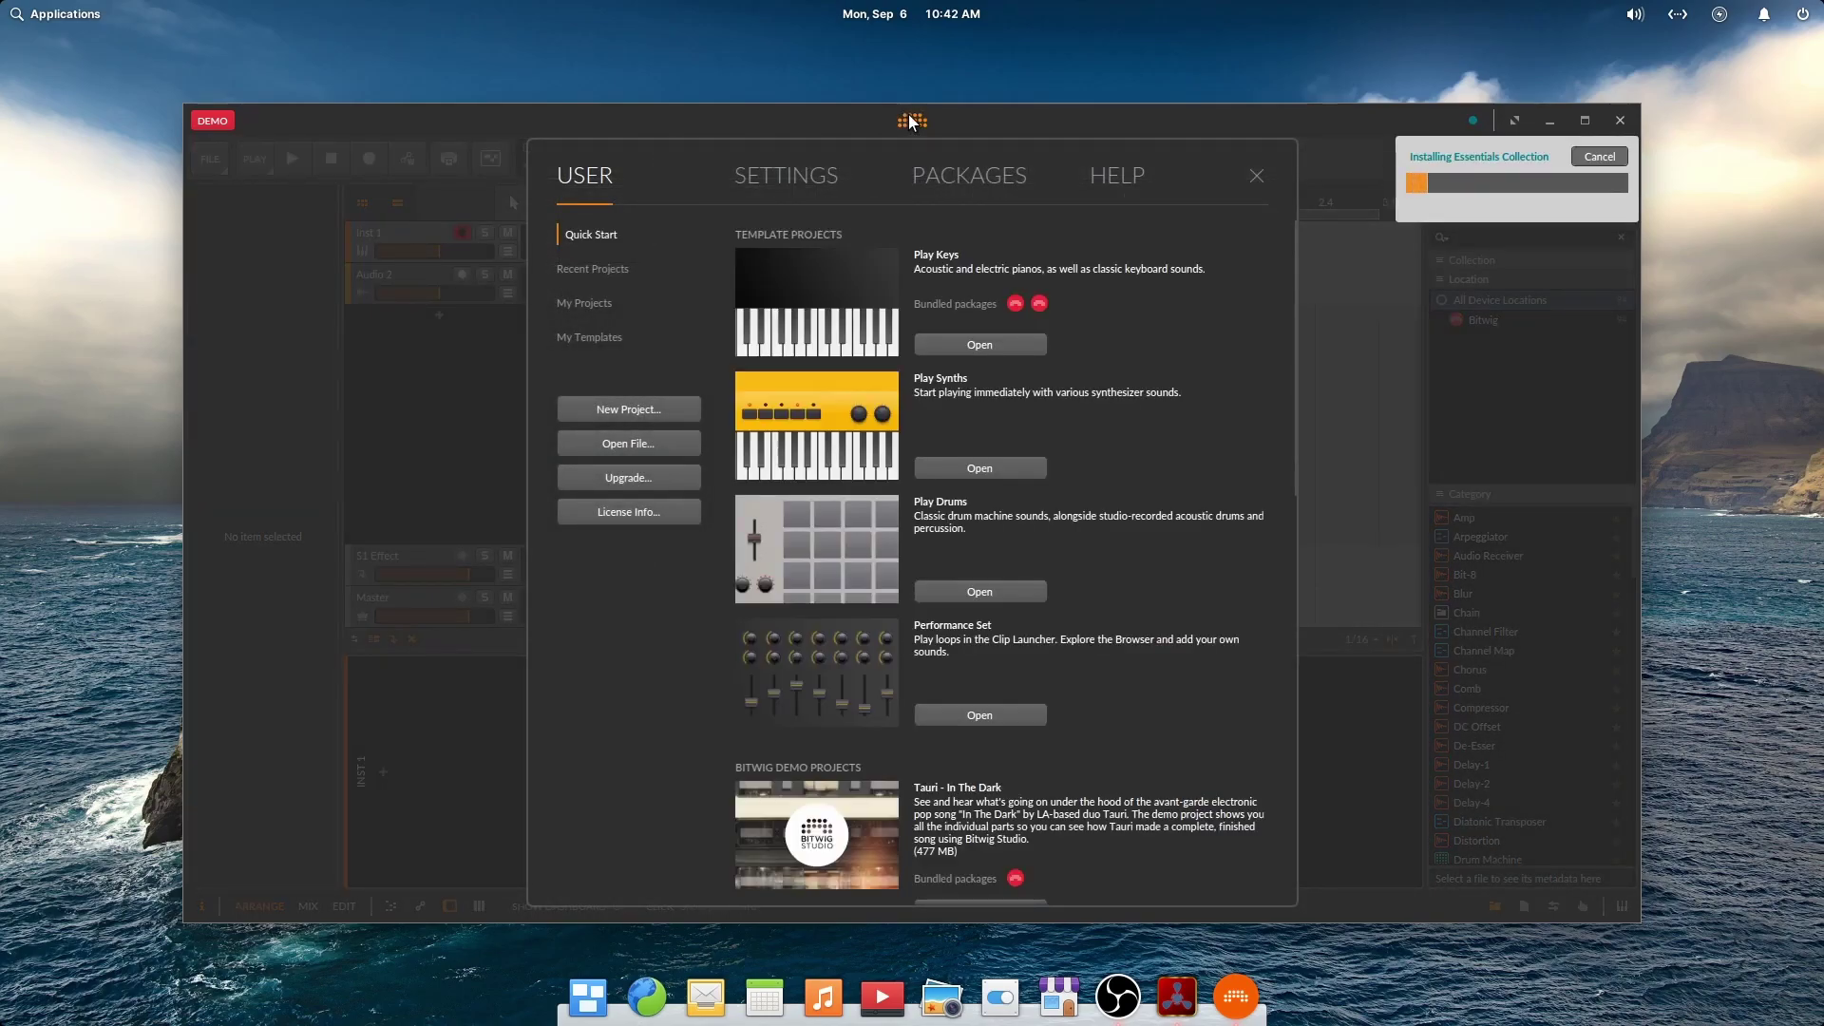
Confirm JACK is the Audio driver model in Settings, then view the Packages list
{"action": "left_click", "coordinate": [817, 179]}
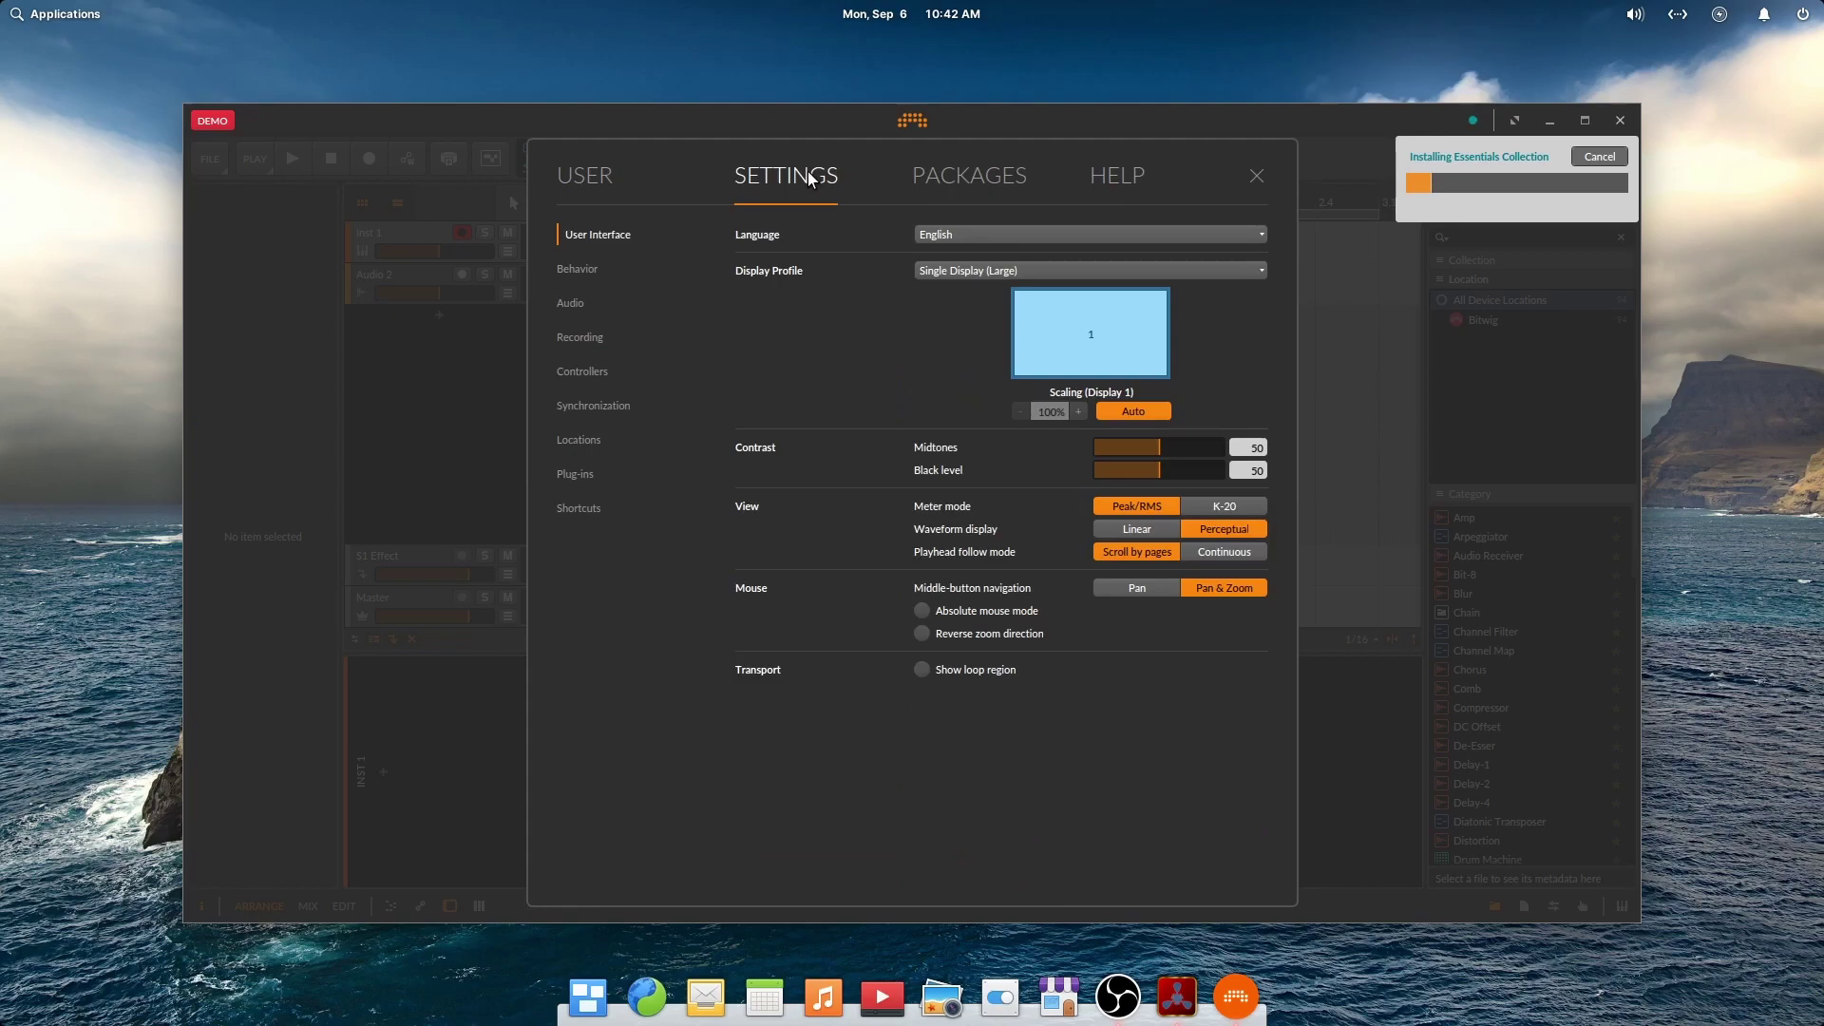
{"action": "left_click", "coordinate": [572, 304]}
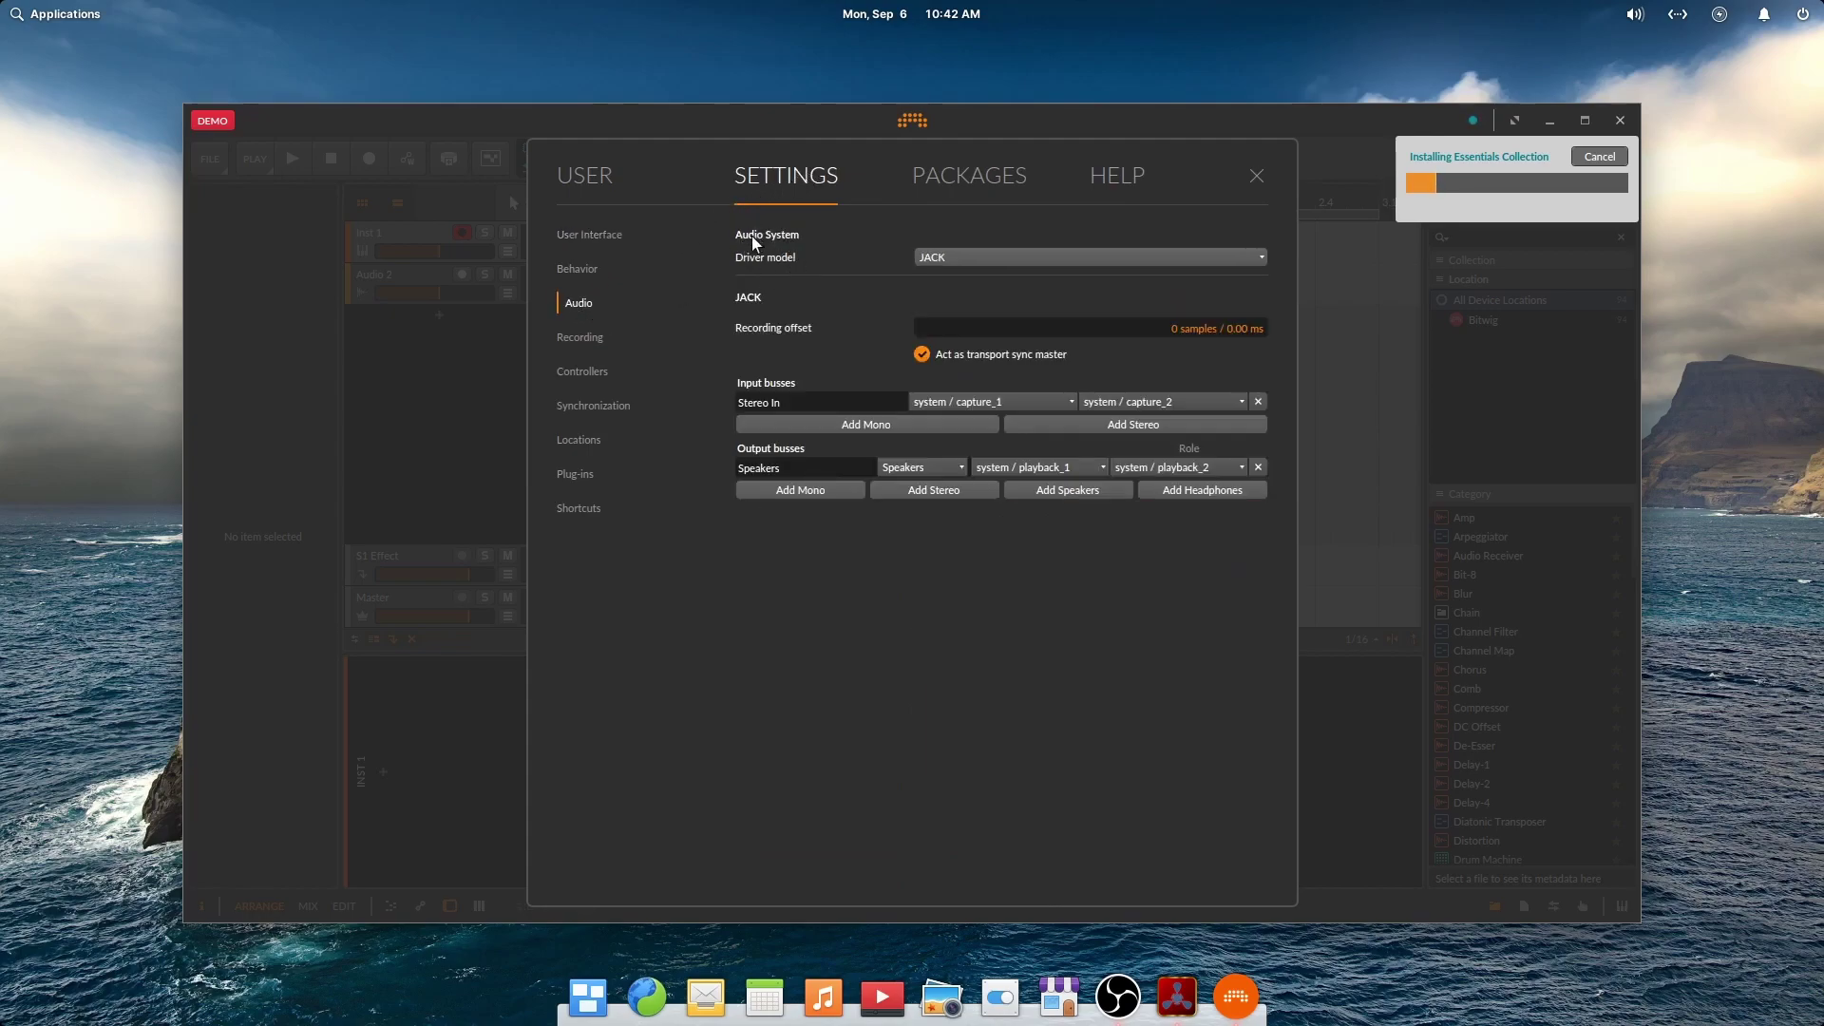
{"action": "left_click", "coordinate": [987, 262]}
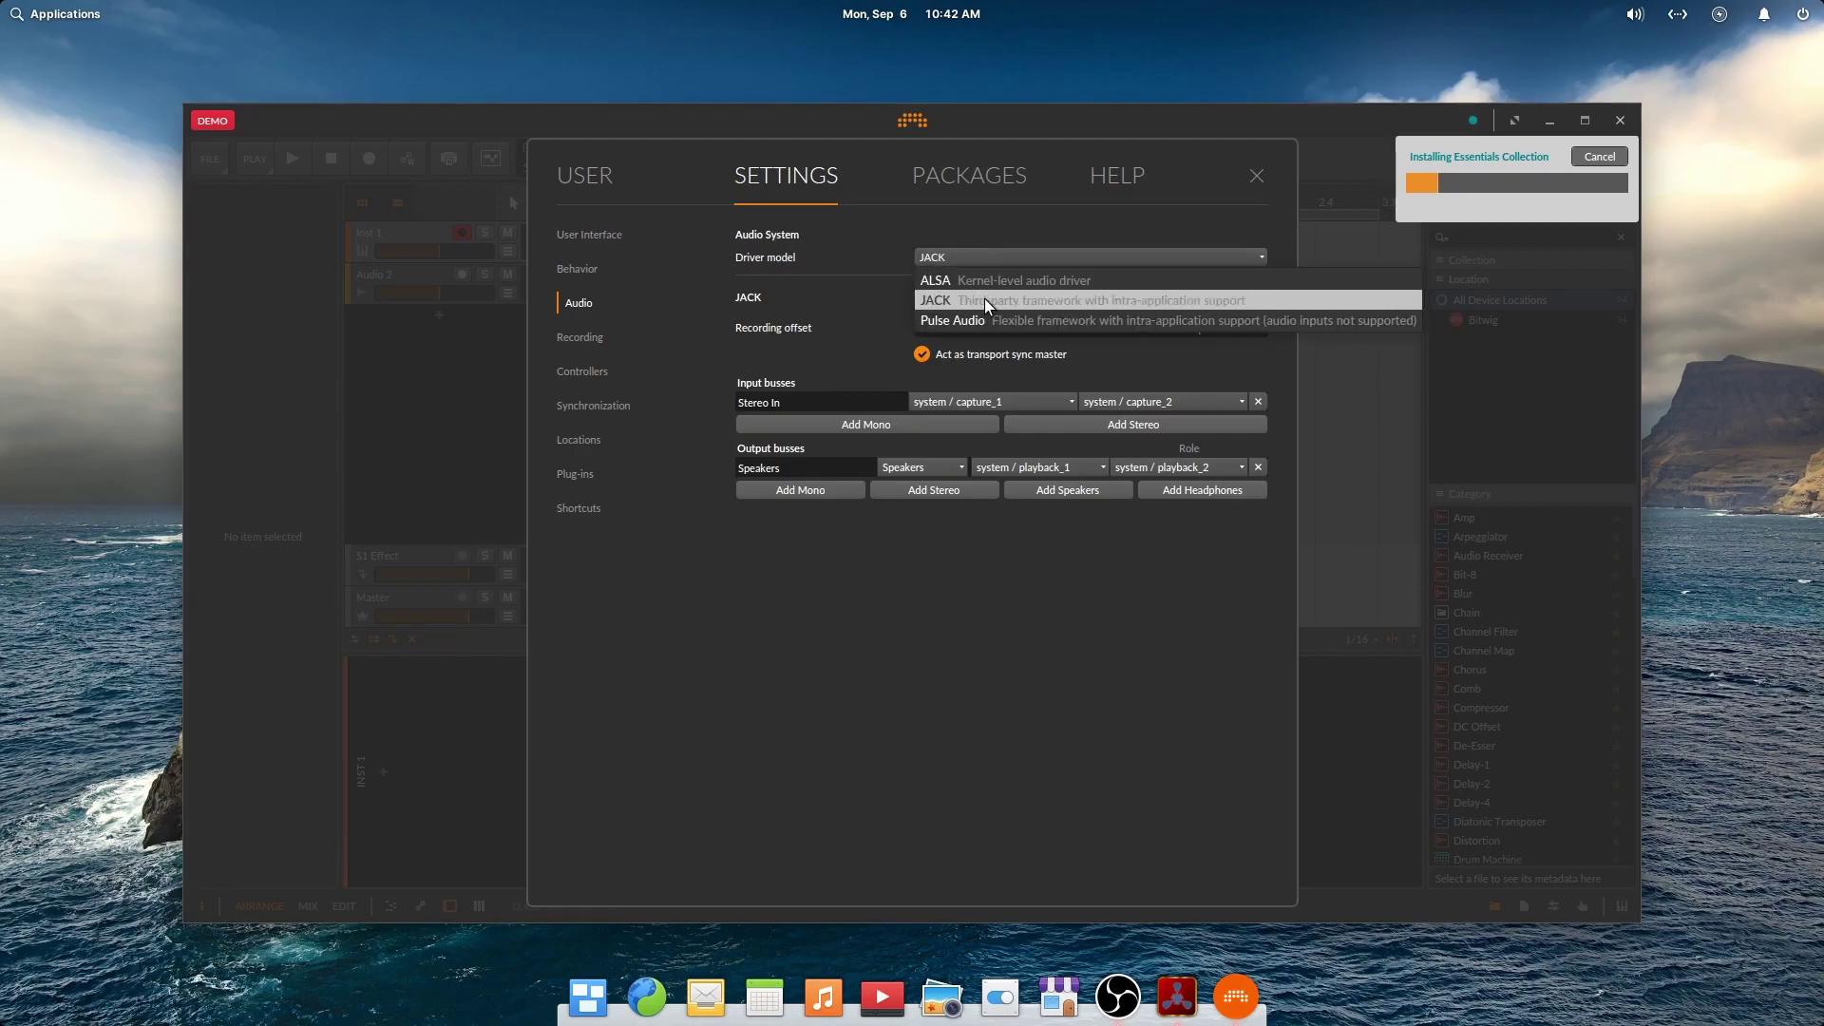
{"action": "left_click", "coordinate": [985, 300]}
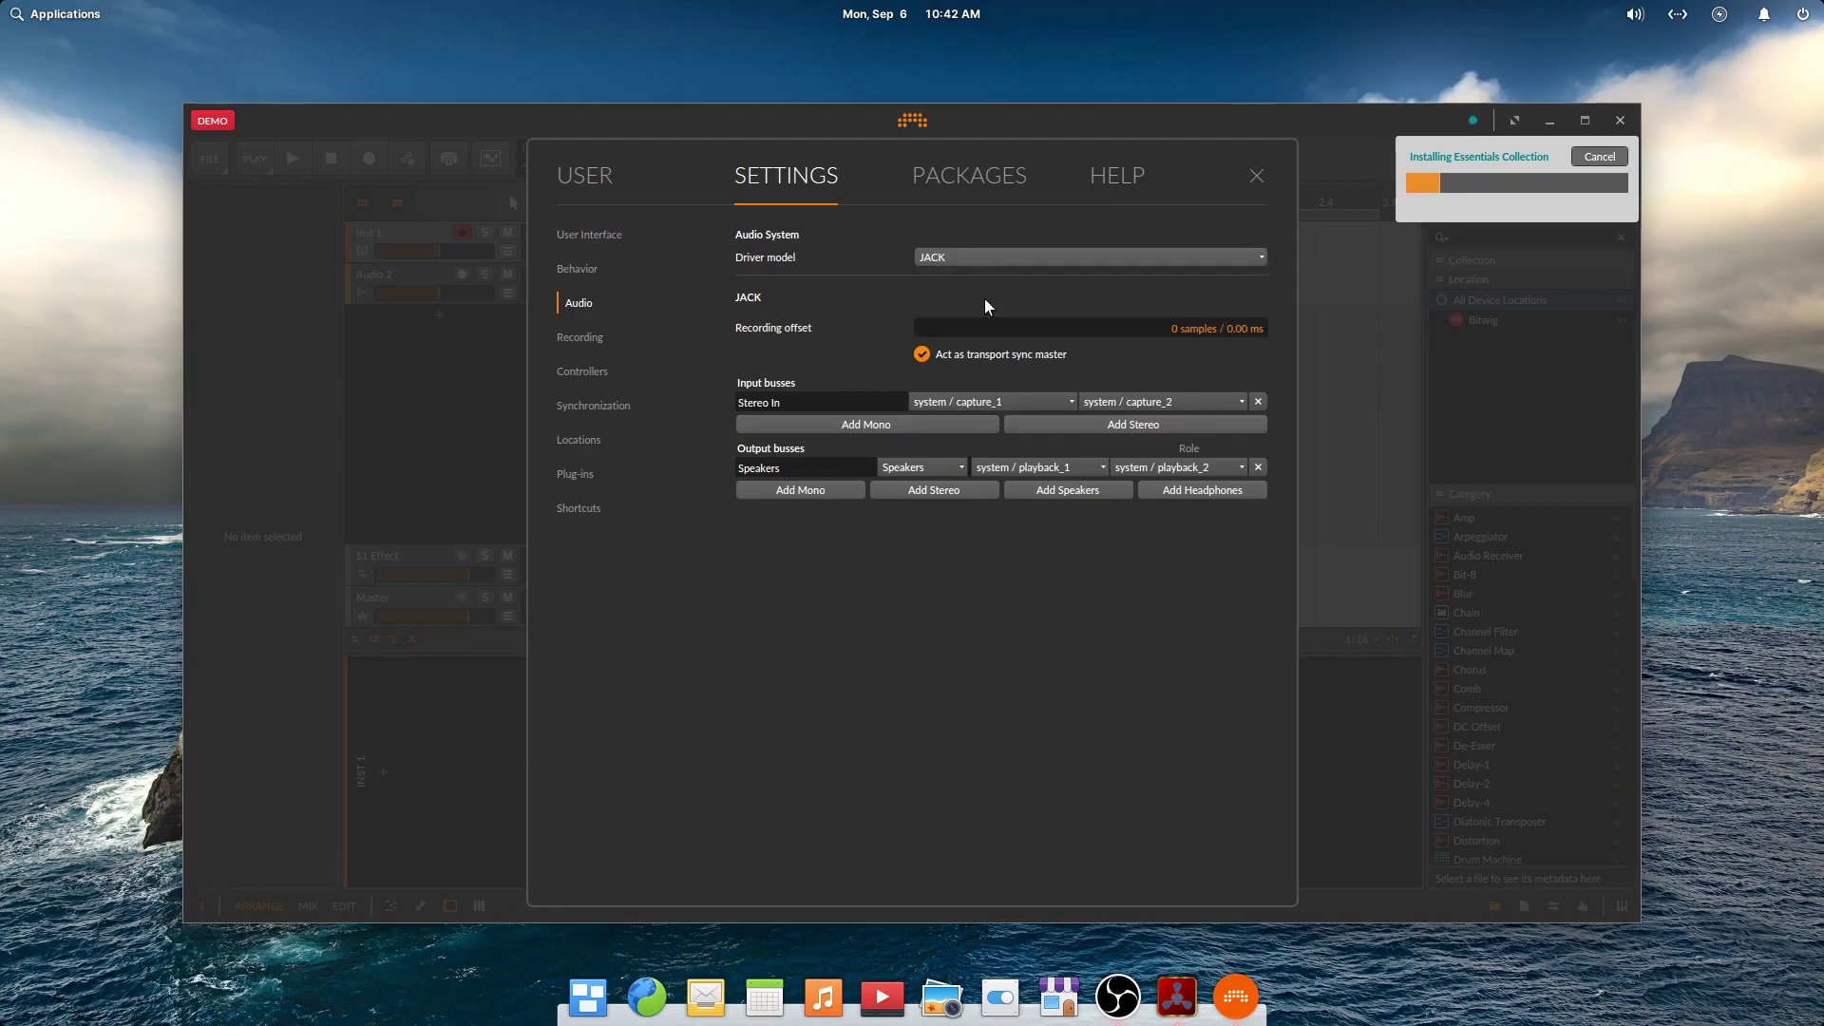
{"action": "left_click", "coordinate": [991, 178]}
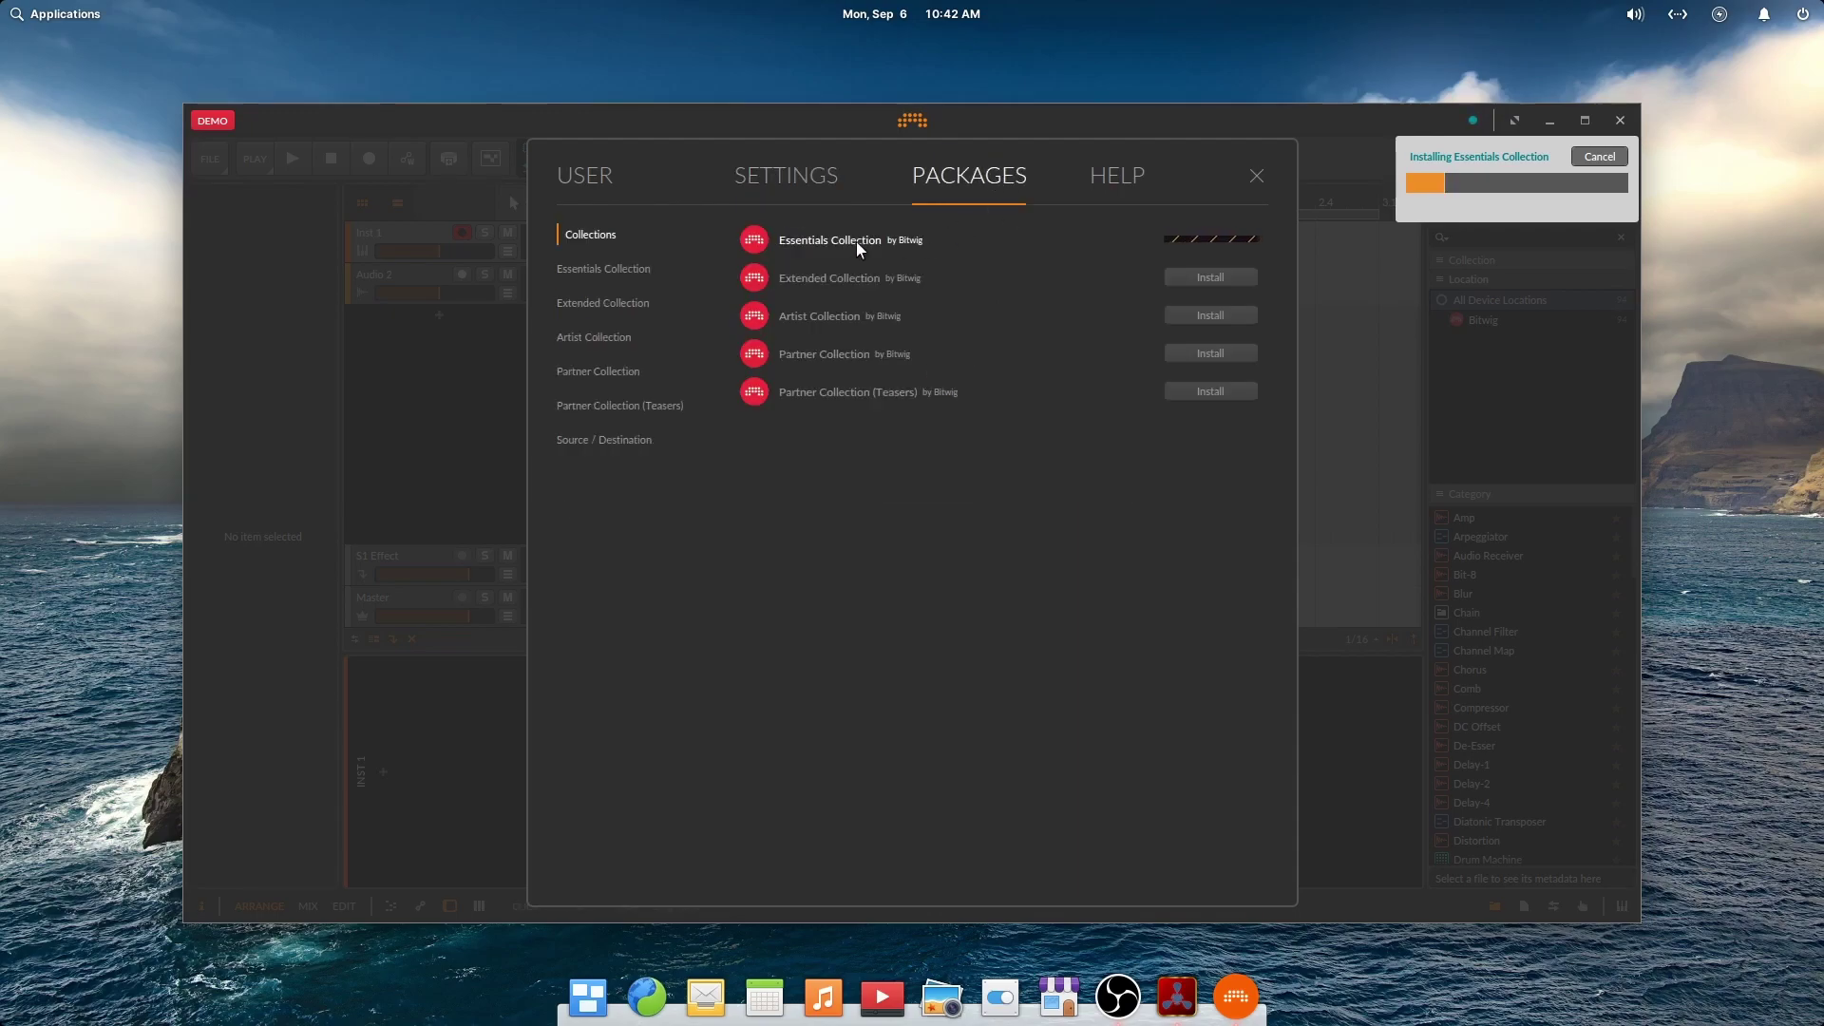
Browse the Help Tutorials and Documentation, then return to Packages to find Essentials installed
{"action": "left_click", "coordinate": [1118, 177]}
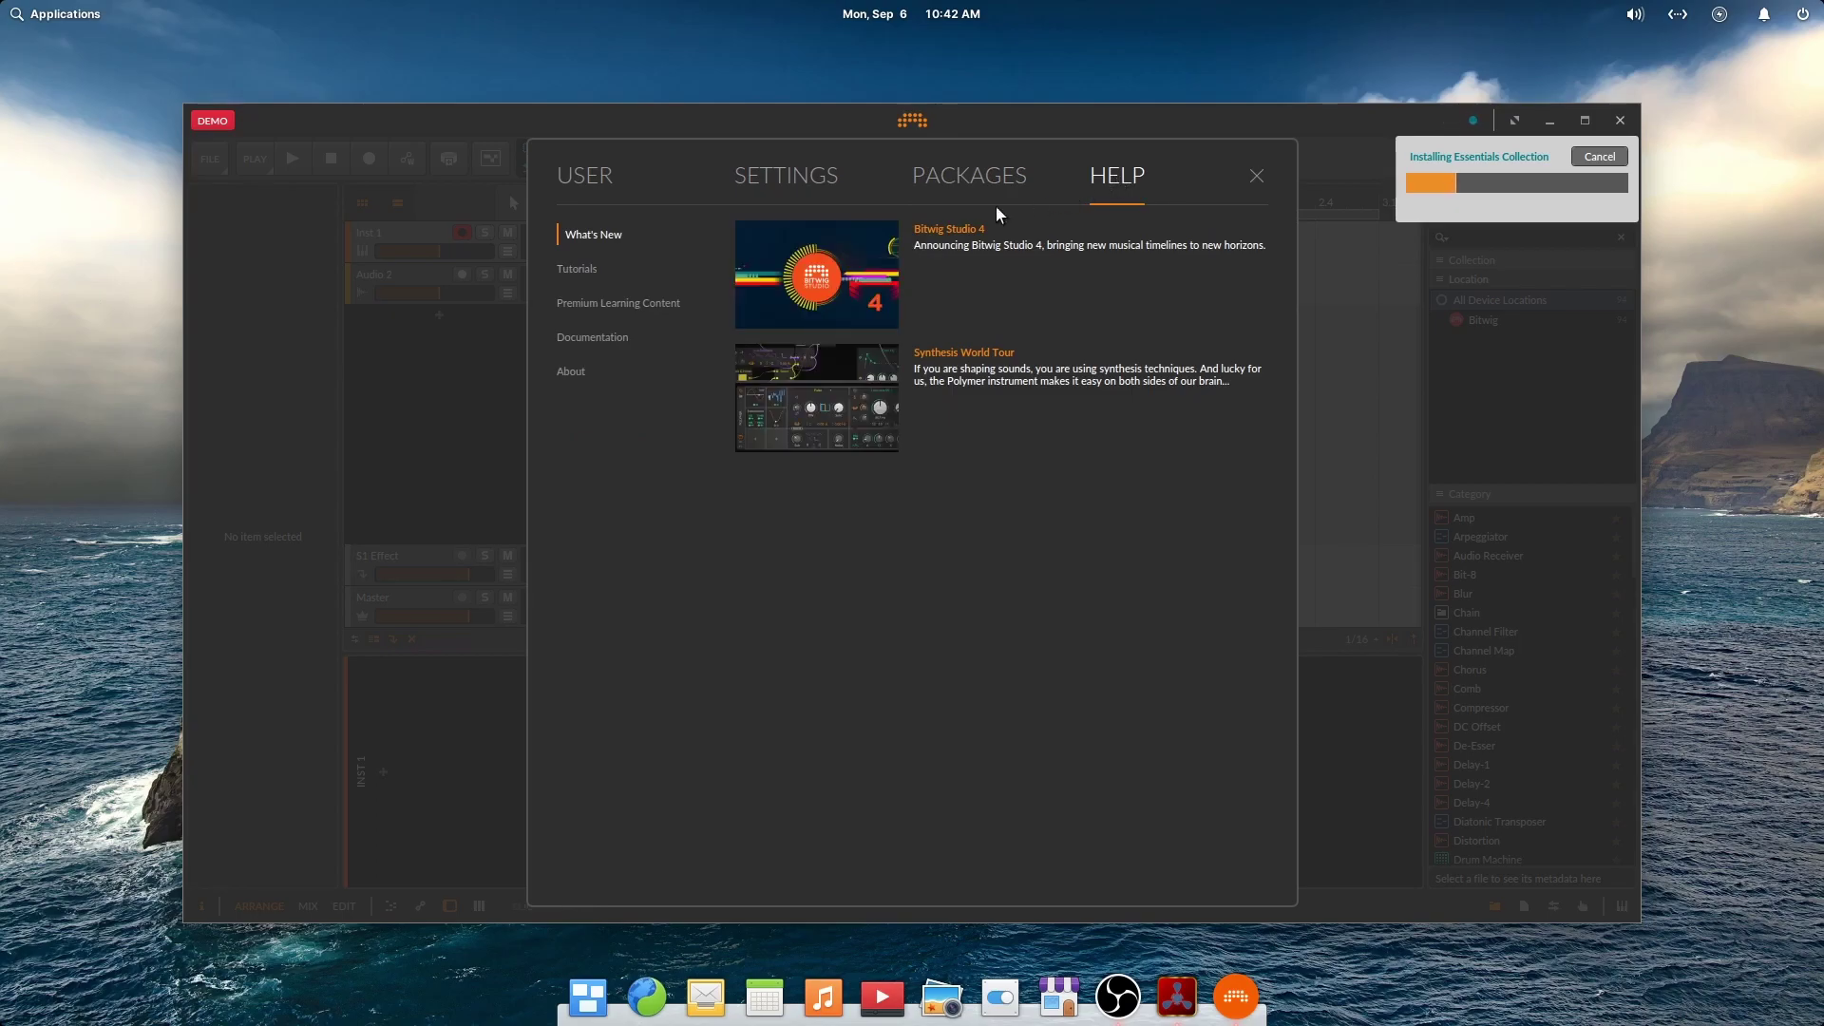
{"action": "left_click", "coordinate": [590, 270]}
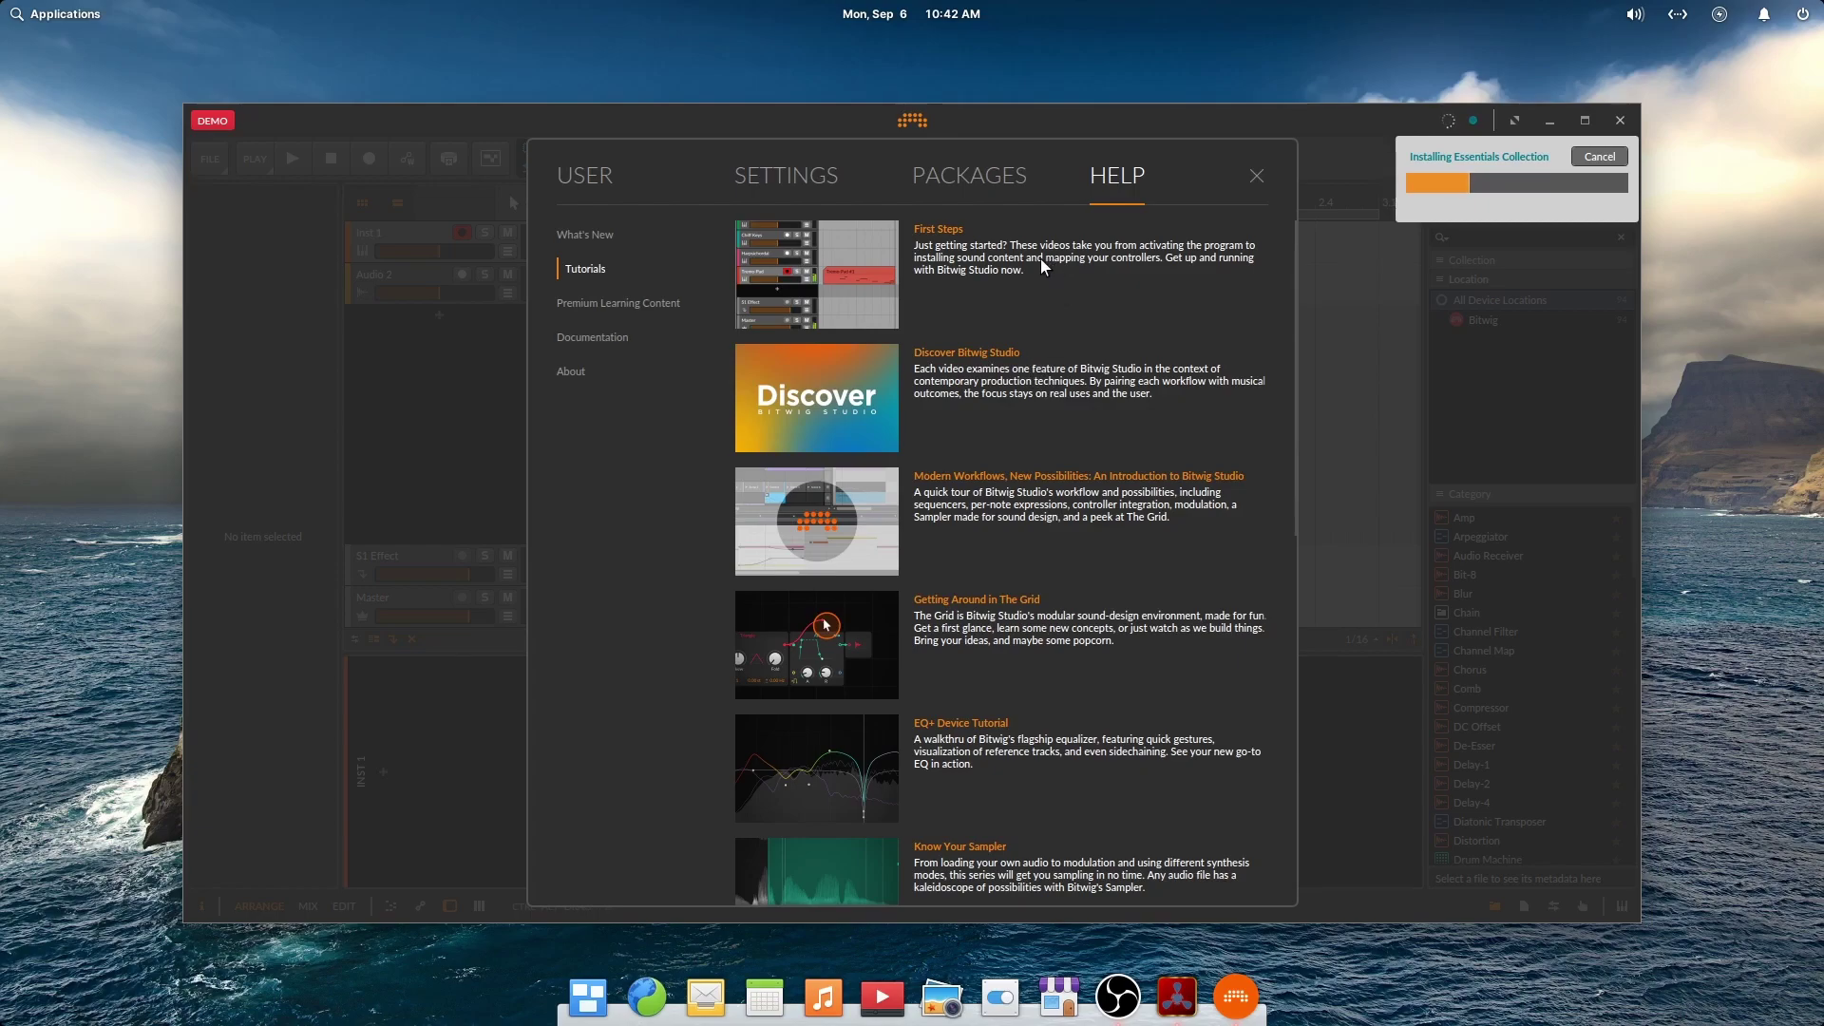
{"action": "left_click", "coordinate": [596, 336]}
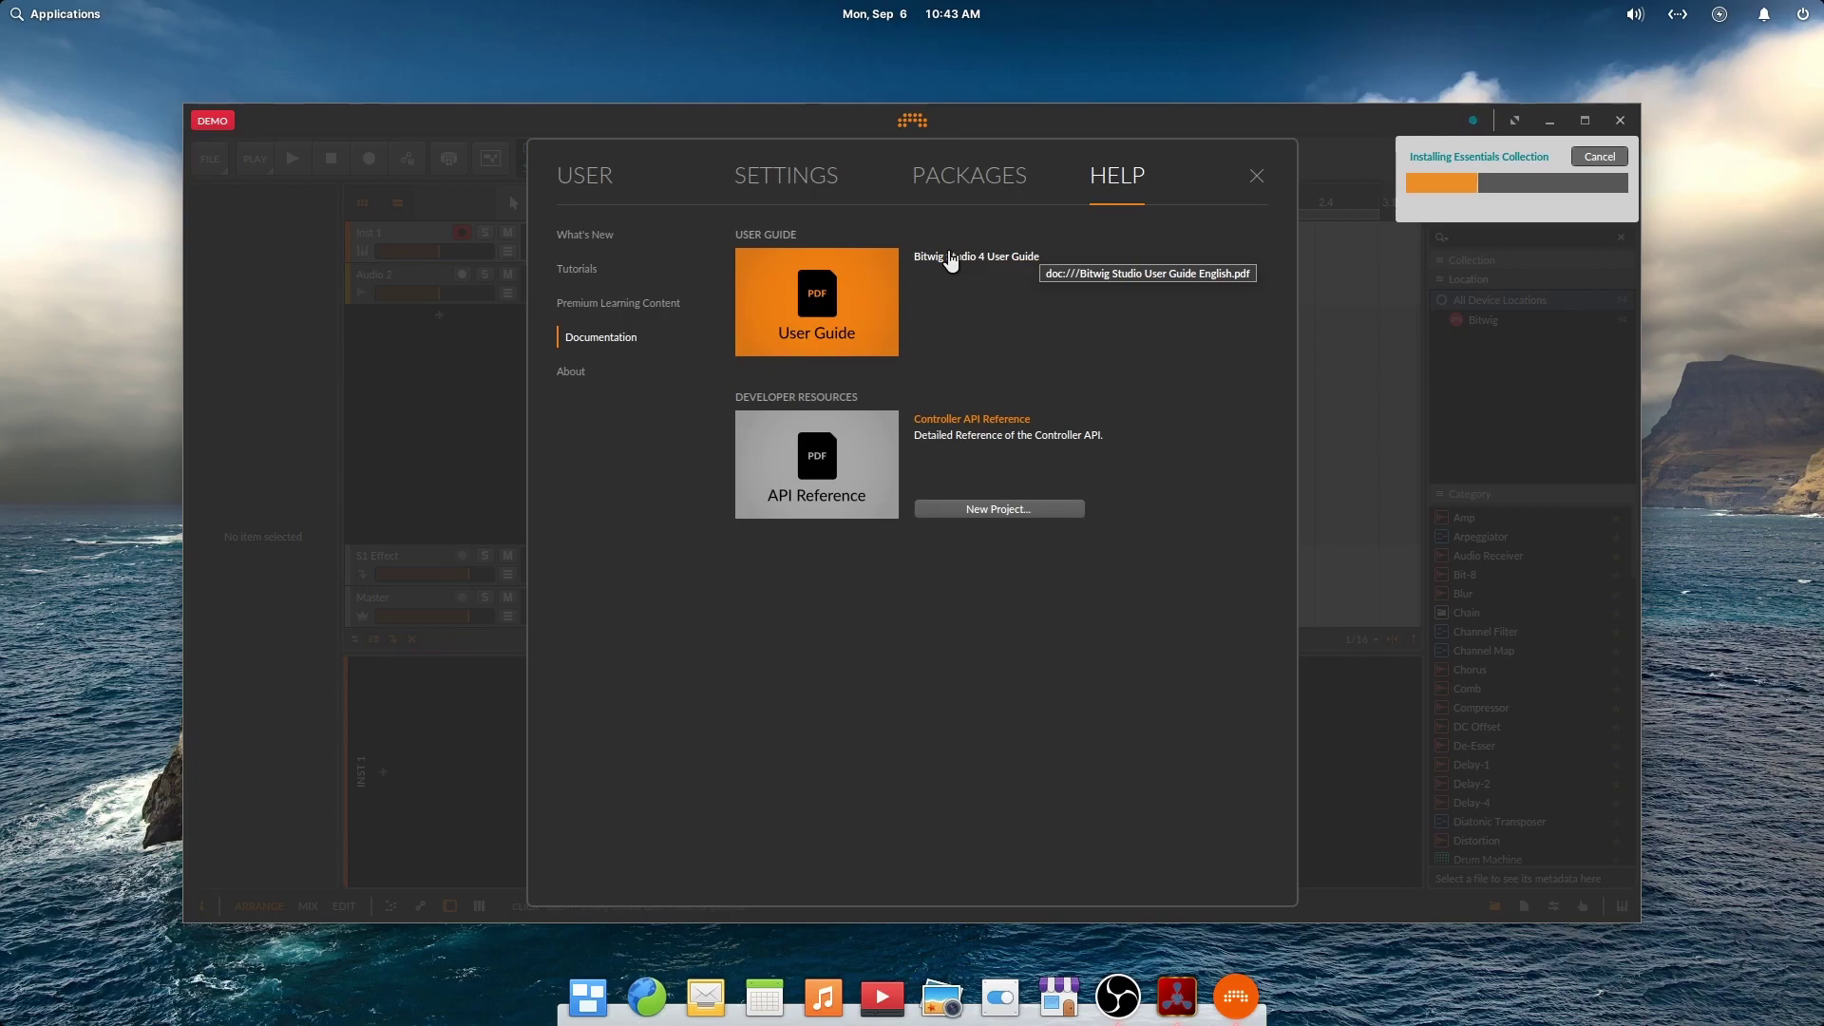
{"action": "left_click", "coordinate": [956, 173]}
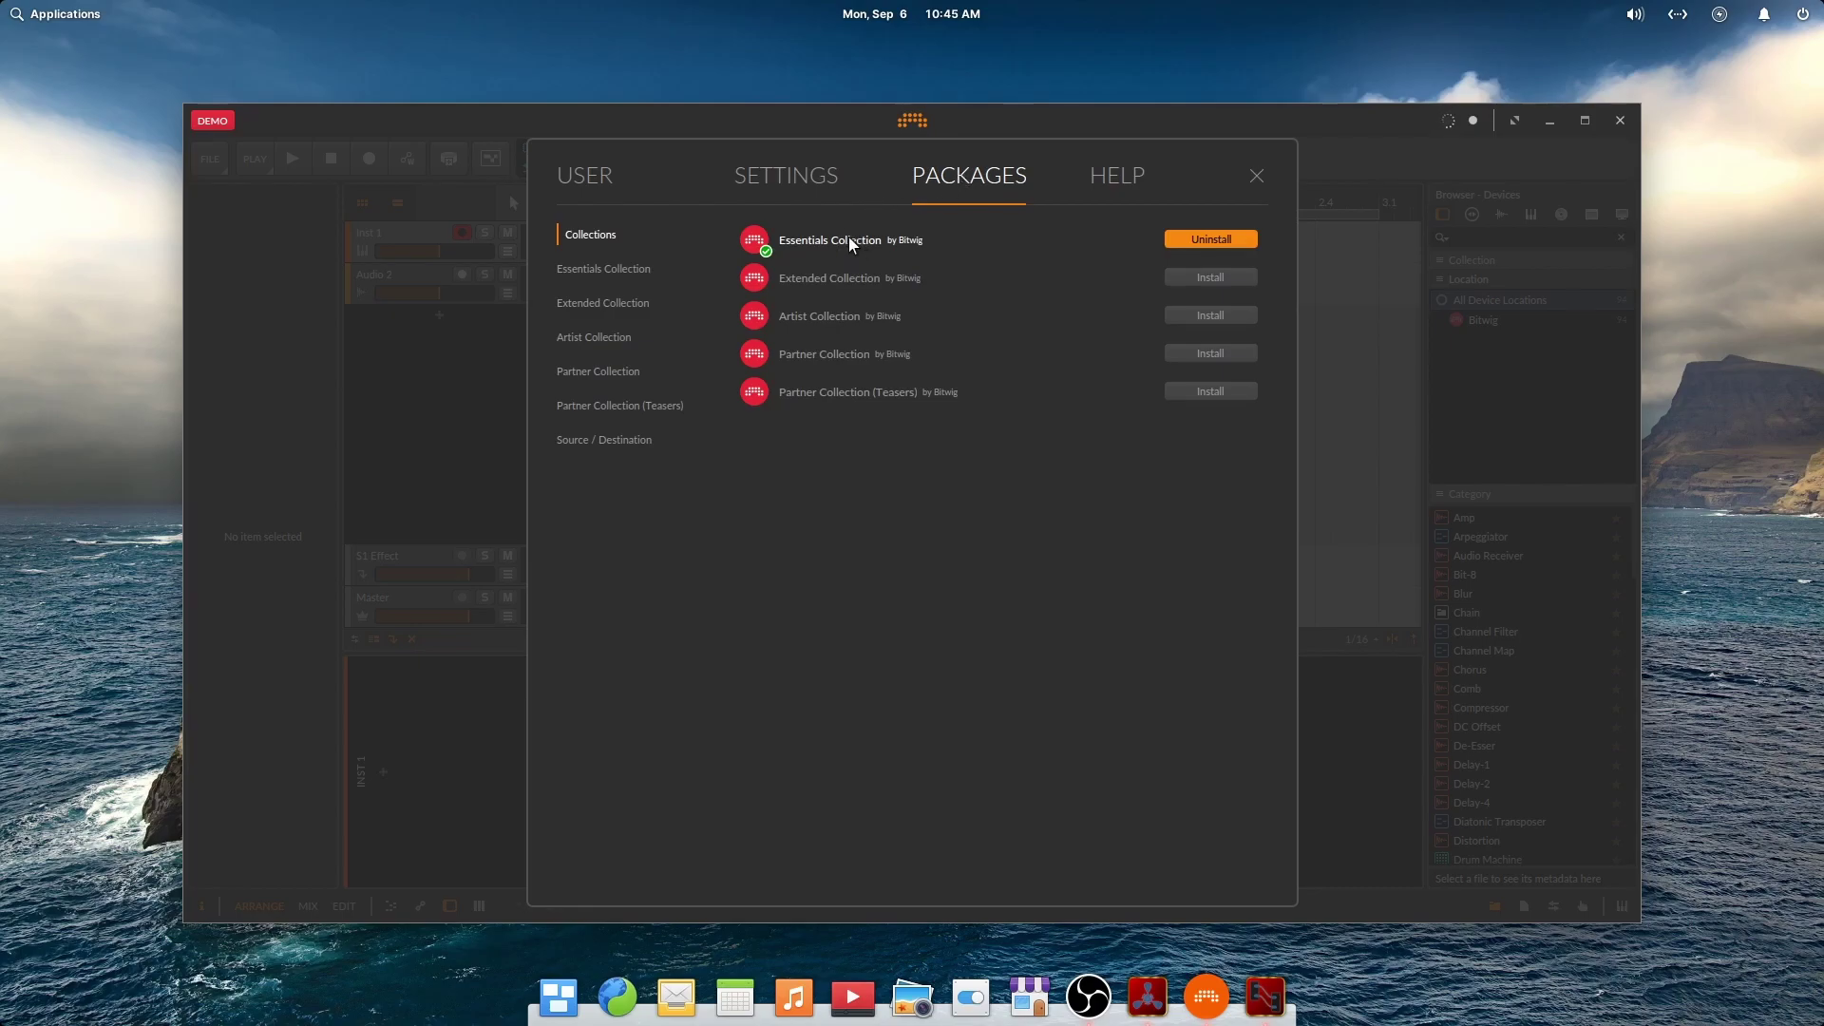
Create the New 1 project from the User page and maximise the Bitwig window
{"action": "left_click", "coordinate": [593, 175]}
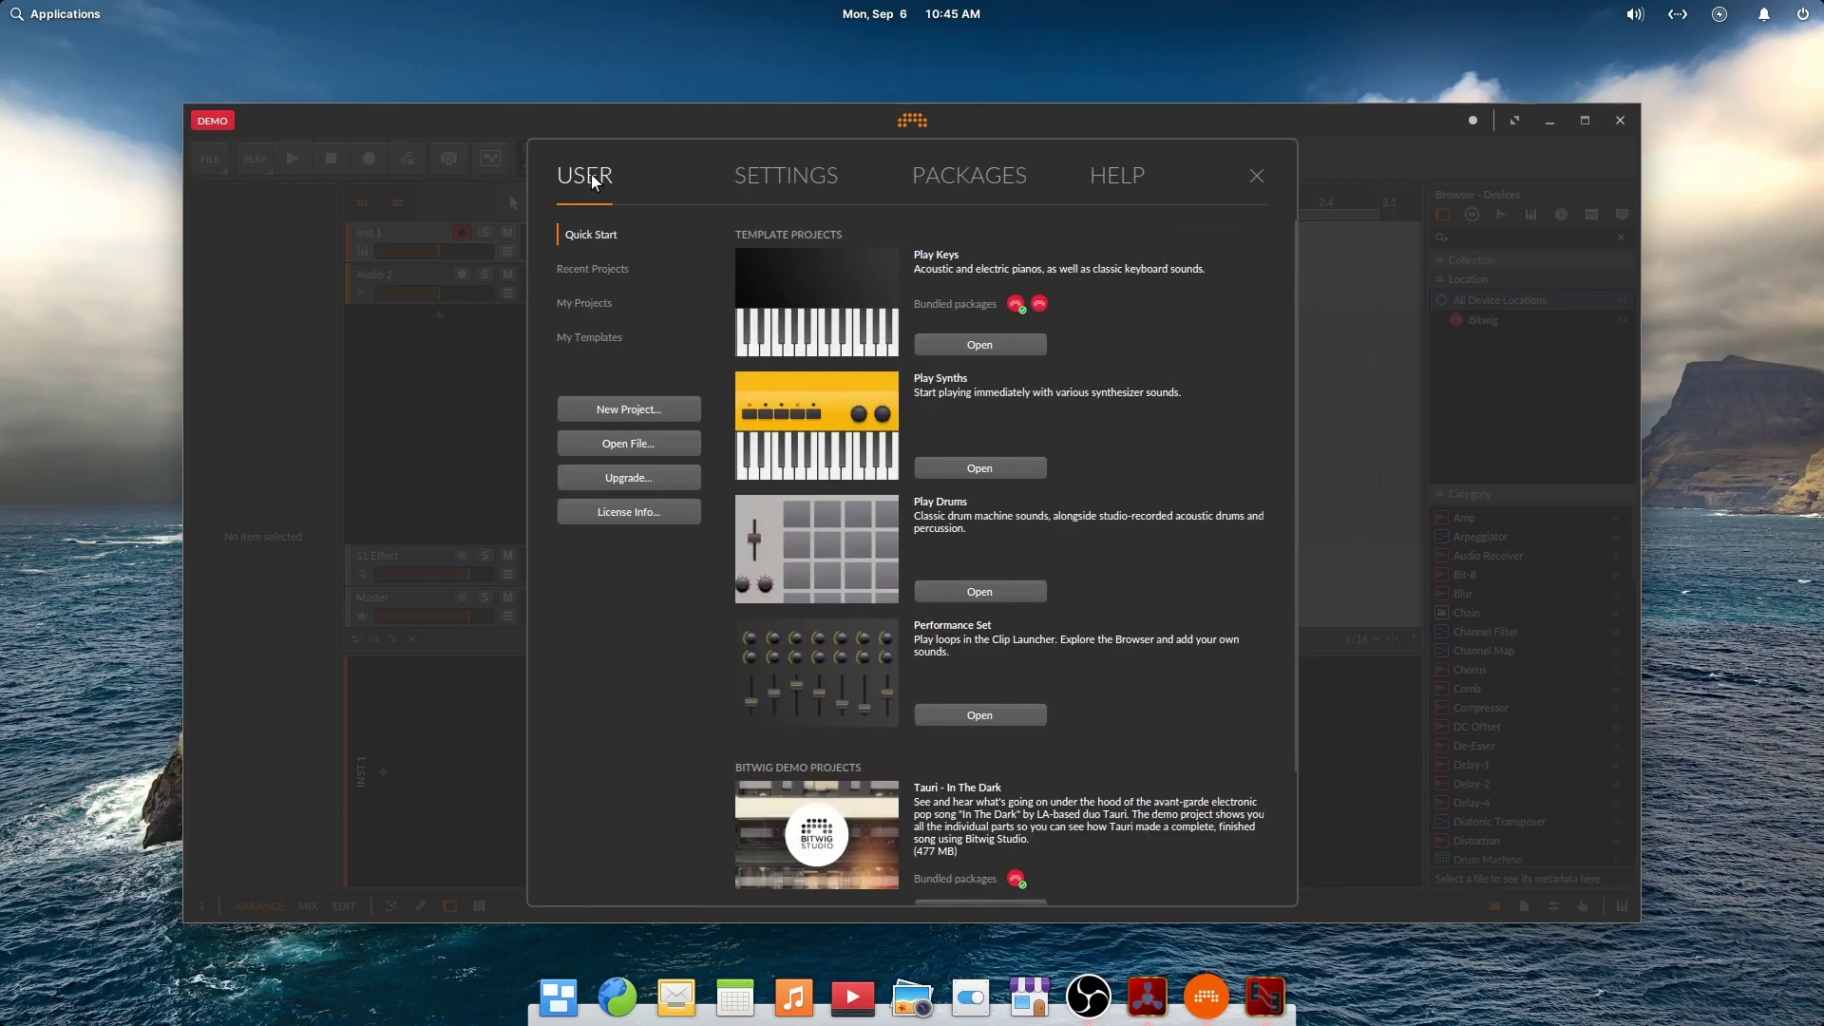
{"action": "left_click", "coordinate": [641, 410]}
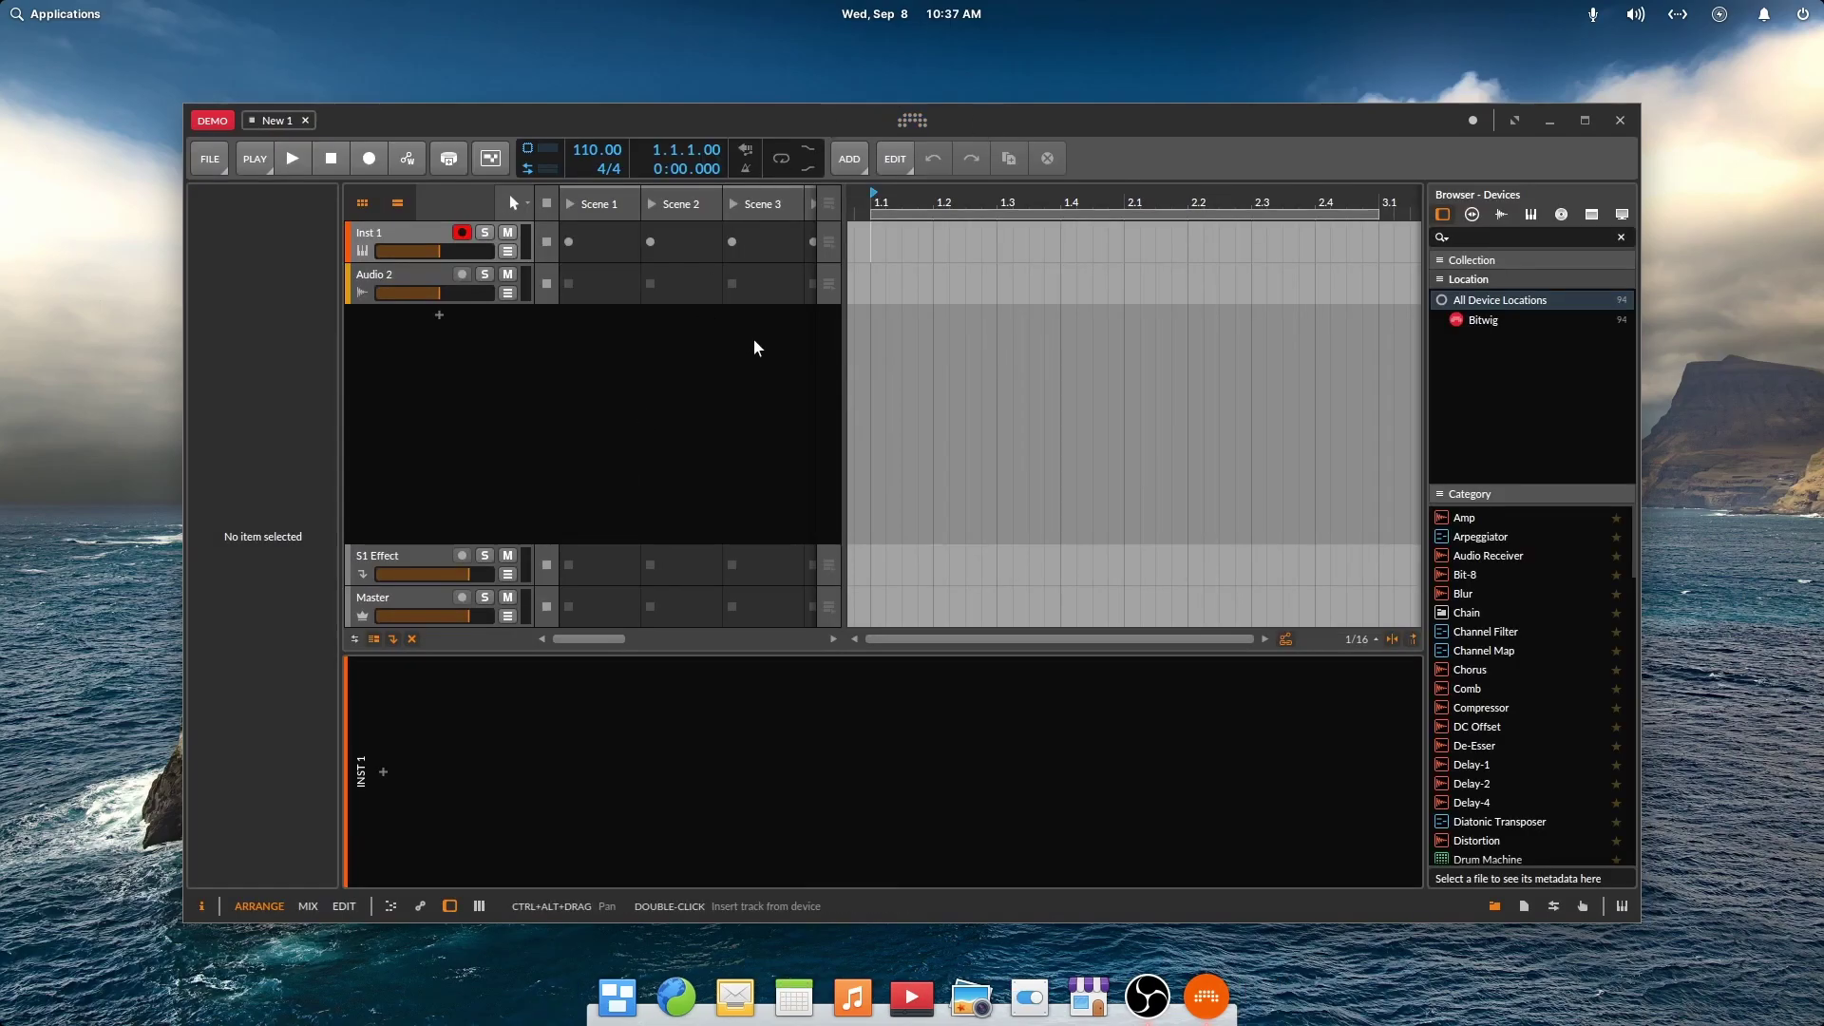
{"action": "left_click", "coordinate": [1507, 118]}
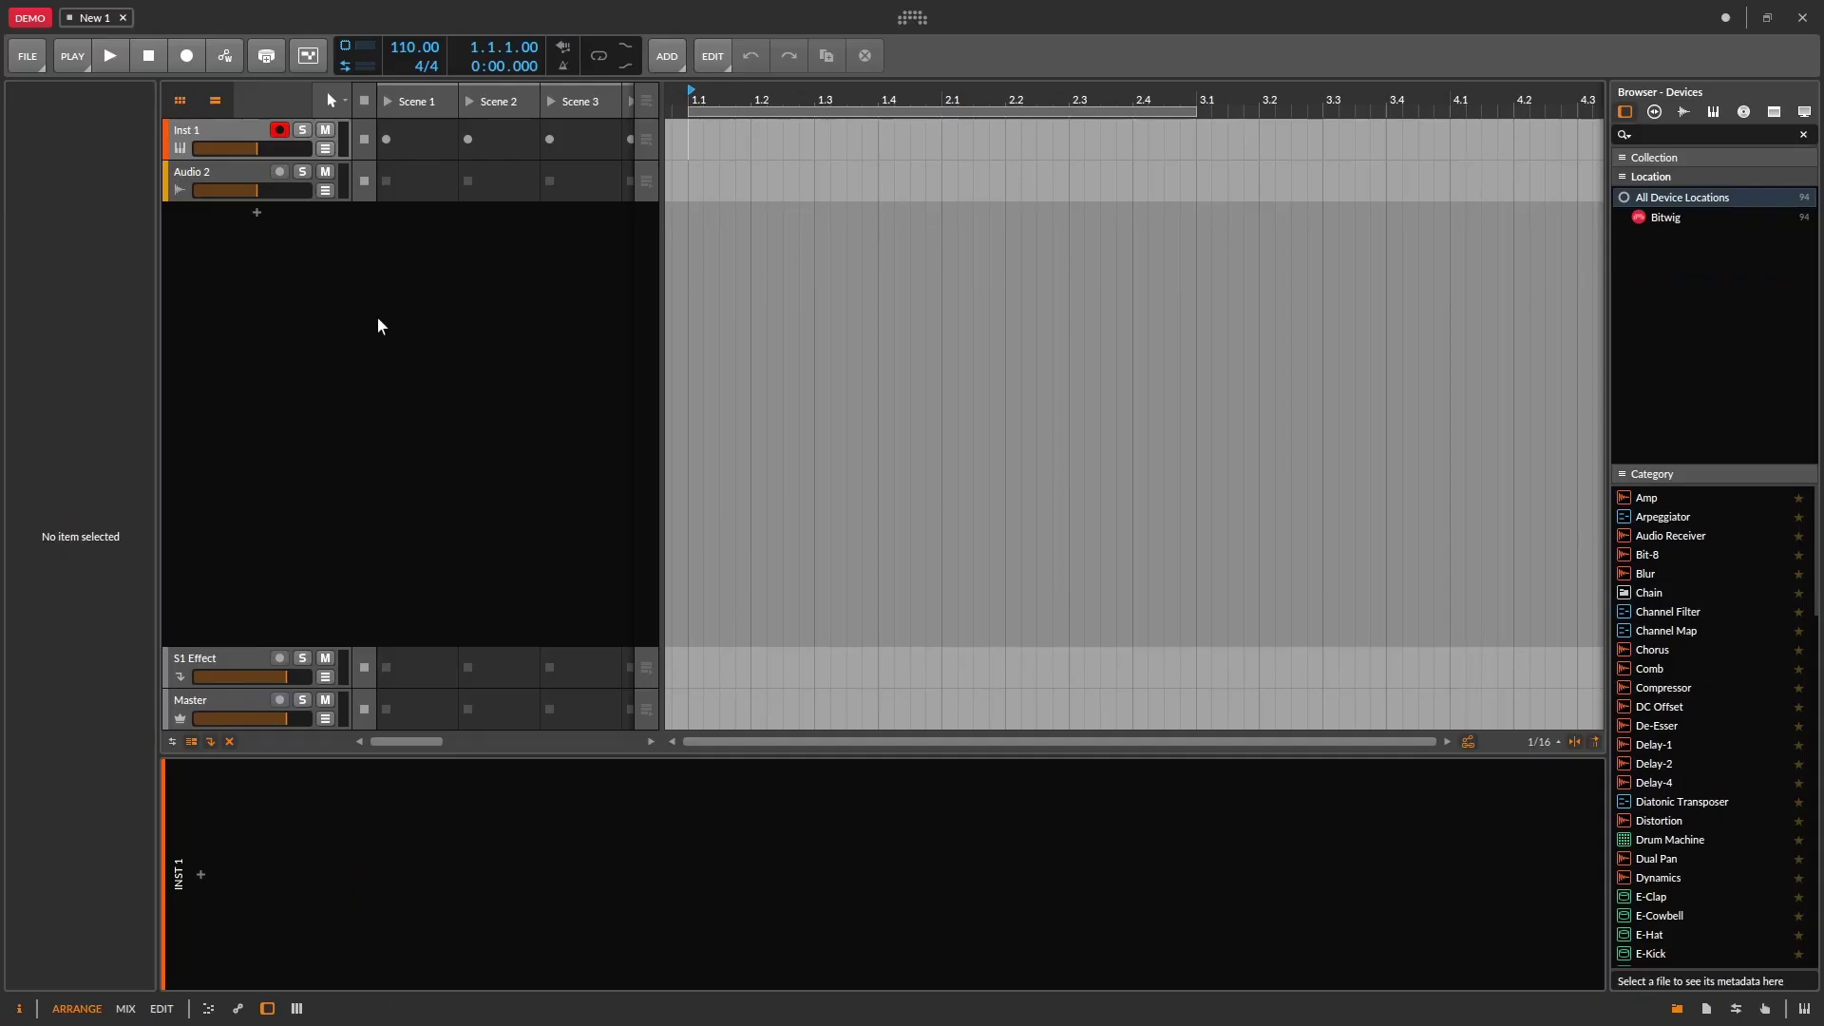
Select the Audio 2 track header to show its properties in the Inspector
{"action": "left_click", "coordinate": [221, 168]}
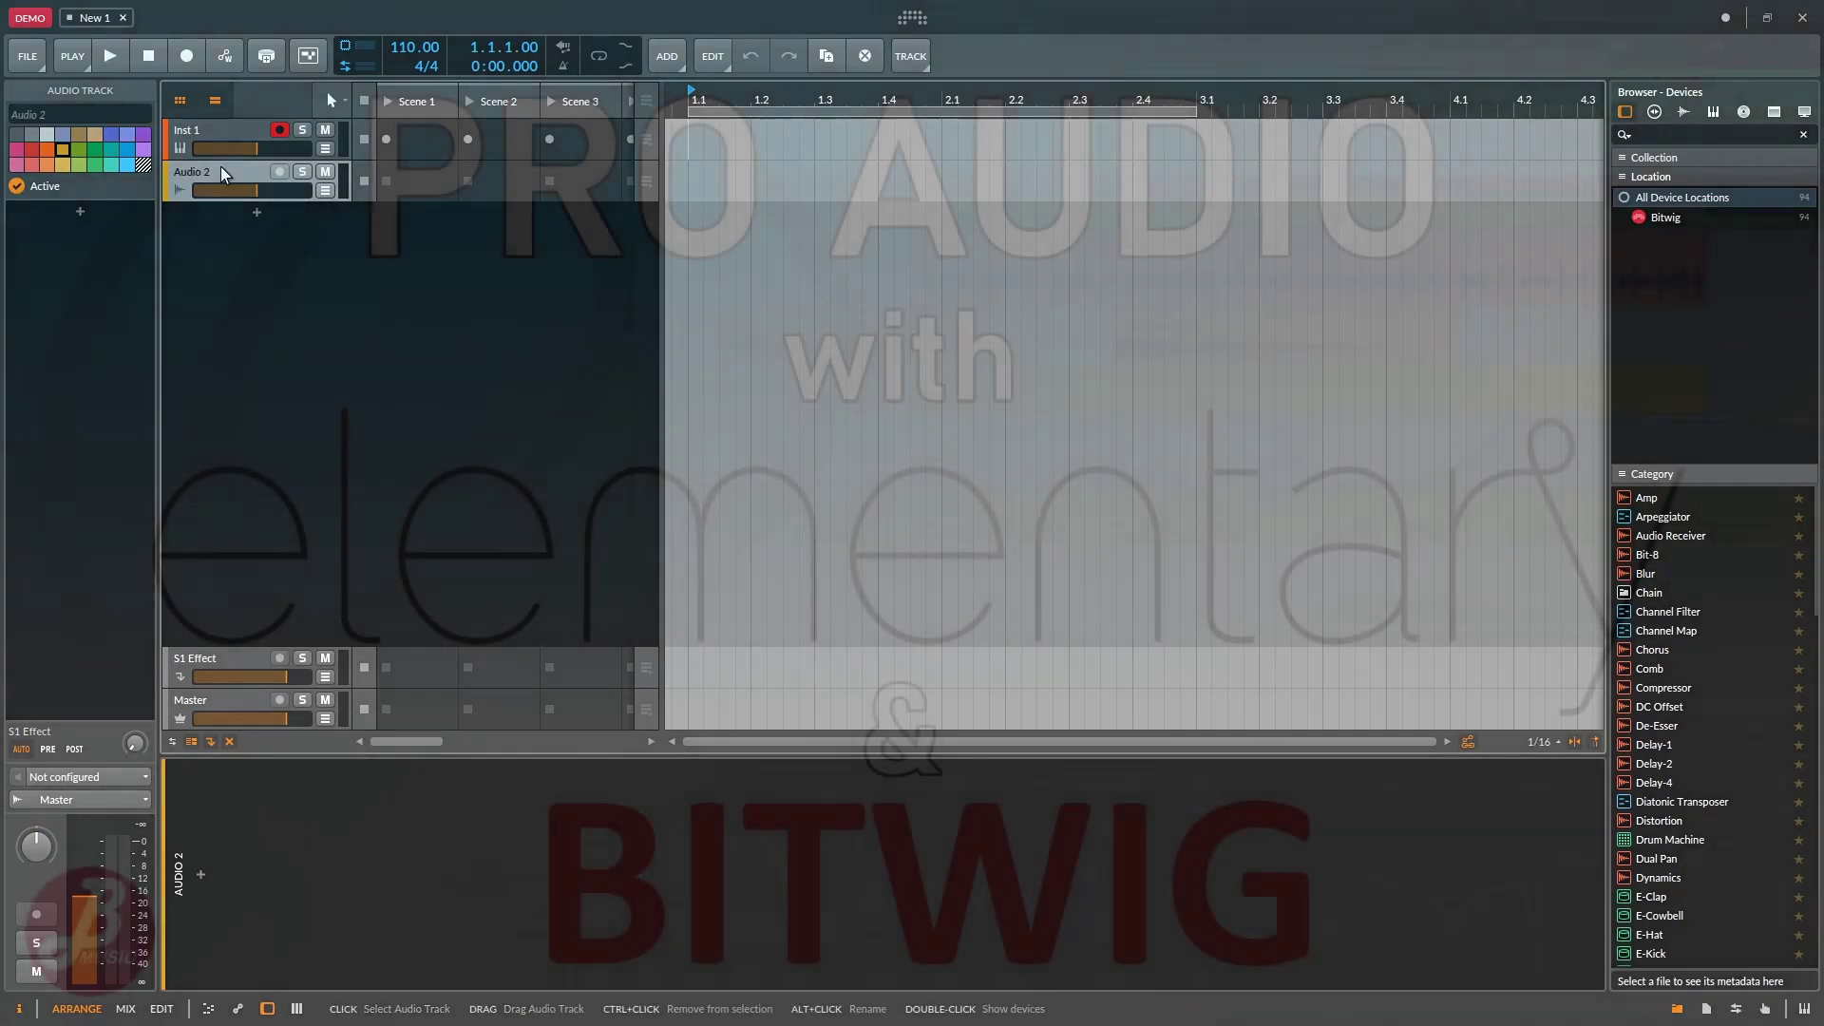